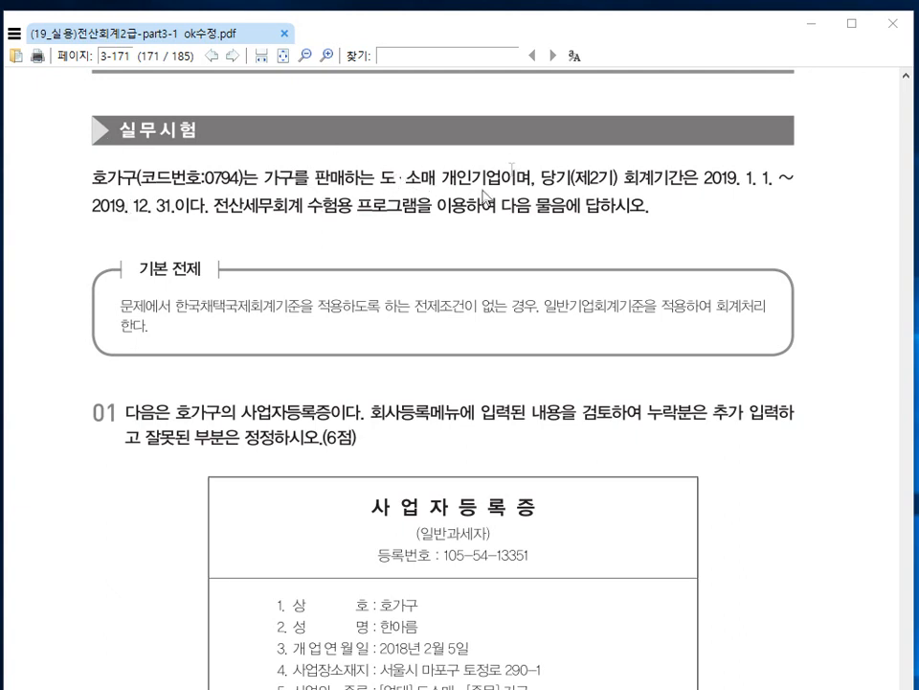
Read the practical exam introduction and question 01 with 호가구's business registration certificate in the PDF.
drag(262, 177, 297, 178)
click(346, 178)
click(346, 179)
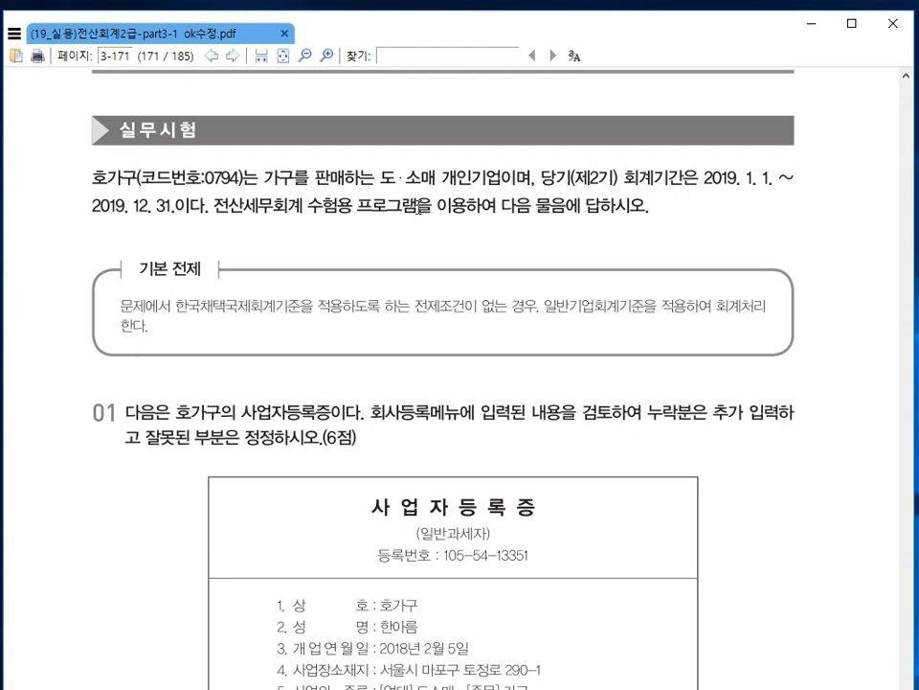
scroll(421, 238, down, 3)
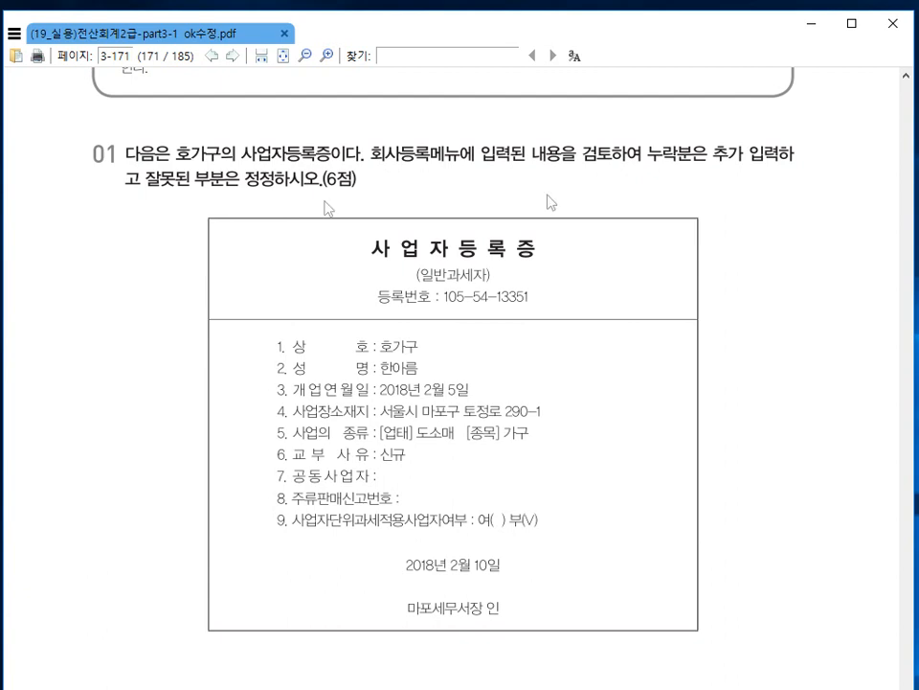
scroll(189, 212, down, 1)
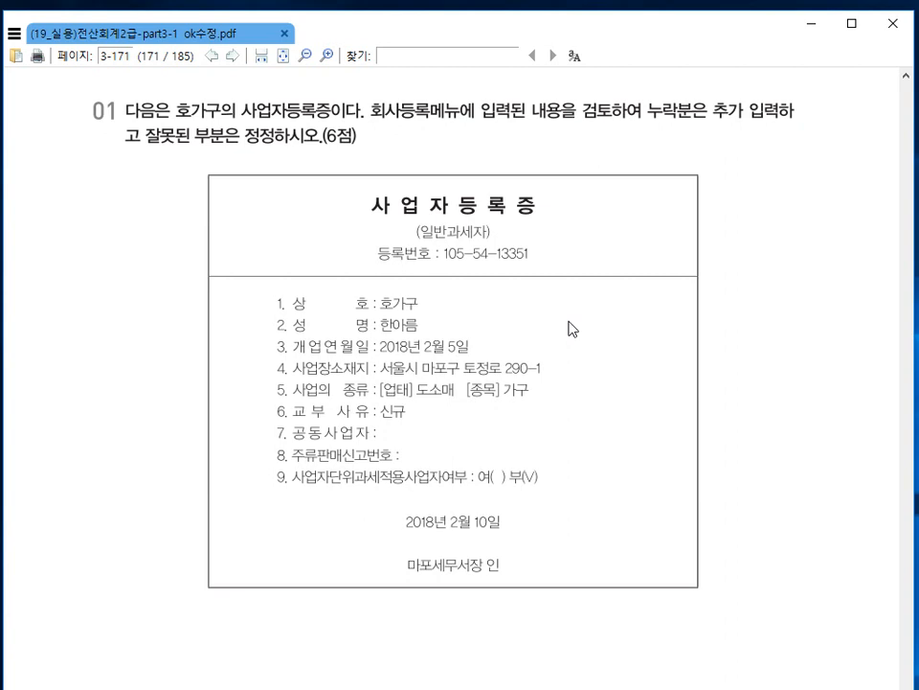
Temporarily mark the certificate's tax type, registration number, trade name, representative, opening date, address, business type, item and tax office, and clear the marks.
key(ctrl+shift+d)
mouse_move(489, 252)
mouse_down()
mouse_move(500, 249)
mouse_move(506, 226)
mouse_move(545, 258)
mouse_up()
mouse_move(436, 297)
mouse_down()
mouse_move(445, 296)
mouse_move(446, 325)
mouse_move(490, 340)
mouse_up()
drag(548, 357, 553, 369)
drag(451, 386, 463, 383)
drag(498, 405, 547, 386)
drag(387, 560, 404, 562)
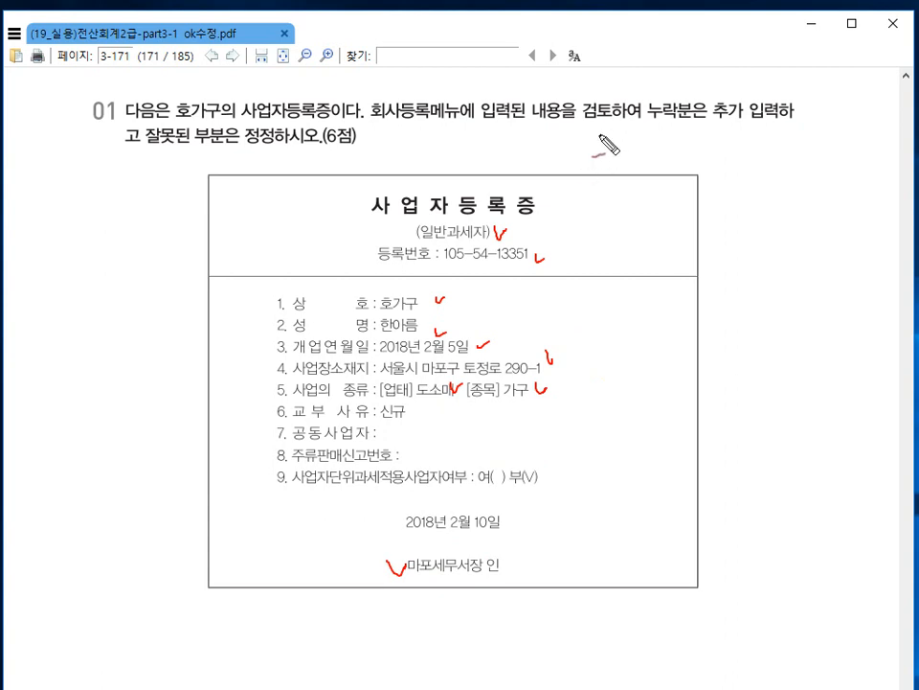
key(Escape)
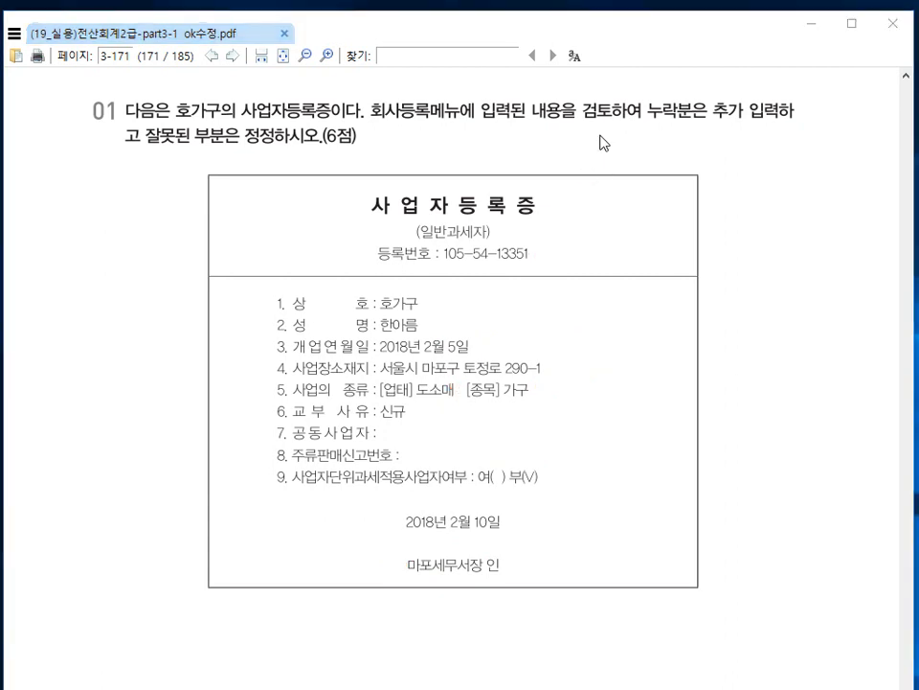
Switch to KcLep, open company registration (회사등록) for 호가구, and check its business registration number and representative name.
key(alt+Tab)
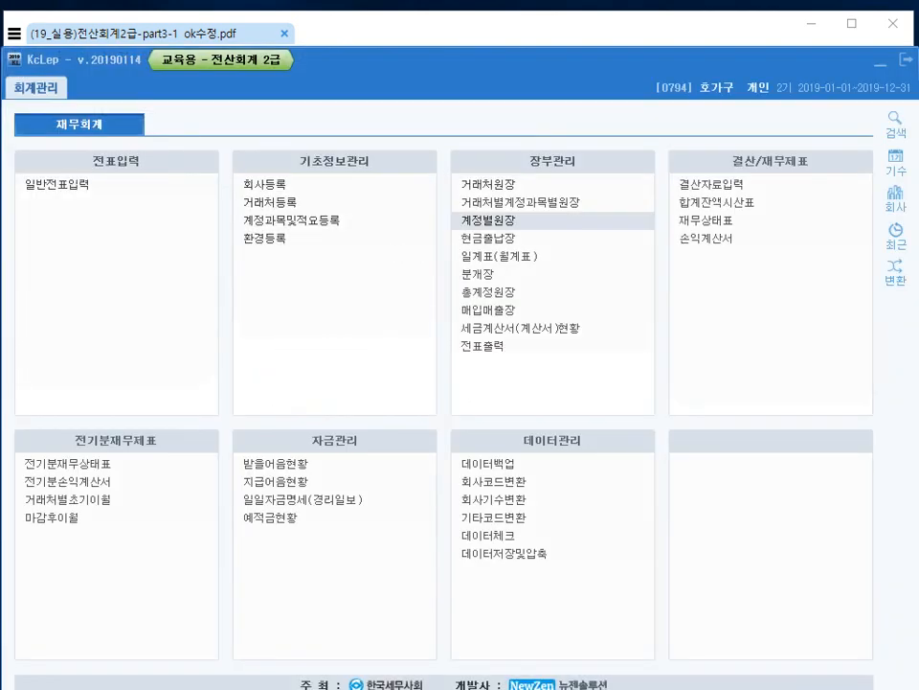
drag(396, 80, 395, 68)
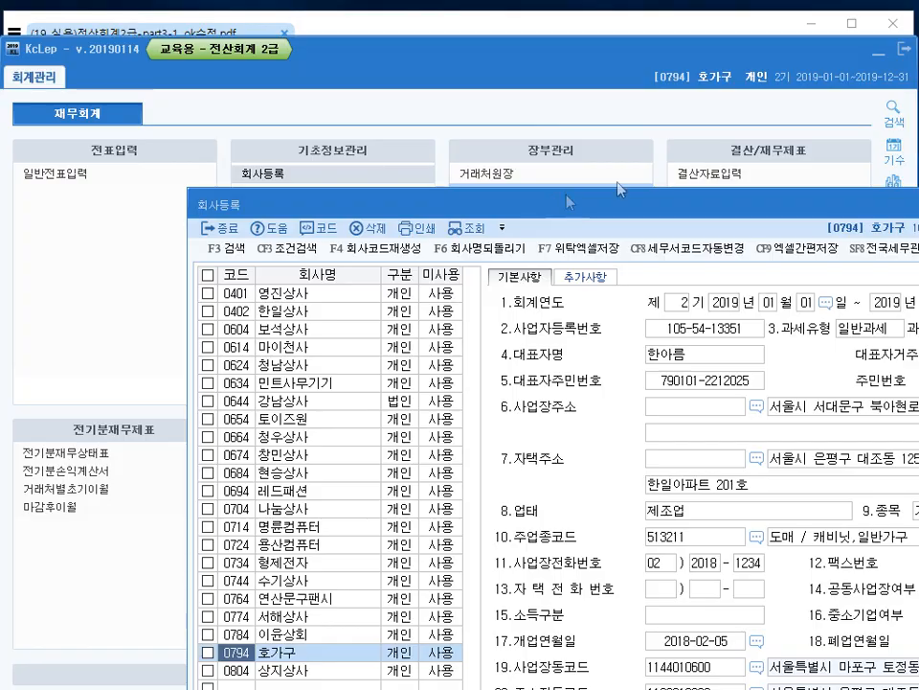
drag(653, 207, 447, 47)
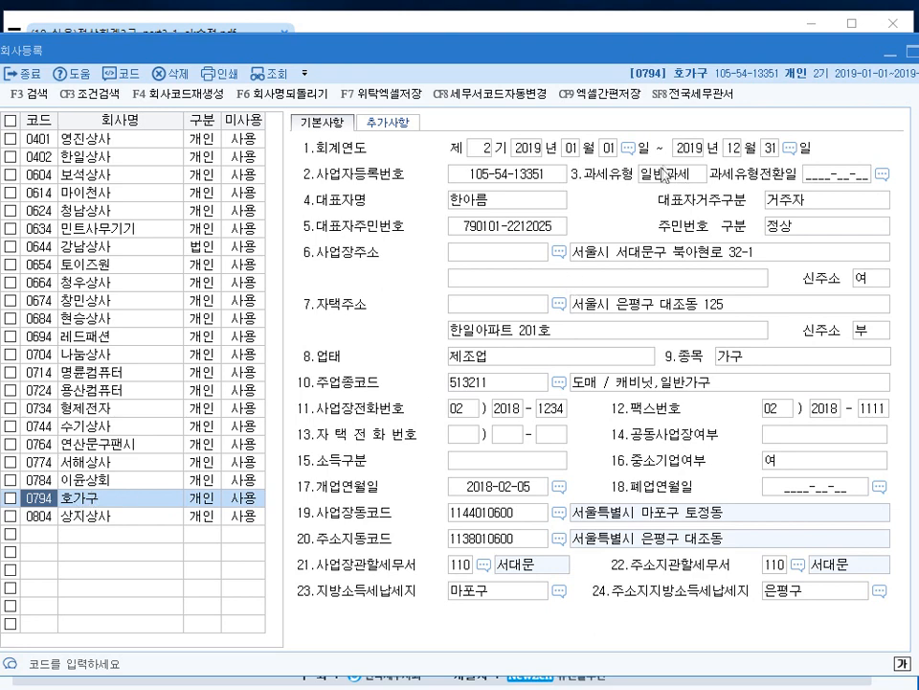
click(495, 177)
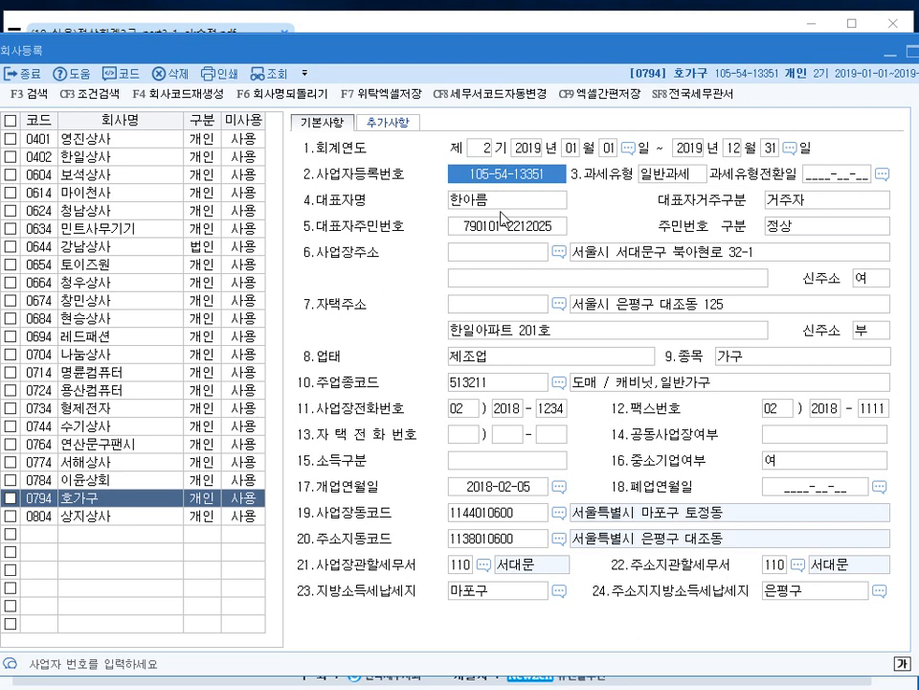
click(498, 212)
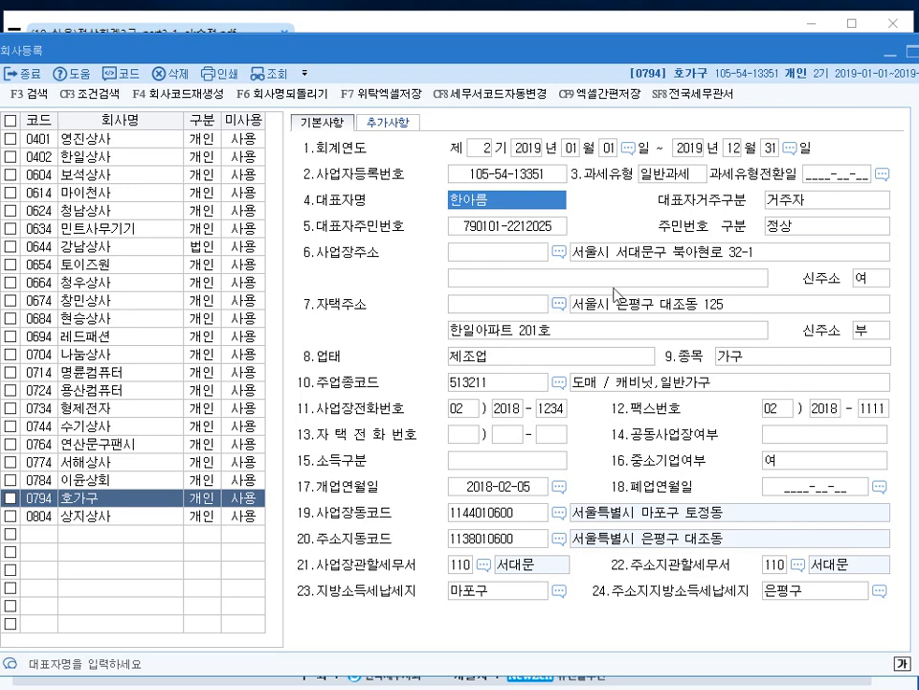
Replace 호가구's business address (사업장주소) with the address given on the registration certificate.
click(610, 257)
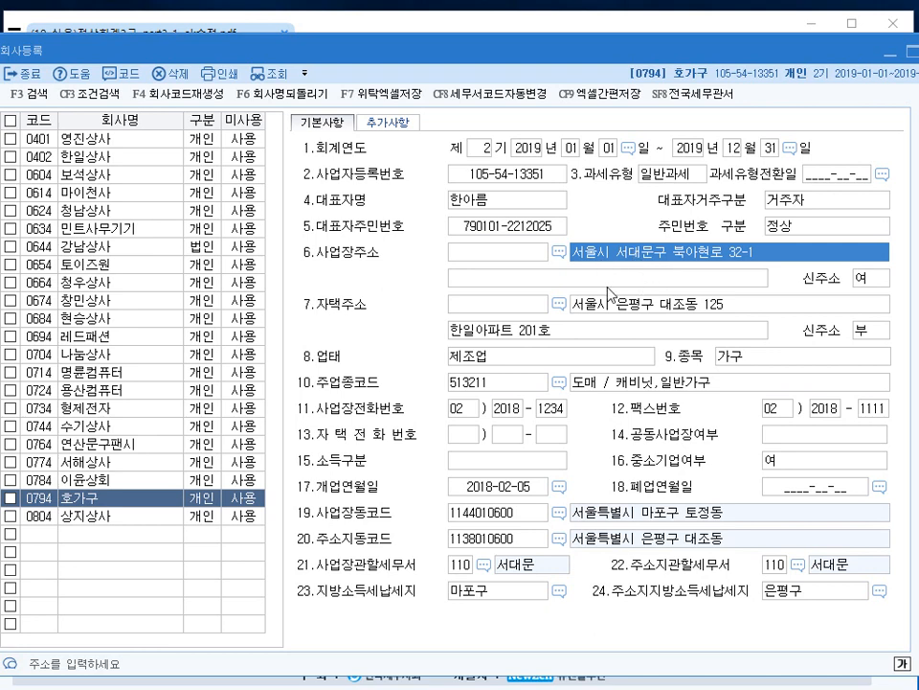
key(BackSpace)
key(BackSpace)
key(BackSpace)
key(BackSpace)
key(BackSpace)
key(BackSpace)
key(BackSpace)
key(BackSpace)
key(BackSpace)
key(BackSpace)
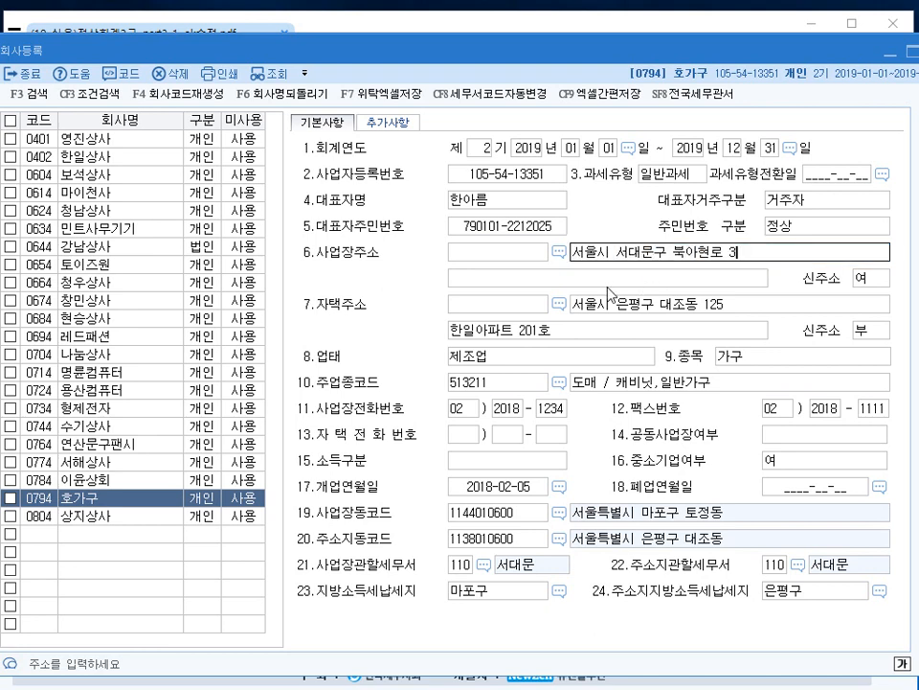
key(BackSpace)
key(BackSpace)
key(BackSpace)
key(BackSpace)
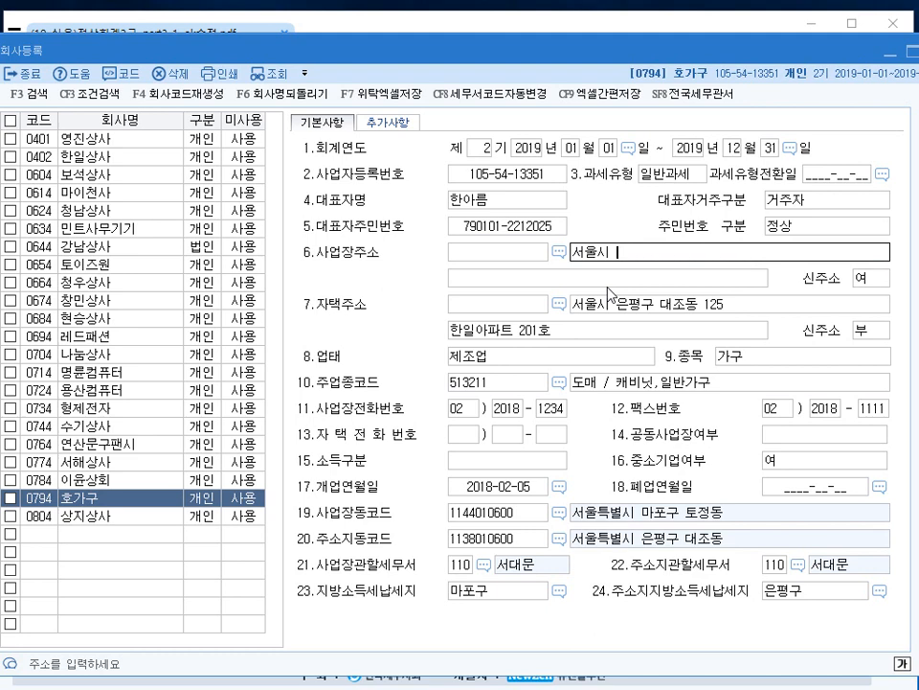
text(맢포구)
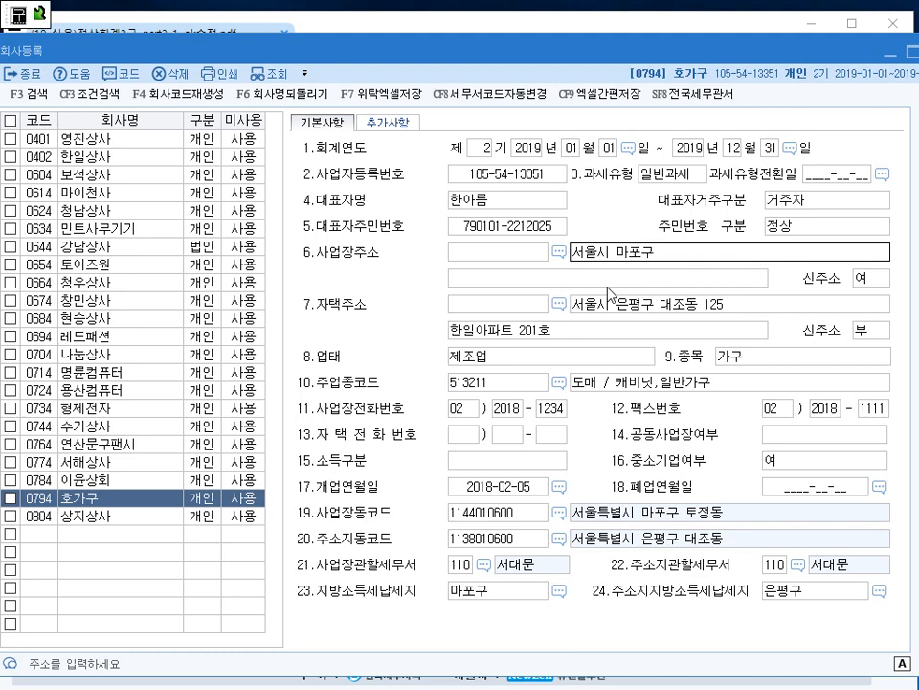
key(Hangul)
text(토정로 290-1)
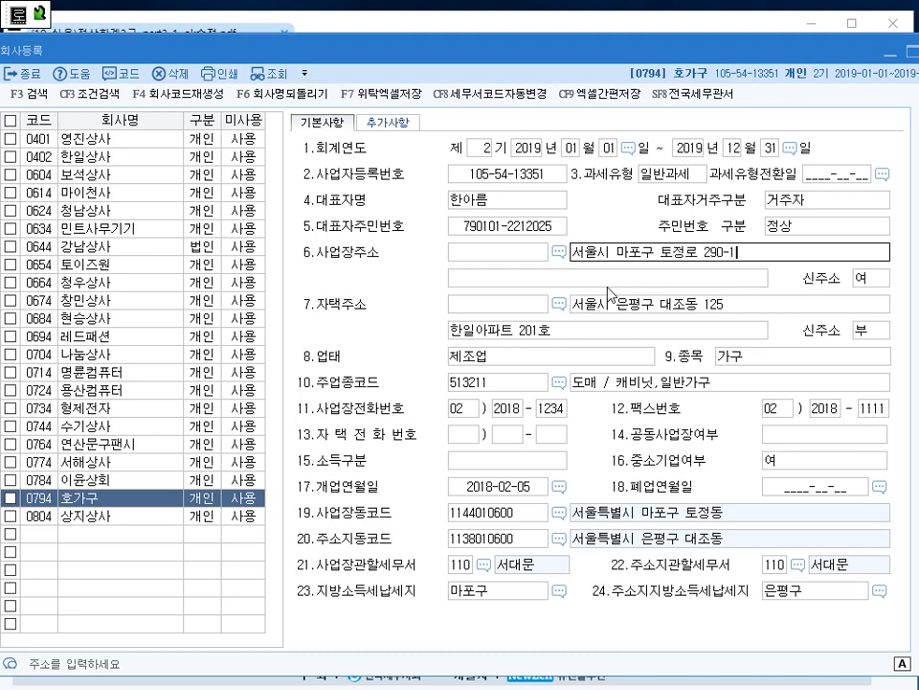
key(Return)
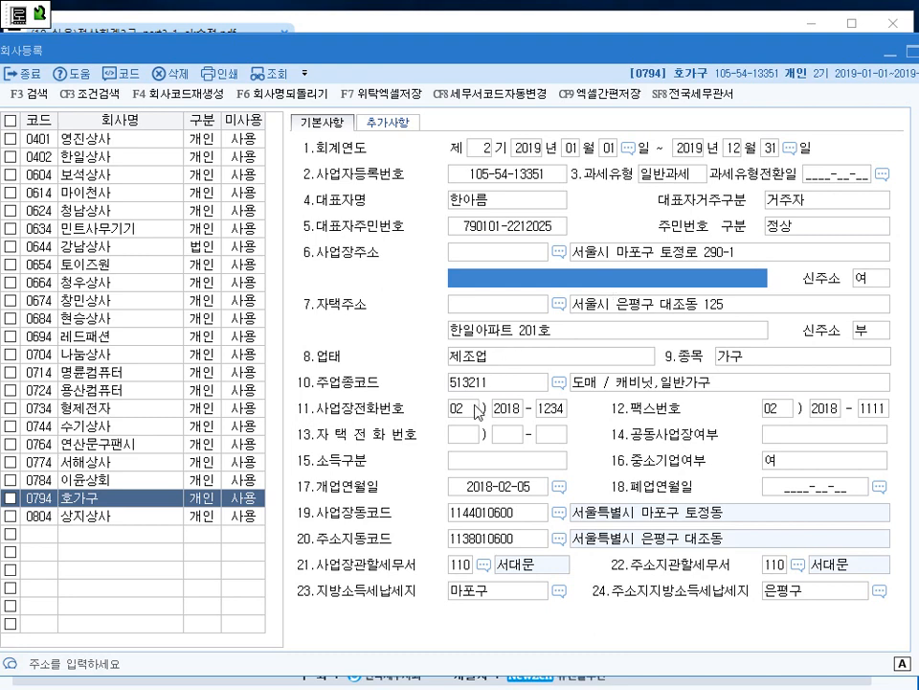
Set the business type (업태) of 호가구 to 도소매.
click(493, 355)
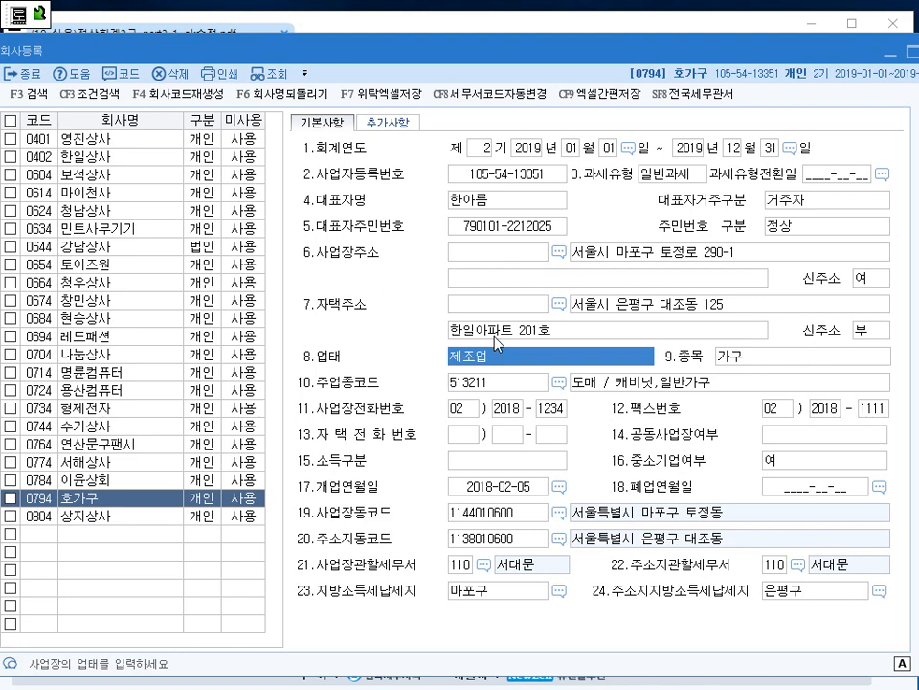
text(도소매)
key(Return)
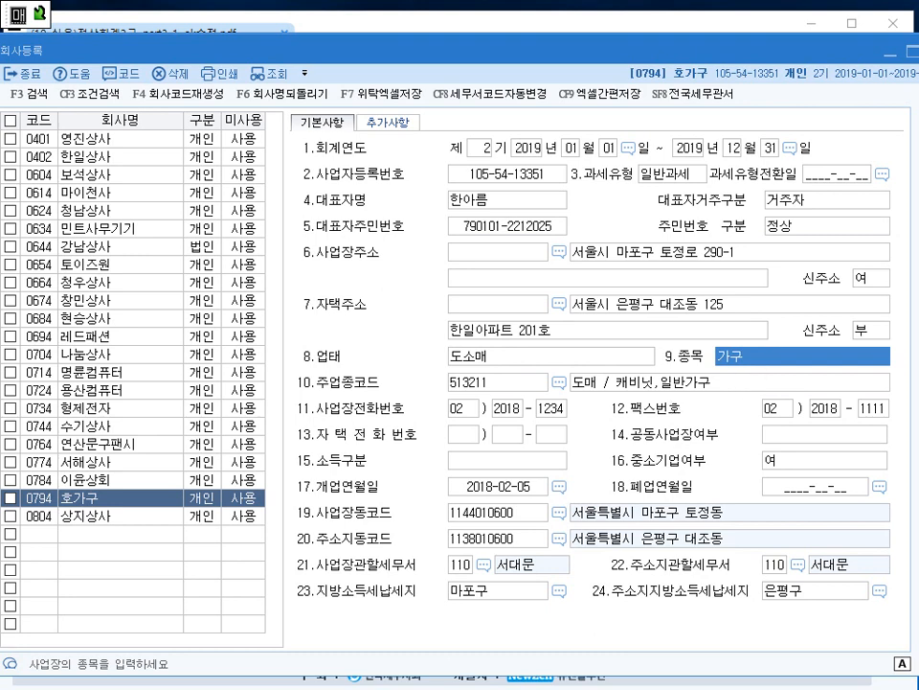
Set the business's competent tax office (사업장관할세무서) to 마포, code 105, and close company registration.
click(461, 564)
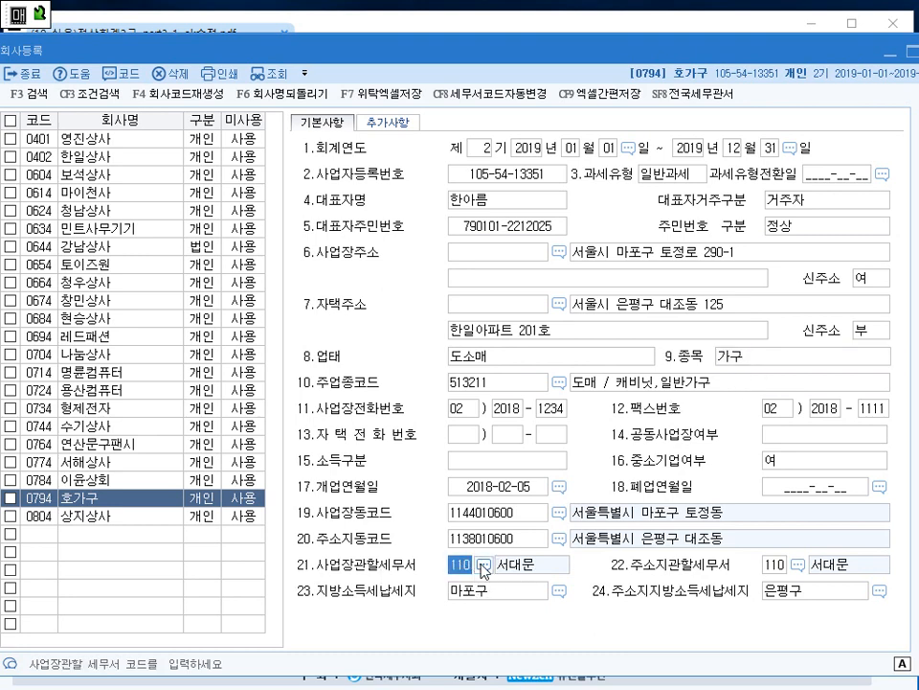
click(484, 564)
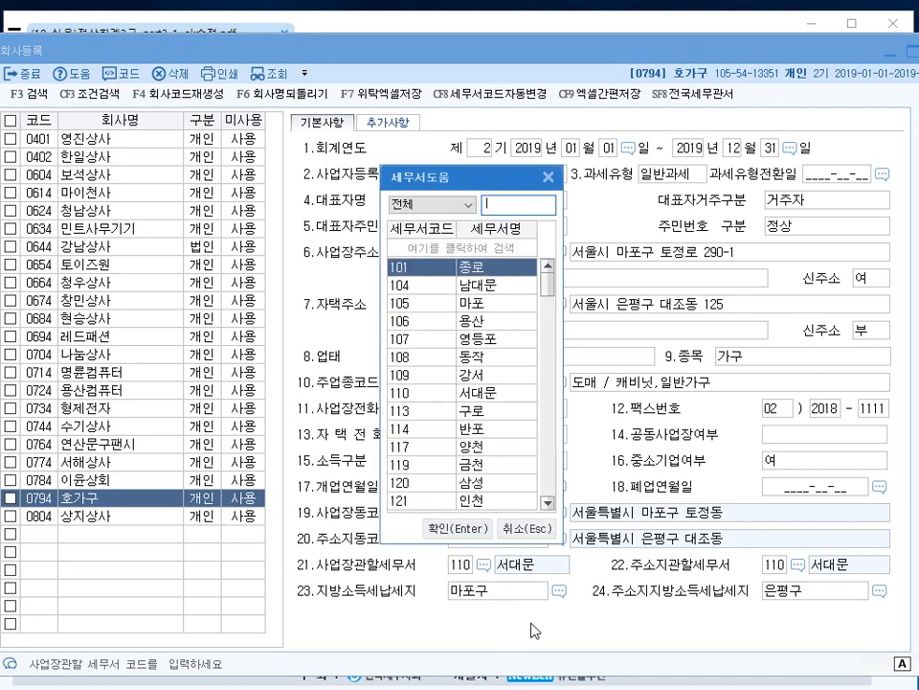
text(마포)
key(Return)
key(Return)
key(shift+Tab)
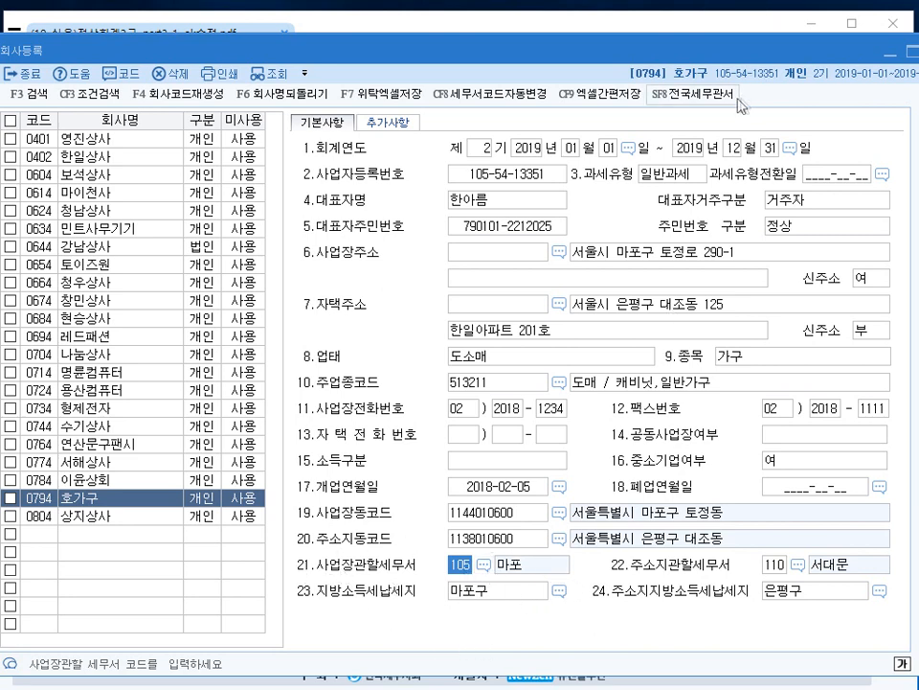
drag(720, 60, 710, 56)
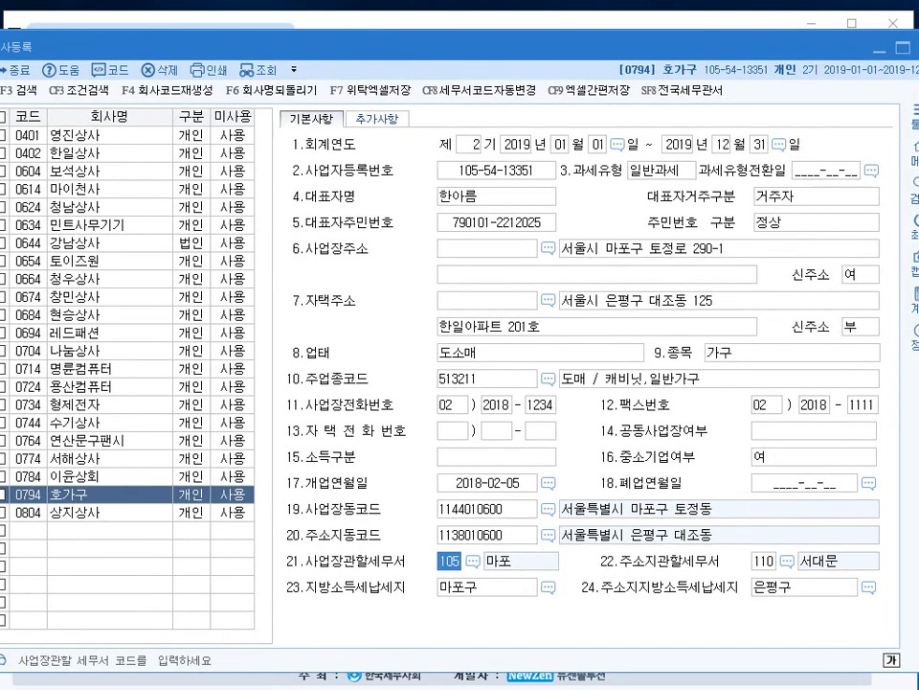
key(Escape)
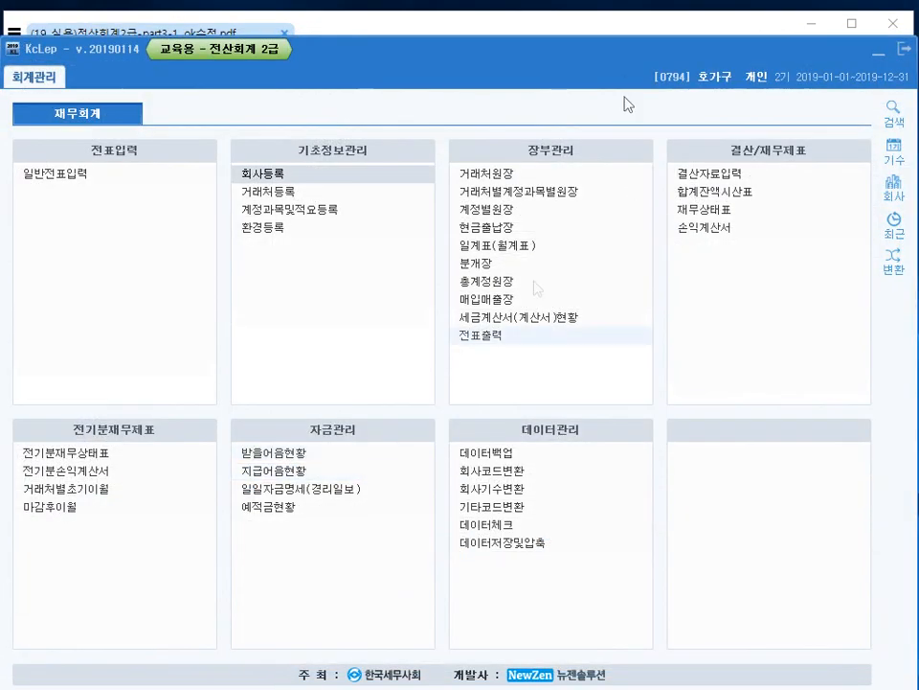
Review question 02's prior-period balance sheet in the exam PDF, and open 전기분재무상태표 in KcLep.
click(630, 22)
scroll(476, 499, down, 10)
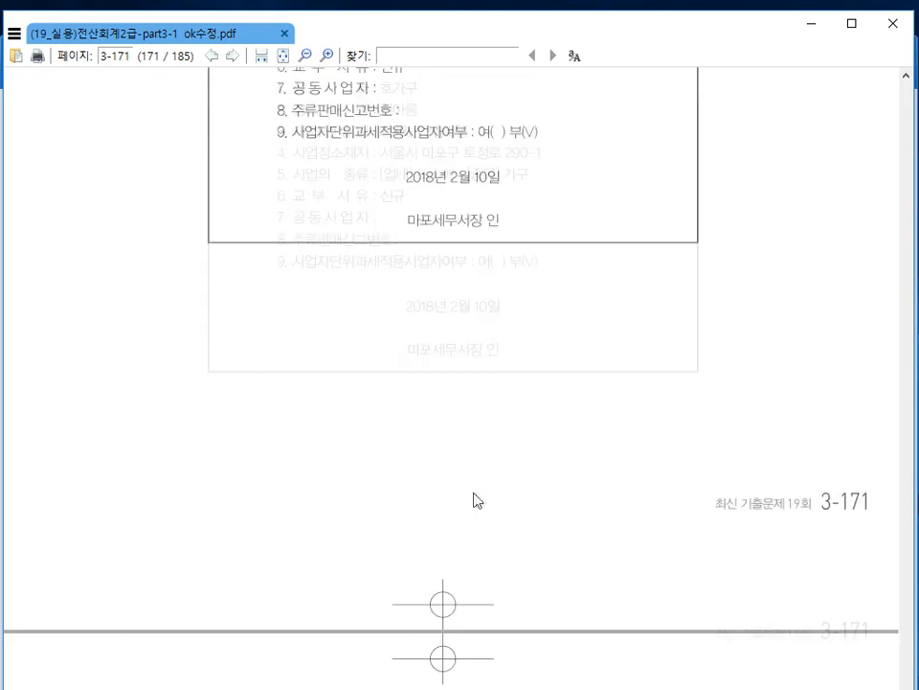
scroll(455, 481, down, 3)
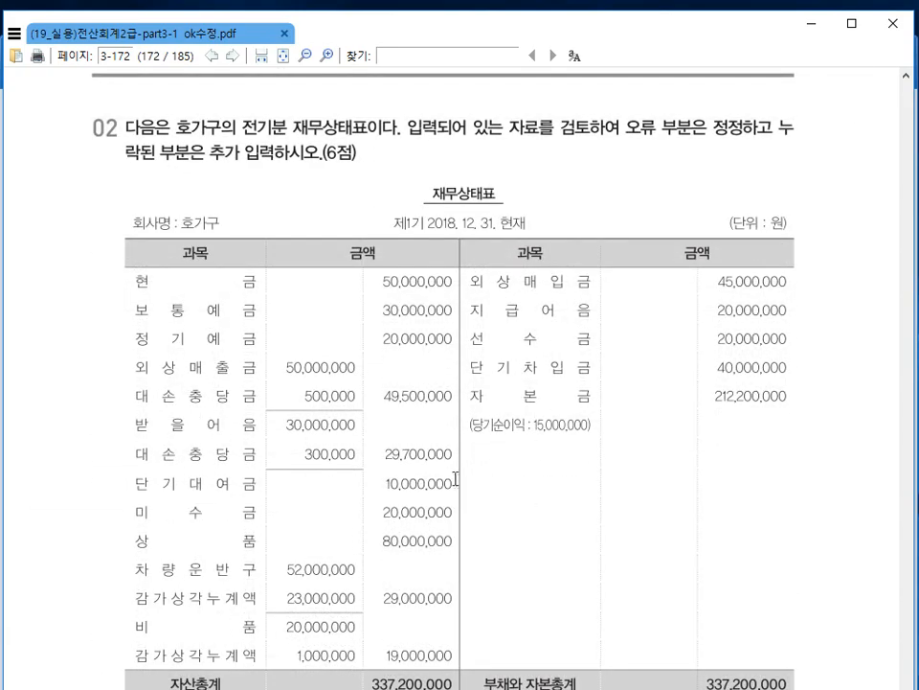
scroll(456, 481, down, 2)
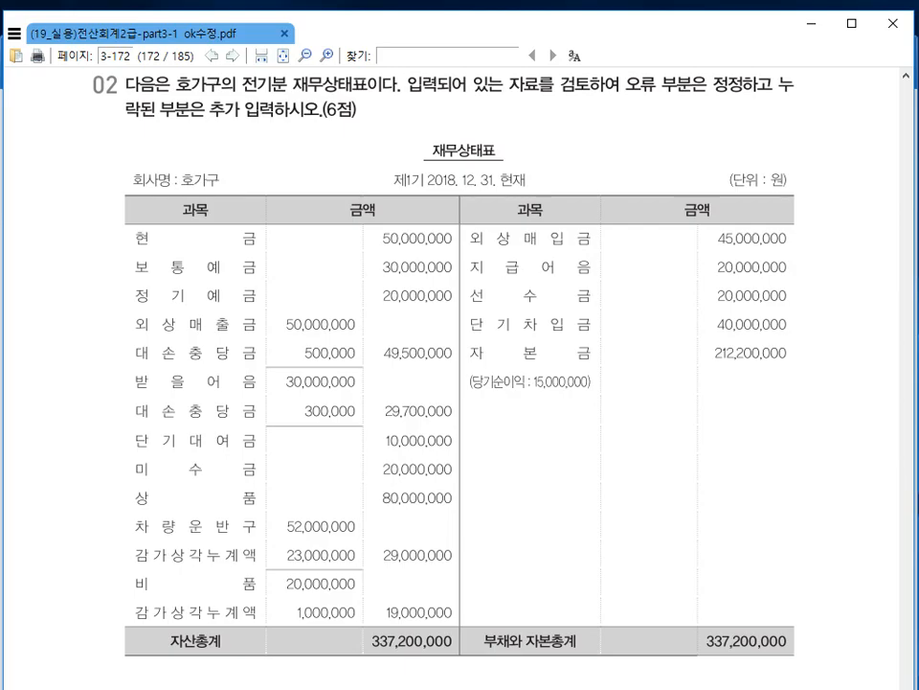
click(191, 688)
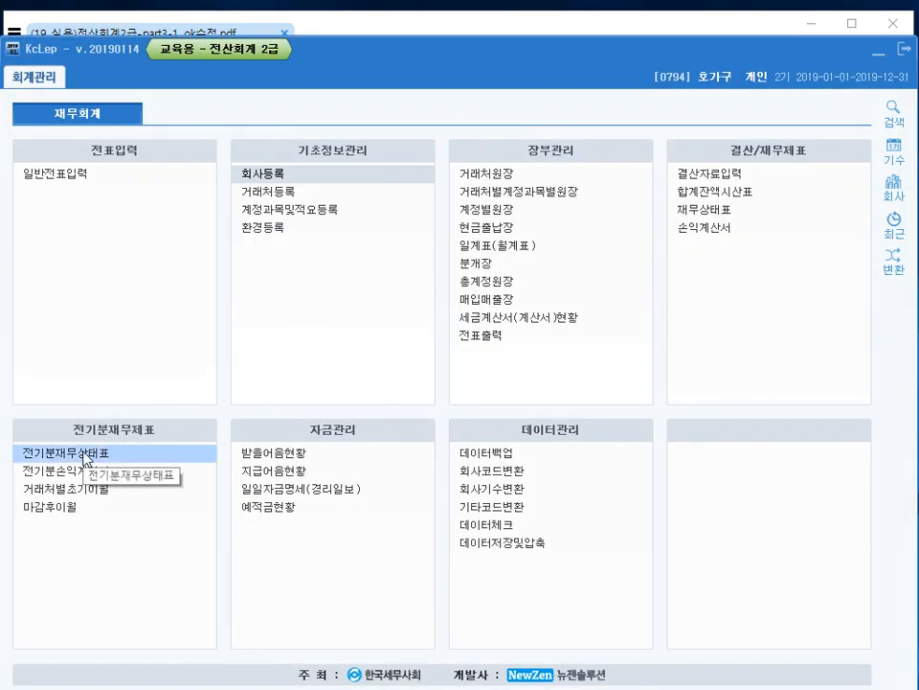
click(84, 457)
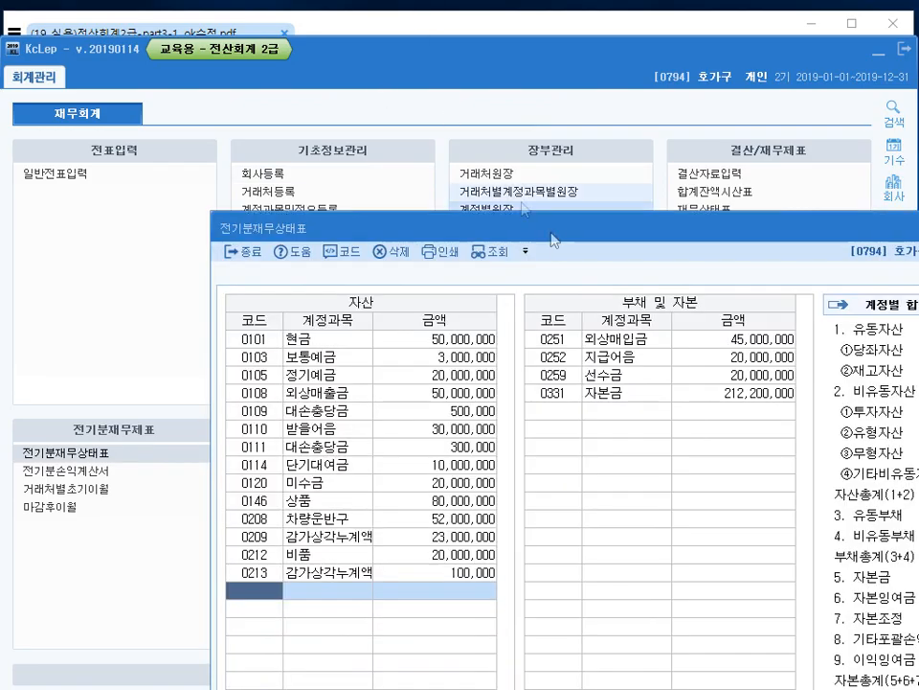
drag(550, 240, 325, 63)
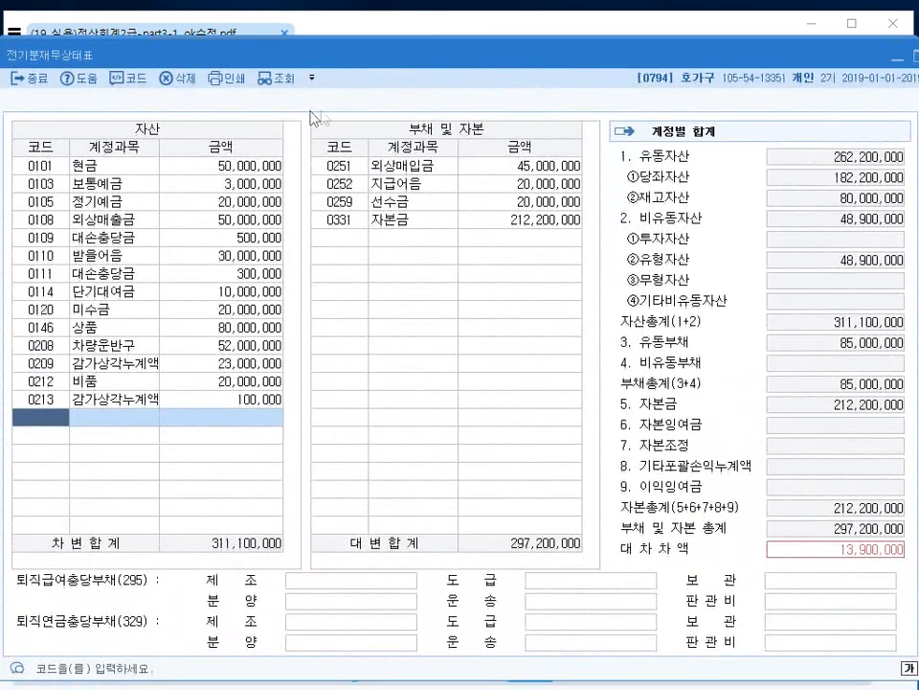
Set the 보통예금 amount in the assets list to 30,000,000.
click(227, 170)
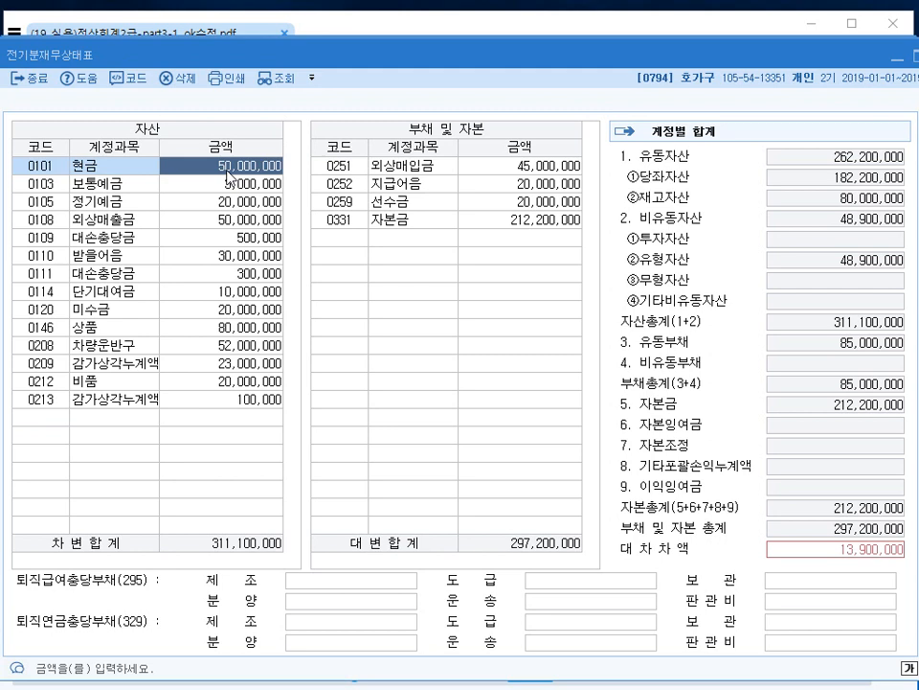
key(Down)
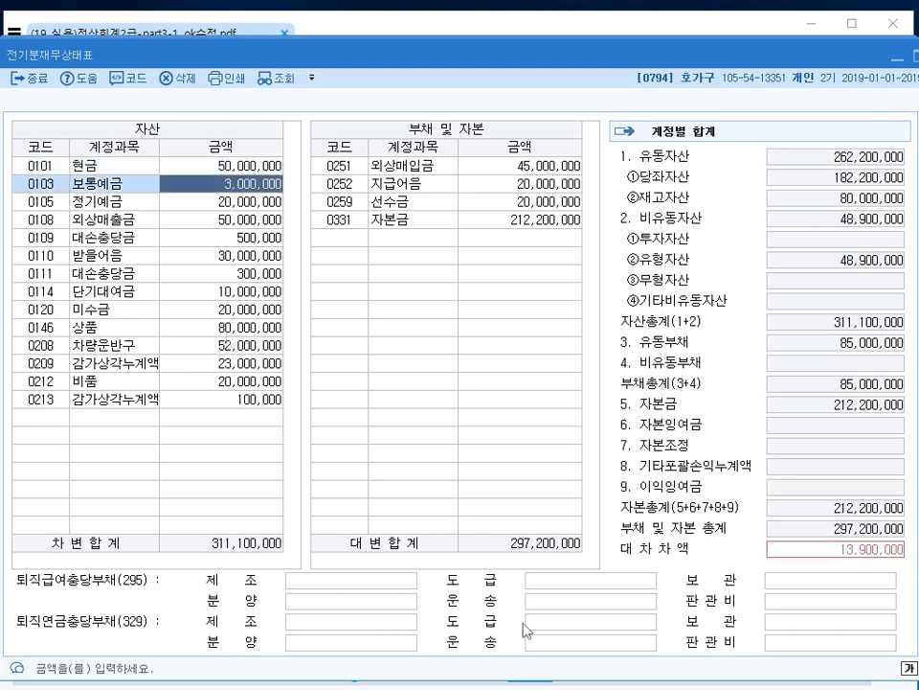
text(30000000)
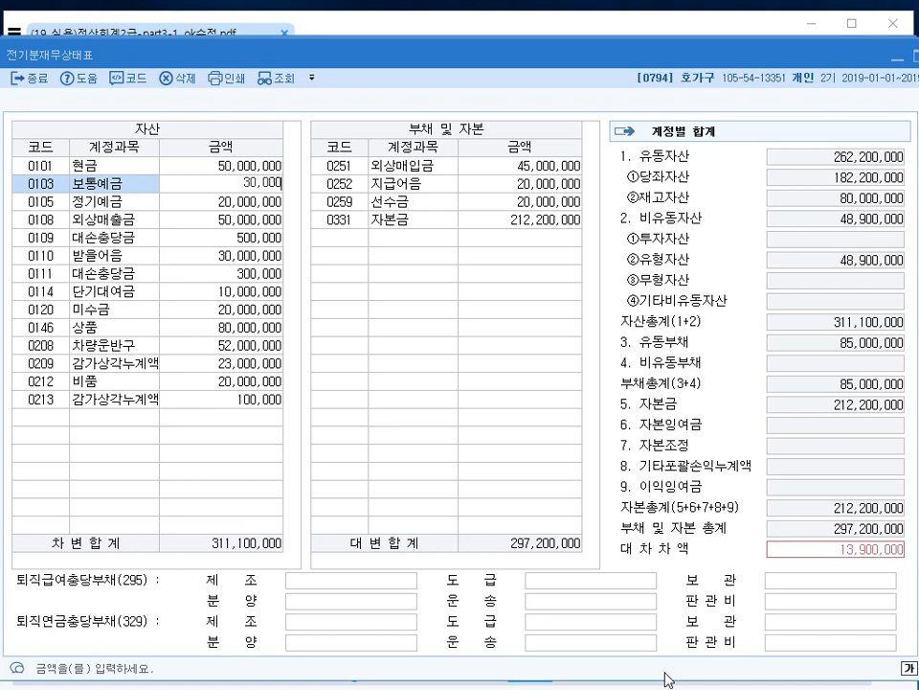
key(Return)
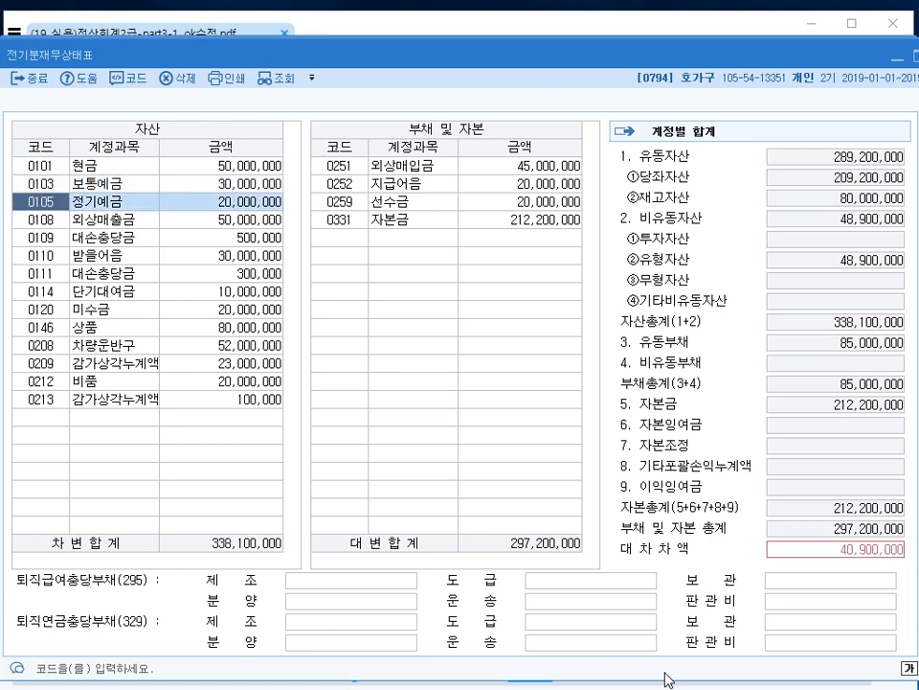
Set the accumulated depreciation (감가상각누계액, code 0213) for 비품 in the assets list to 1,000,000.
key(Return)
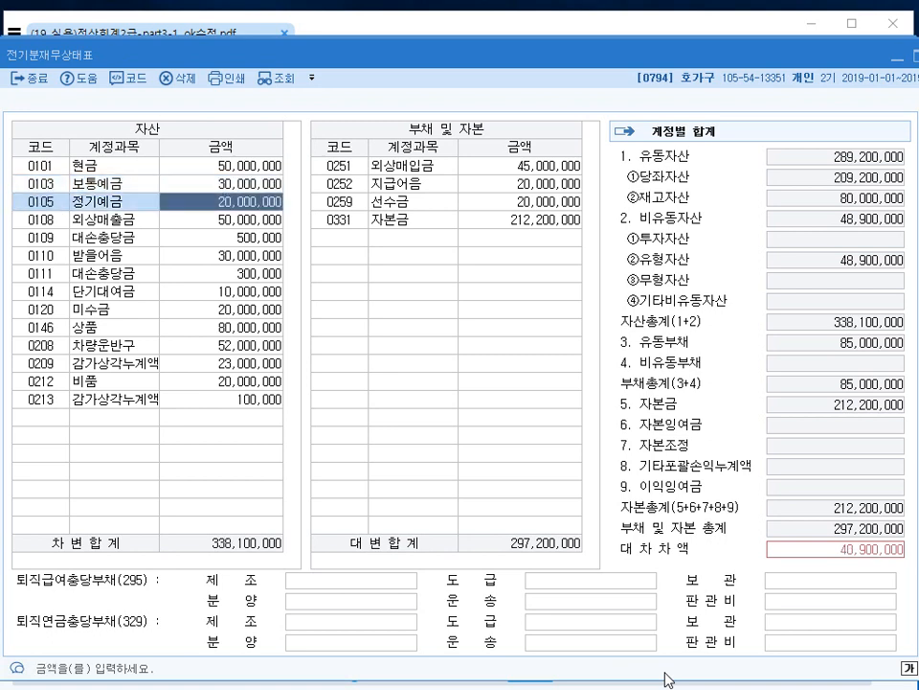
key(Down)
key(Down)
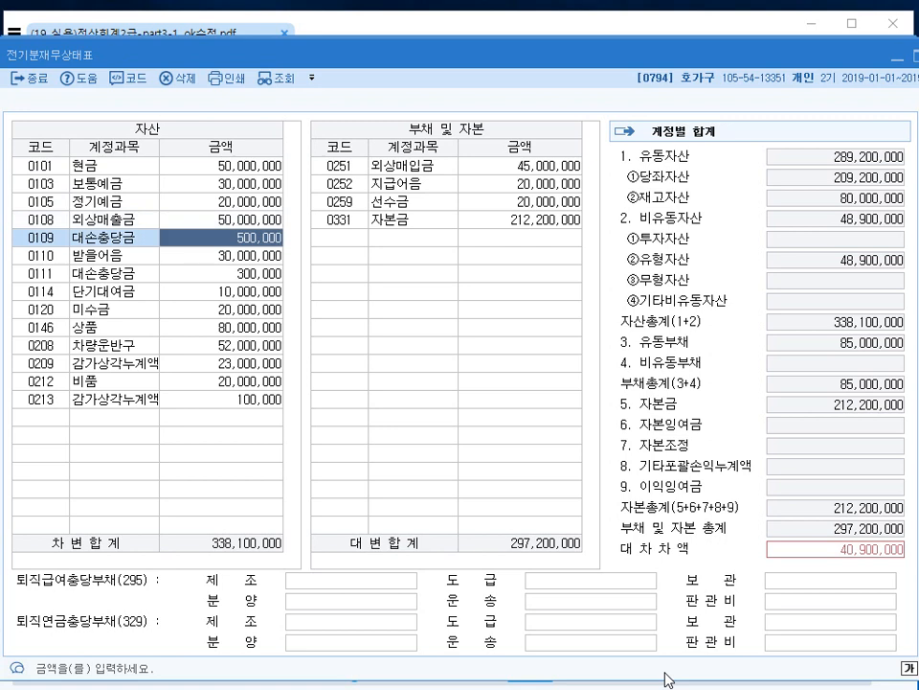
key(Down)
key(Down)
key(Down)
key(Down)
key(Down)
key(Down)
key(Down)
key(Down)
key(Down)
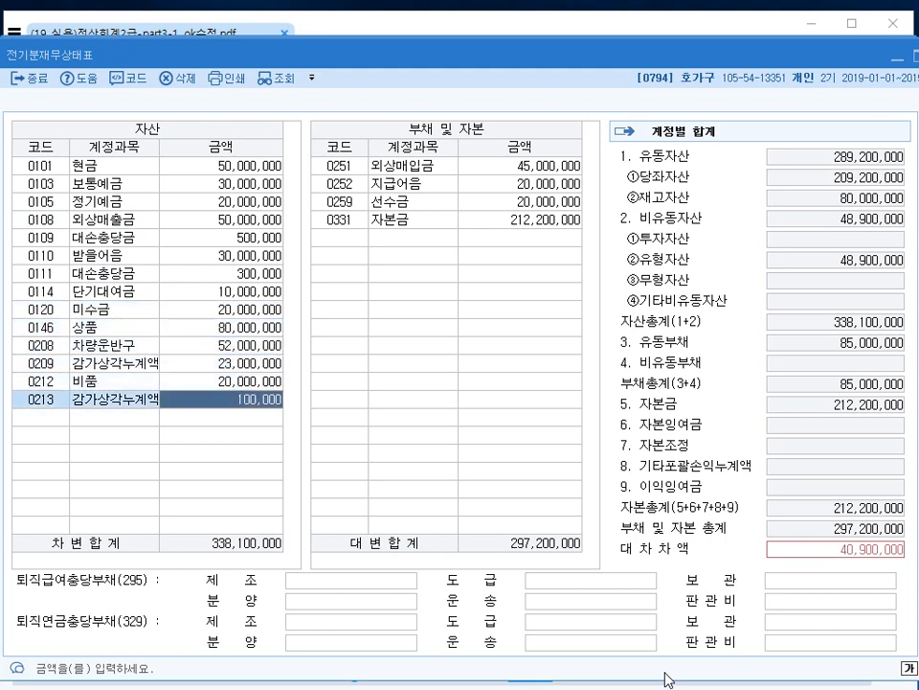
text(1000000)
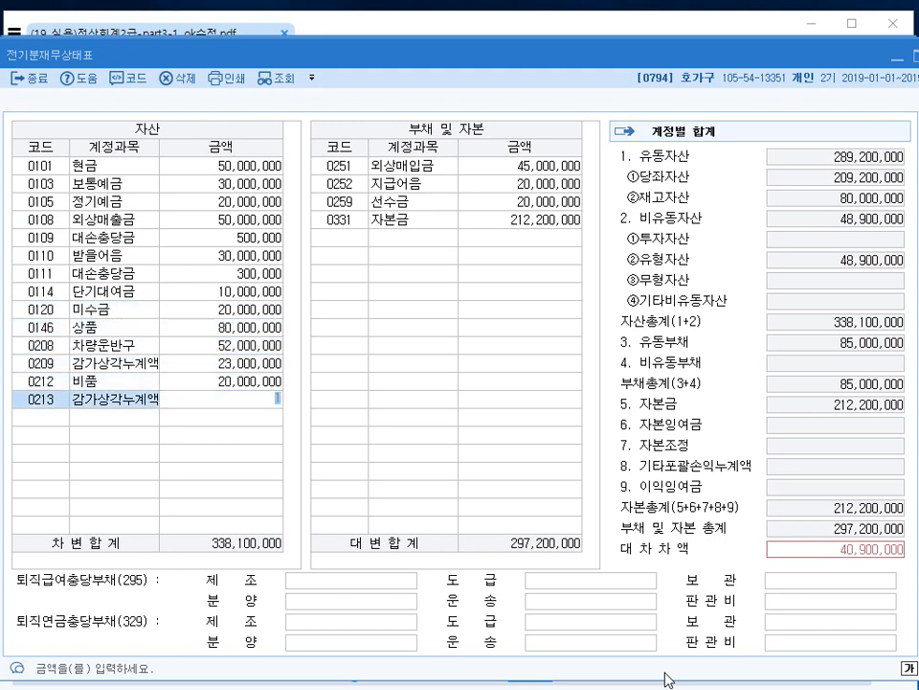
key(Return)
key(Up)
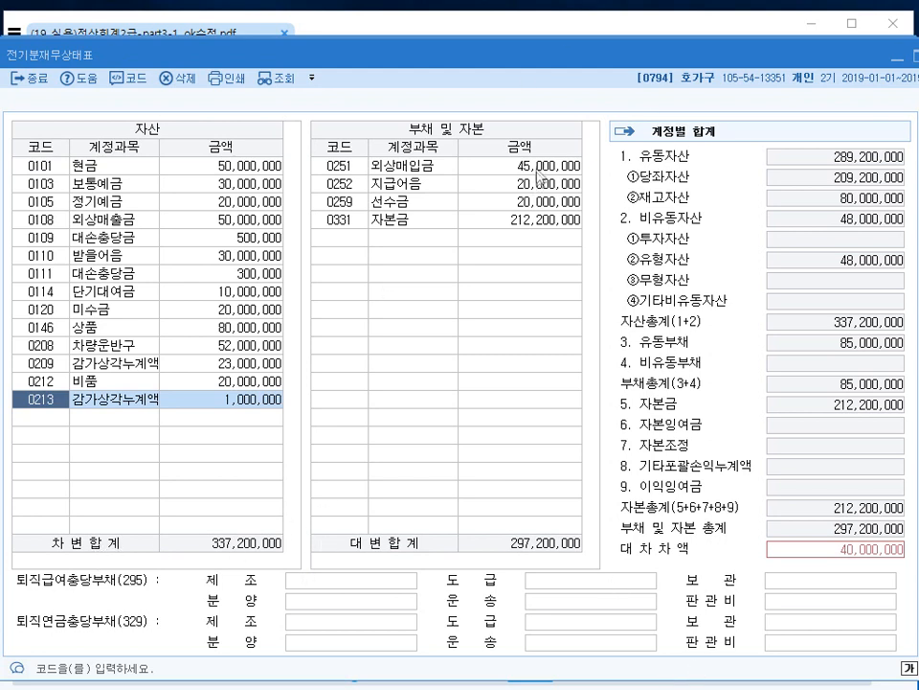
Add 단기차입금 (code 0260) with an amount of 40,000,000 to the liabilities and capital list, and close 전기분재무상태표.
click(499, 171)
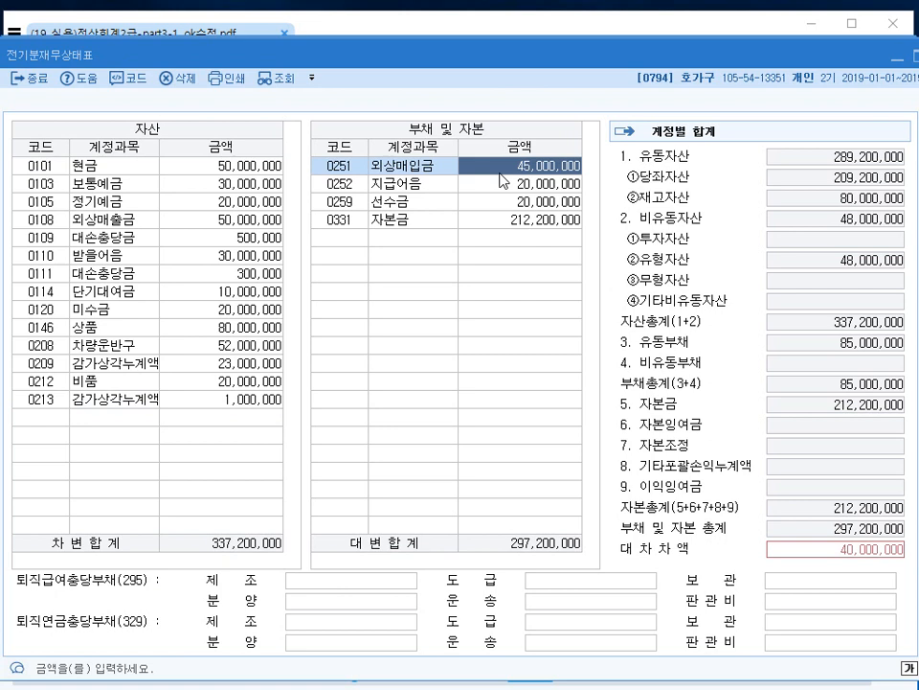
key(Down)
key(Down)
key(Down)
key(Return)
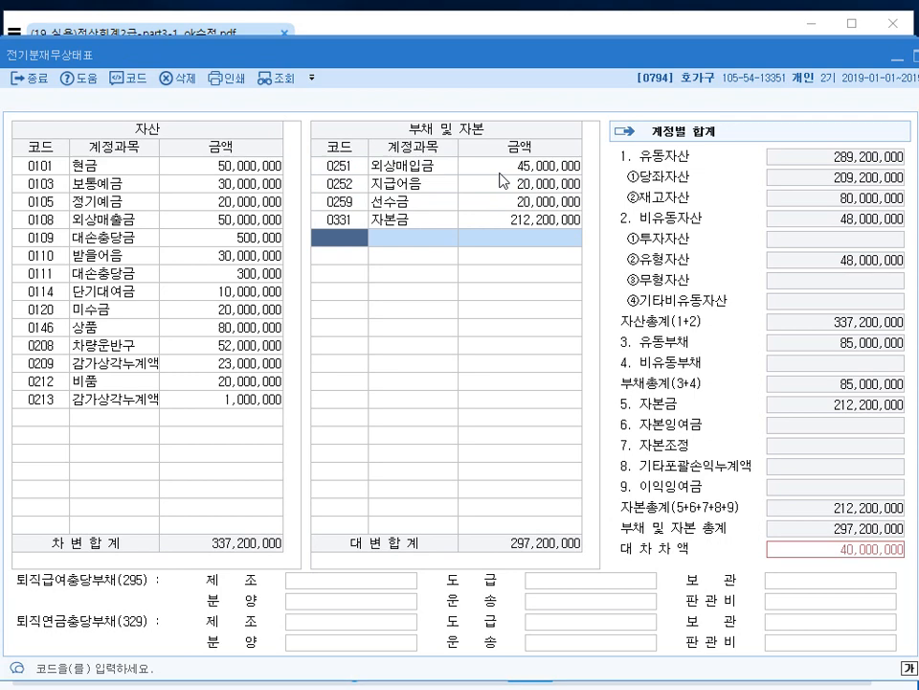
text(단기)
key(Return)
key(Return)
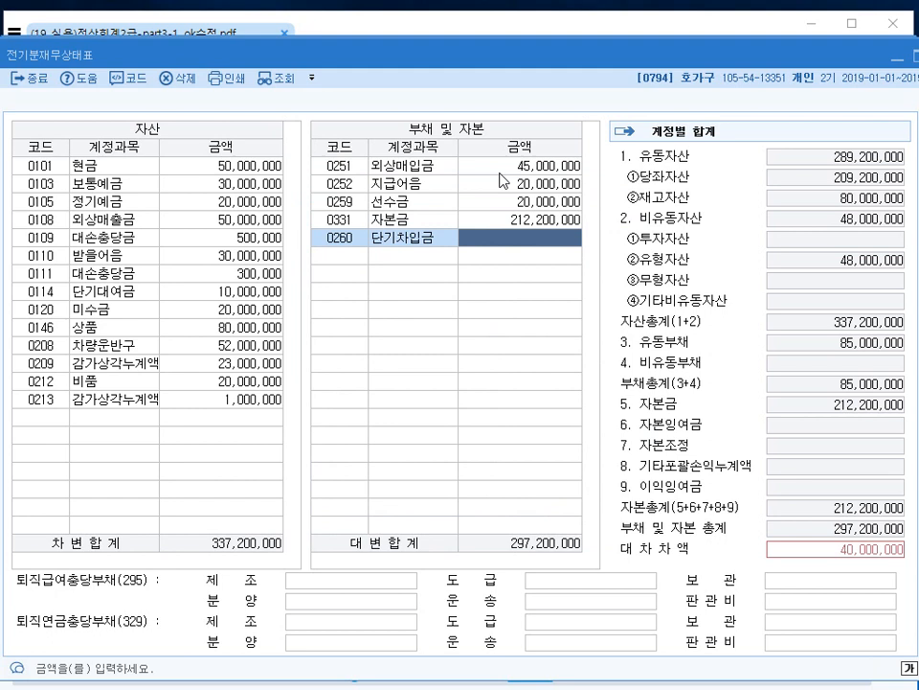
text(40000000)
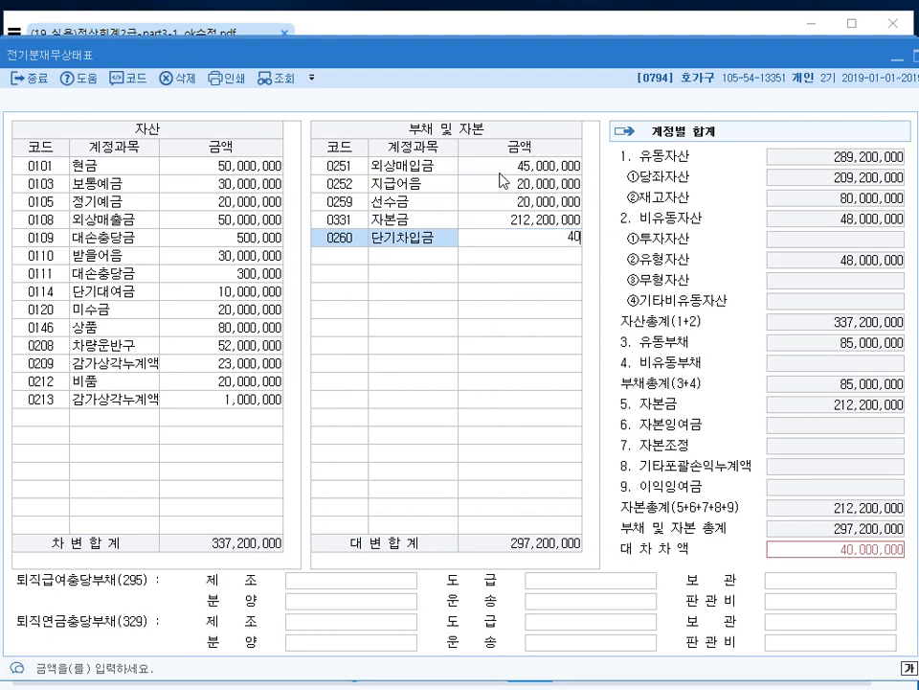
key(Return)
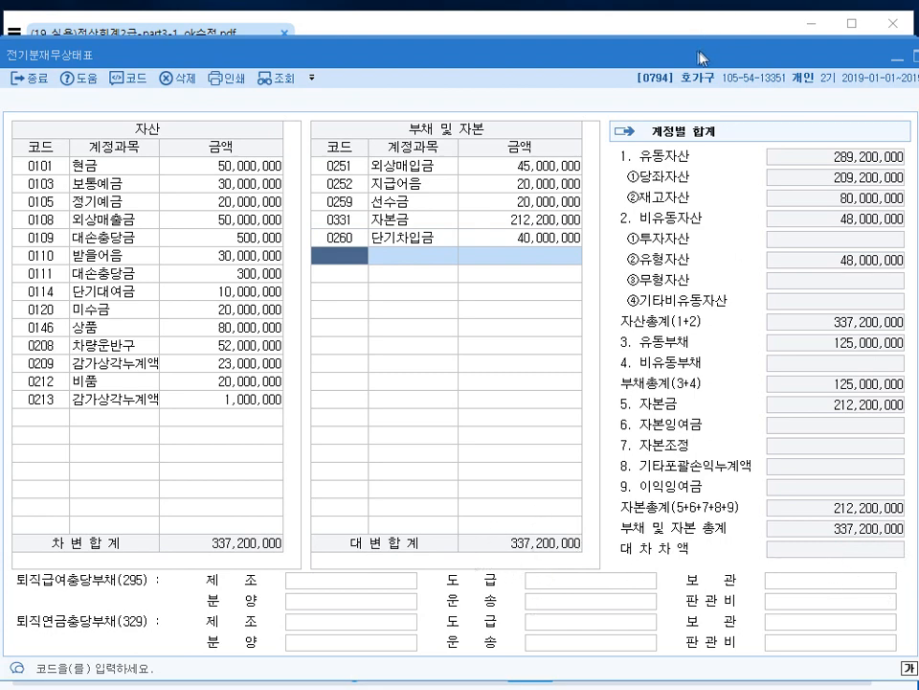
drag(702, 58, 697, 60)
key(Escape)
Review question 03's opening balances by customer in the exam PDF, and open 거래처별초기이월 in KcLep.
click(688, 29)
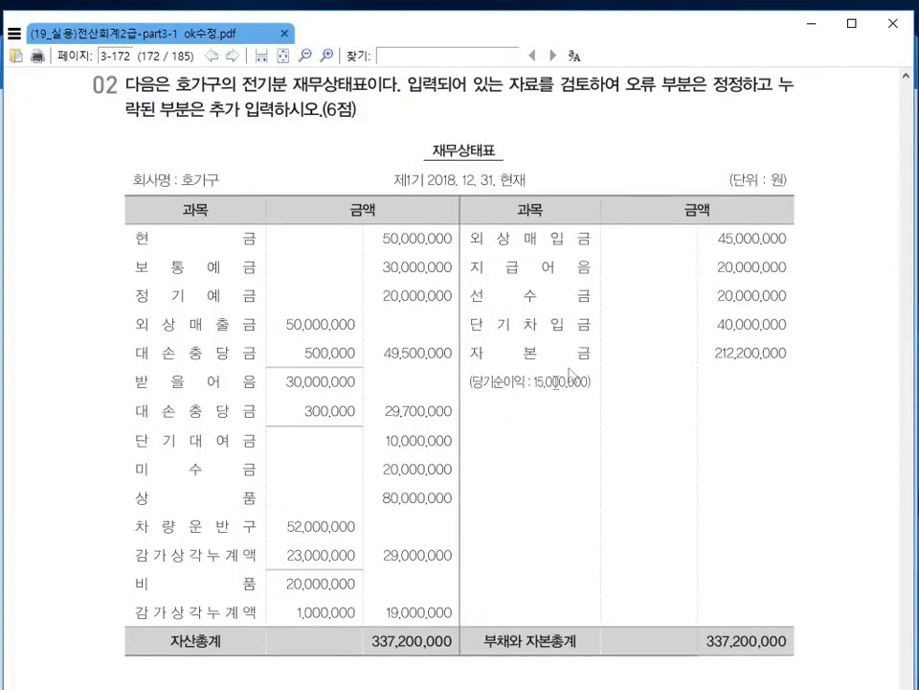
scroll(498, 406, down, 10)
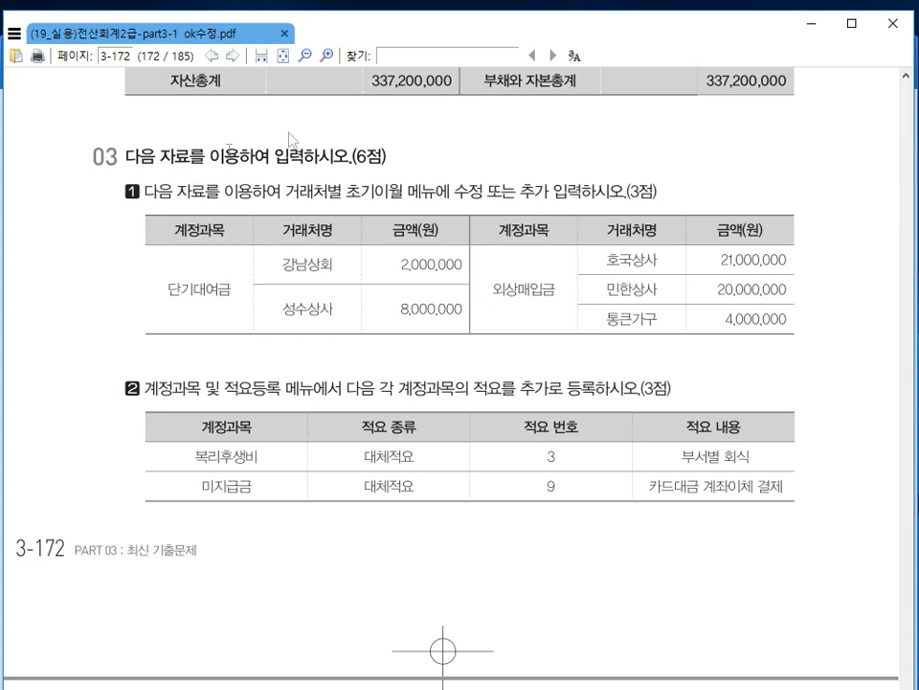
scroll(302, 261, down, 1)
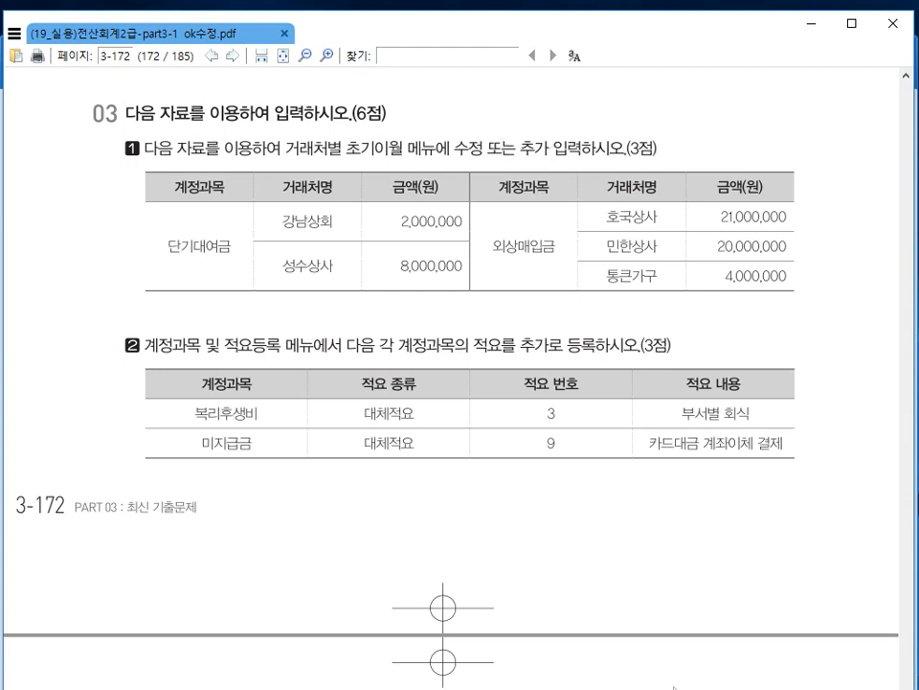
key(alt+Tab)
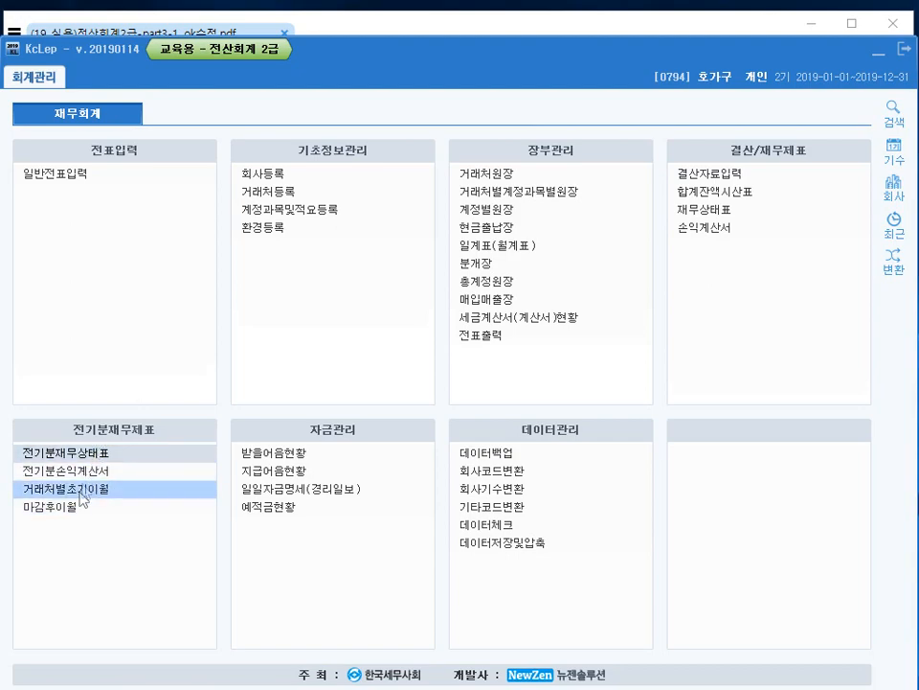
click(132, 489)
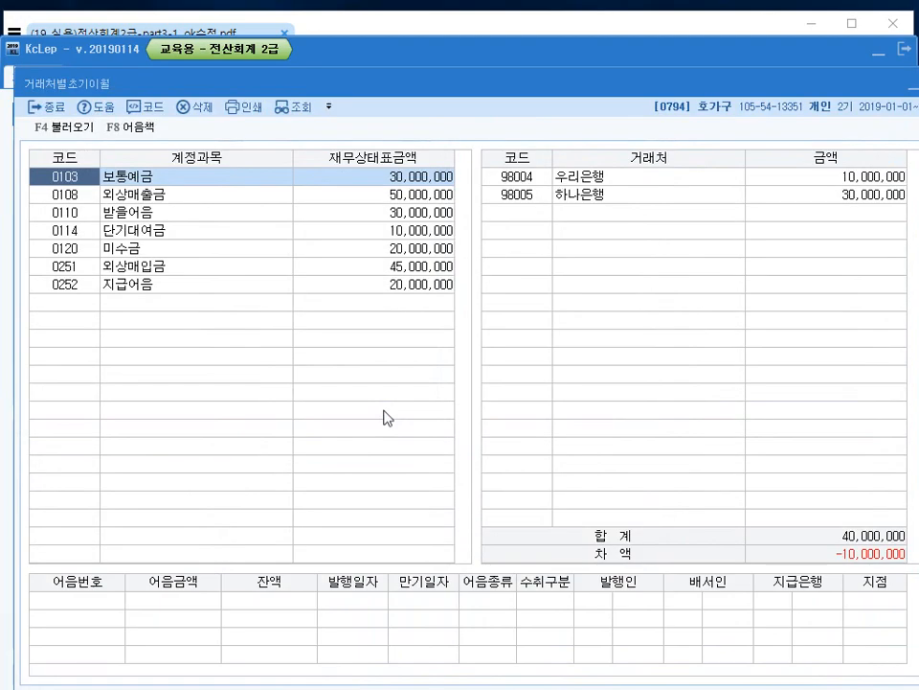
drag(404, 79, 389, 52)
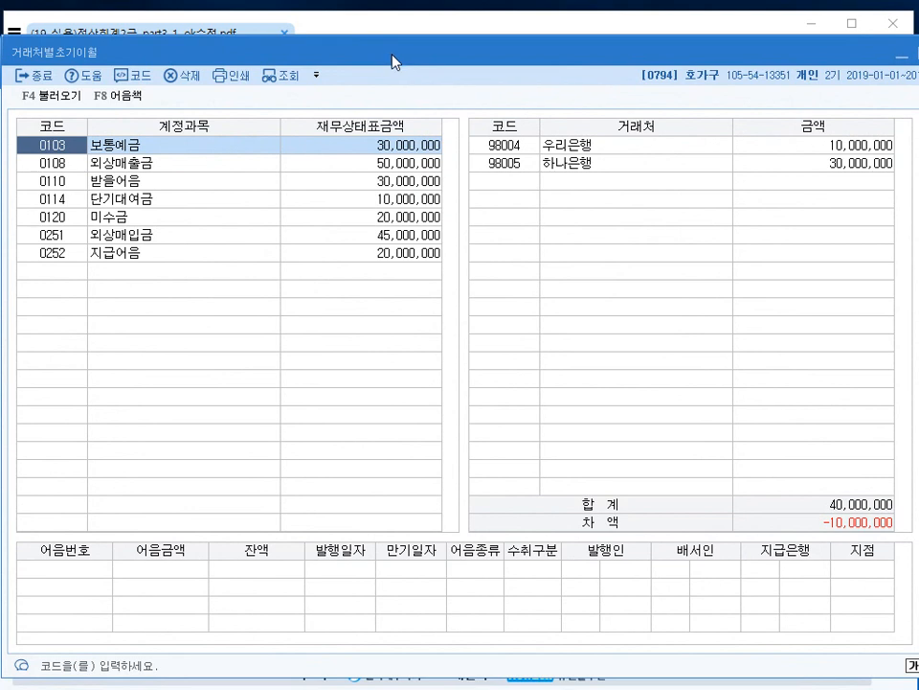
Add the customer 성수상사 with an amount of 8,000,000 under the 단기대여금 account.
click(120, 198)
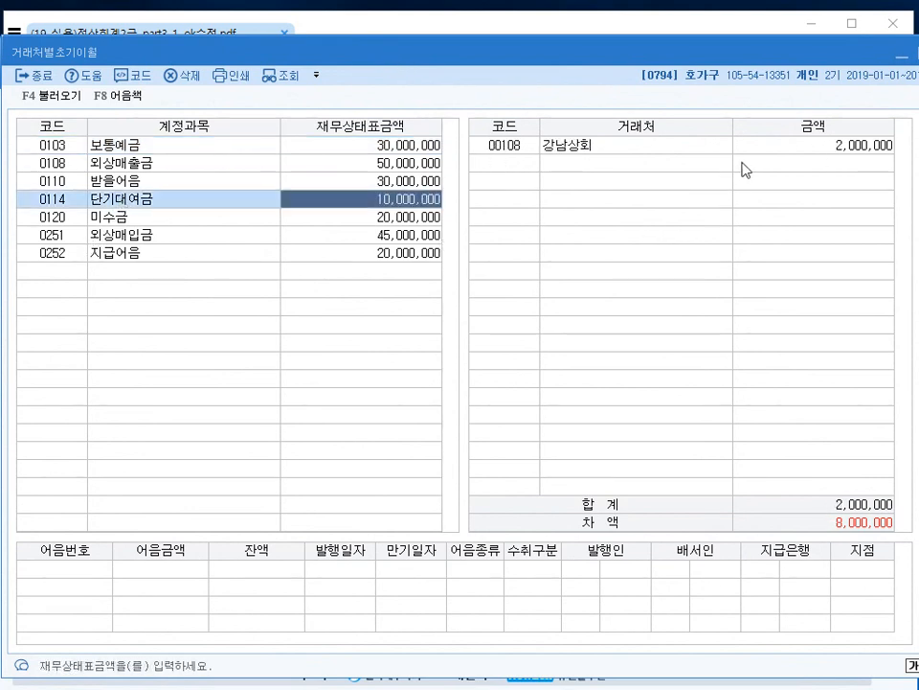
click(824, 147)
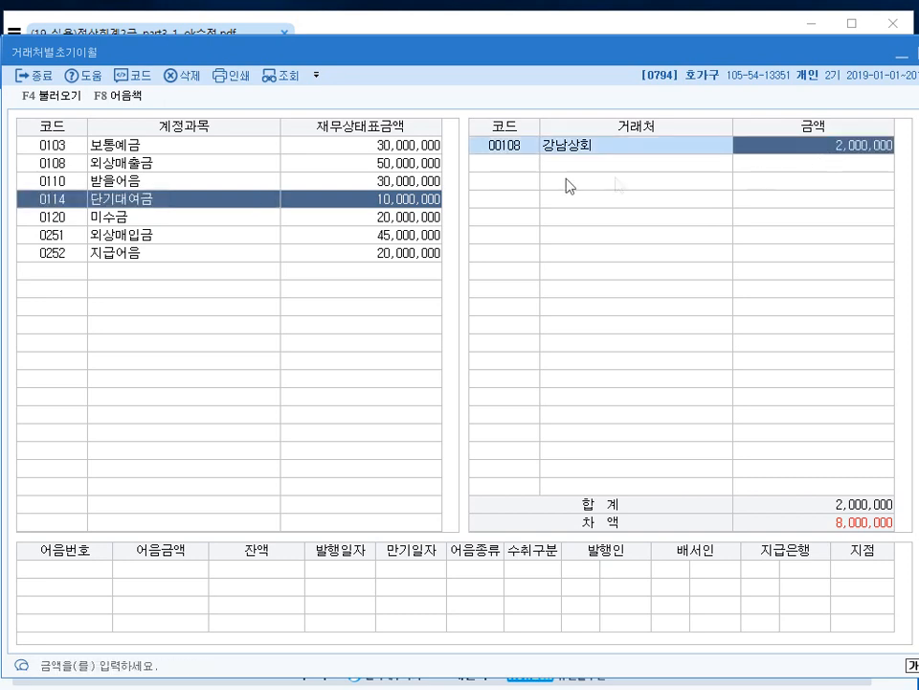
click(507, 165)
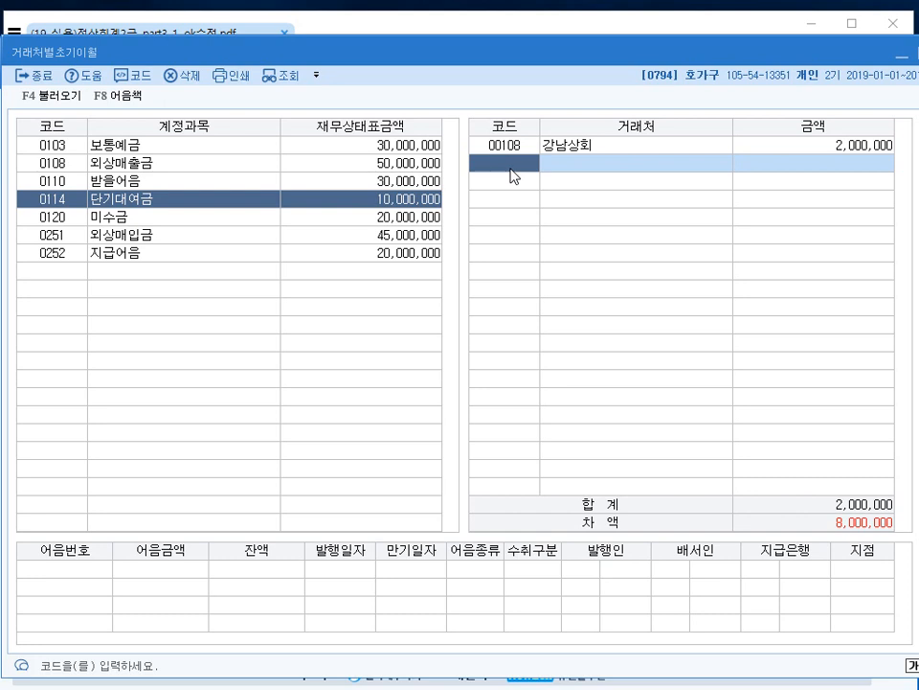
click(144, 75)
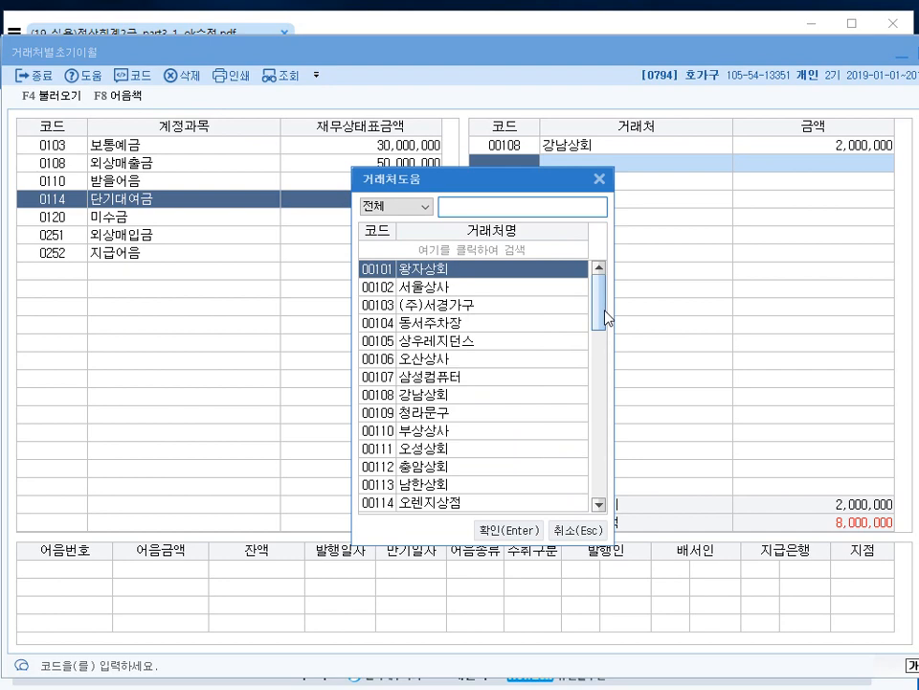
text(성수)
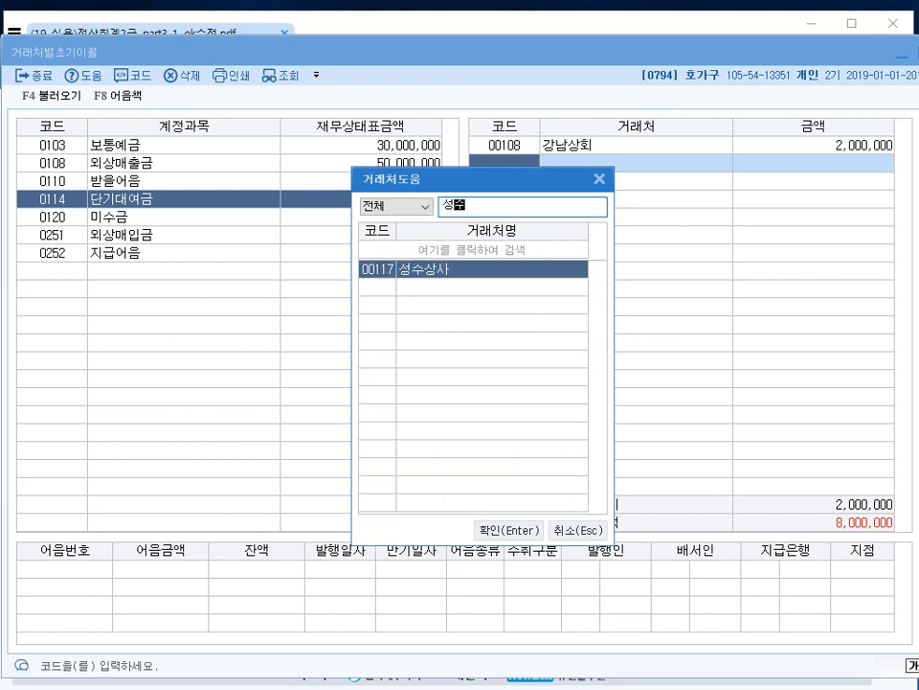
key(Return)
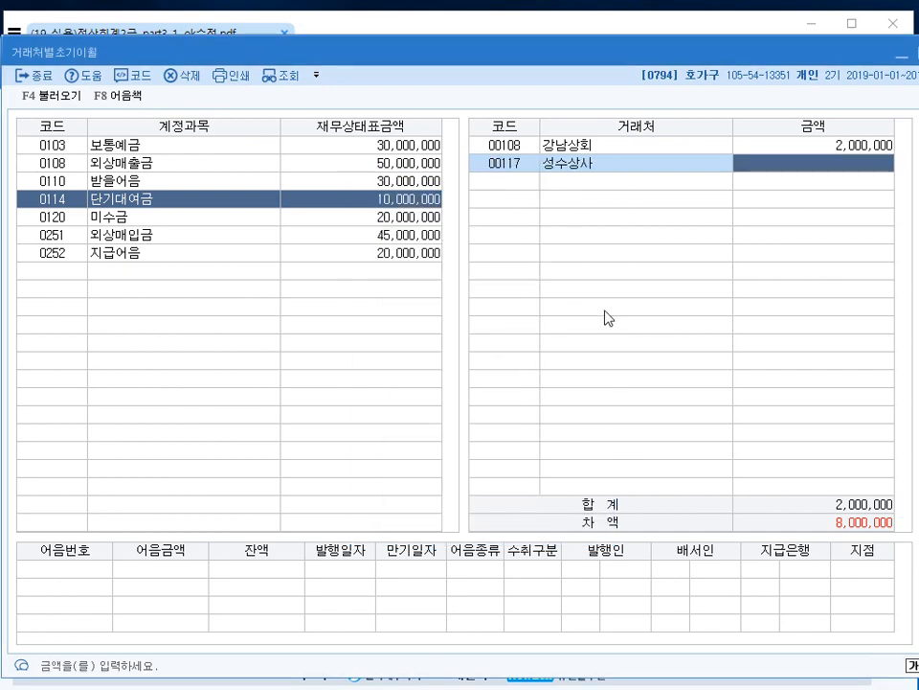
text(8000000)
key(Return)
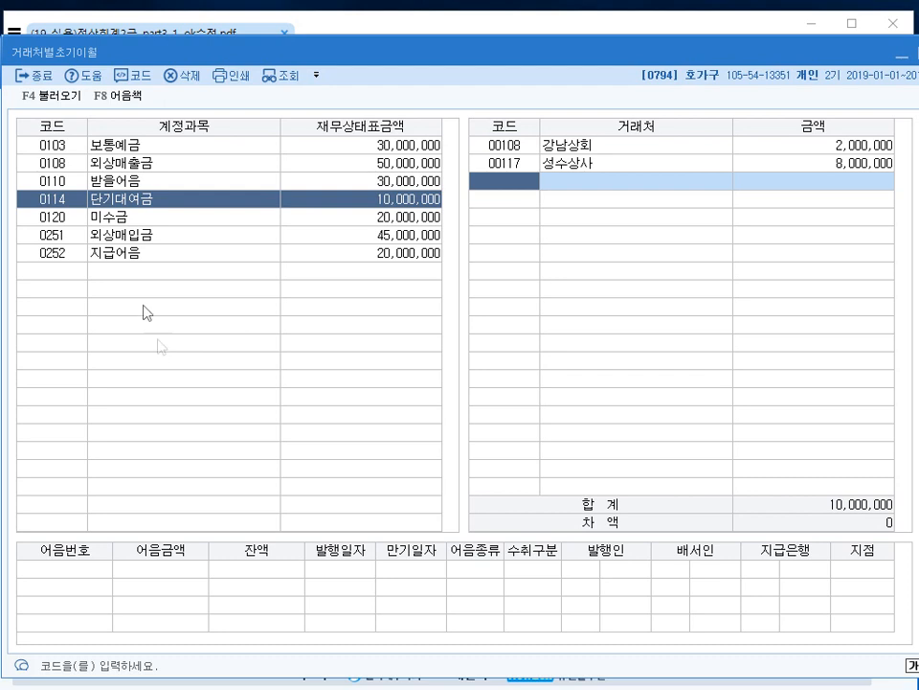
Add the customer 통큰가구 with an amount of 4,000,000 under the 외상매입금 account, and close 거래처별초기이월.
click(125, 235)
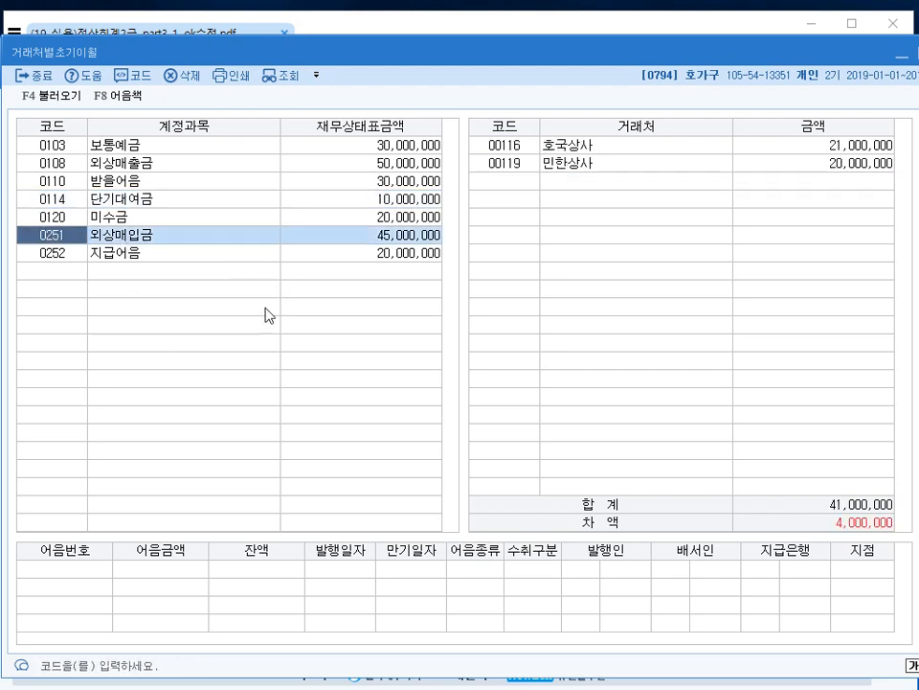
click(609, 155)
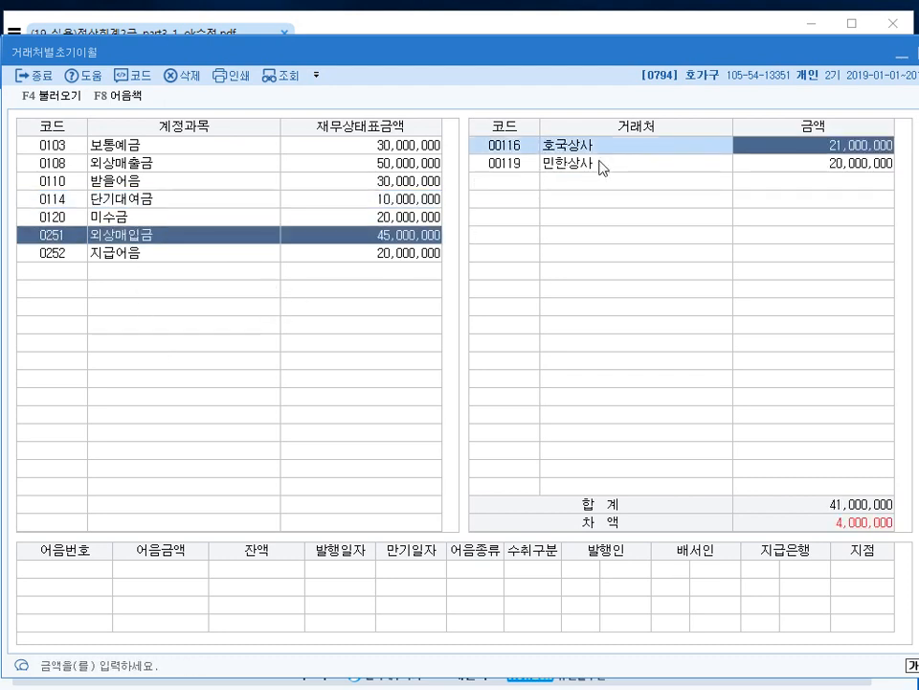
click(546, 170)
click(499, 181)
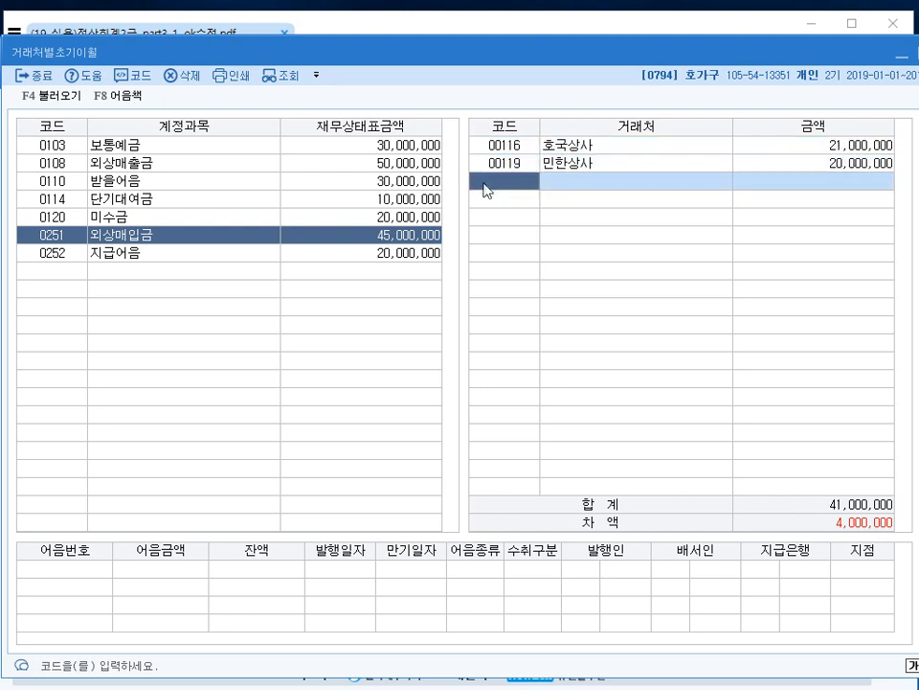
key(F2)
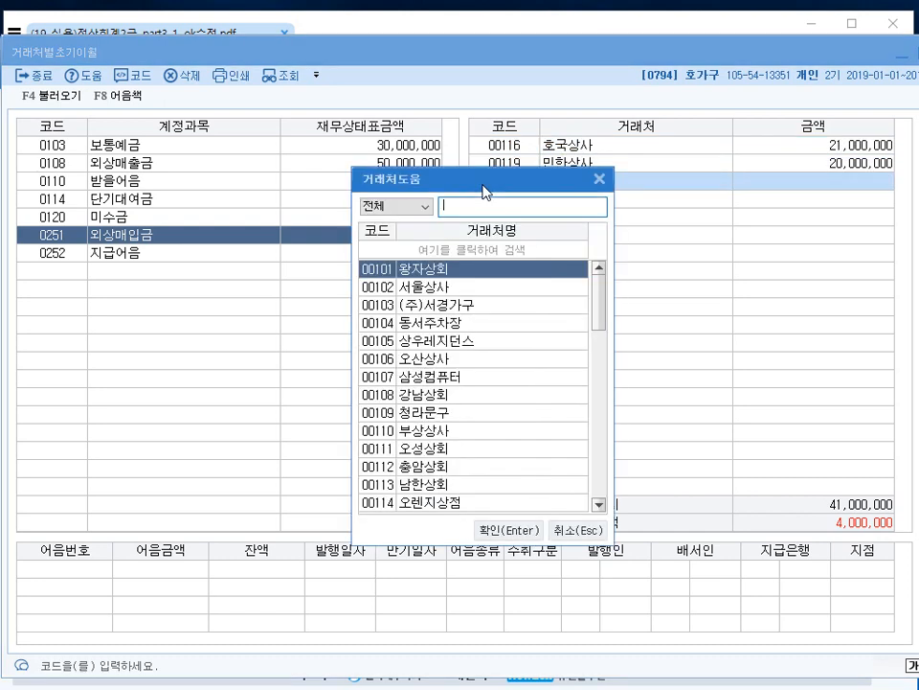
text(토ㅂㅇ)
text(통ㅋ)
key(BackSpace)
text(쿠ㅡㄴ)
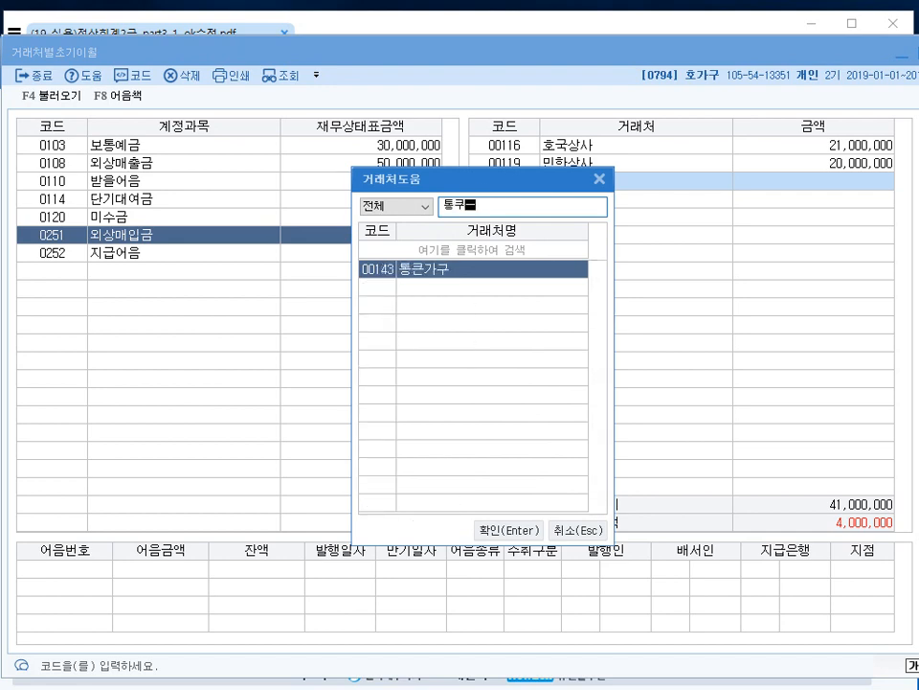
key(BackSpace)
key(BackSpace)
click(529, 530)
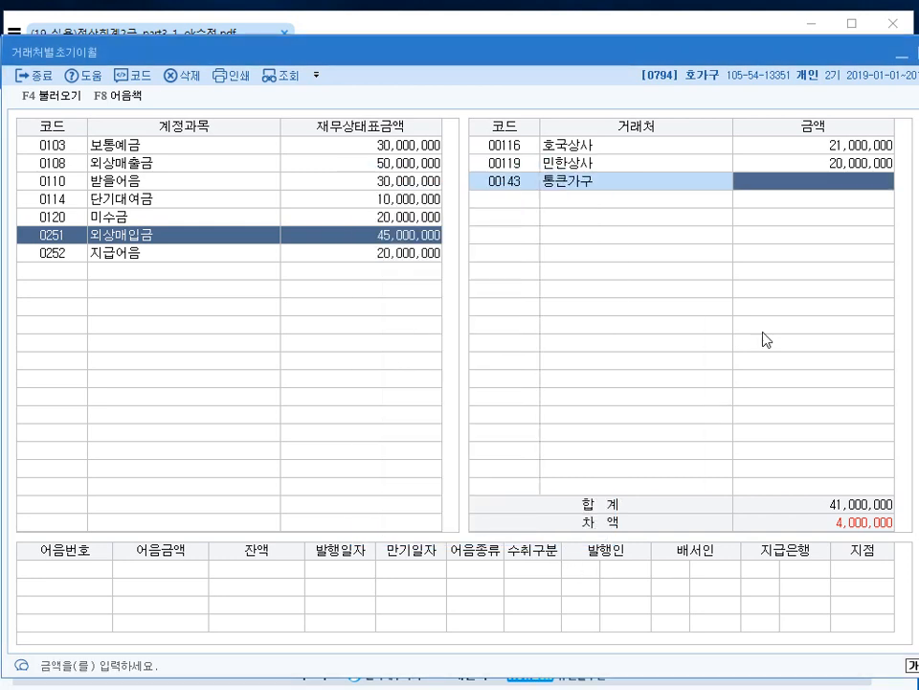
text(4000000)
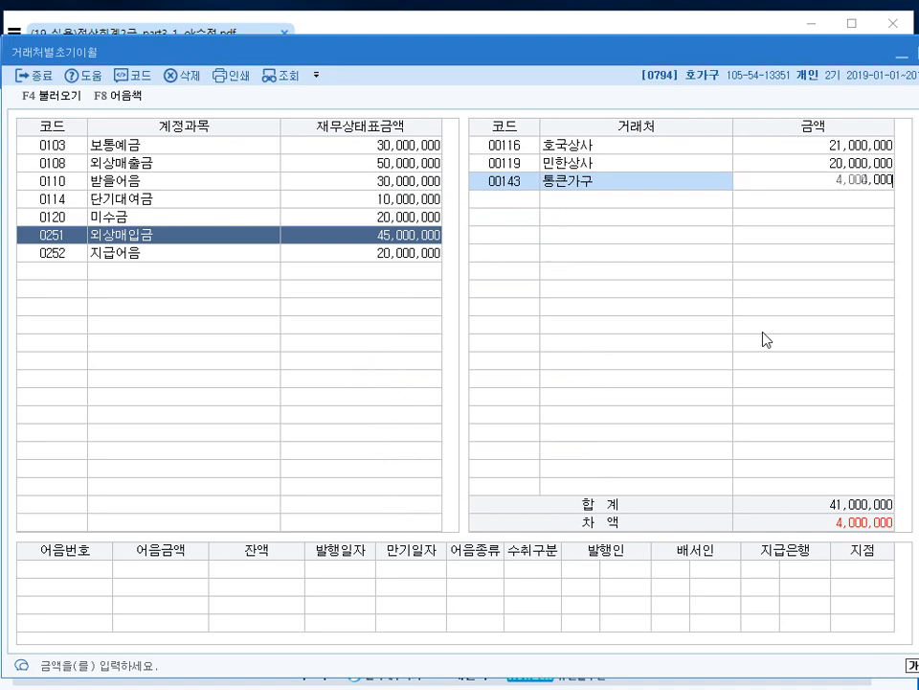
key(Return)
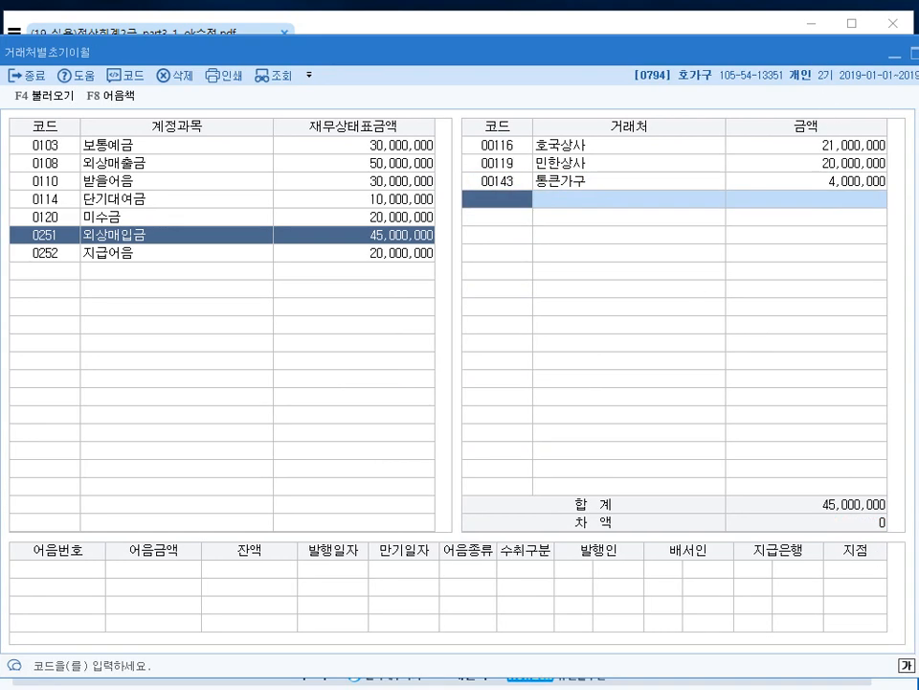
key(Escape)
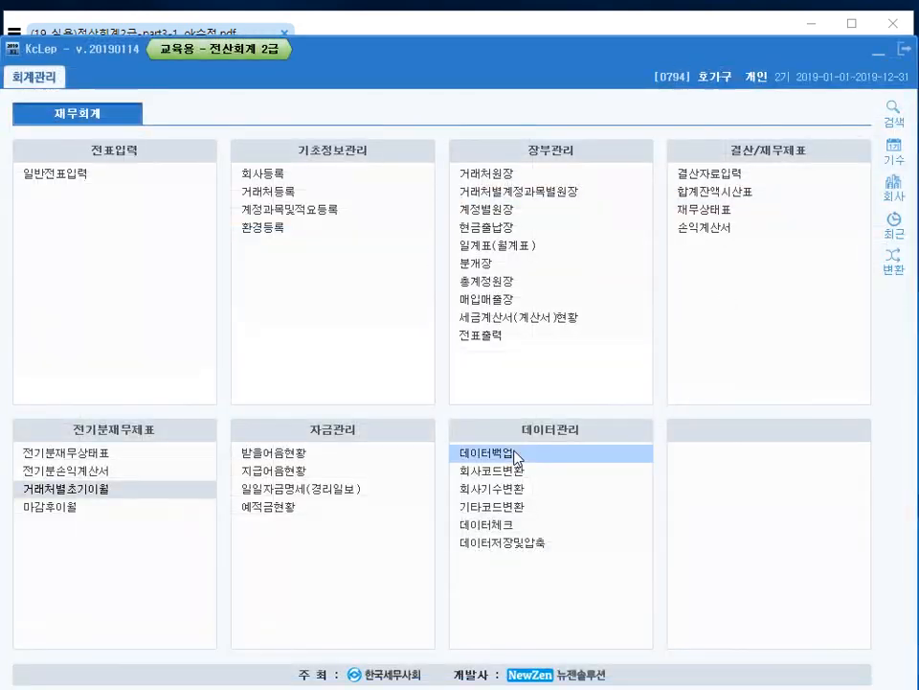
Review part 2 of question 03 on adding 적요 entries in the exam PDF, and return to KcLep.
click(461, 29)
scroll(381, 443, down, 3)
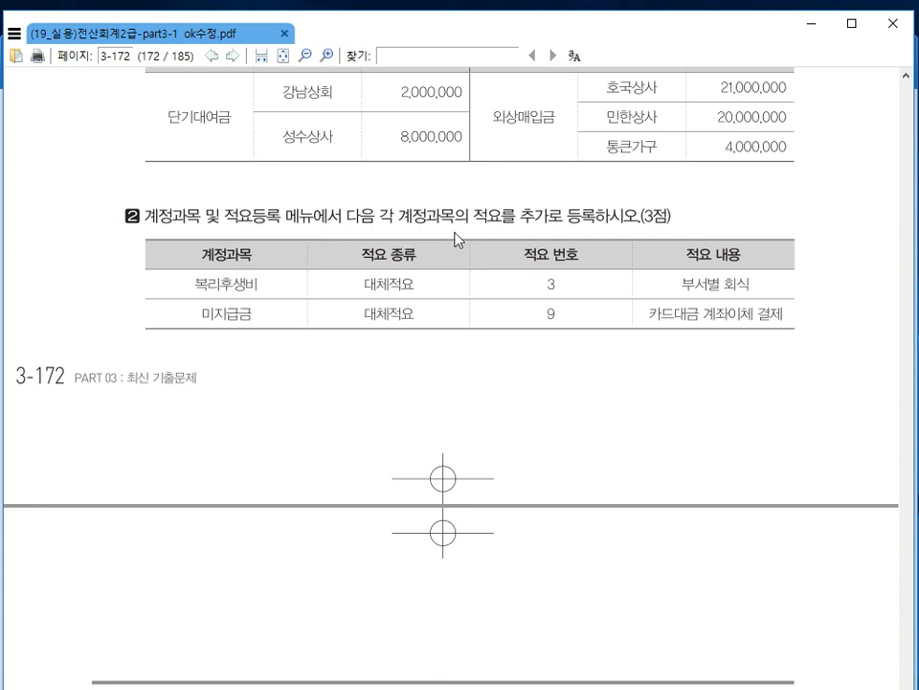
scroll(556, 398, down, 1)
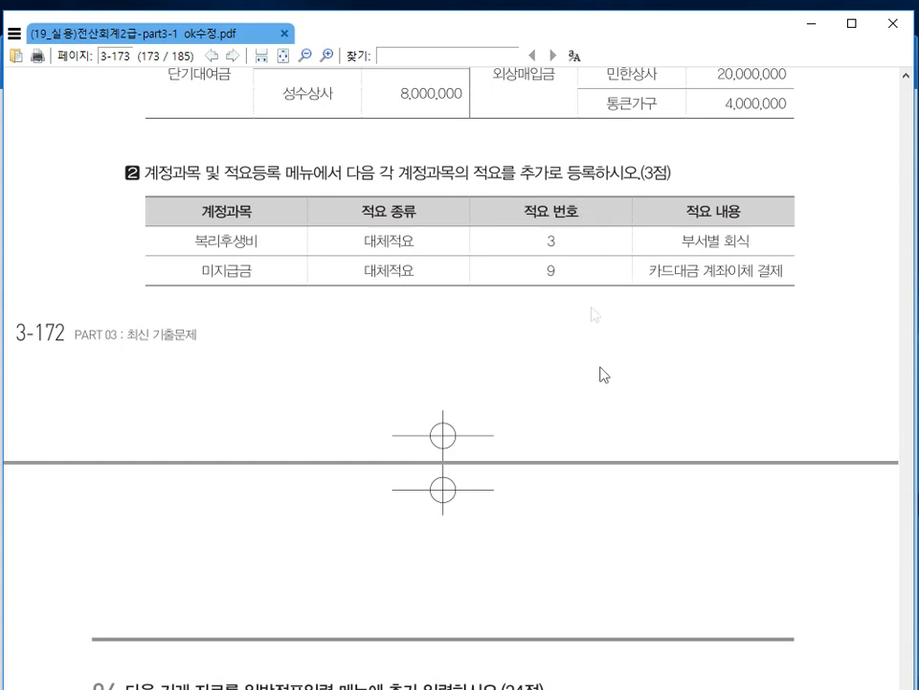
key(alt+Tab)
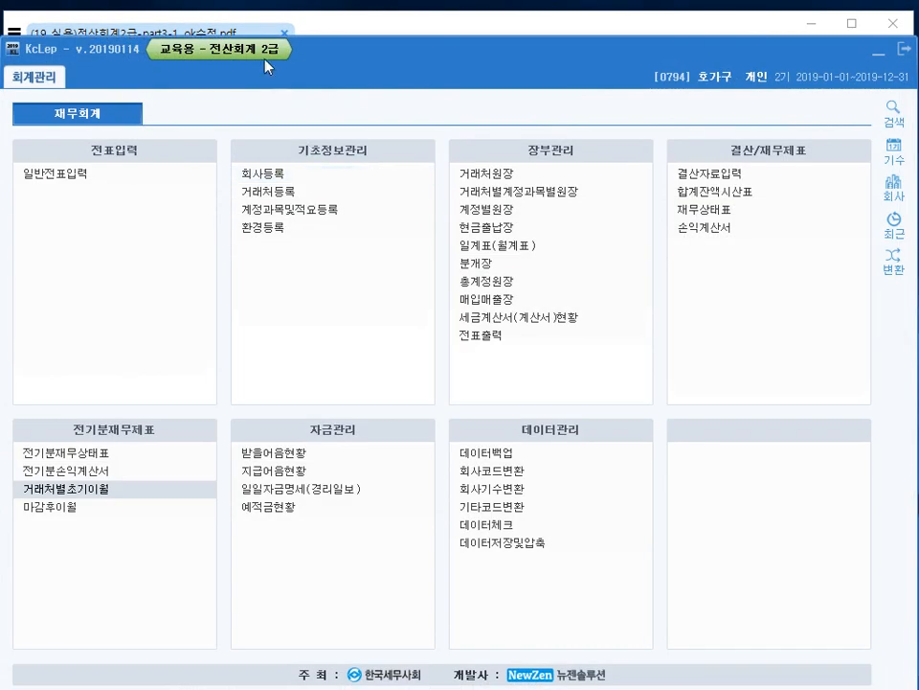
In 계정과목및적요등록, add 대체적요 number 3, 부서별 회식, to the 판매관리비 account 복리후생비.
click(290, 209)
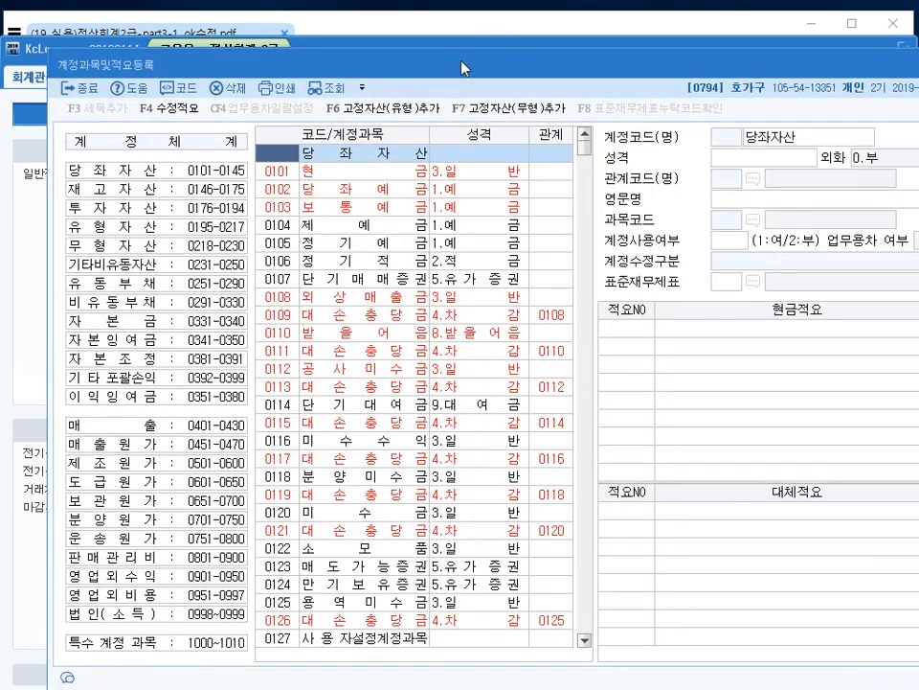
drag(461, 67, 416, 39)
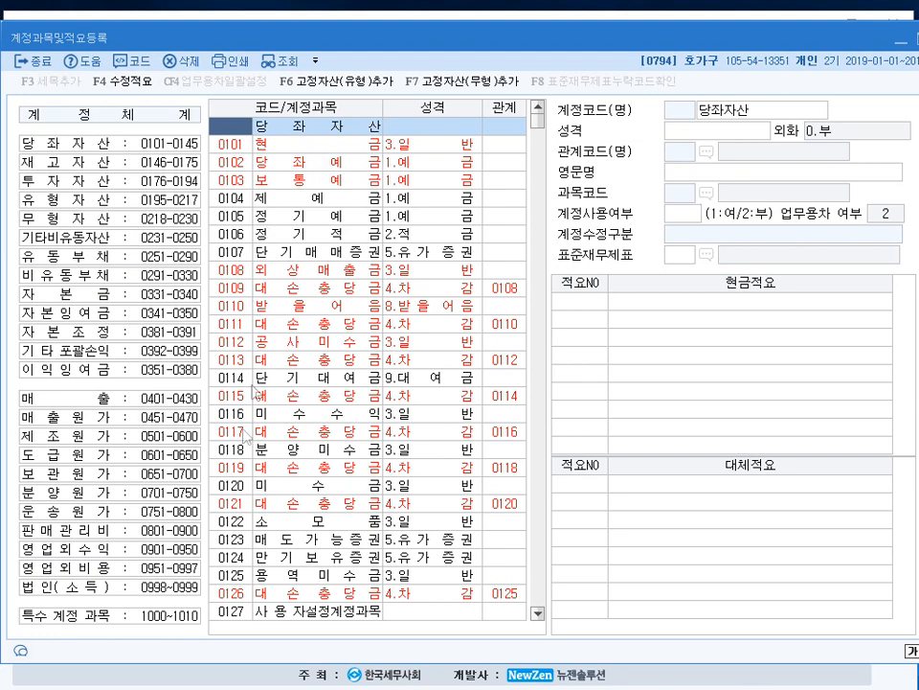
click(93, 532)
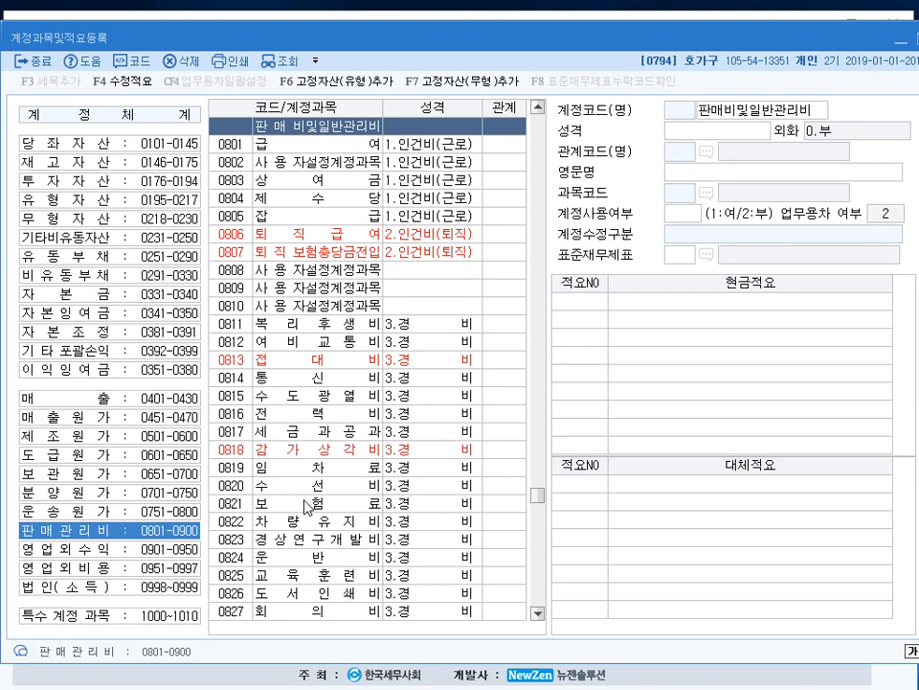
click(297, 323)
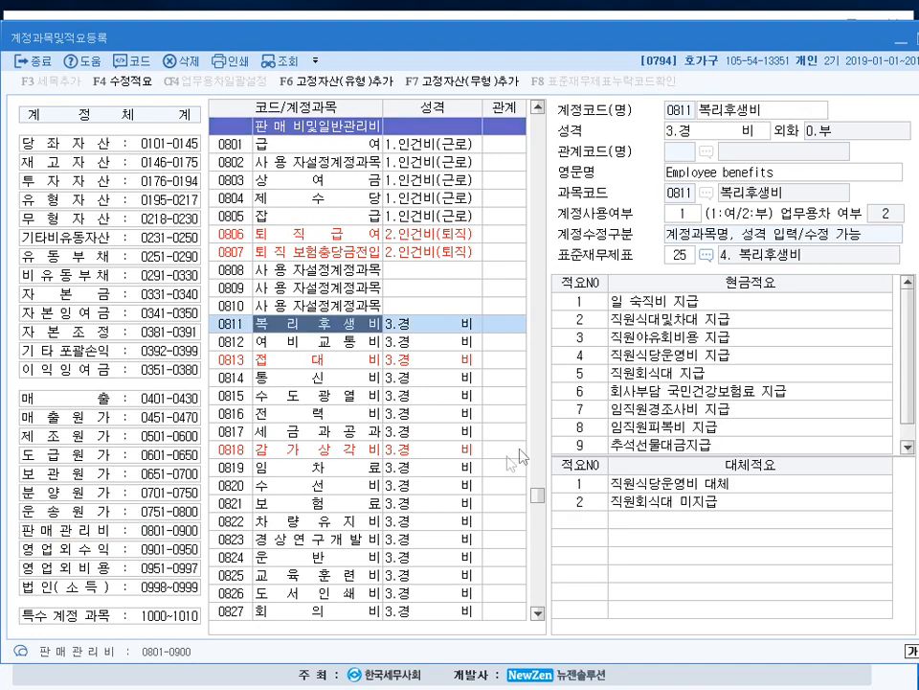
click(589, 519)
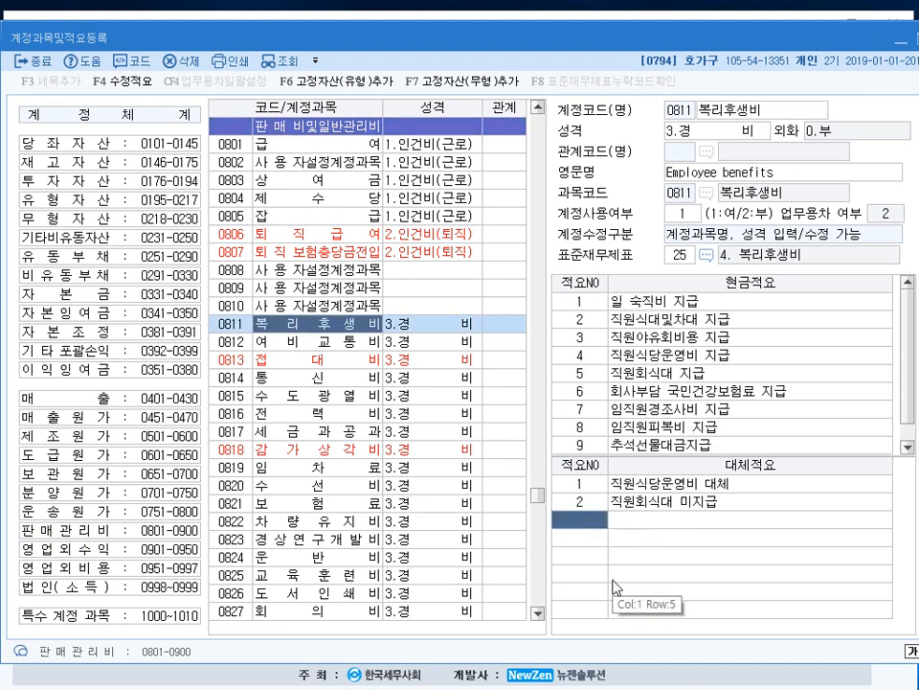
key(Return)
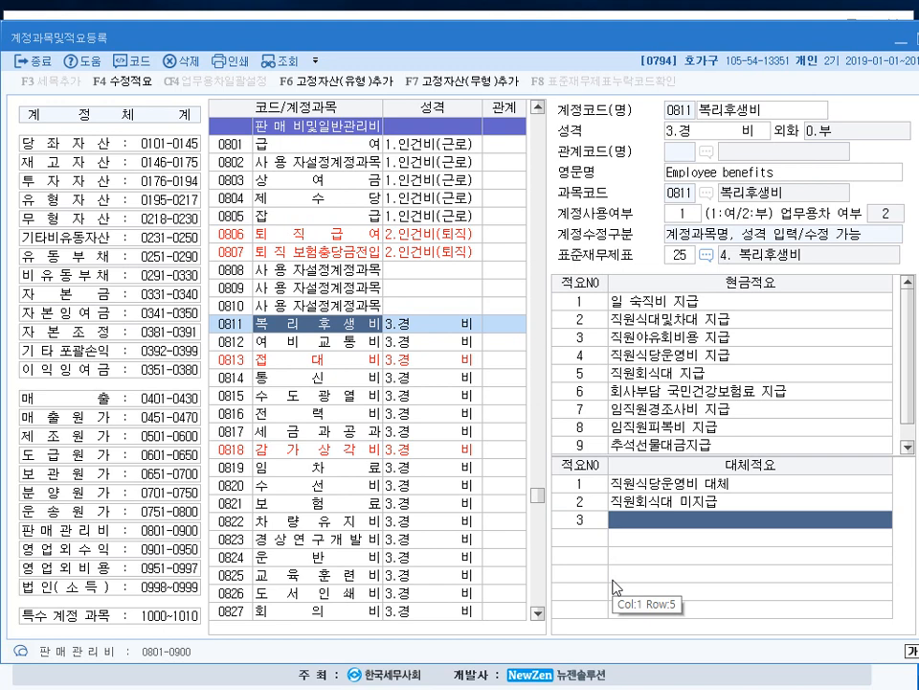
text(부서별 회식)
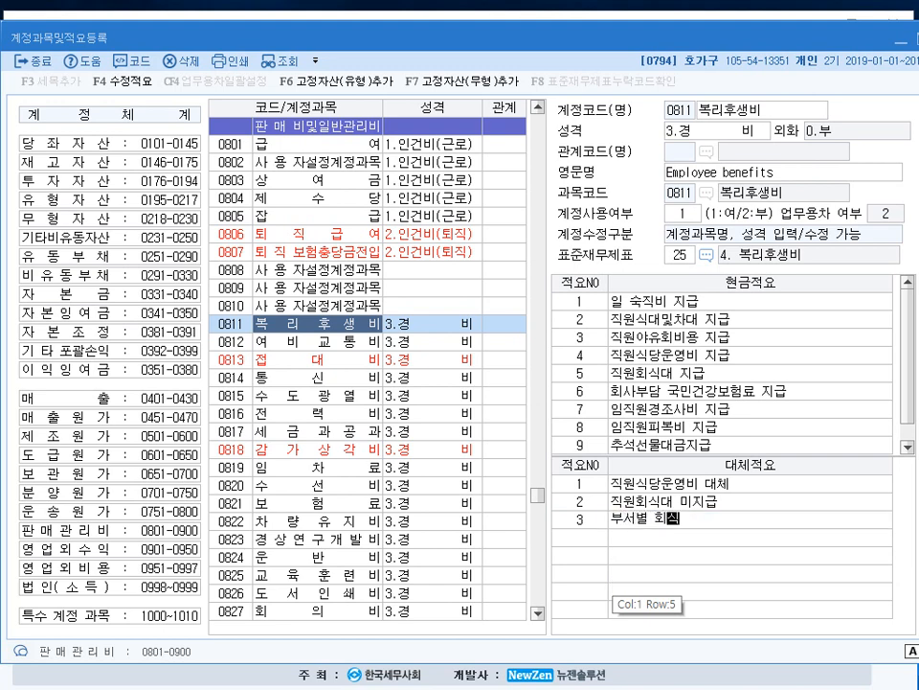
key(Return)
key(Up)
key(Up)
key(Down)
key(Down)
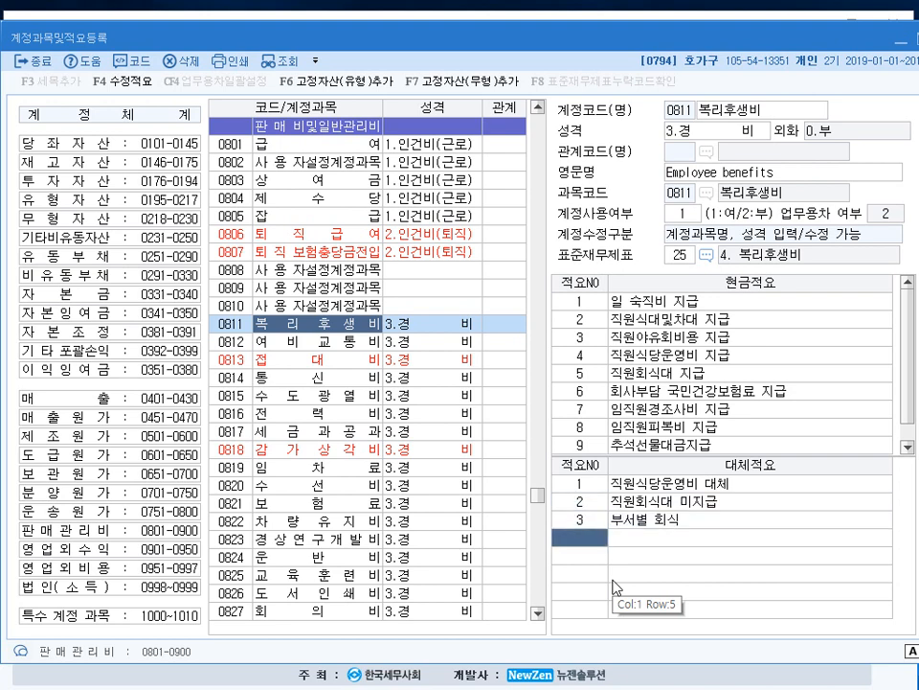
click(694, 522)
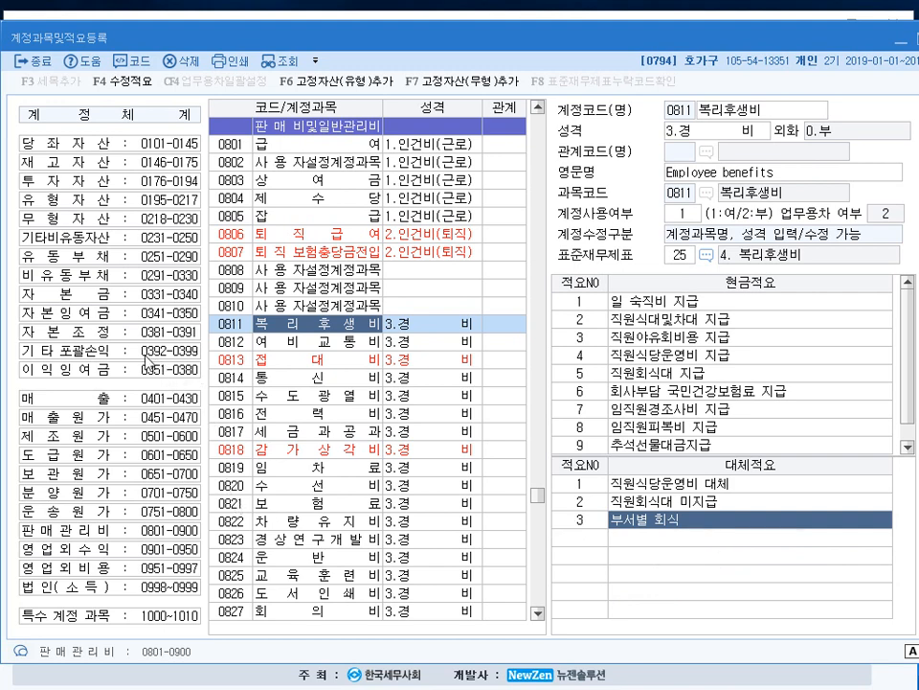
Add 대체적요 number 9, 카드대금 계좌이체 결제, to the 유동부채 account 미지급금, and close 계정과목및적요등록.
click(56, 258)
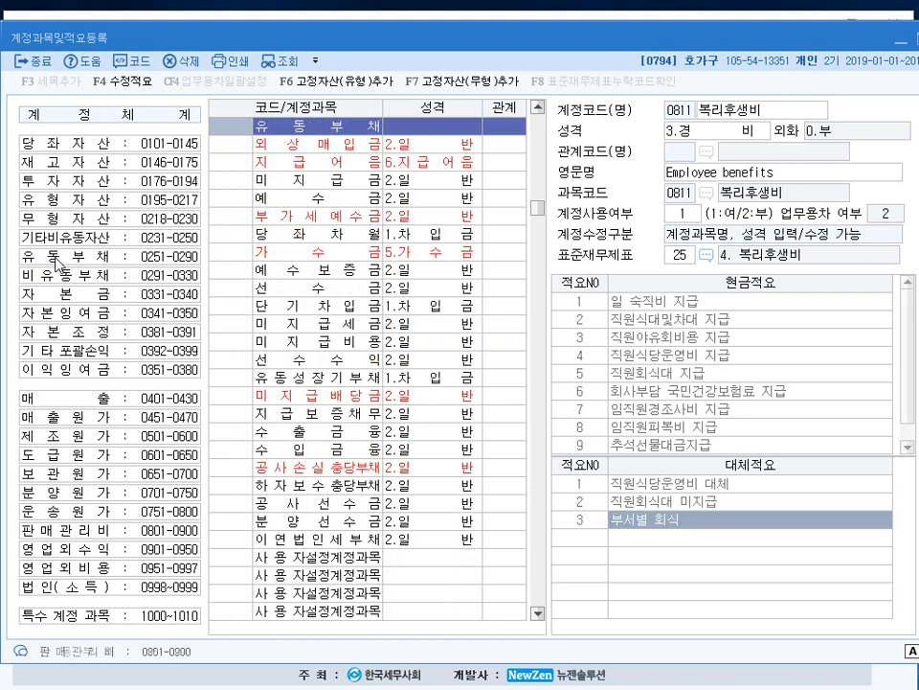
click(304, 189)
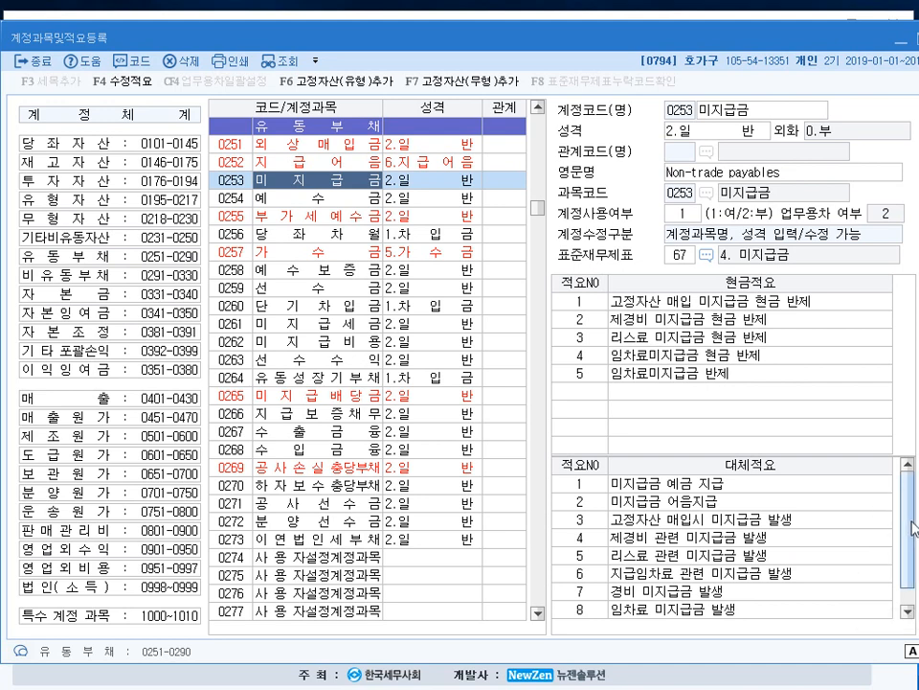
click(907, 610)
click(576, 610)
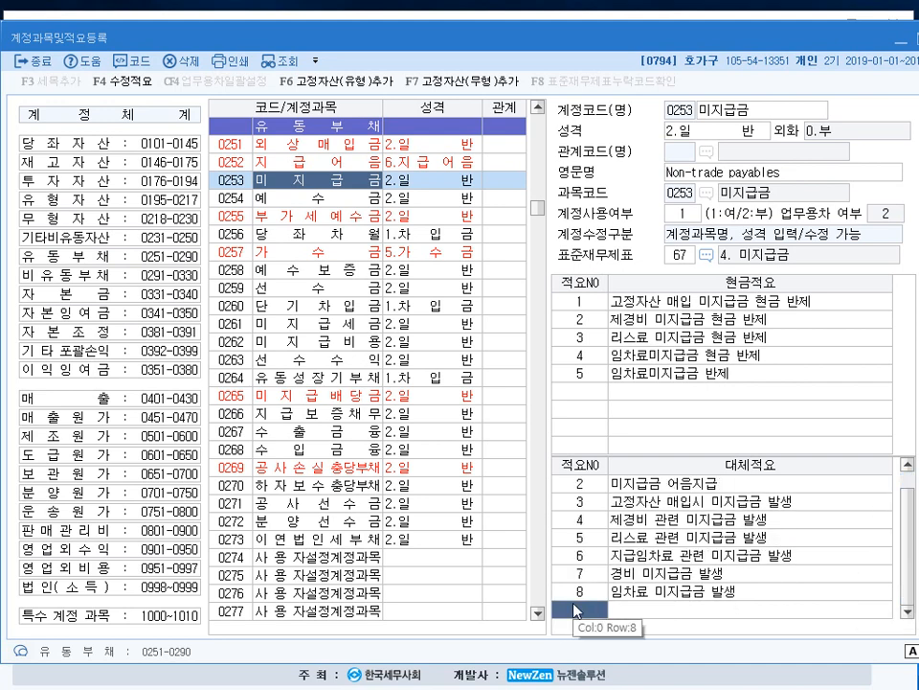
text(9)
key(Return)
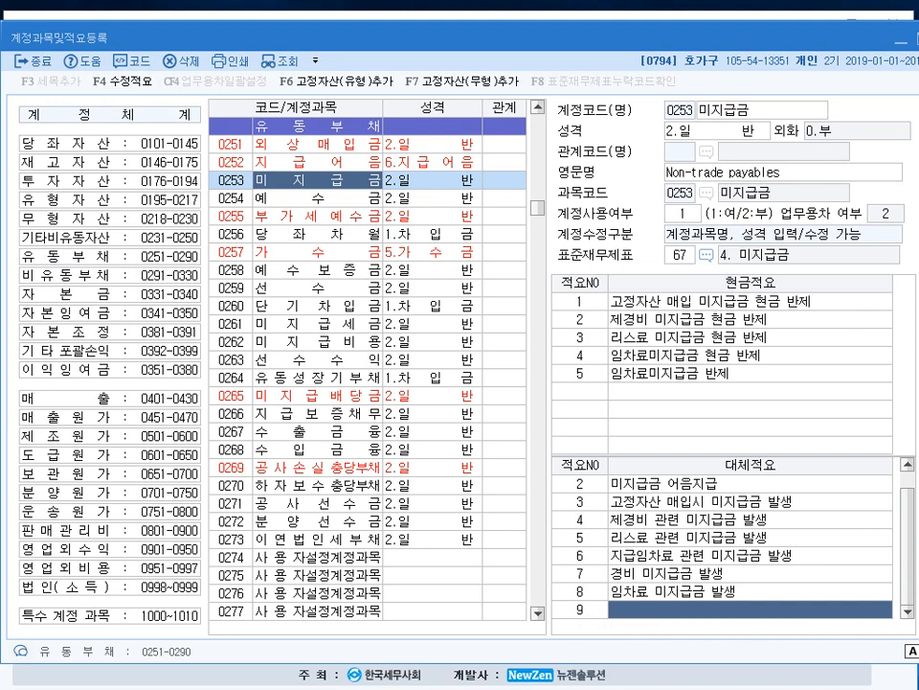
text(카드대금)
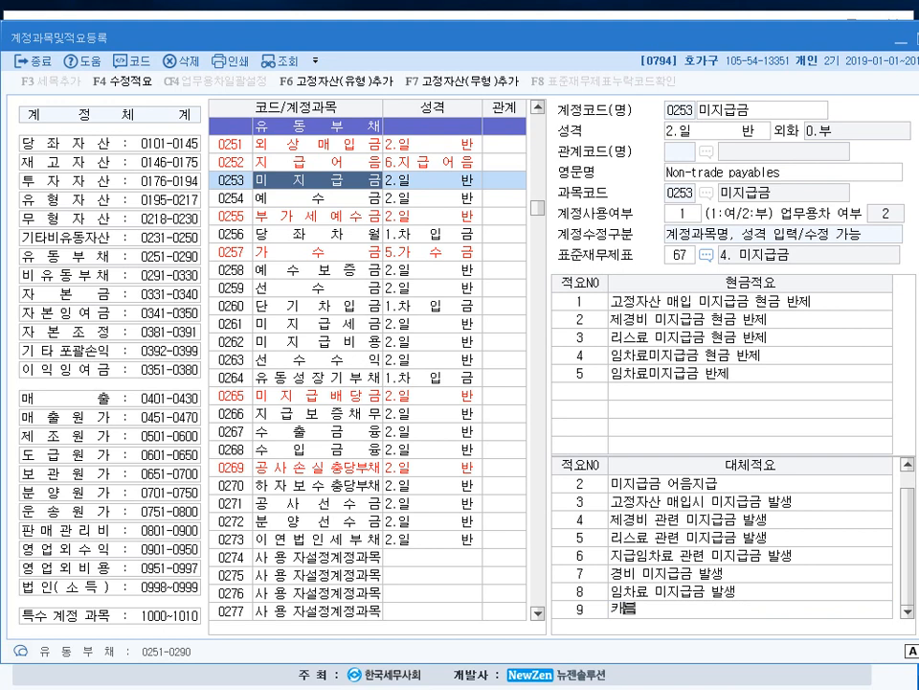
text( 계좌이체 결제)
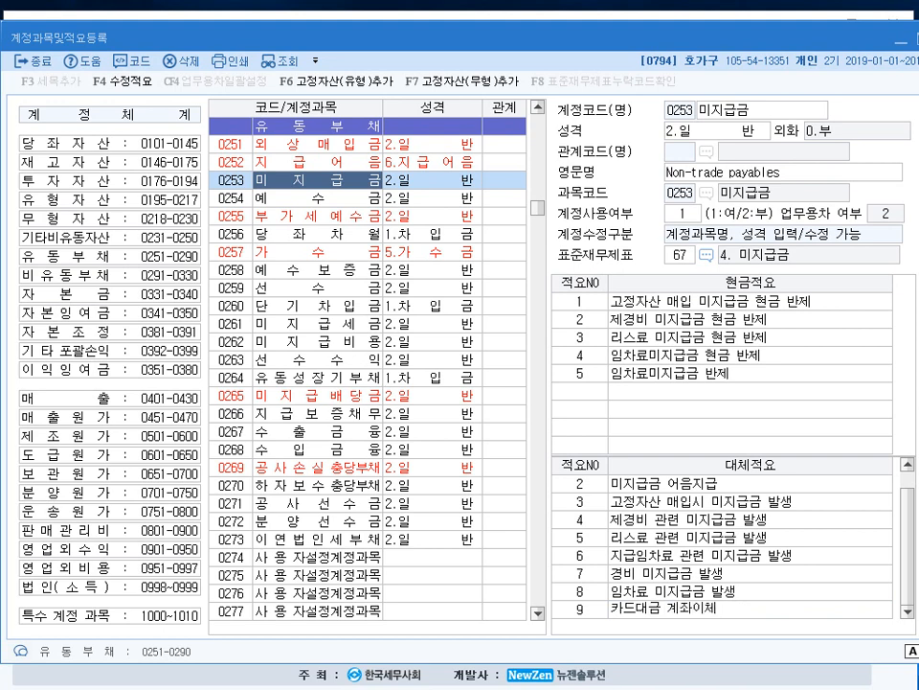
key(Return)
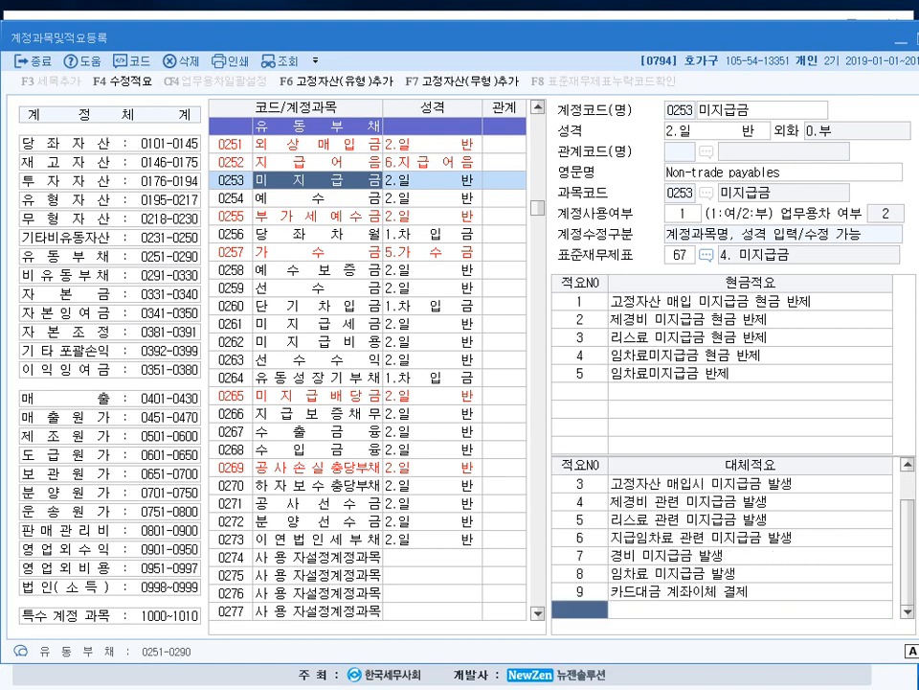
key(Escape)
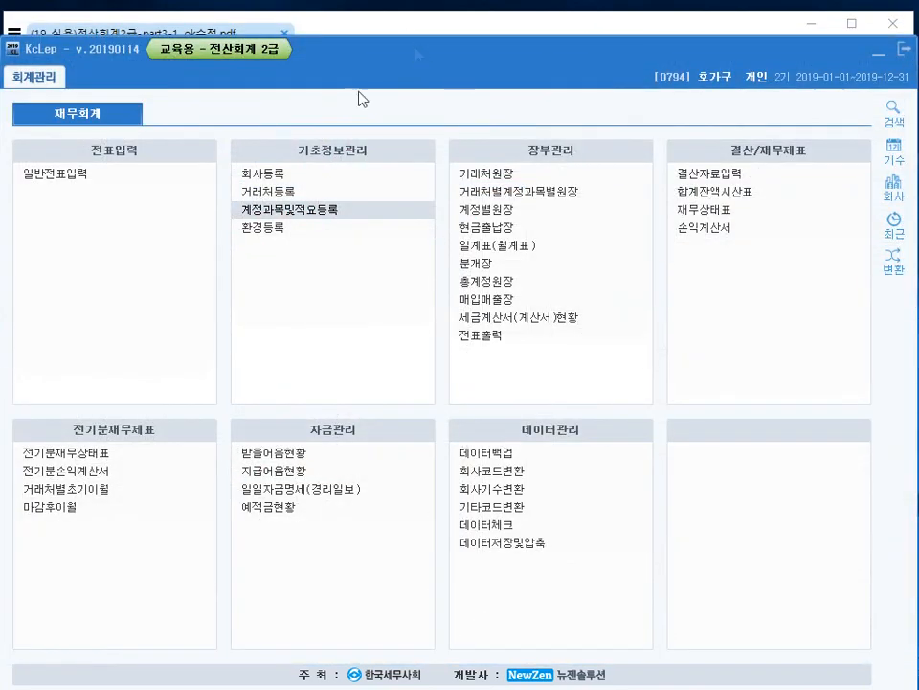
Open 일반전표입력, review question 04 in the exam PDF, and place the voucher window just below item 1.
click(65, 175)
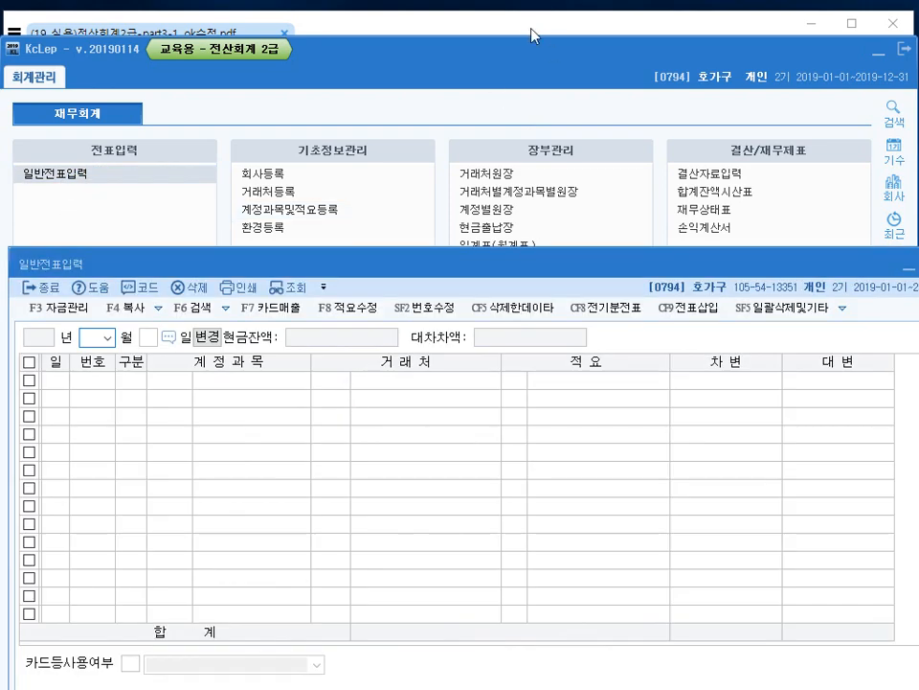
click(531, 35)
scroll(476, 352, down, 9)
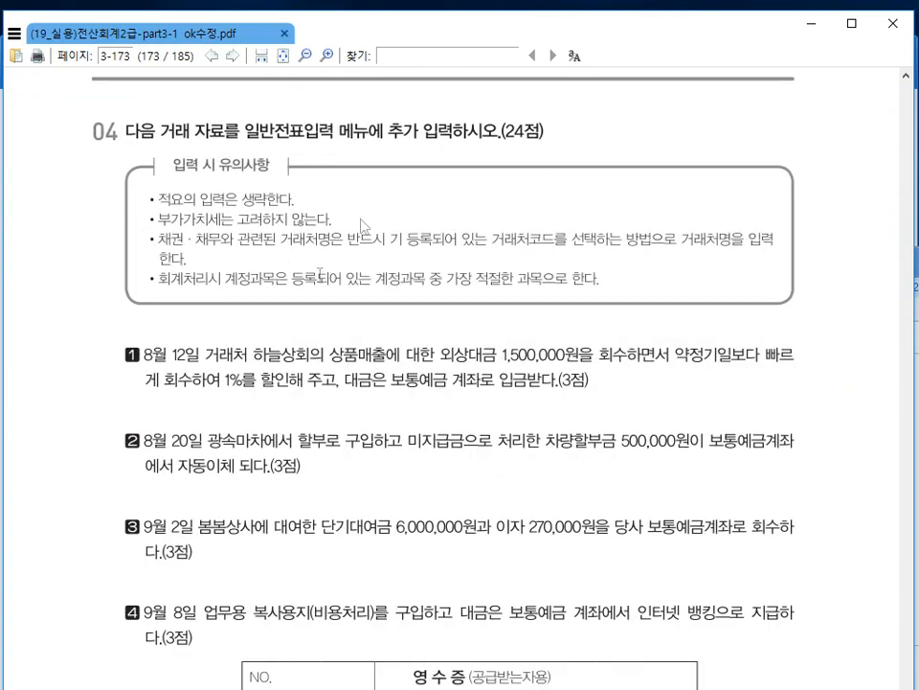
scroll(304, 298, down, 3)
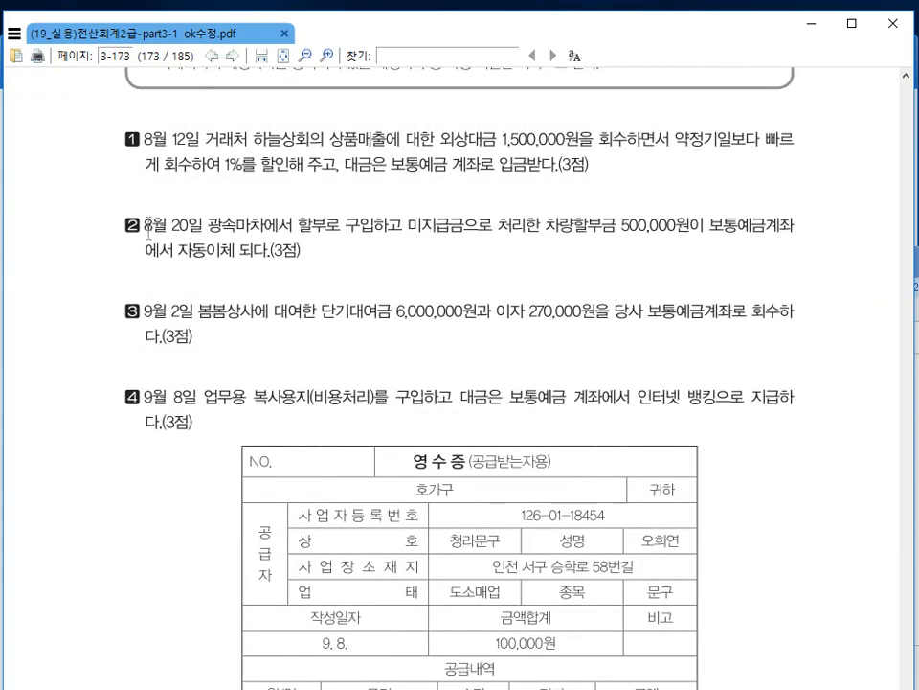
scroll(149, 230, down, 1)
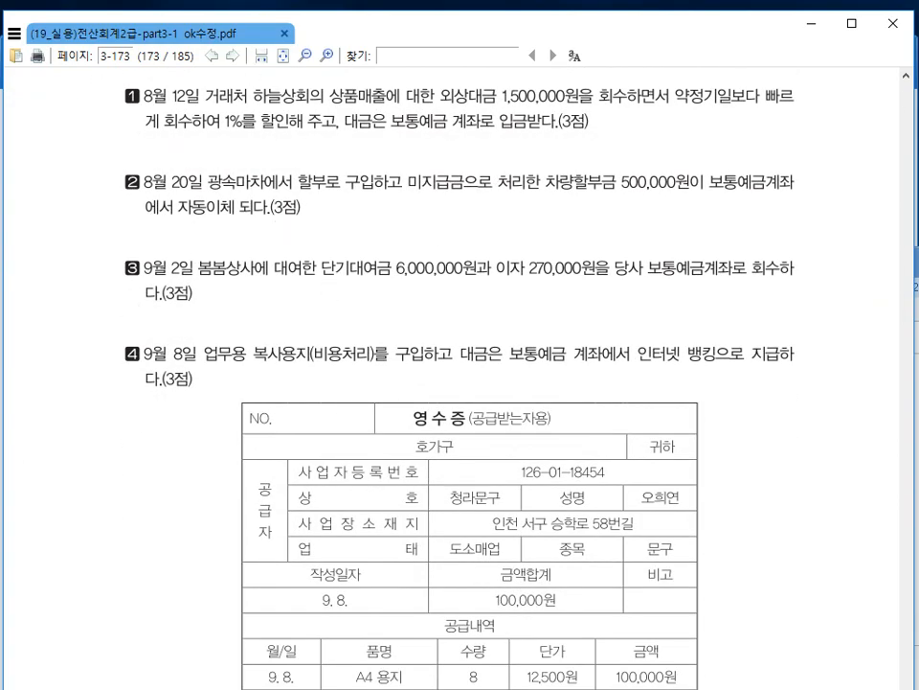
key(alt+Tab)
drag(330, 234, 316, 189)
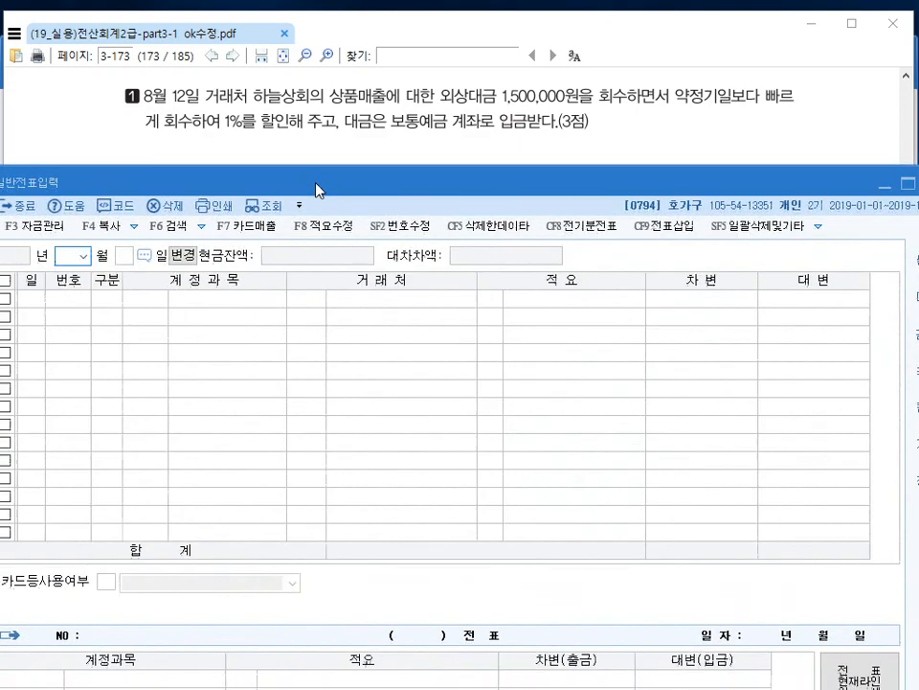
Set the voucher date to August 12 and start a debit line with account 0403 매출할인 for 상품매출.
text(08)
key(Return)
text(12)
key(Return)
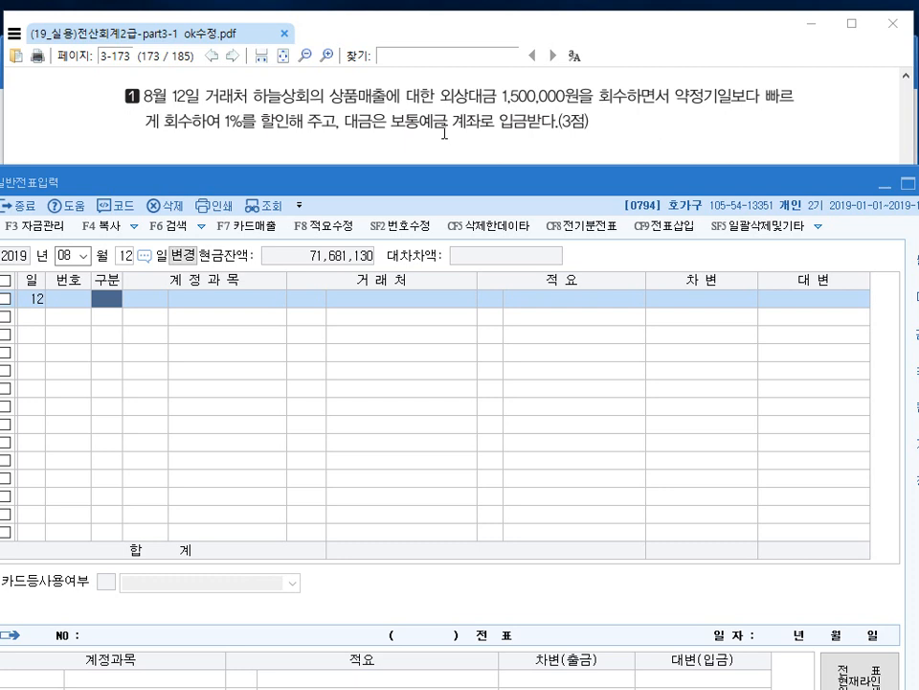
text(3)
key(Return)
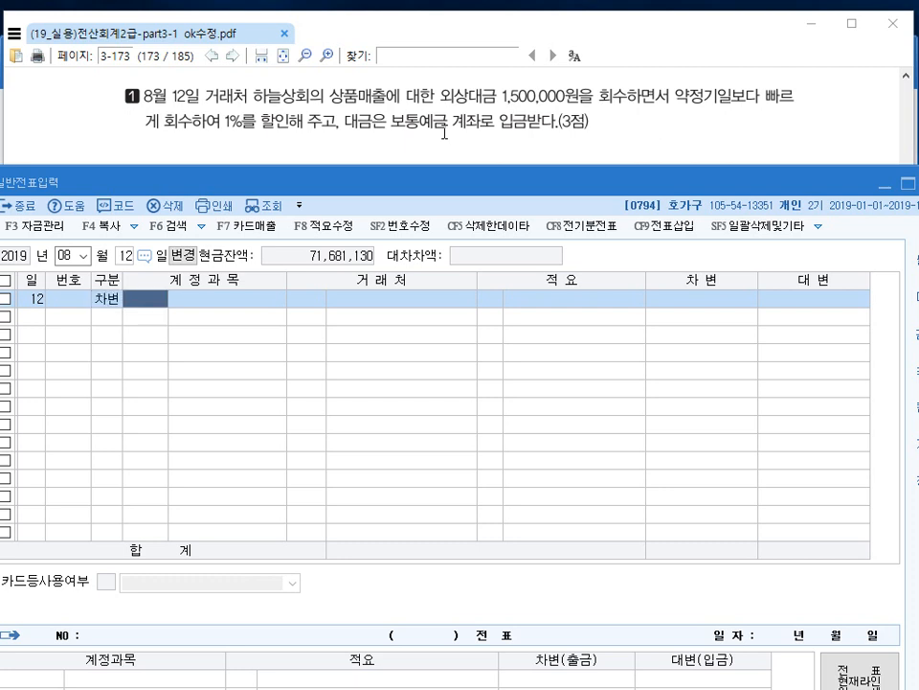
text(맻)
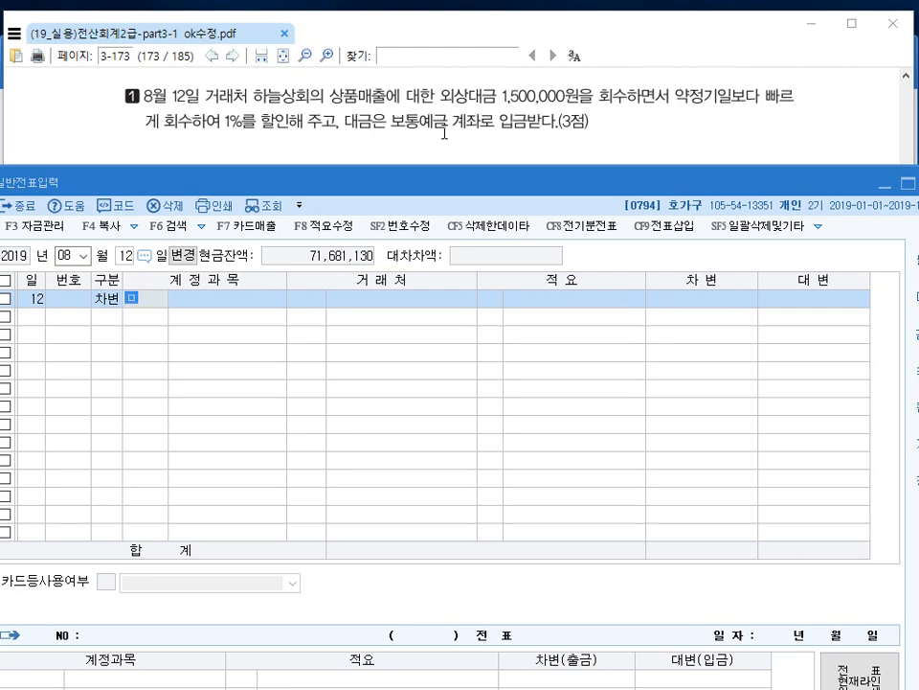
text(출)
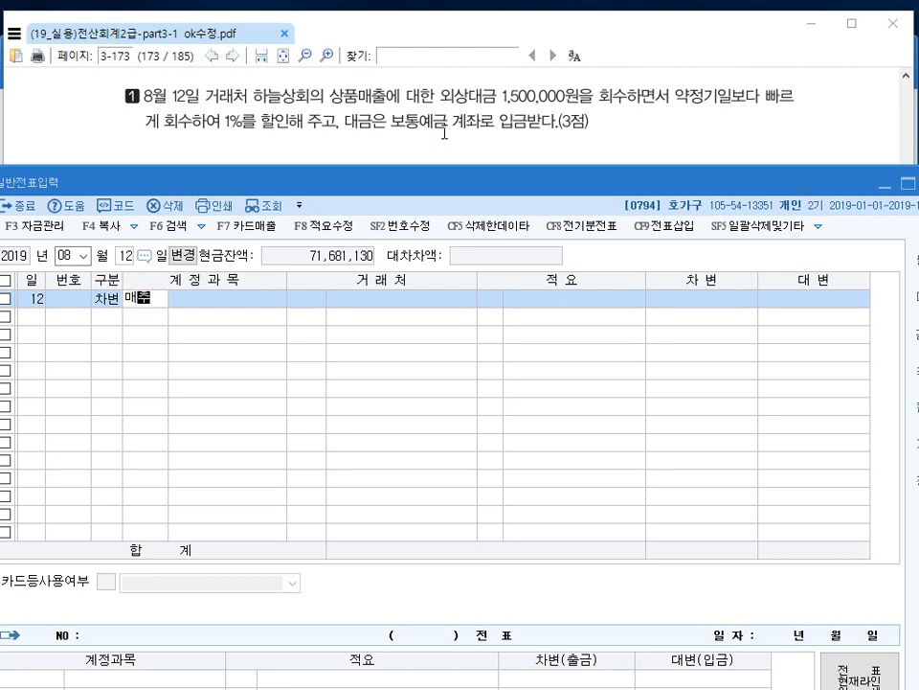
key(Return)
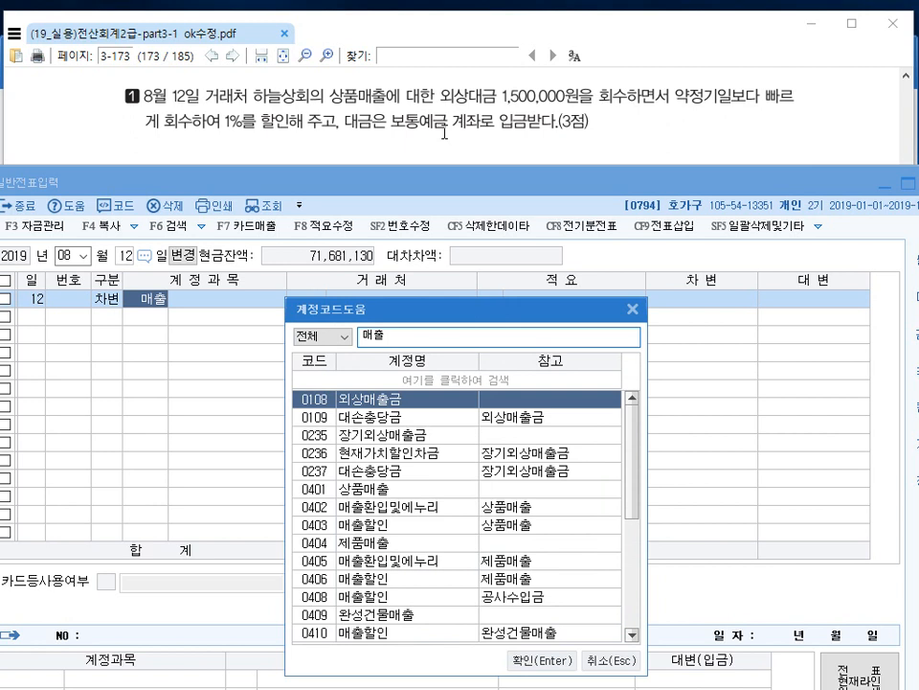
text(할인)
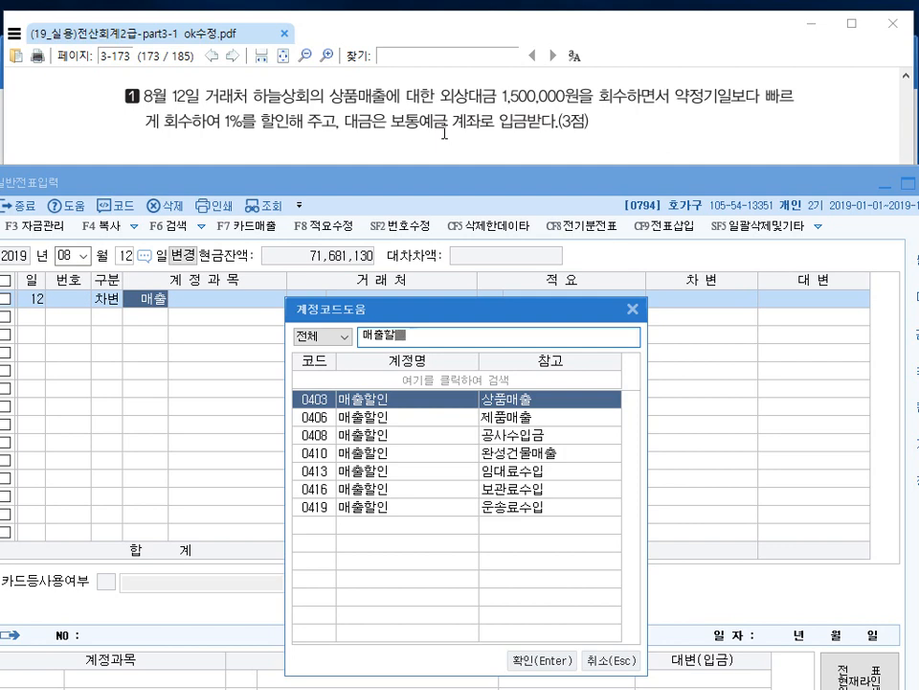
drag(402, 319, 404, 296)
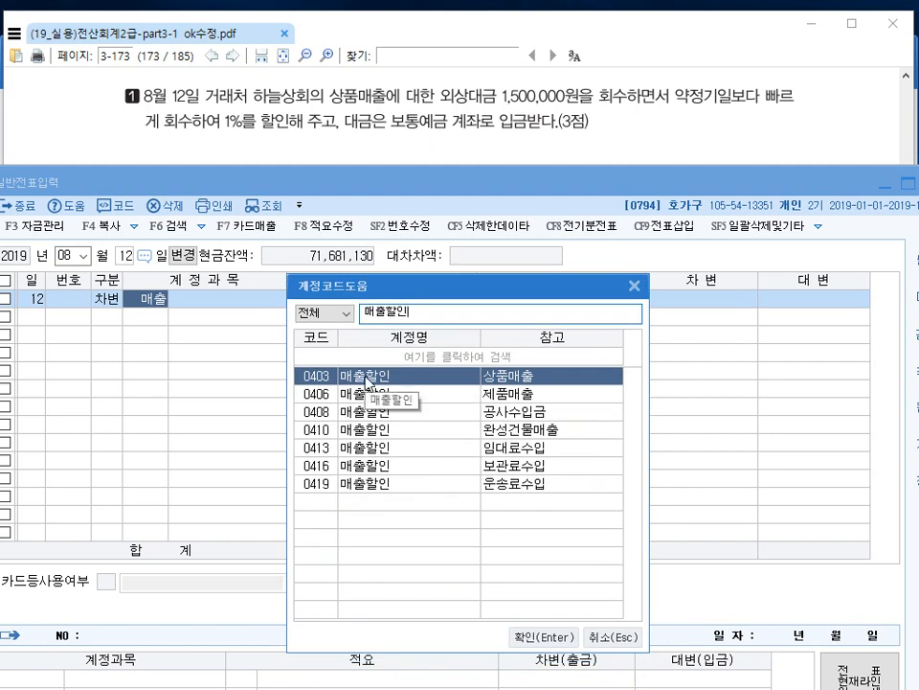
click(546, 636)
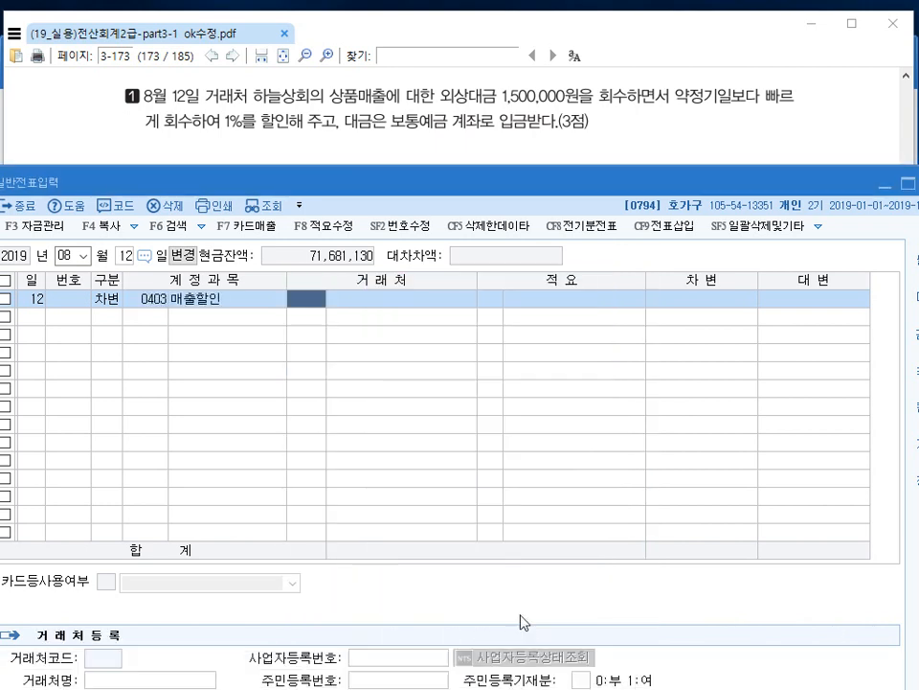
Enter a debit amount of 15,000 for the 매출할인 line, leaving its customer and 적요 blank.
key(Return)
key(Return)
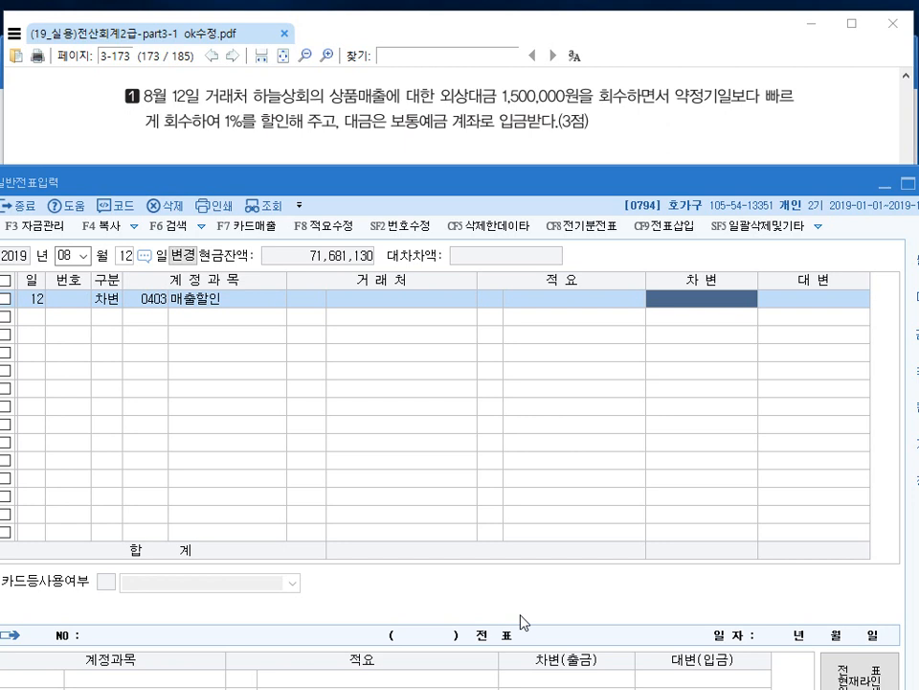
text(105)
key(BackSpace)
key(BackSpace)
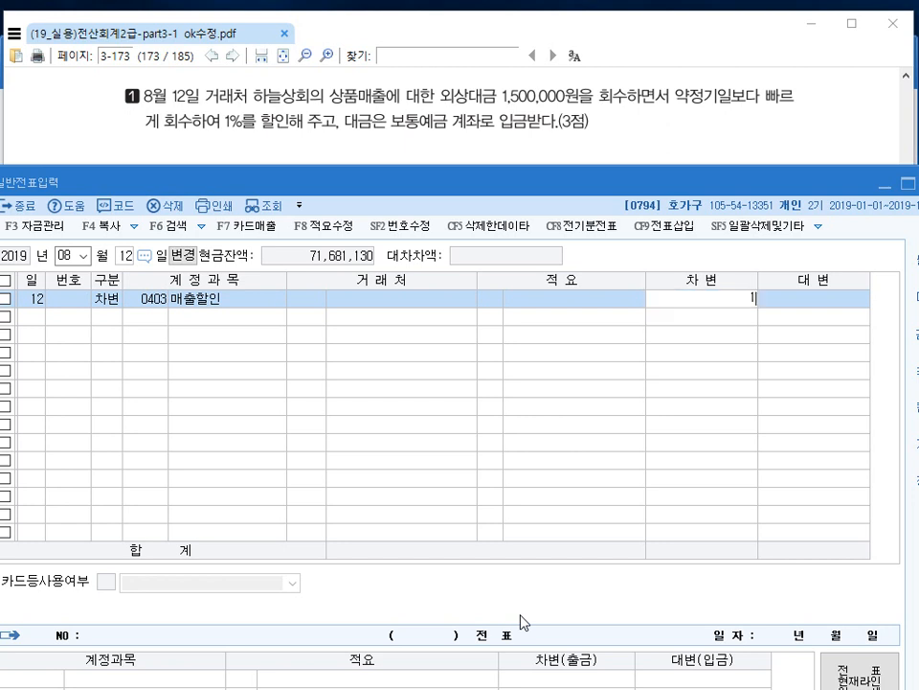
text(5000)
key(Return)
Add a second debit line for account 0103 보통예금 with an amount of 1,485,000.
text(3)
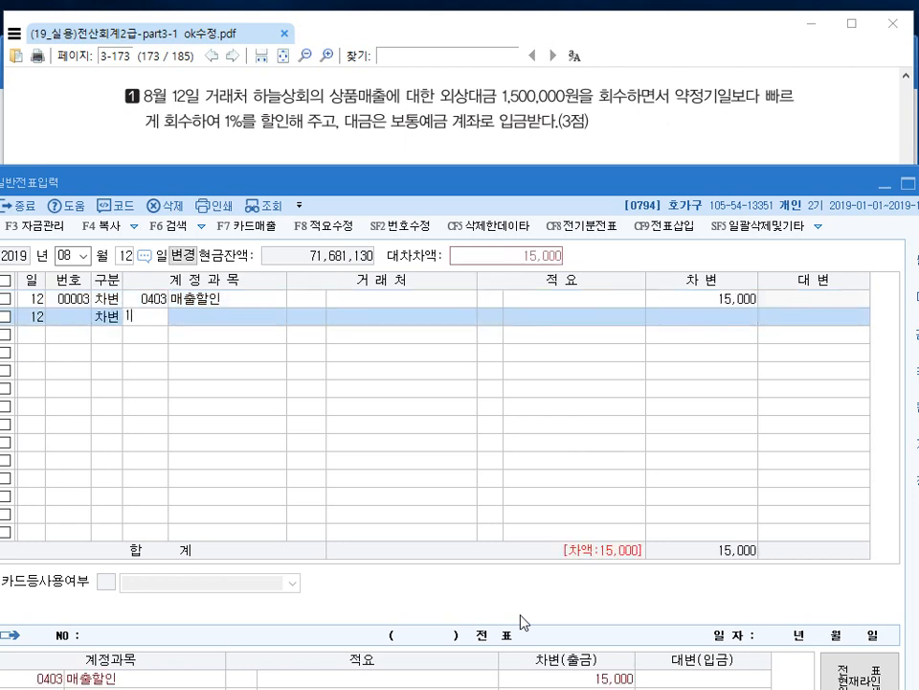
key(Return)
key(Return)
key(Return)
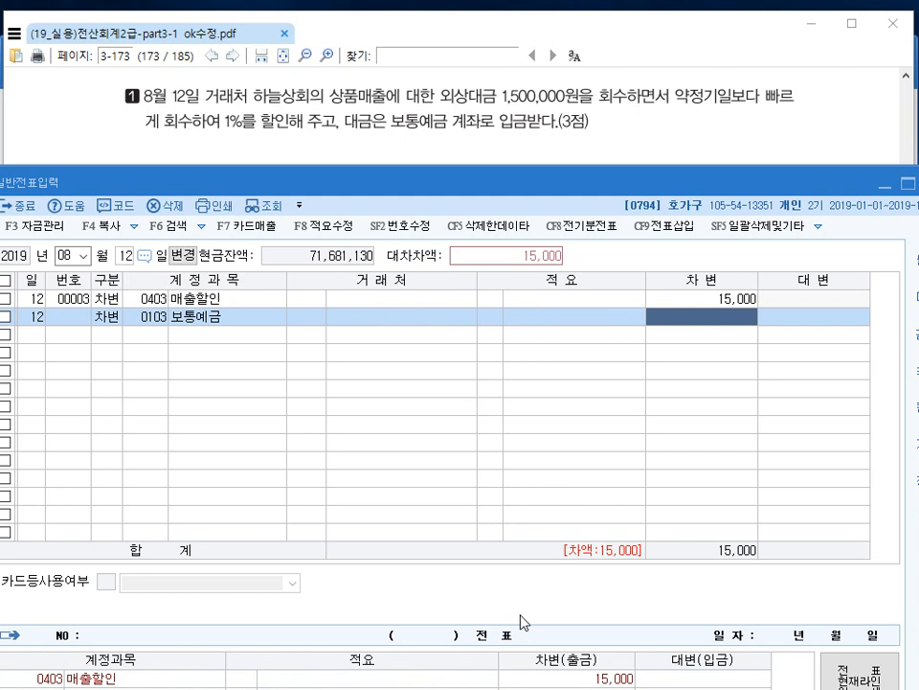
text(1,485,000)
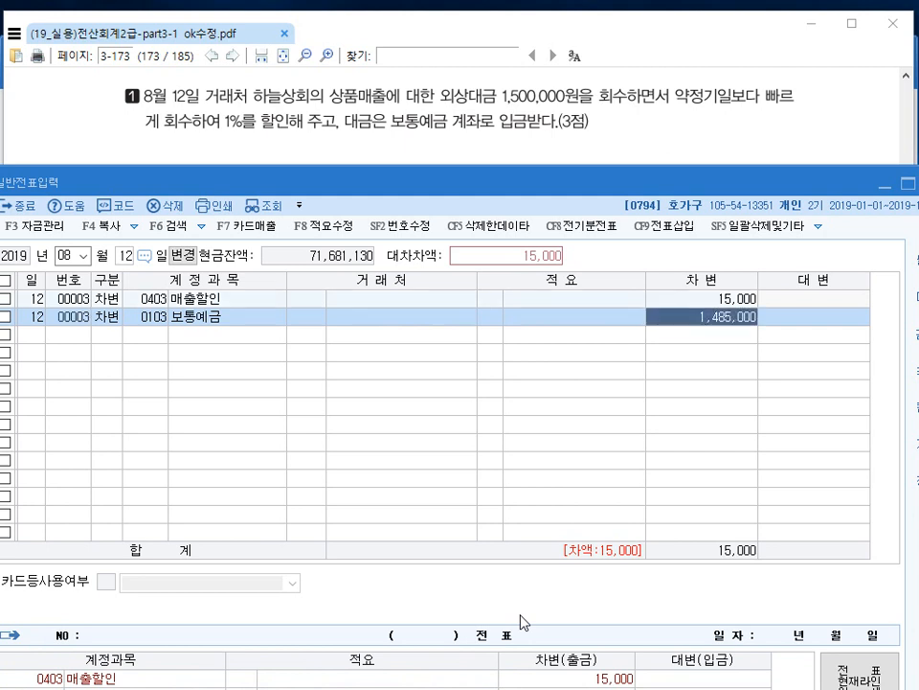
Add a credit line for account 0108 외상매출금 with customer 하늘상회 and an amount of 1,500,000, leaving the 적요 blank.
key(Return)
text(4)
key(Return)
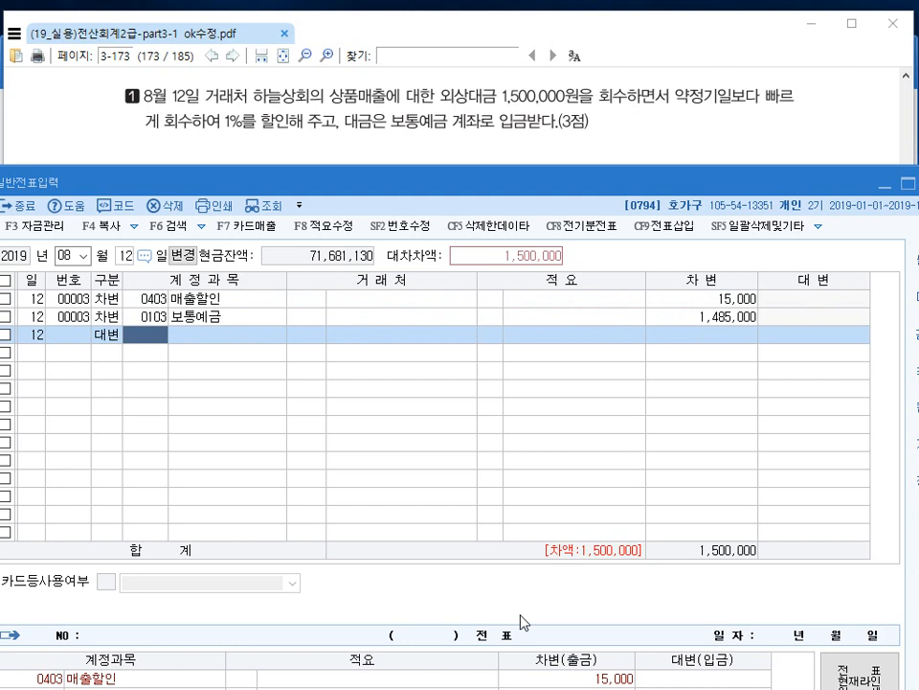
text(108)
key(Return)
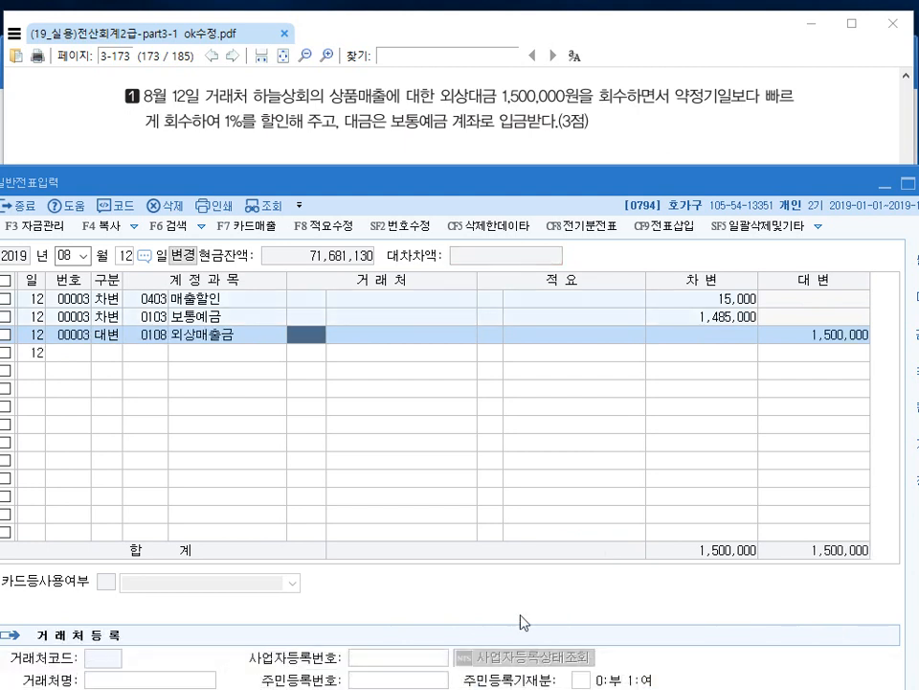
text(하늘)
key(Return)
key(Return)
key(Return)
key(Return)
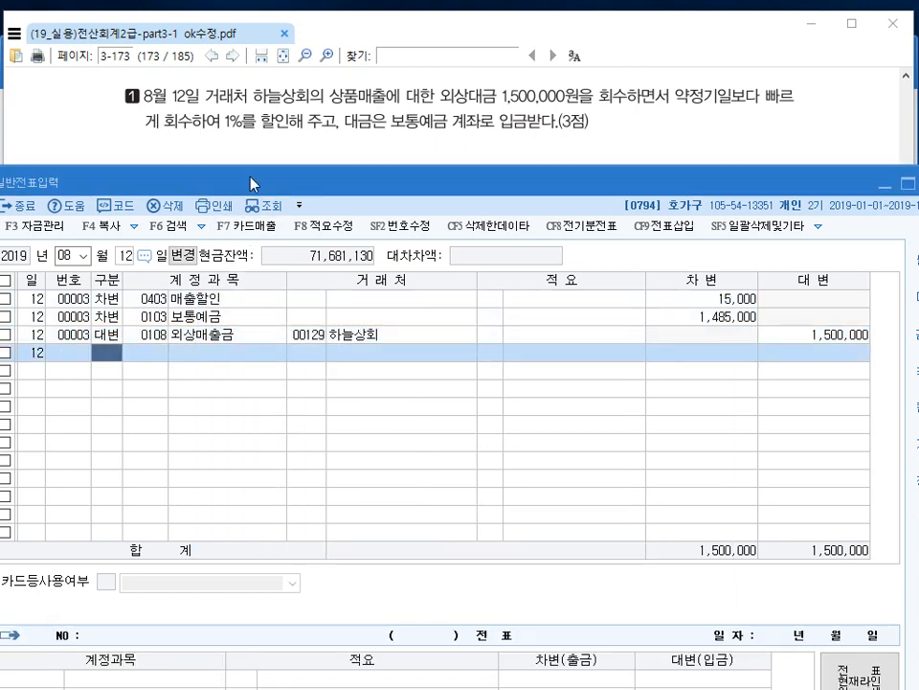
Place the voucher window just below item 2 of the exam PDF and set the voucher date to August 20.
drag(251, 184, 254, 252)
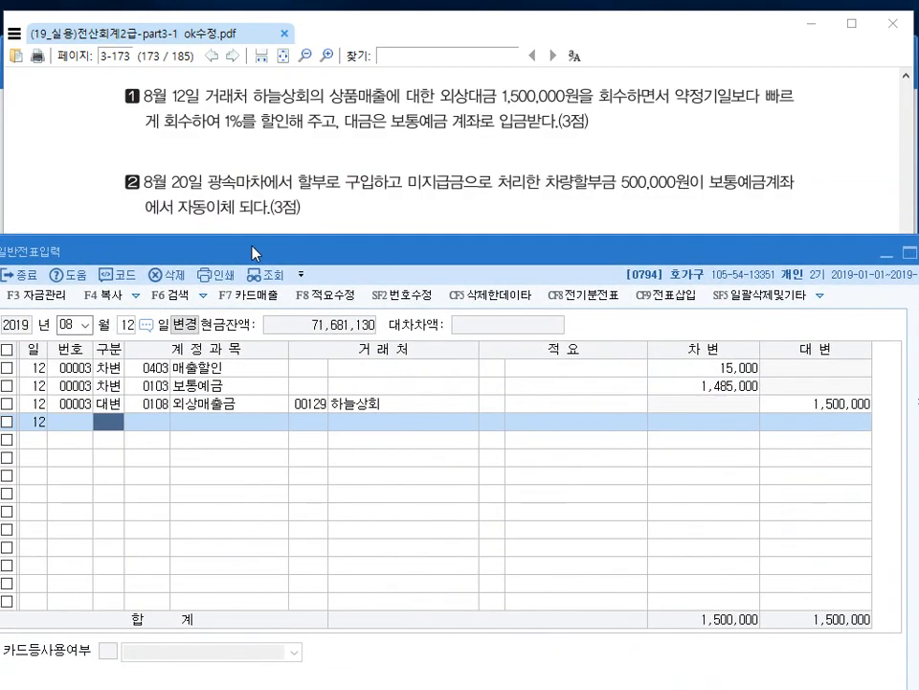
click(128, 326)
text(20)
key(Return)
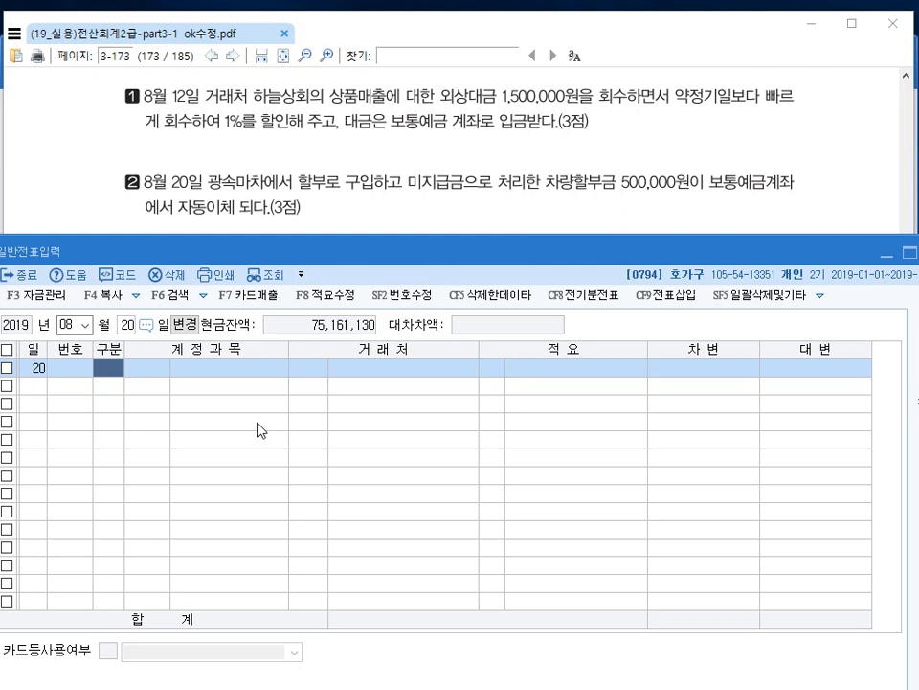
Enter a debit line for account 0253 미지급금 with customer 광속마차 and an amount of 500,000.
text(3)
key(Return)
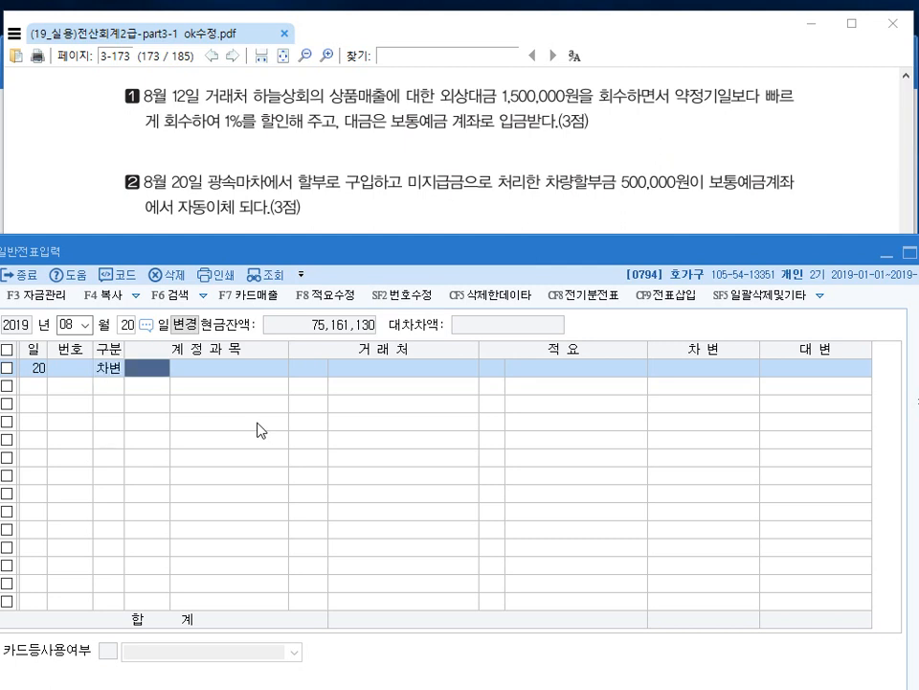
text(253)
key(Return)
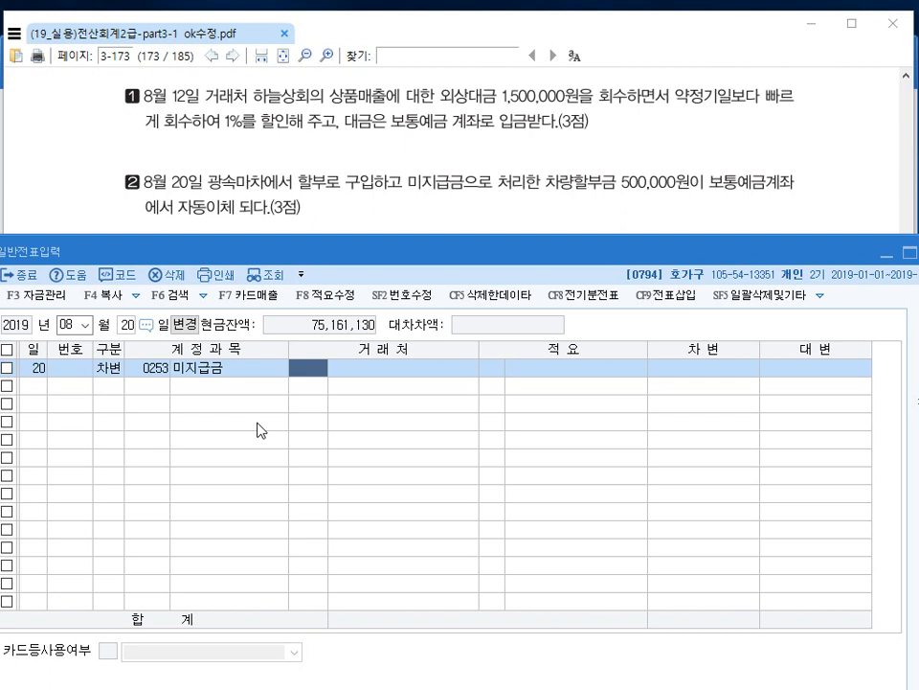
text(광속)
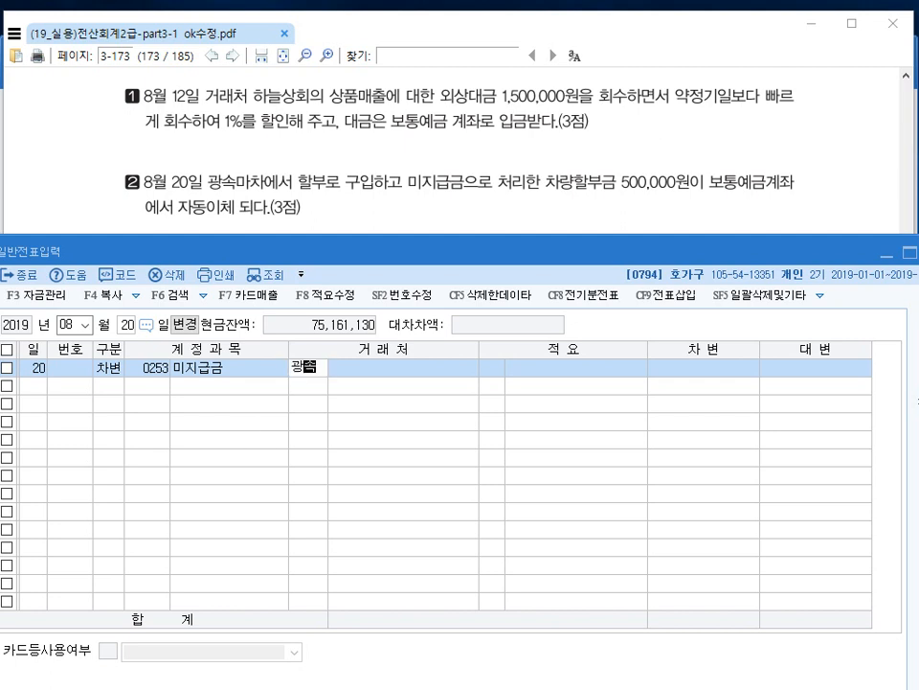
key(Return)
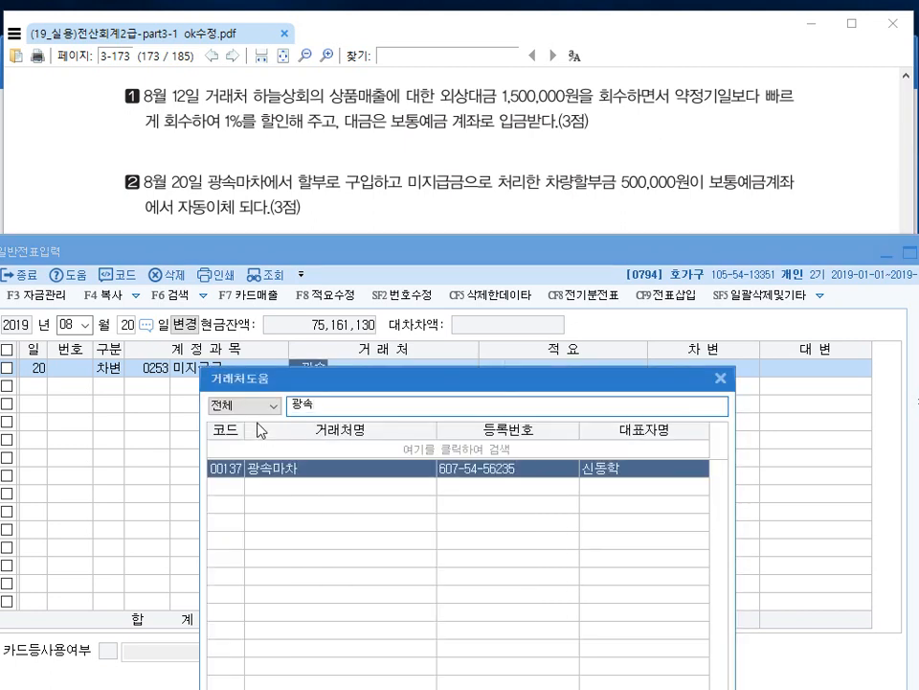
key(Return)
key(Return)
key(Return)
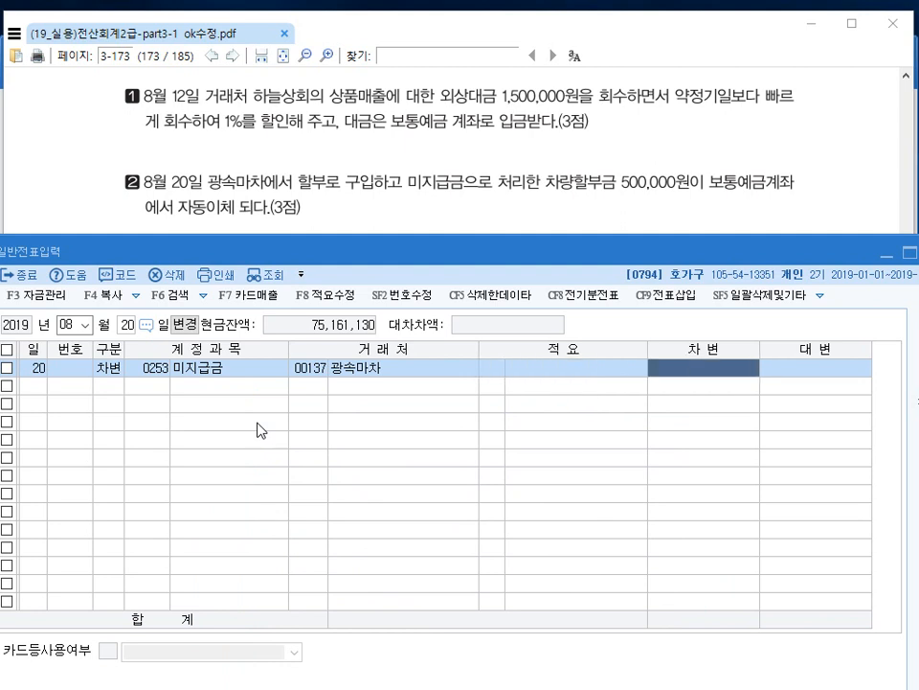
text(5000000)
key(Return)
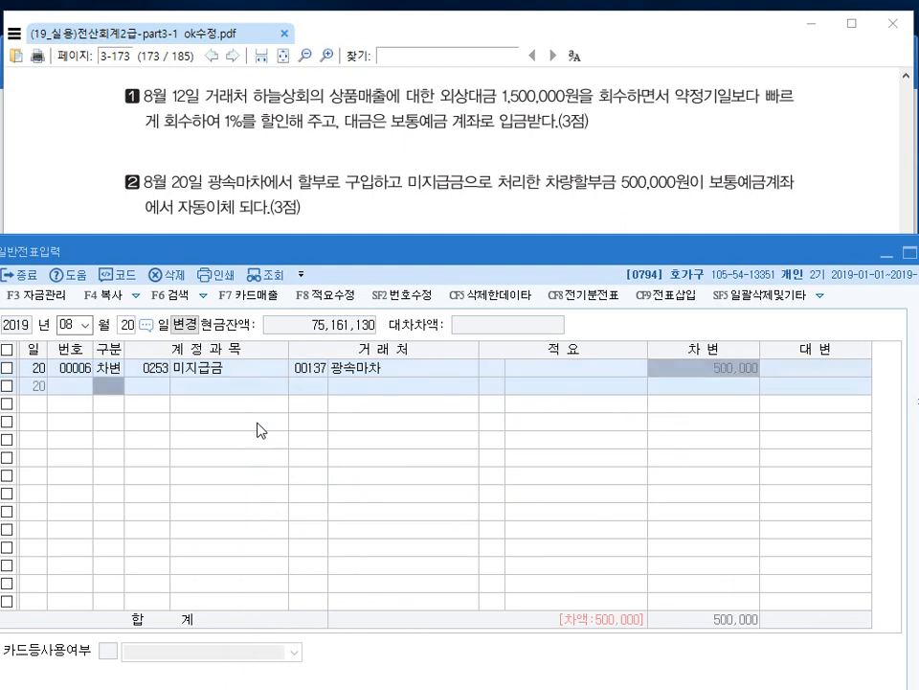
Add a credit line of 500,000 for account 0103 보통예금 and place the voucher window below item 3 of the exam PDF.
text(4)
key(Return)
text(103)
key(Return)
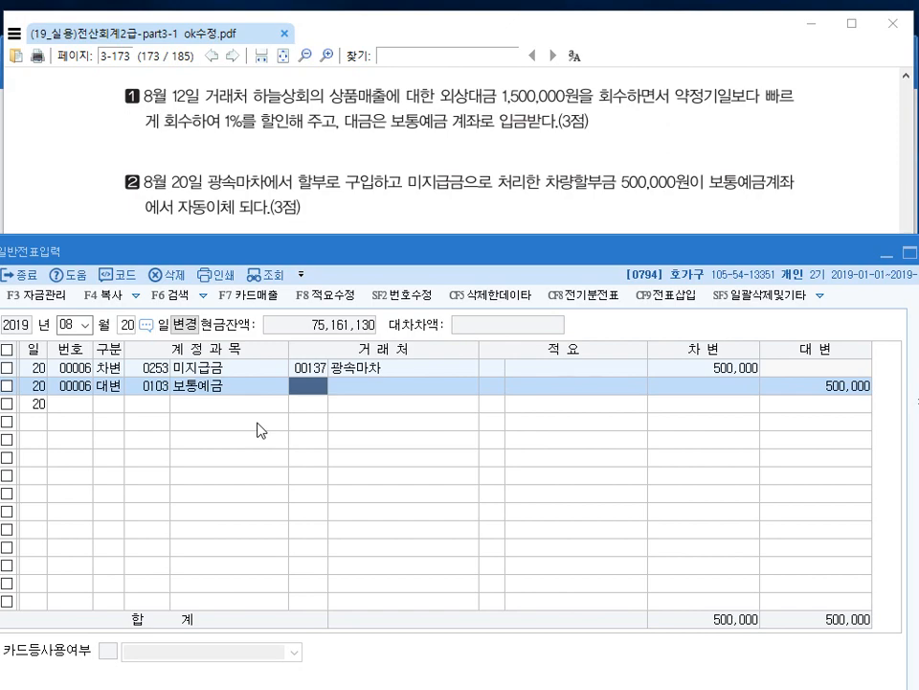
drag(249, 257, 259, 341)
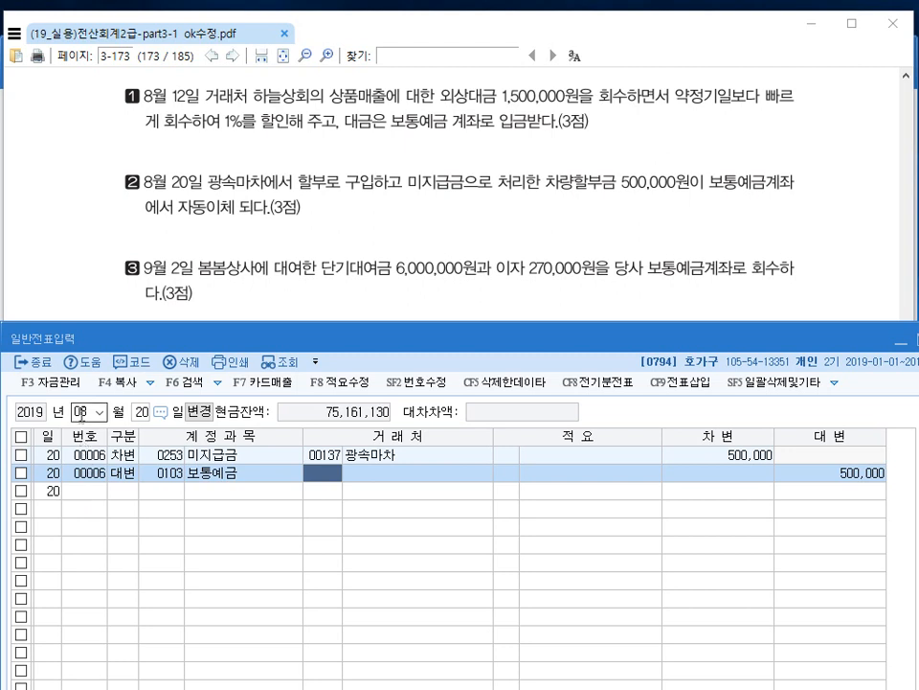
key(Return)
key(Return)
key(Return)
key(Return)
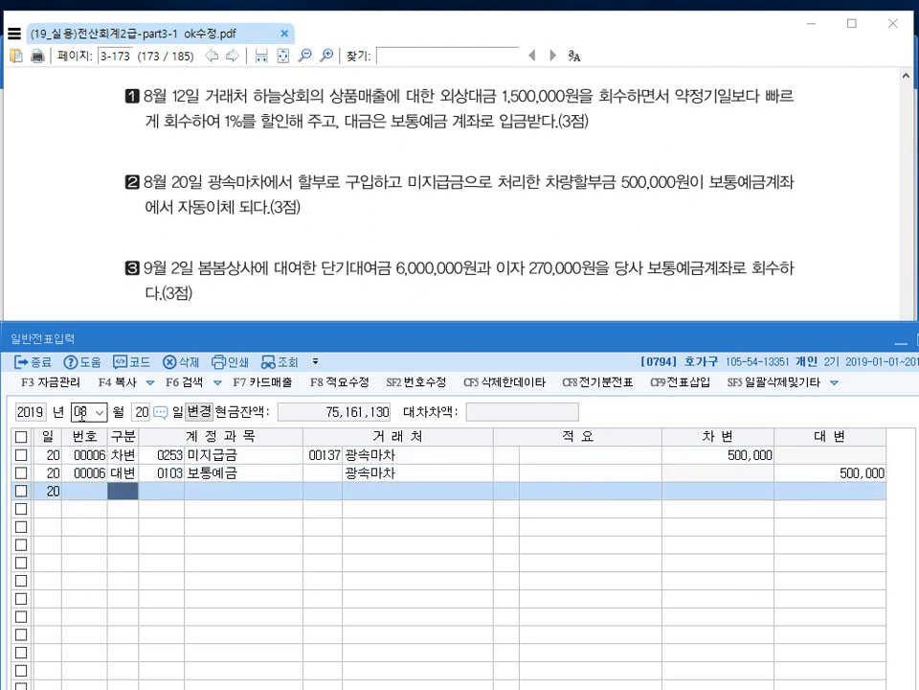
Set the voucher date to September 2, keeping the voucher window just below item 3 of the exam PDF.
click(83, 414)
text(092)
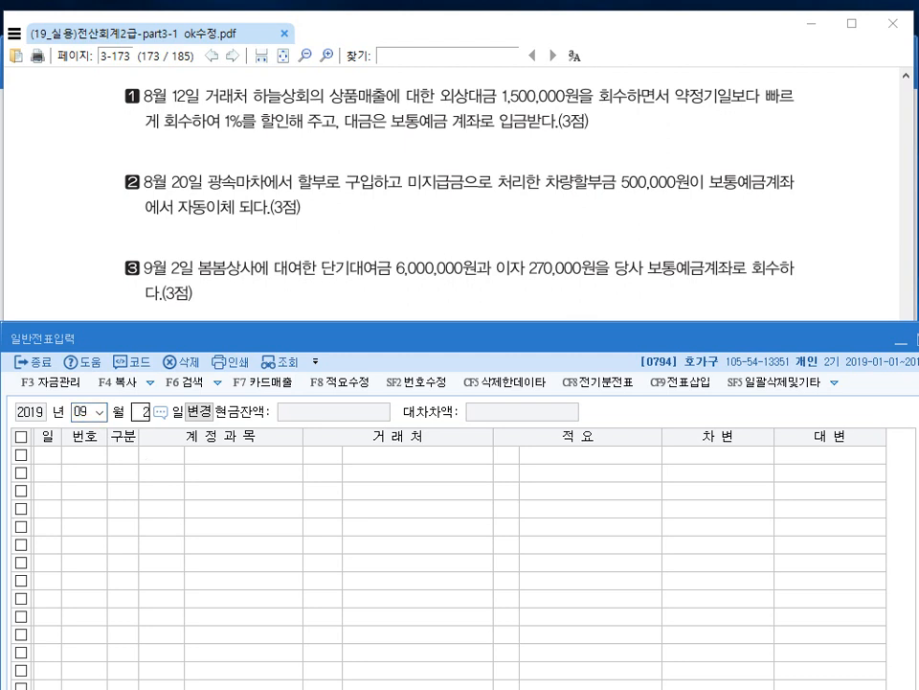
key(Return)
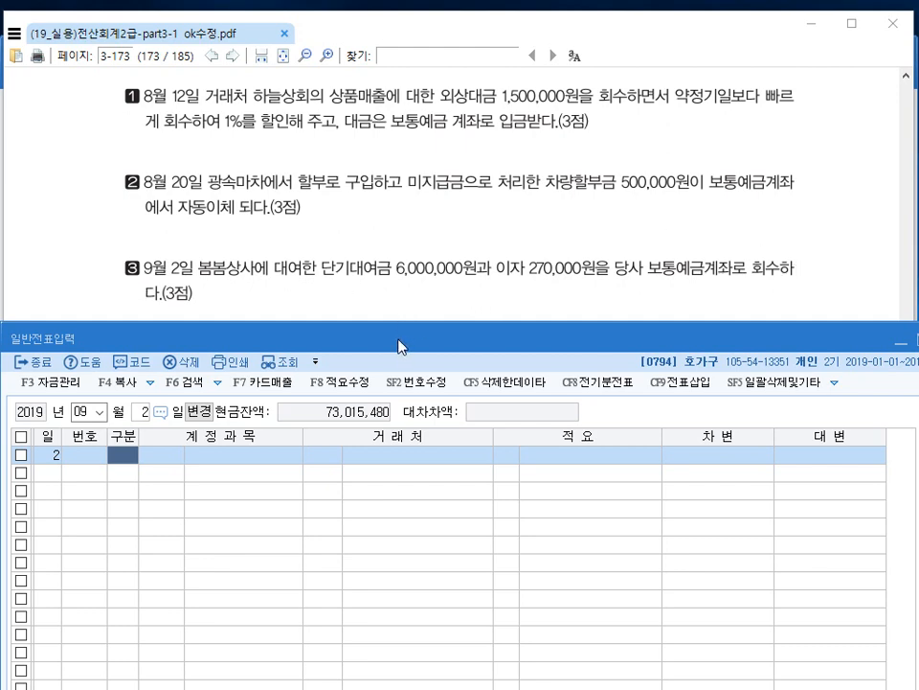
drag(401, 346, 402, 335)
Enter a debit line for account 0103 보통예금 with an amount of 6,270,000, leaving its customer and 적요 blank.
text(3)
key(Return)
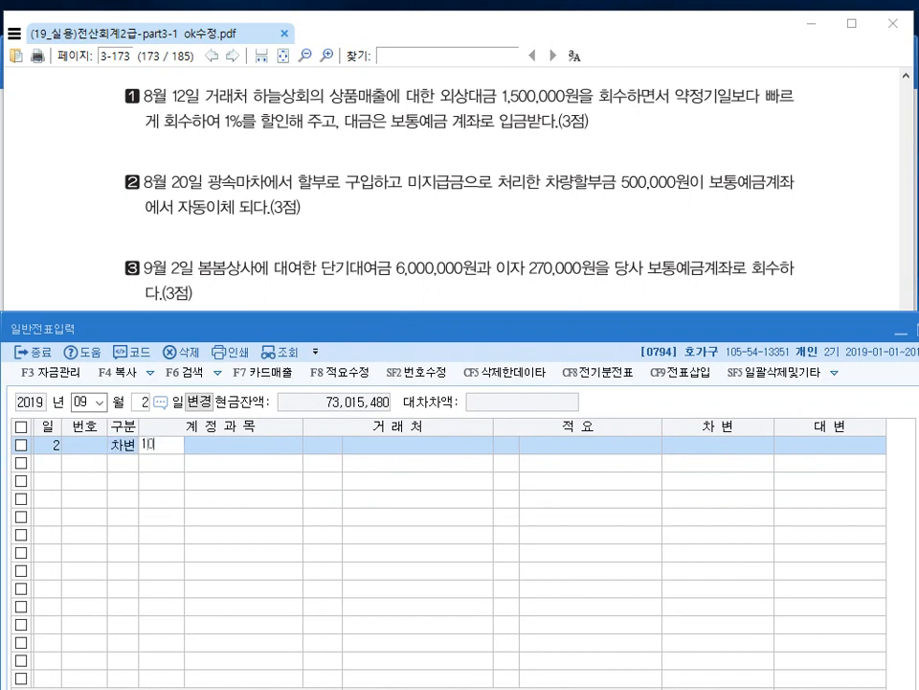
text(103)
key(Return)
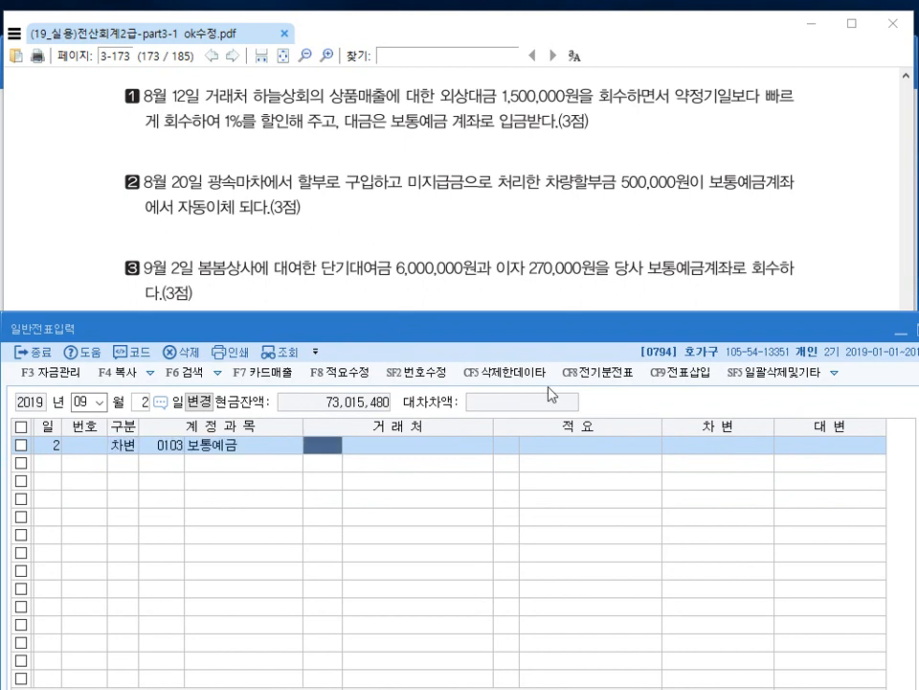
key(Return)
key(Return)
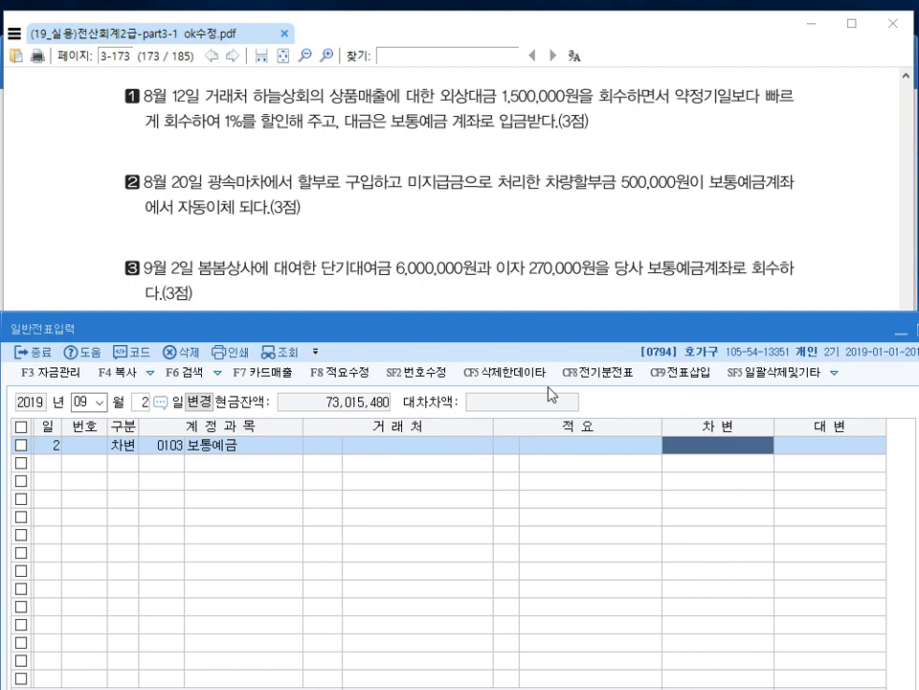
text(6,270)
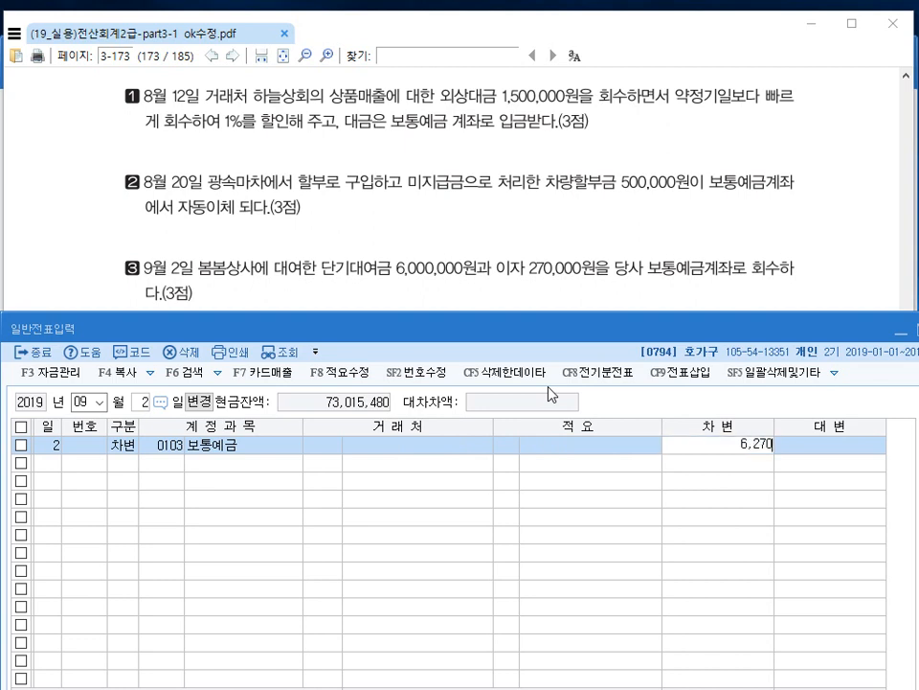
text(,000)
key(Return)
Start a credit line for account 0114 단기대여금 in the September 2 voucher.
text(4)
key(Return)
text(114)
key(Return)
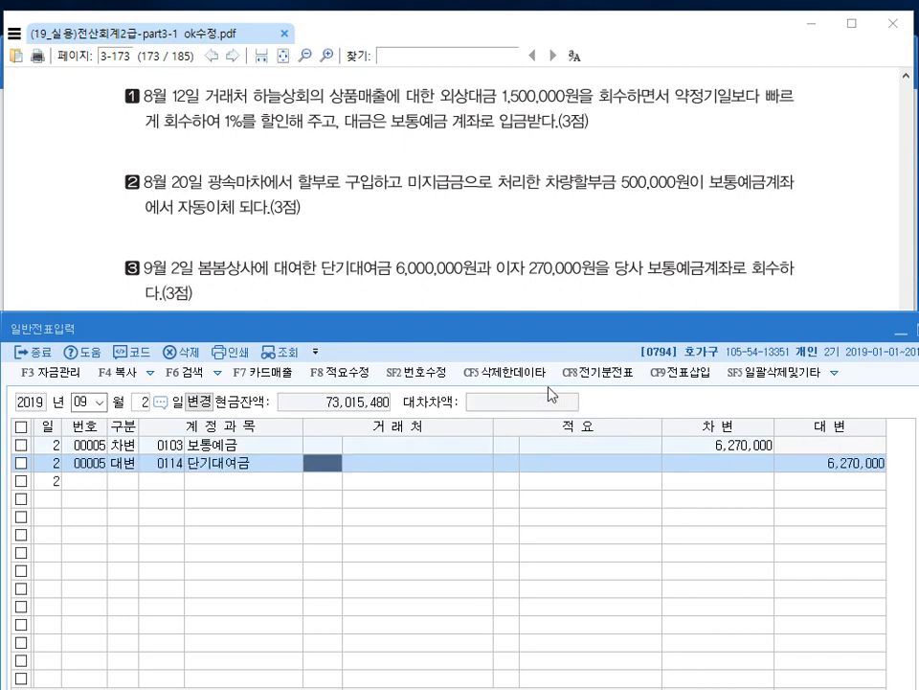
key(Left)
key(Right)
key(Left)
key(Right)
key(Left)
key(Right)
key(Left)
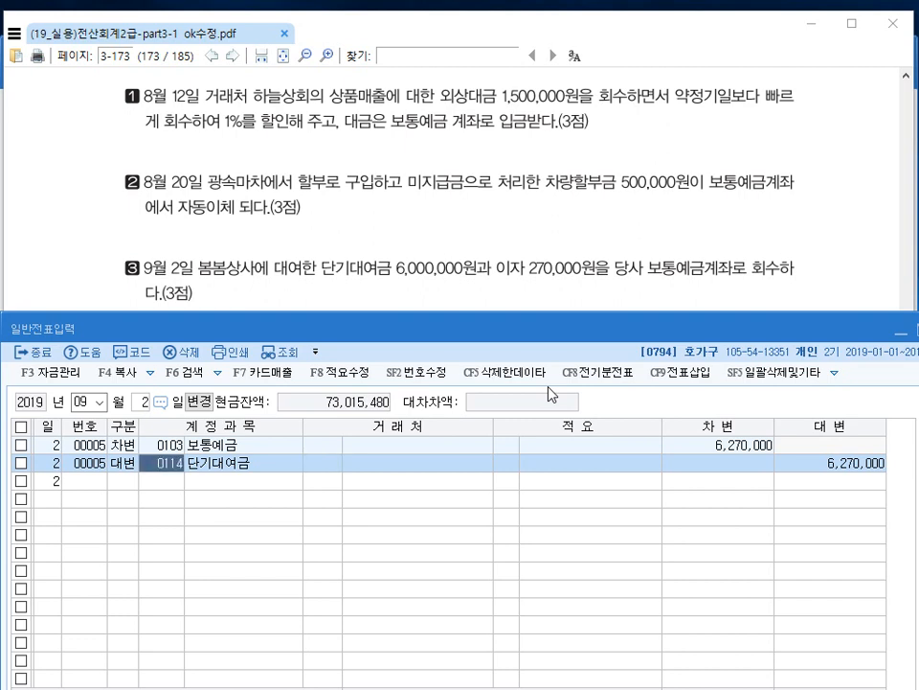
key(Right)
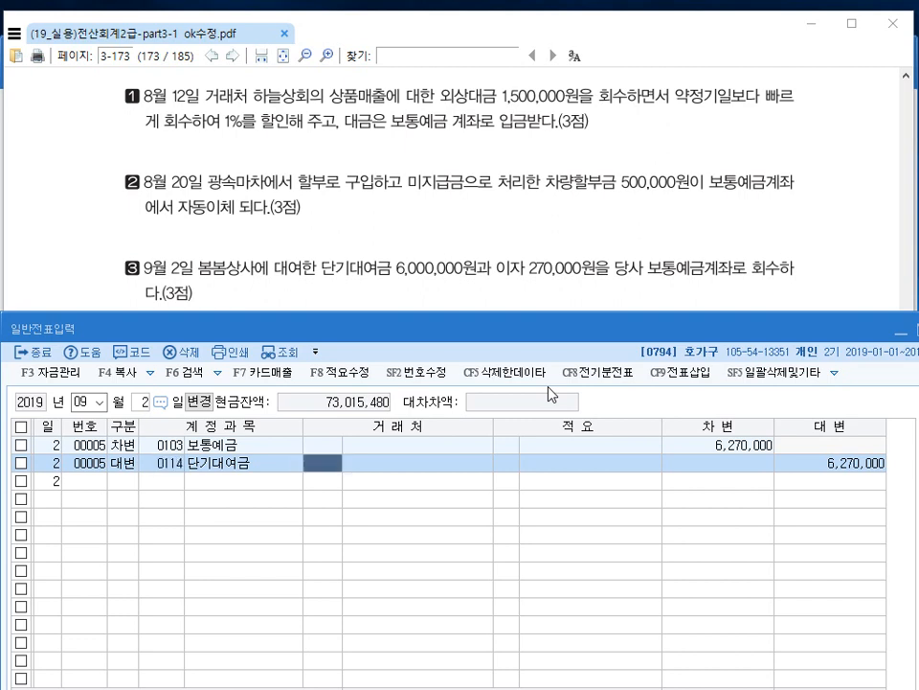
Assign customer 봄봄상사 to the 단기대여금 line and set its credit amount to 6,000,000.
text(봄봄)
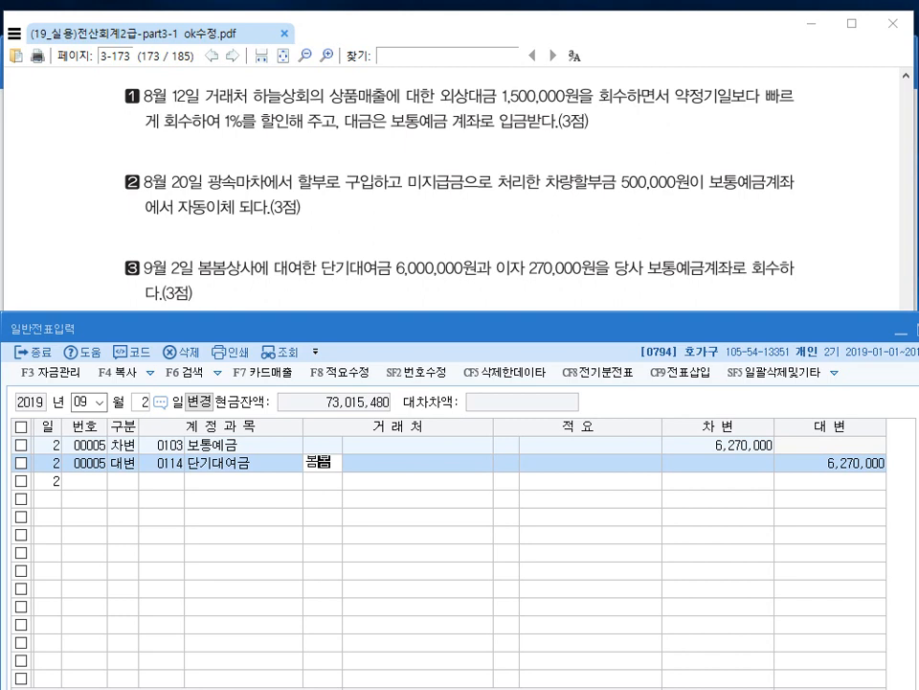
key(Return)
key(Return)
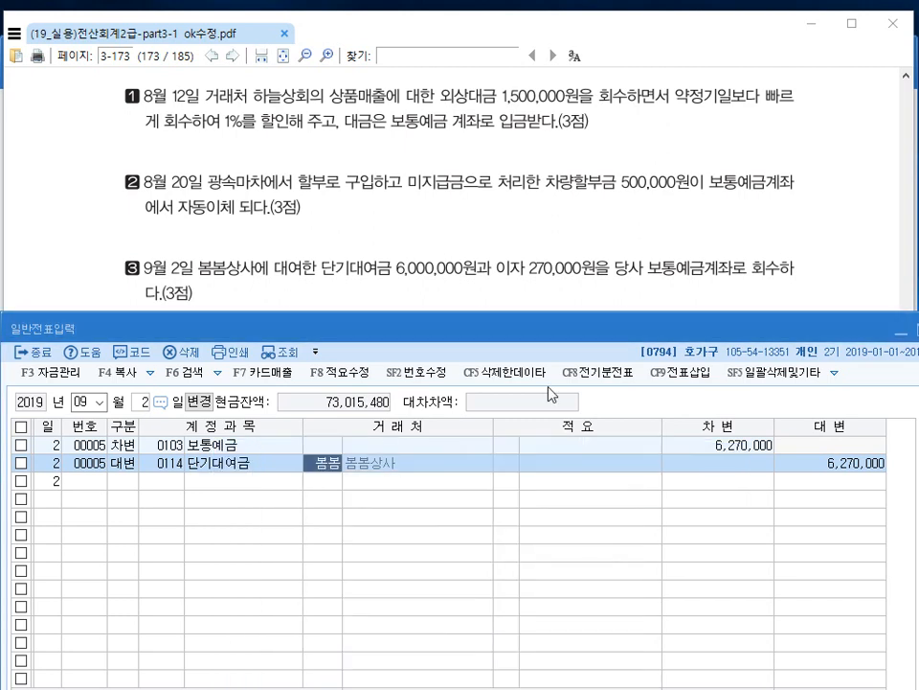
key(Return)
key(Up)
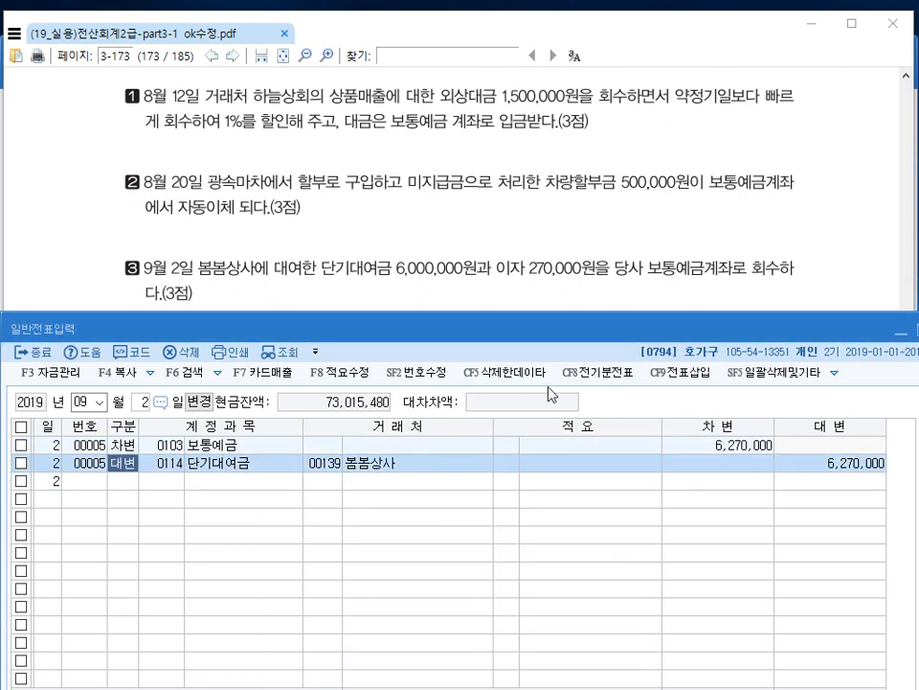
click(829, 465)
text(6000000)
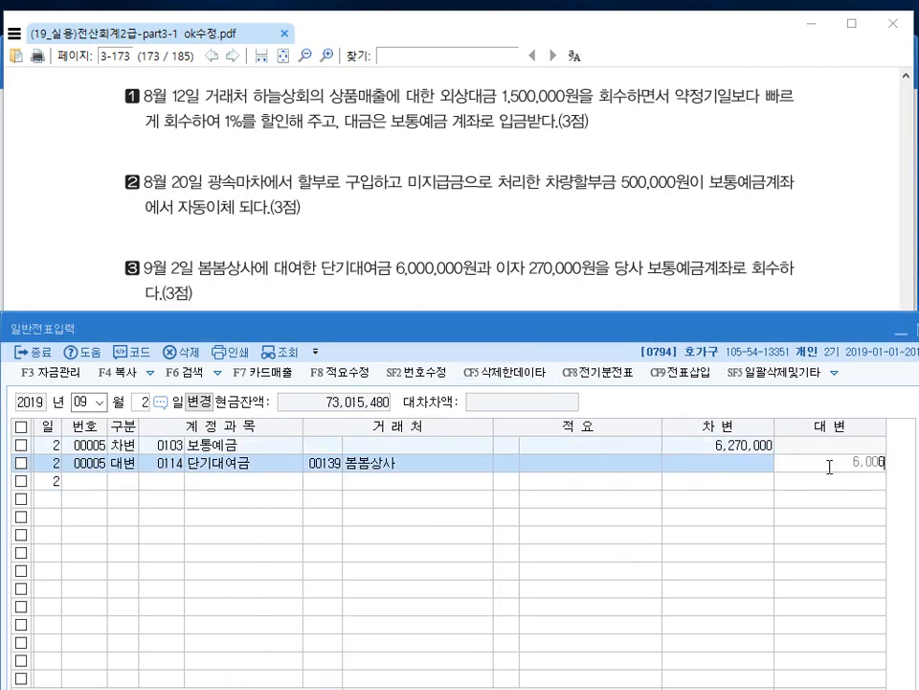
key(Return)
Add a second credit line for account 0901 이자수익 with an amount of 270,000, leaving its customer and 적요 blank.
text(901)
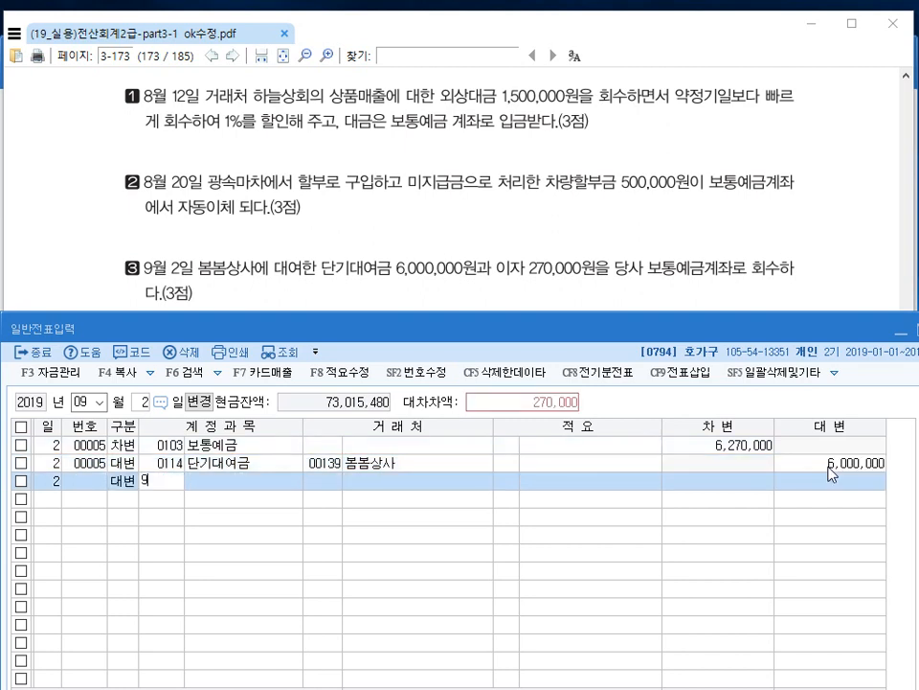
key(Return)
key(Return)
key(Return)
key(Return)
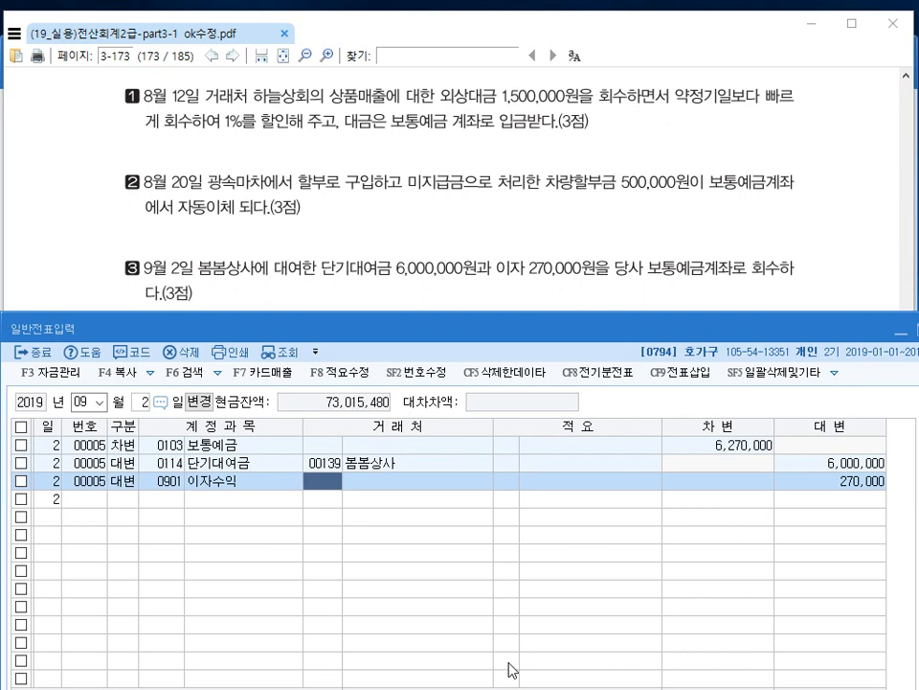
key(Return)
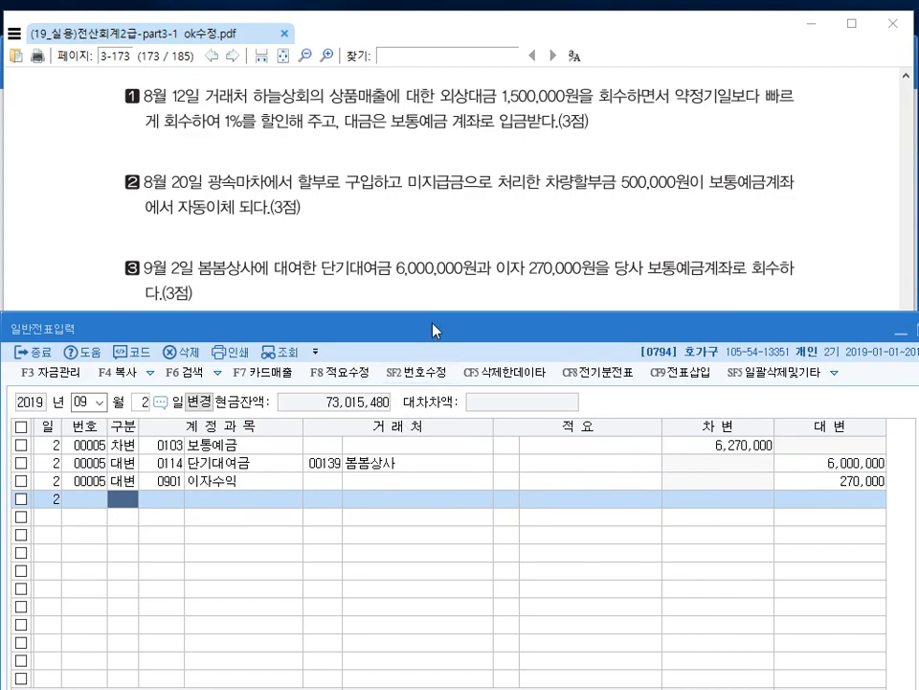
Examine item 4 and its receipt in the exam PDF, and place the voucher window below the item's text.
drag(433, 329, 431, 356)
click(431, 356)
scroll(421, 345, down, 3)
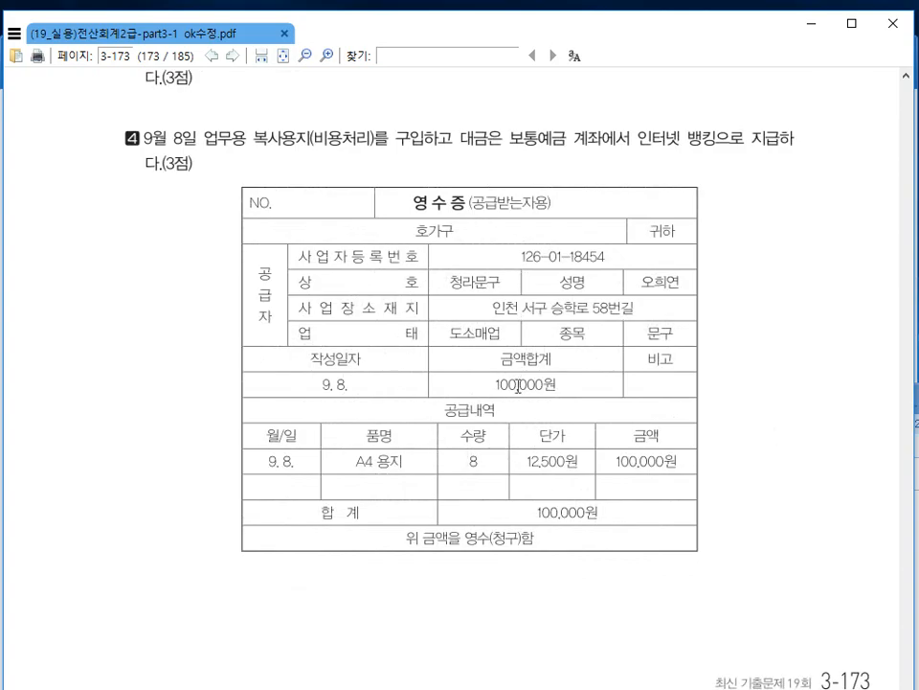
click(917, 460)
drag(563, 401, 570, 212)
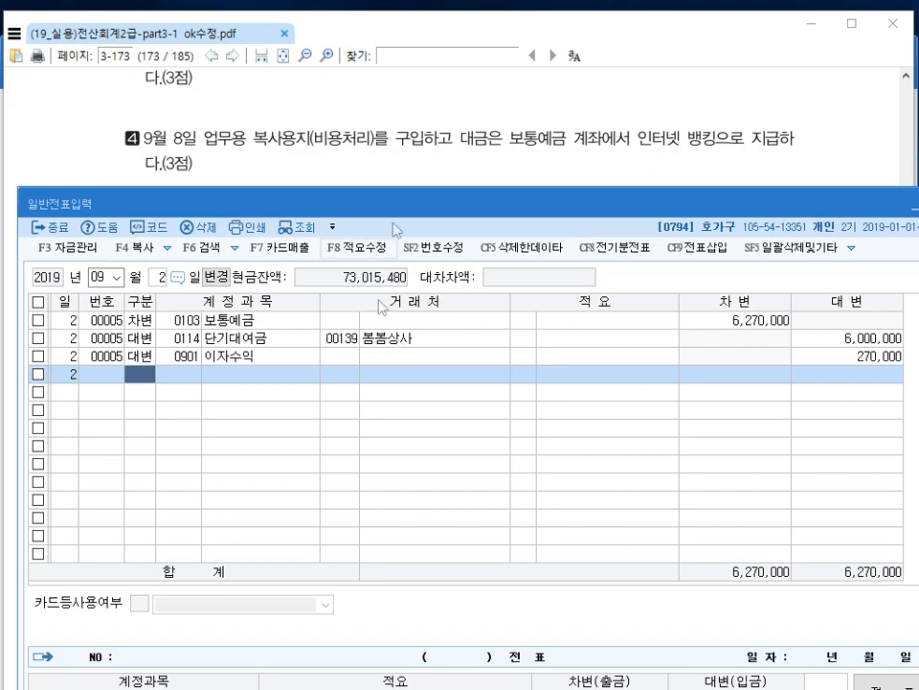
drag(384, 199, 361, 226)
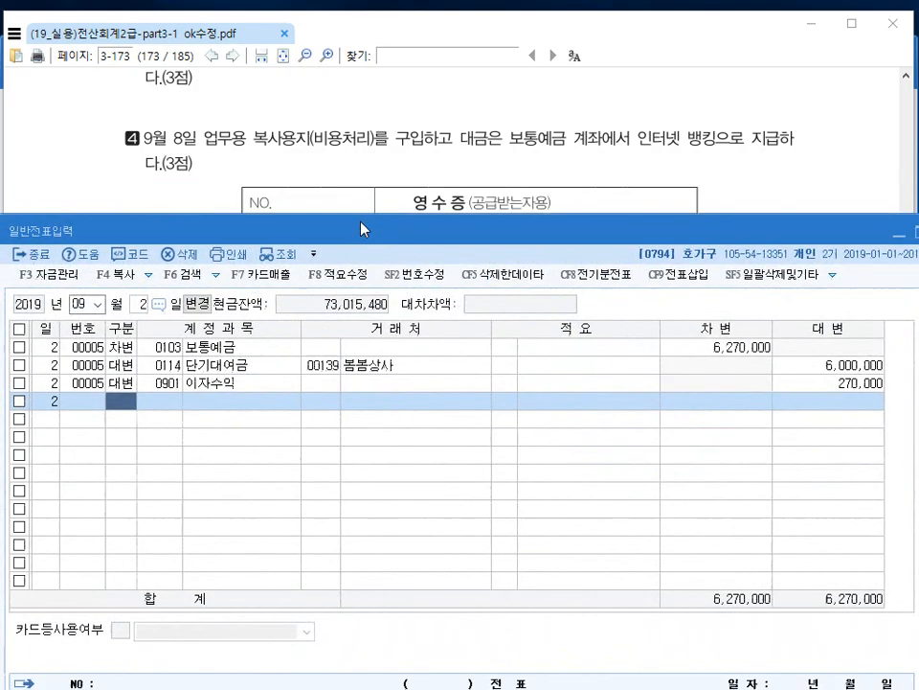
Set the voucher date to September 8 for the copy paper purchase in item 4.
click(140, 305)
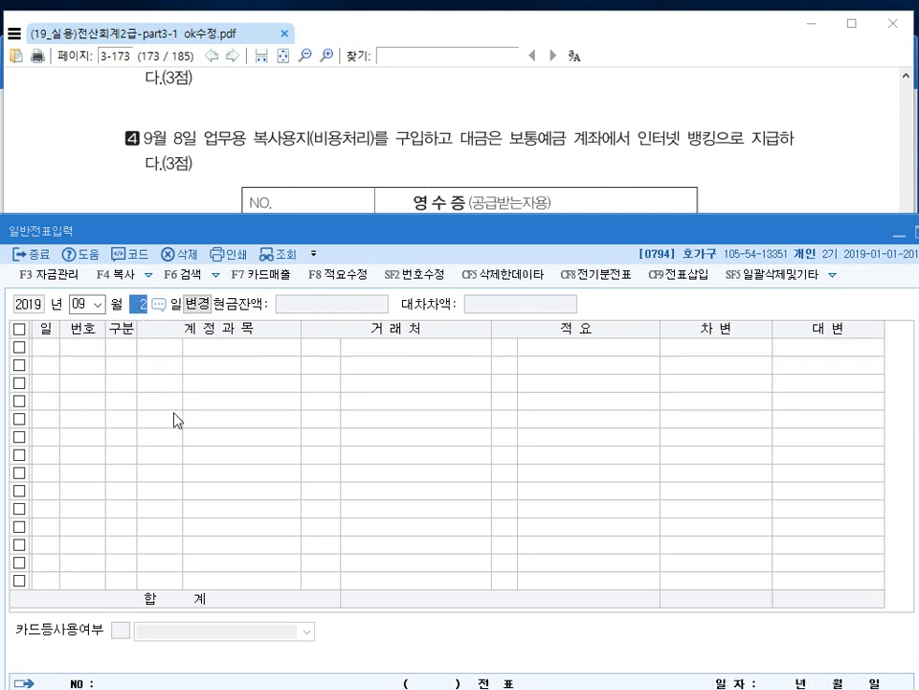
text(8)
key(Return)
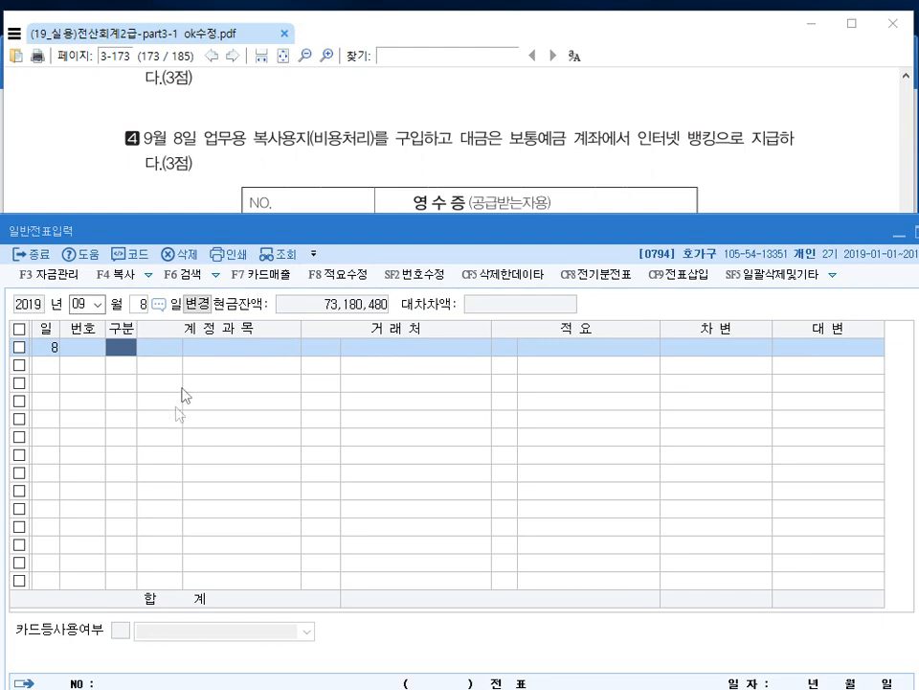
Check the copy paper wording in item 4 and add a debit line for account 0829 사무용품비 with an amount of 100,000.
click(372, 141)
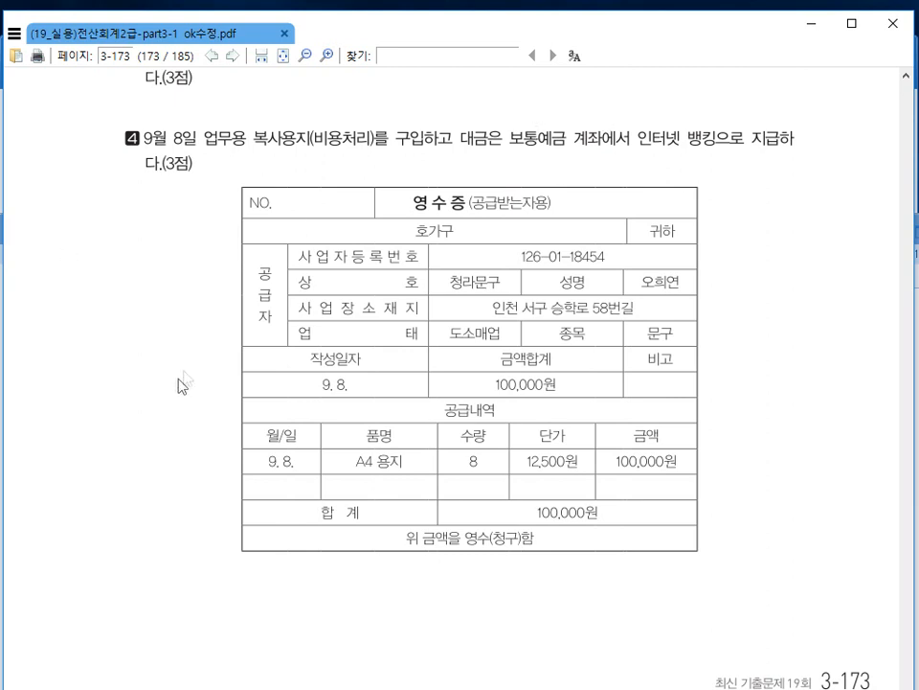
drag(204, 138, 394, 143)
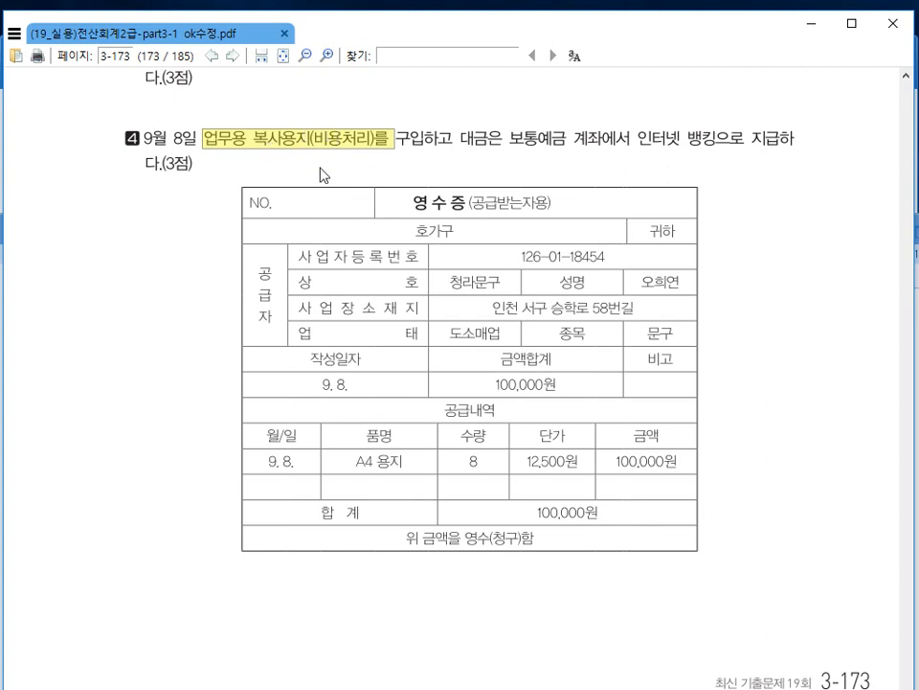
click(330, 224)
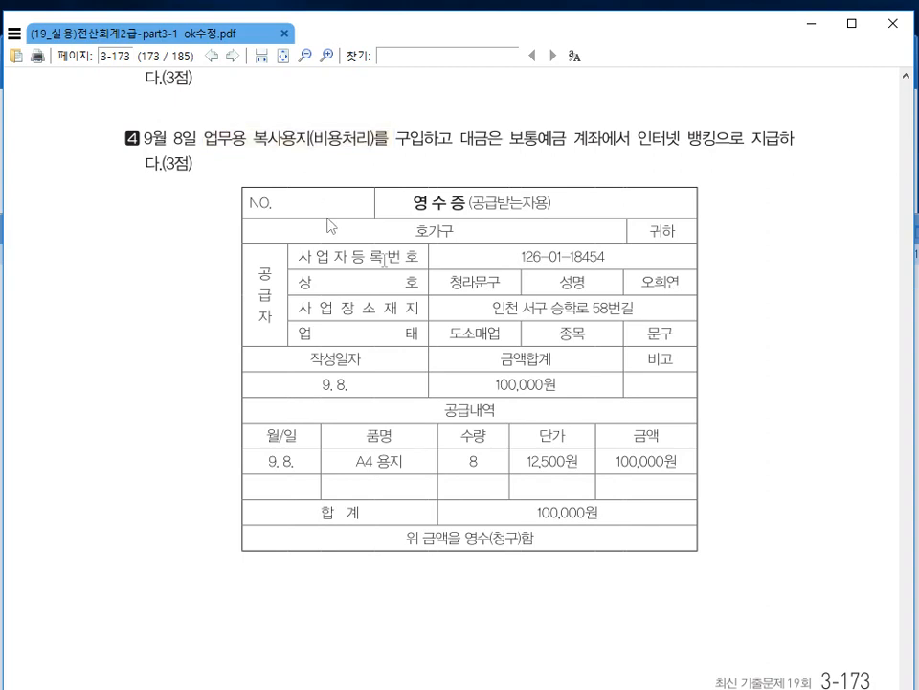
key(alt+Tab)
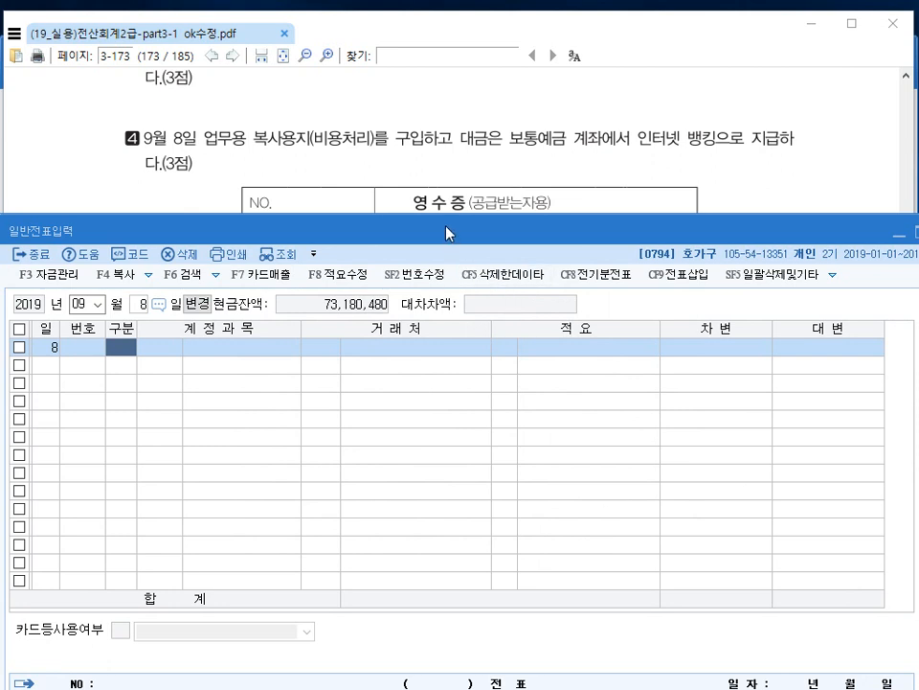
text(3)
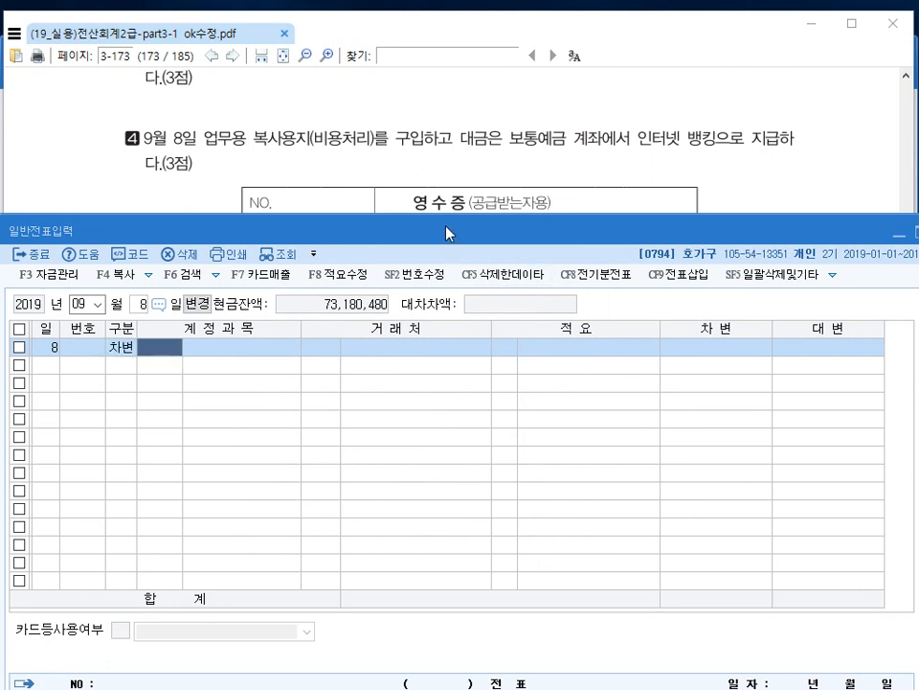
text(829)
key(Return)
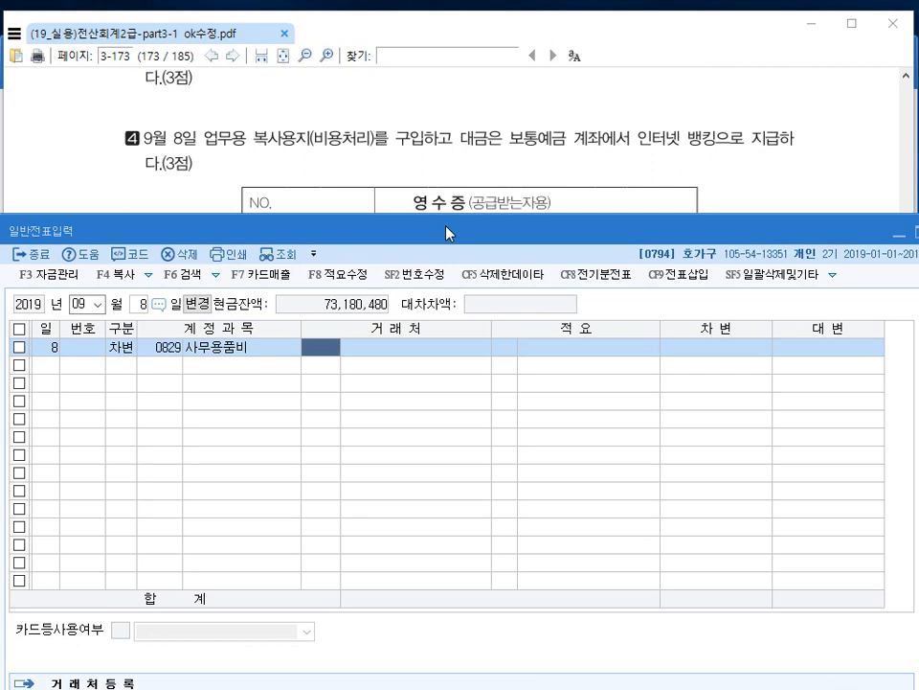
key(Return)
key(Return)
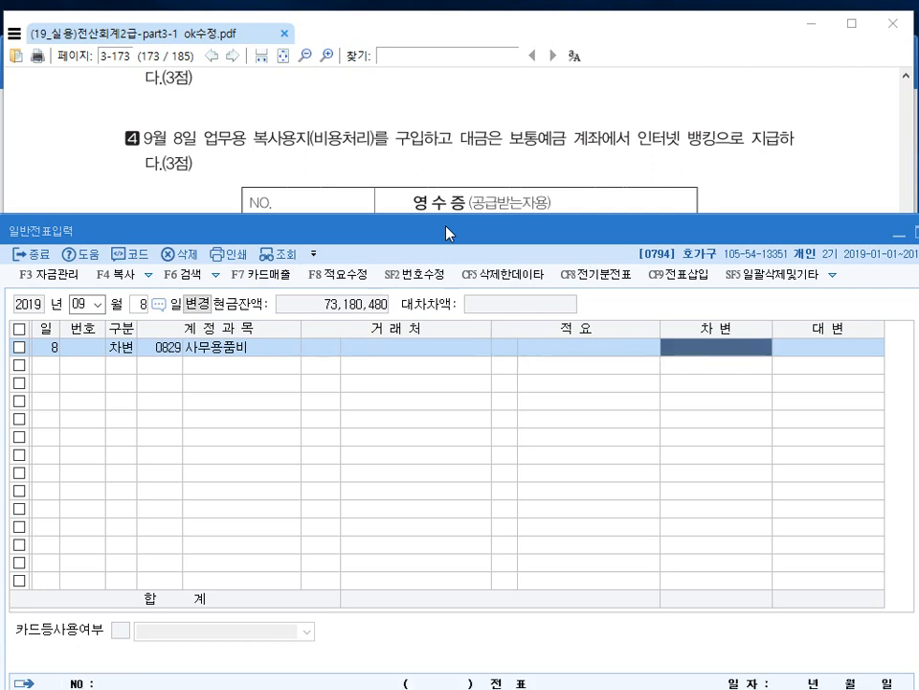
text(100000)
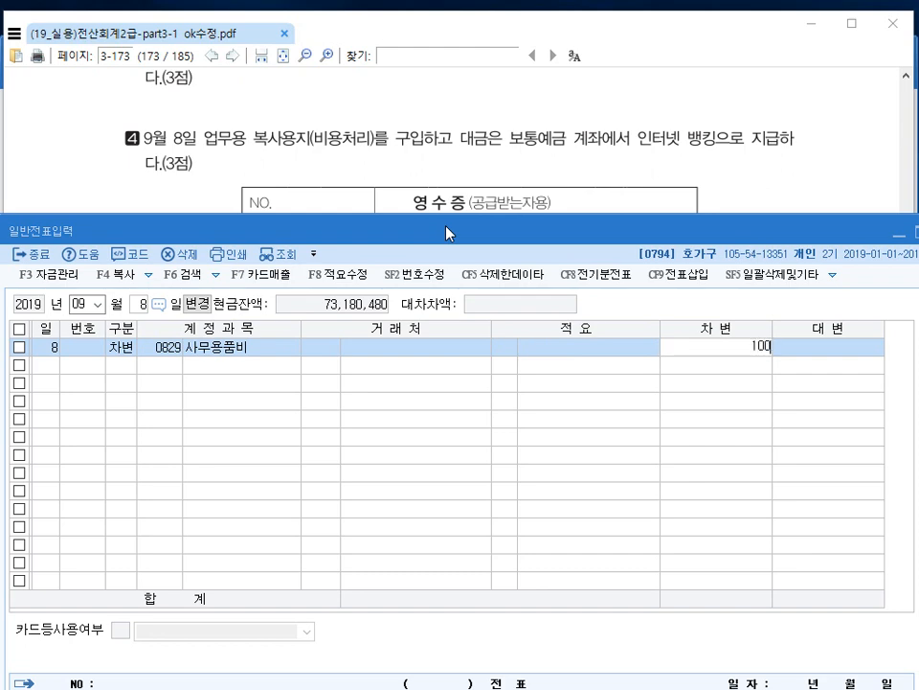
key(Return)
Balance the September 8 voucher with a credit line for account 0103 보통예금 at 100,000.
text(4)
key(Return)
text(103)
key(Return)
Bring item 5 of the exam PDF into view above the voucher window and set the voucher date to September 20.
click(376, 201)
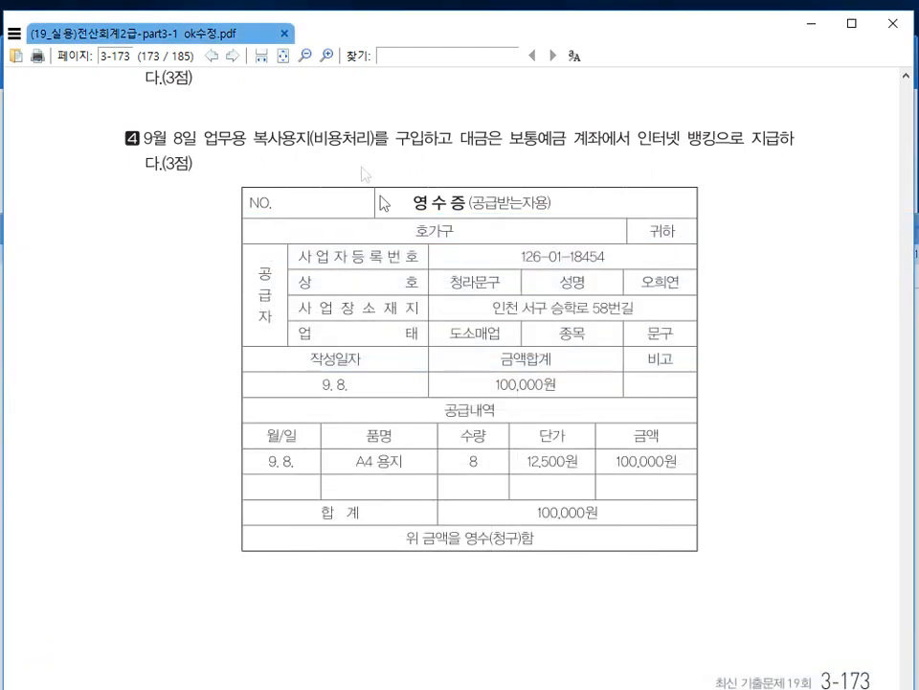
scroll(372, 262, down, 10)
scroll(362, 258, down, 1)
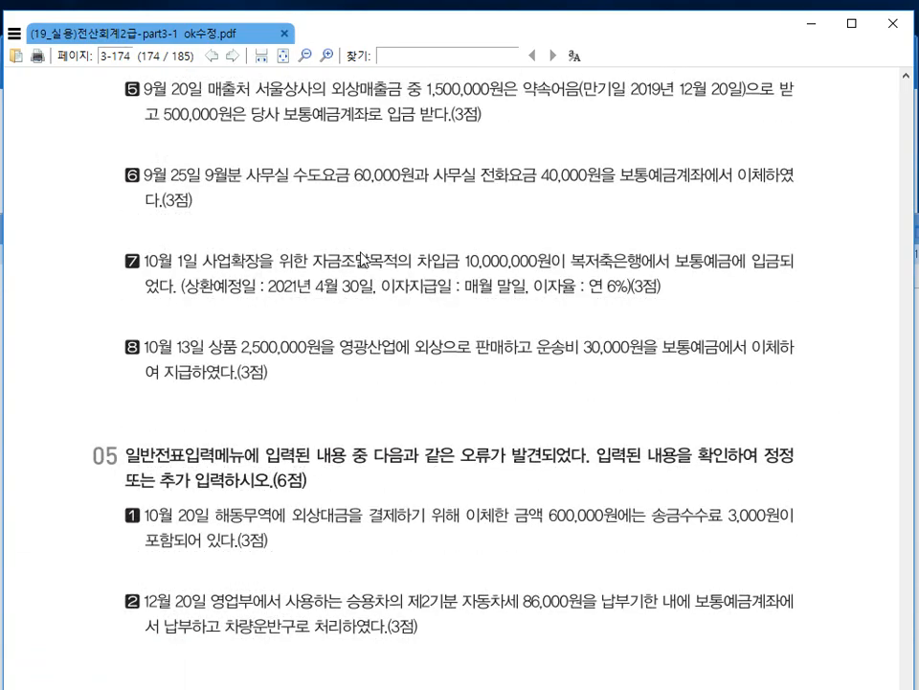
click(372, 689)
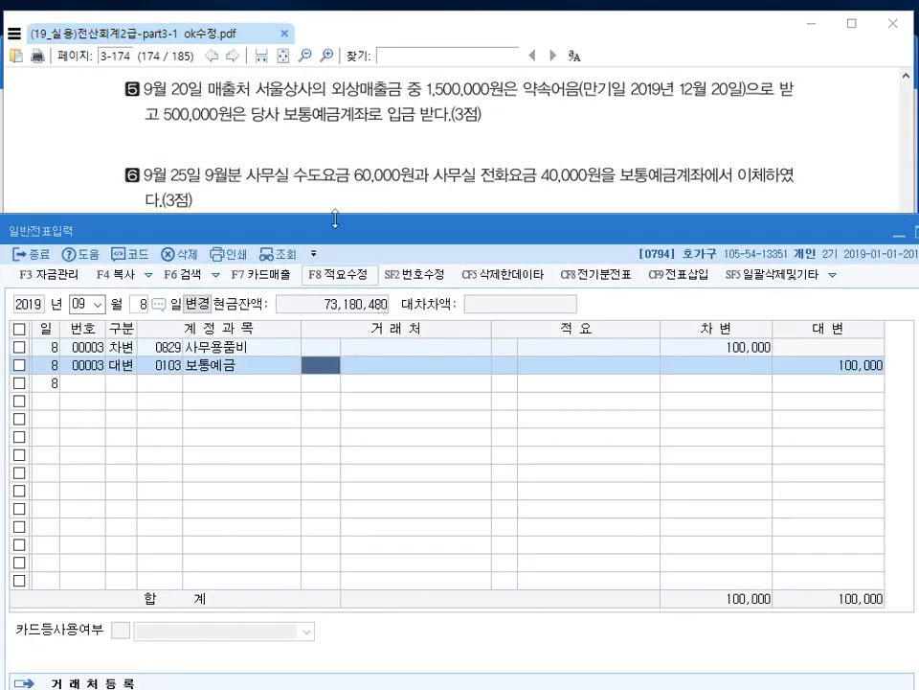
drag(327, 233, 320, 170)
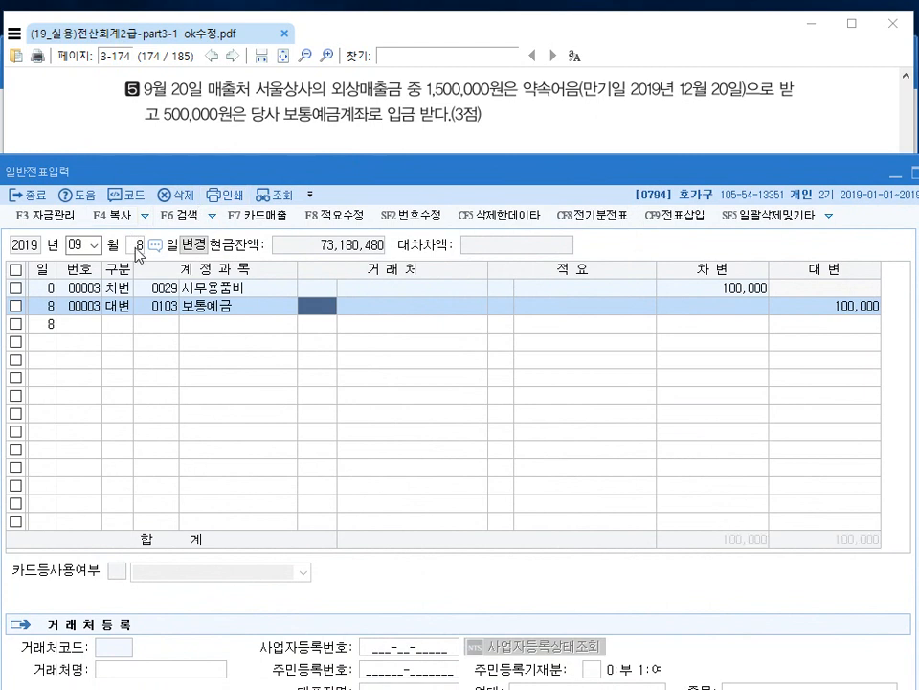
click(140, 248)
text(20)
key(Return)
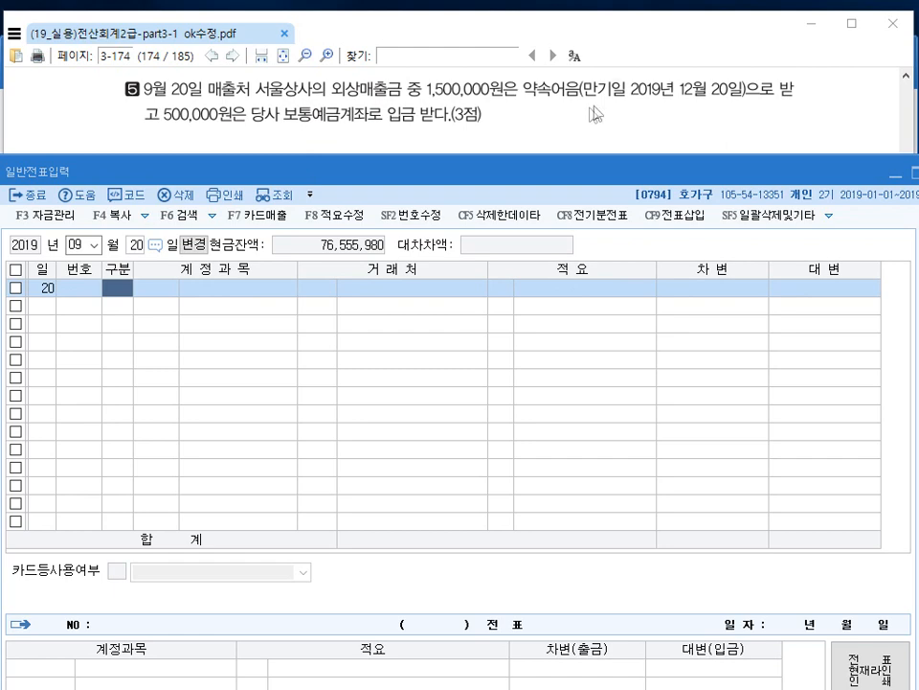
Examine the 약속어음 and 외상매출금 wording of item 5 in the exam PDF, and return to the voucher window.
drag(522, 91, 610, 91)
click(353, 90)
drag(525, 91, 623, 94)
click(399, 75)
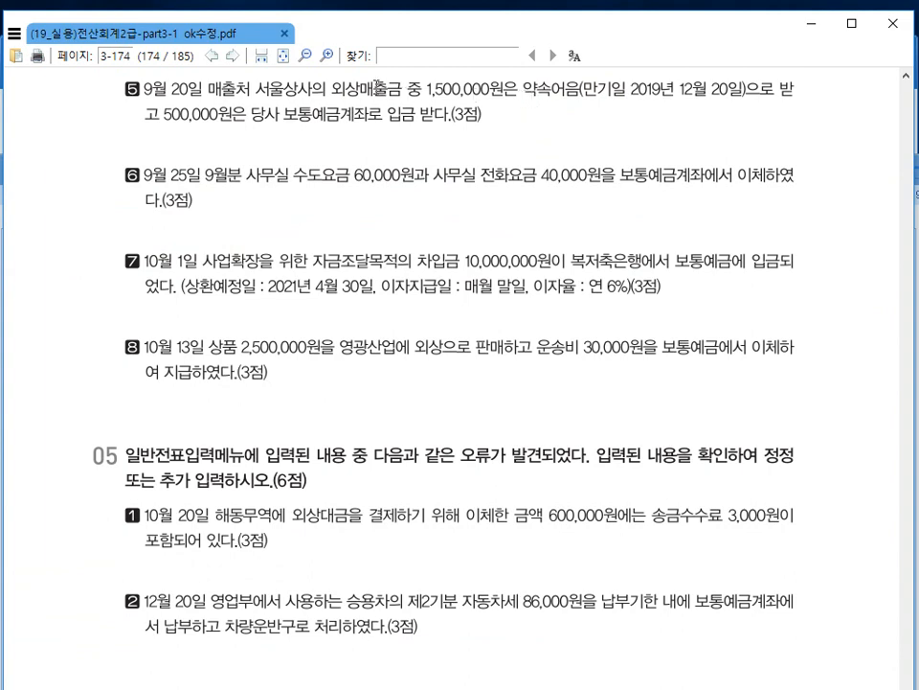
drag(536, 89, 590, 89)
click(527, 116)
key(alt+Tab)
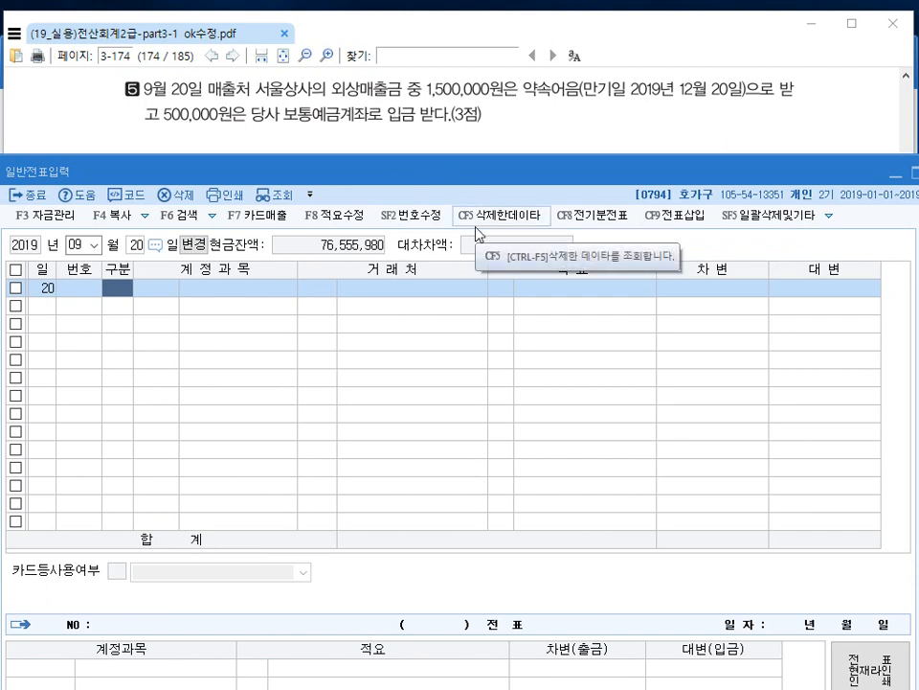
Add a debit line for account 0110 받을어음 with customer 서울상사 and an amount of 1,500,000.
text(3)
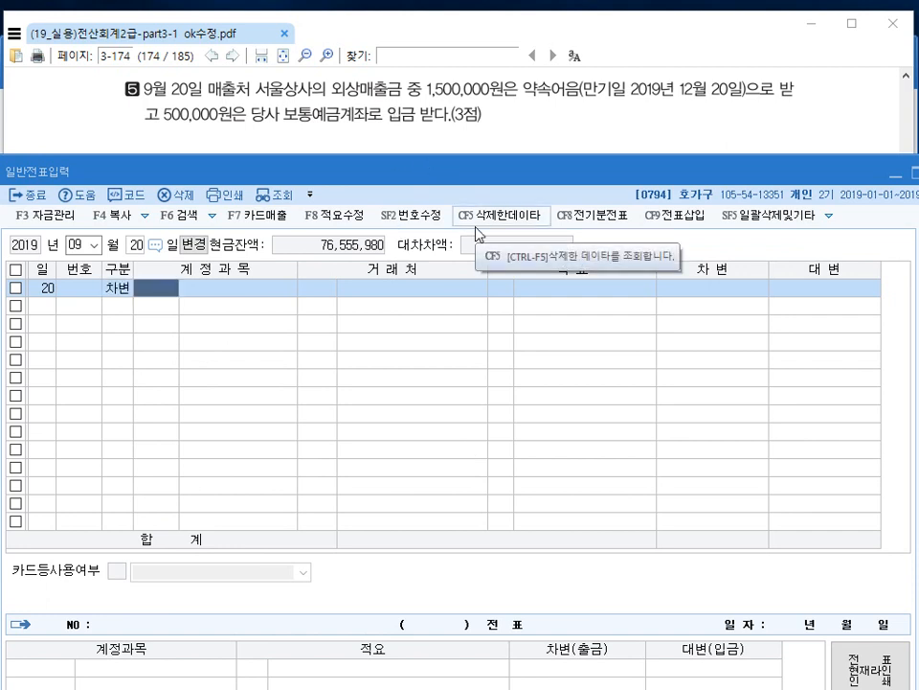
text(110)
key(Return)
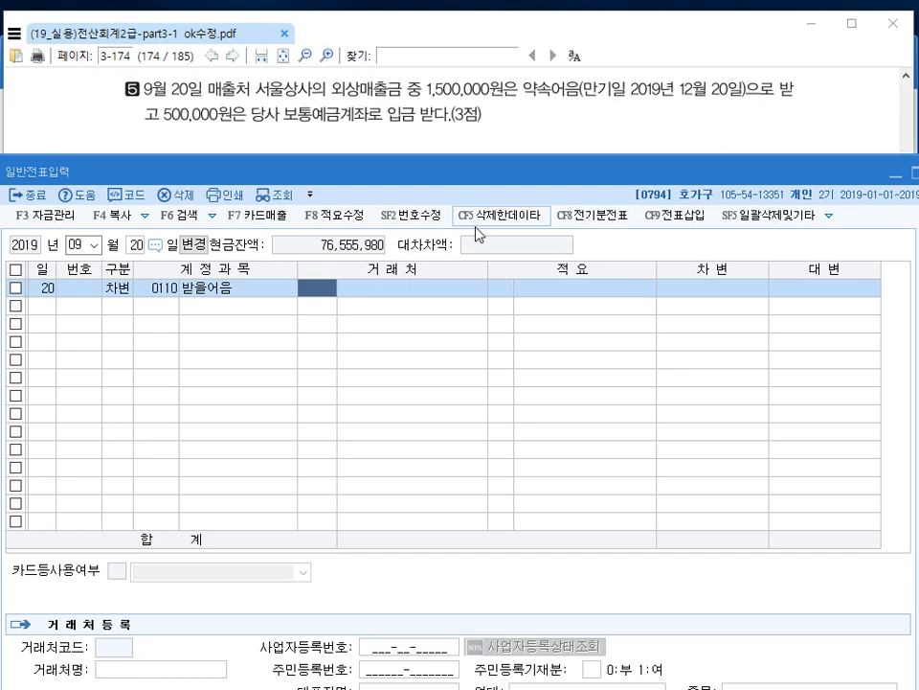
text(서울)
key(Return)
key(Return)
key(Return)
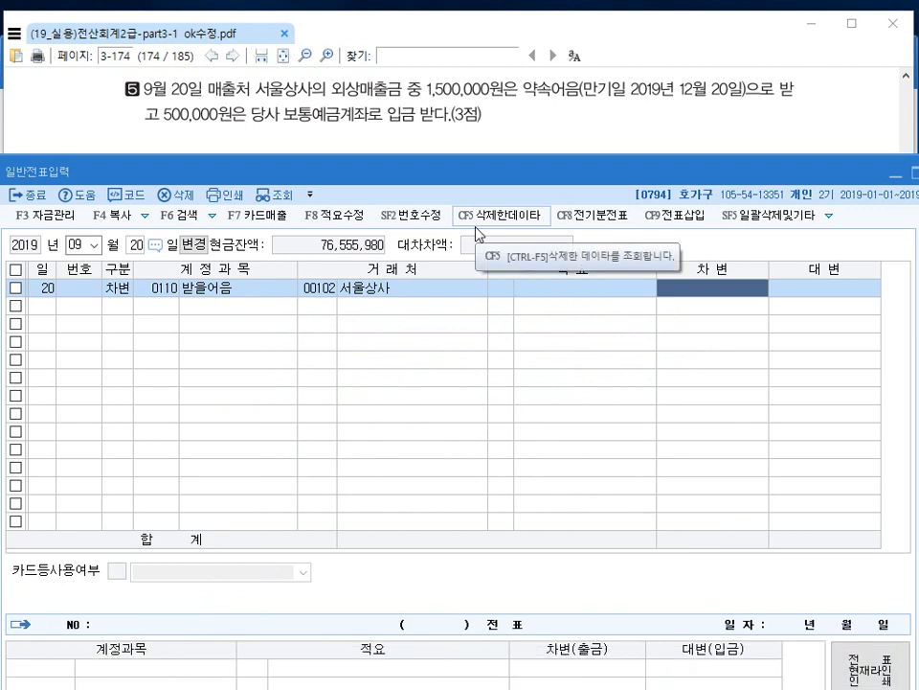
text(1500)
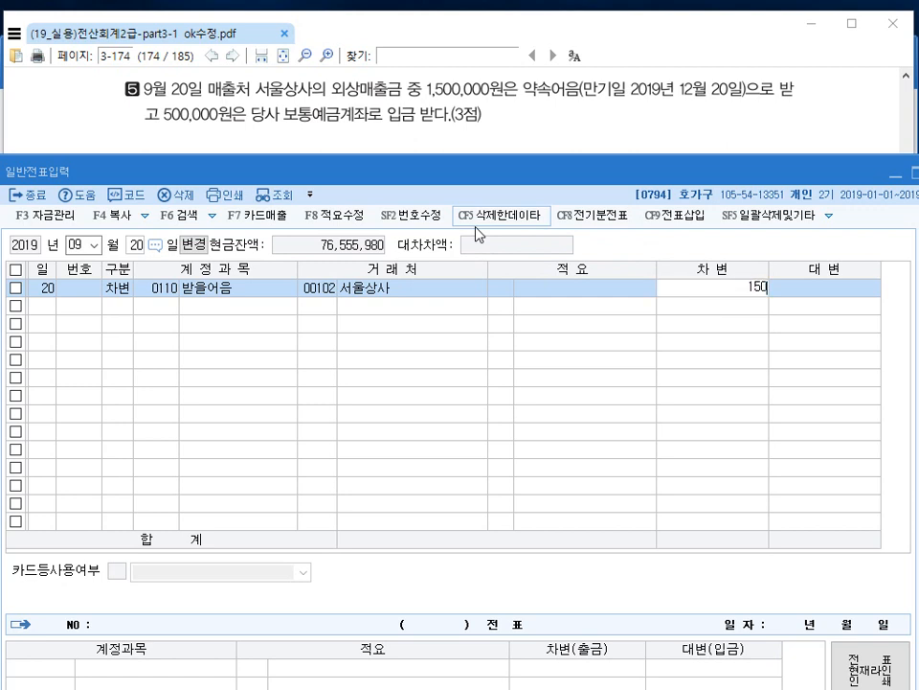
key(plus)
key(Return)
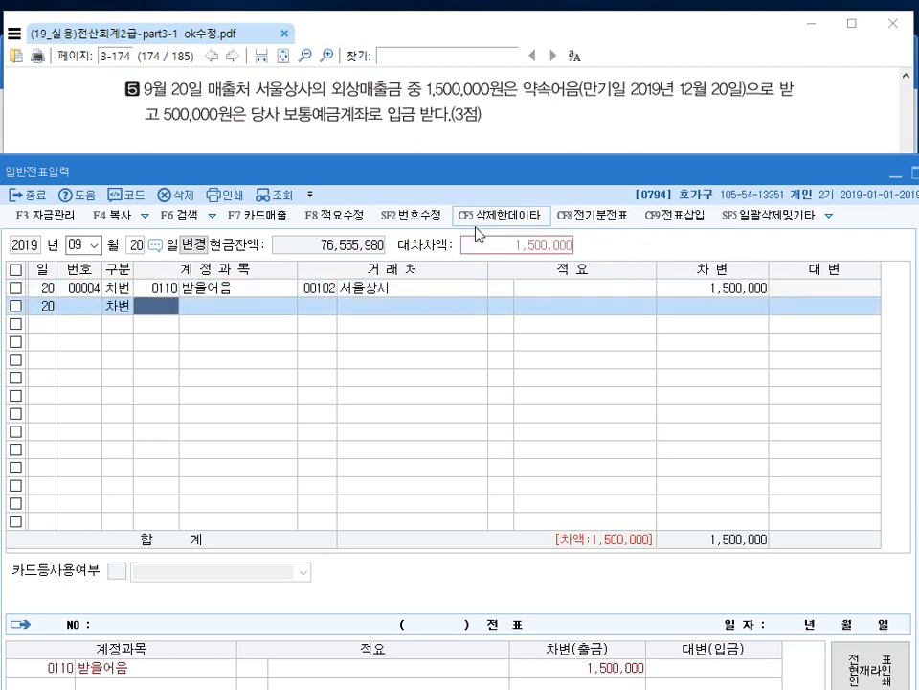
Add a second debit line for account 0103 보통예금 with an amount of 500,000, leaving its customer and 적요 blank.
text(103)
key(Return)
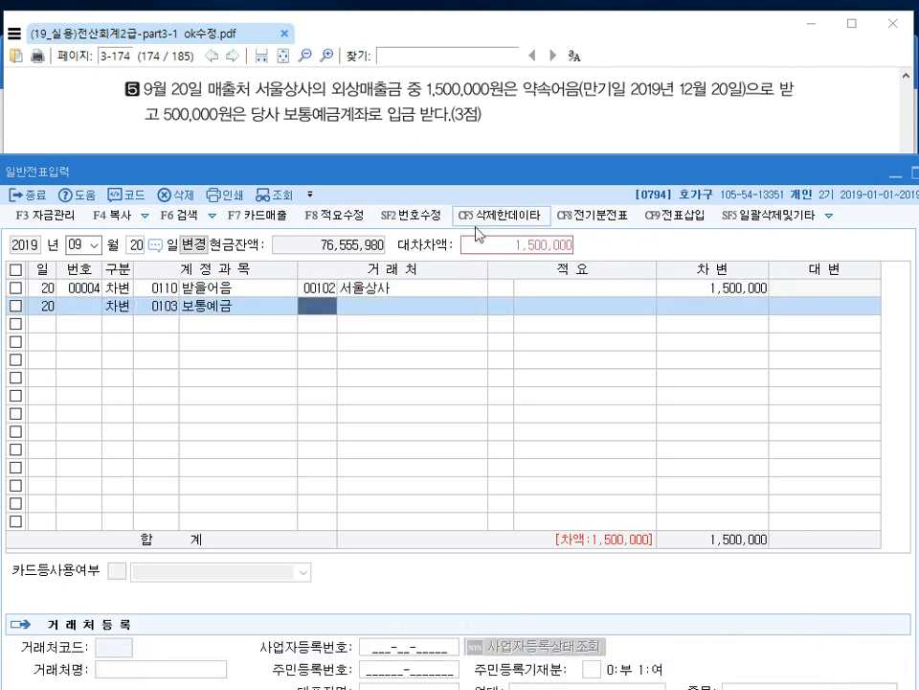
key(Return)
key(Return)
text(500)
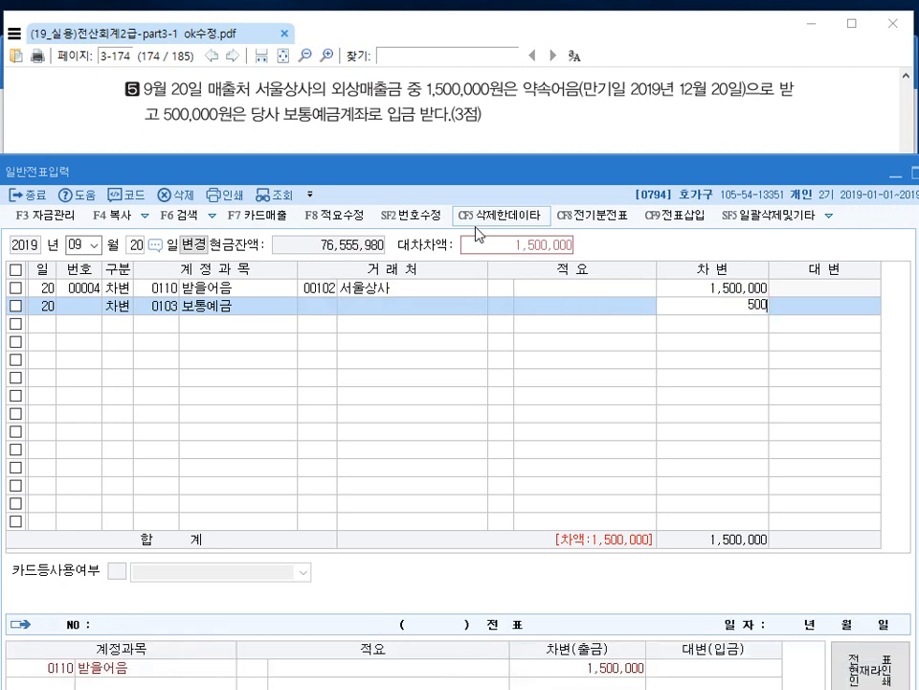
key(plus)
key(Return)
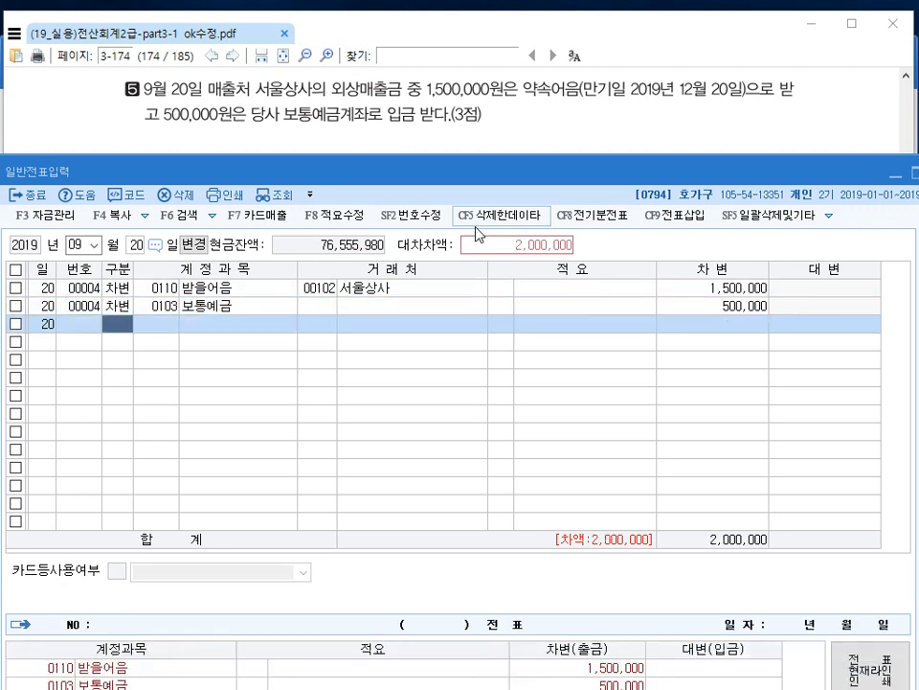
Add a credit line of 2,000,000 for account 0108 외상매출금 and assign customer 00102 서울상사 to it.
text(4108)
key(Return)
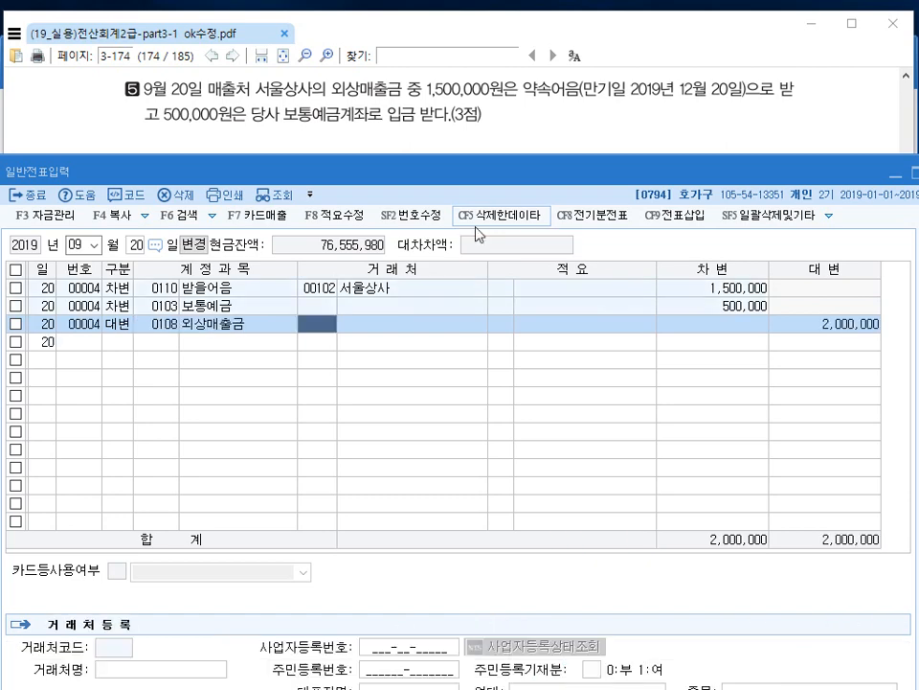
text(102)
key(Return)
key(Return)
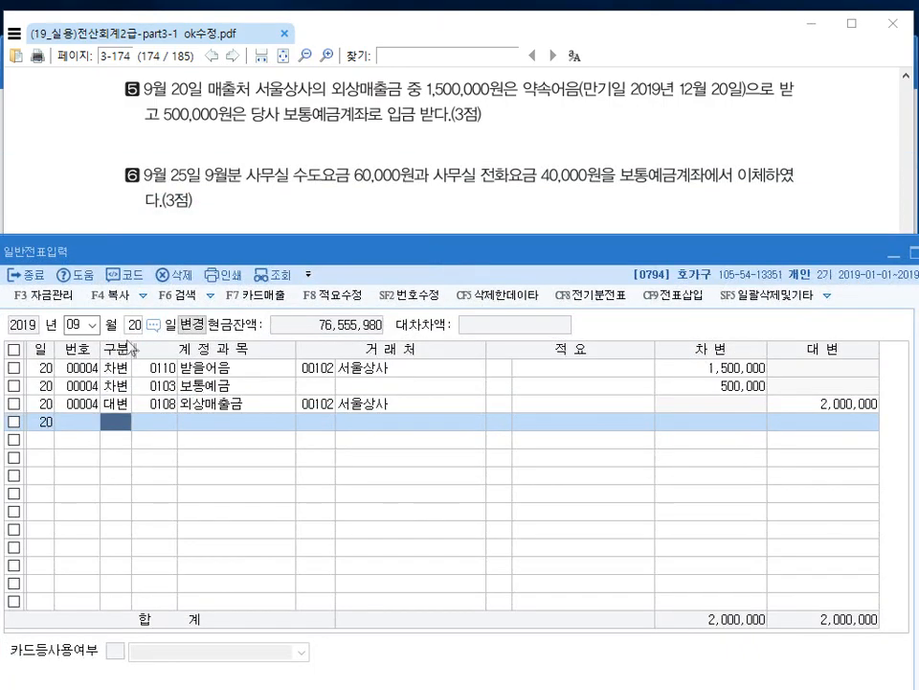
Set the voucher date to September 25 for the water and telephone bills in item 6.
click(134, 325)
text(25)
key(Return)
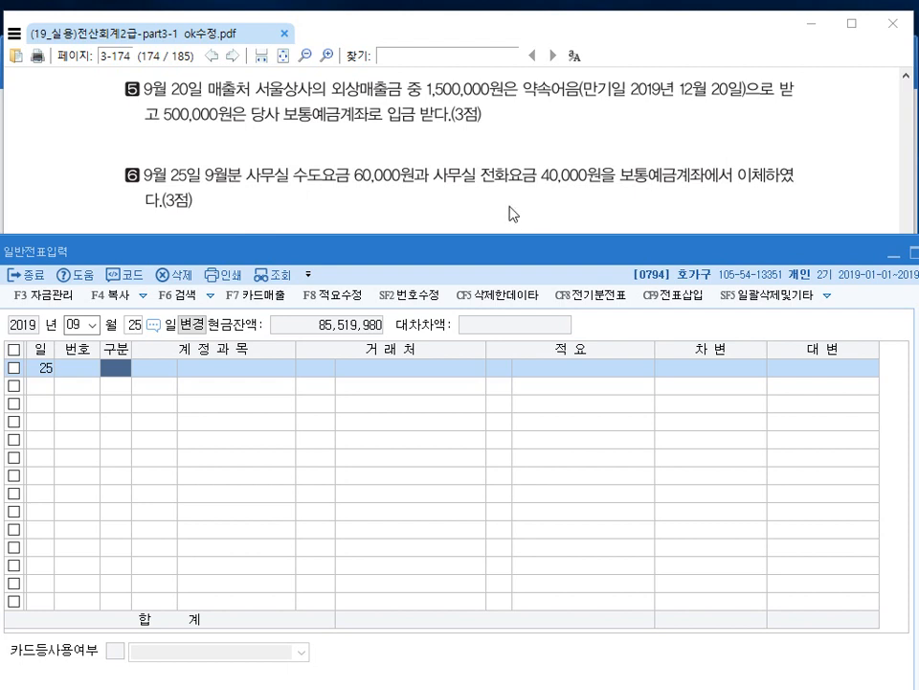
Add a debit line for account 0815 수도광열비 with an amount of 60,000, leaving its customer and 적요 blank.
key(3)
key(Return)
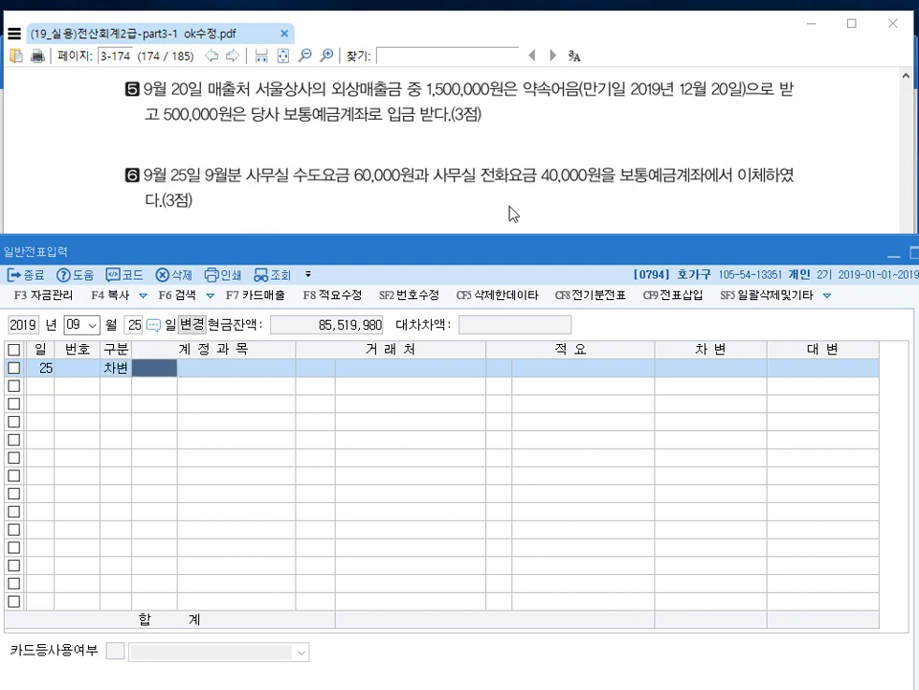
text(0815)
key(Return)
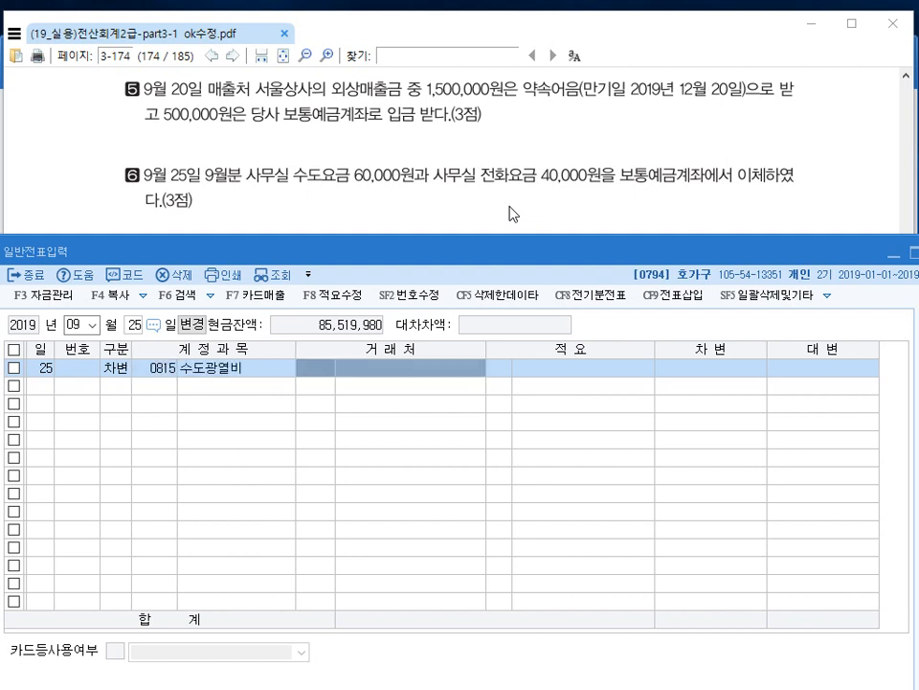
key(Return)
key(Return)
text(60,000)
key(Return)
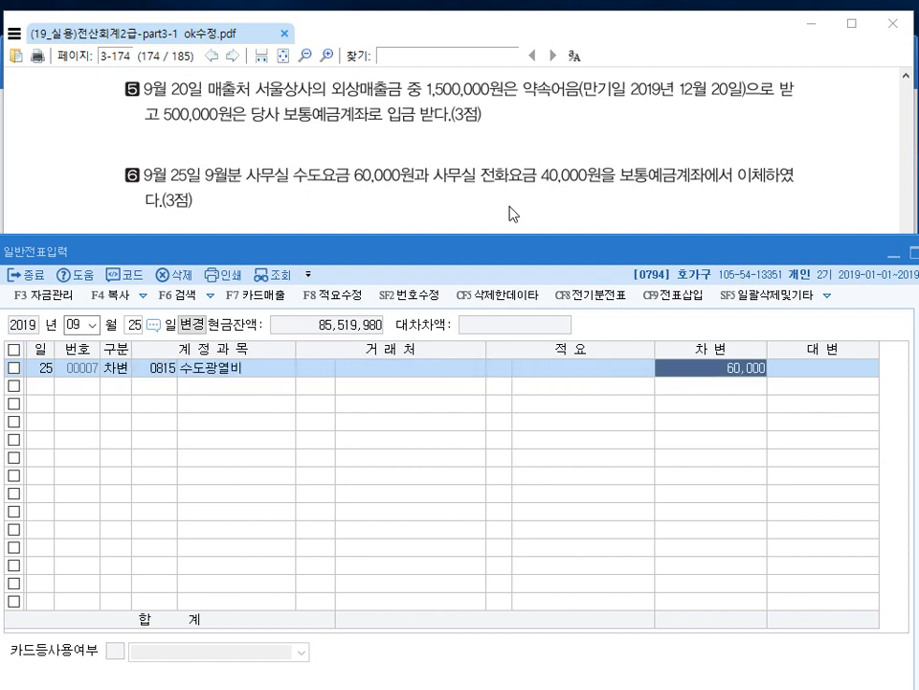
Add a second debit line for account 0814 통신비 with an amount of 40,000, leaving its customer and 적요 blank.
key(3)
key(Return)
text(0814)
key(Return)
key(Return)
key(Return)
text(40000)
key(Return)
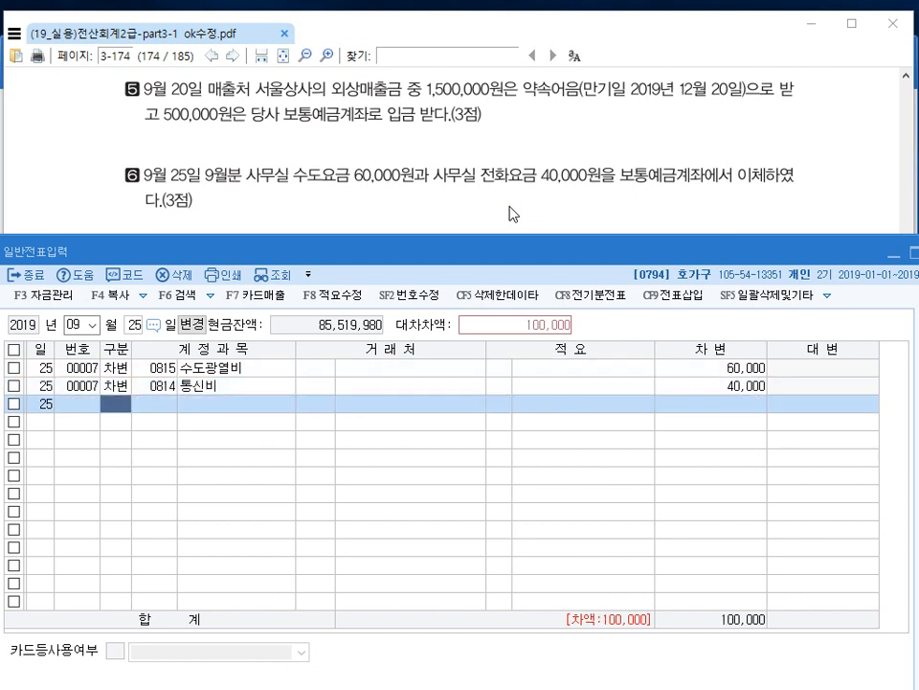
Balance the September 25 voucher with a credit line for account 0103 보통예금 at 100,000, without customer or 적요.
key(4)
key(Return)
text(103)
key(Return)
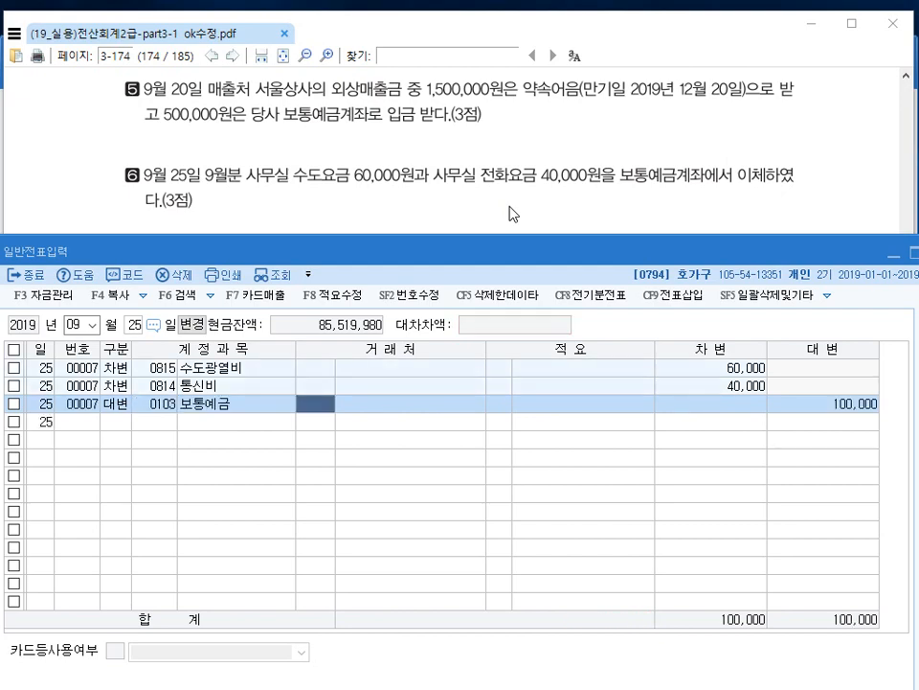
key(Return)
key(Return)
key(Return)
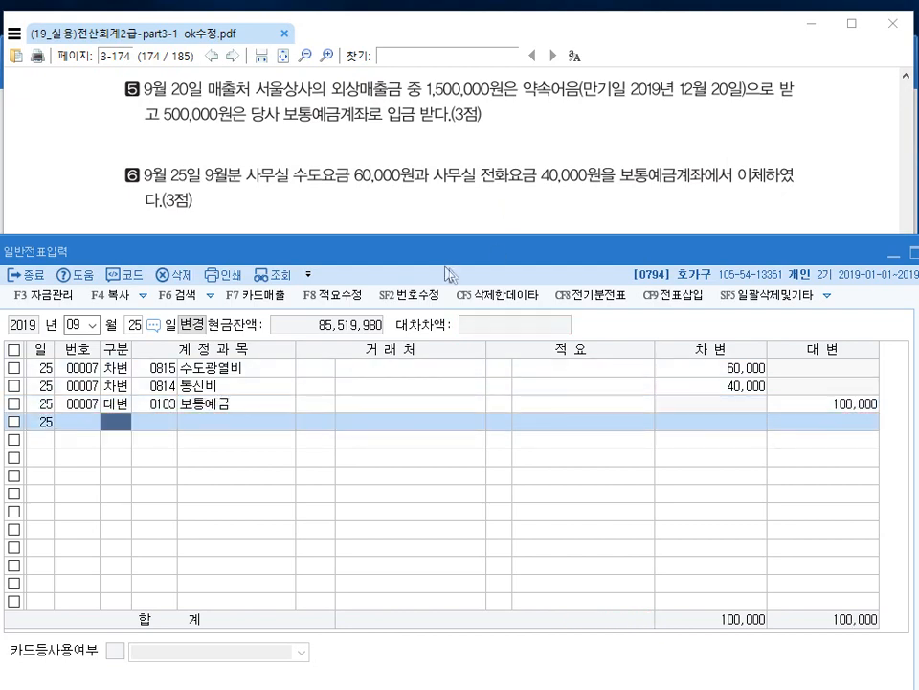
Place the voucher window below item 7 of the exam PDF and set the voucher date to October 1.
drag(441, 255, 442, 332)
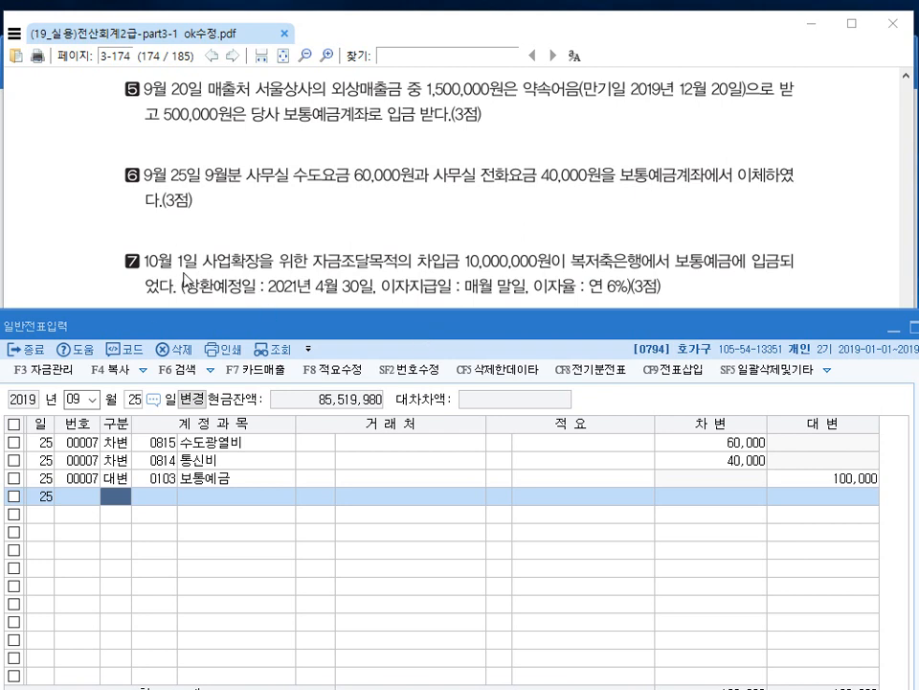
click(77, 398)
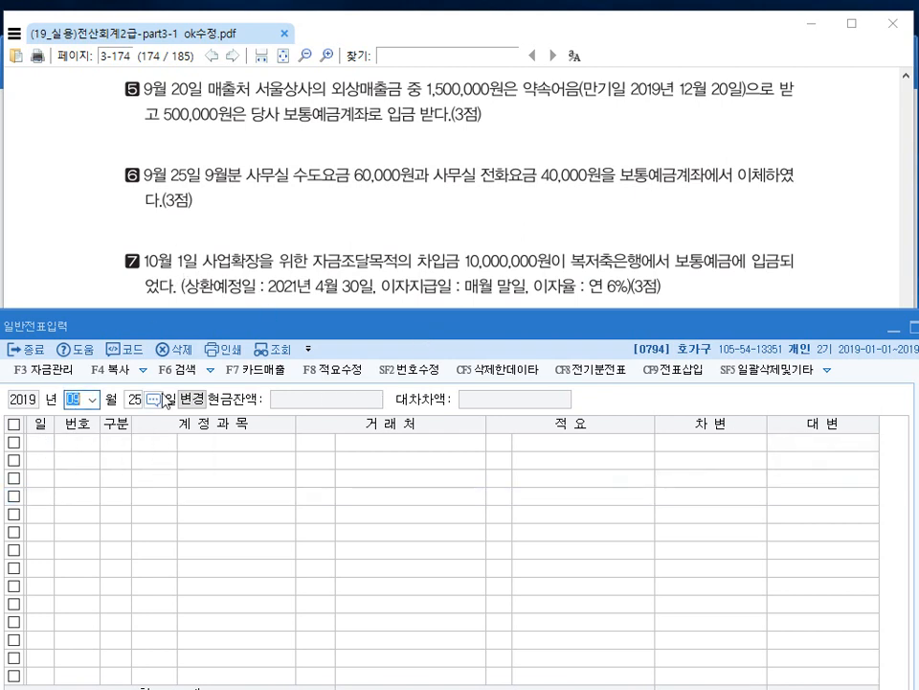
text(101)
key(Return)
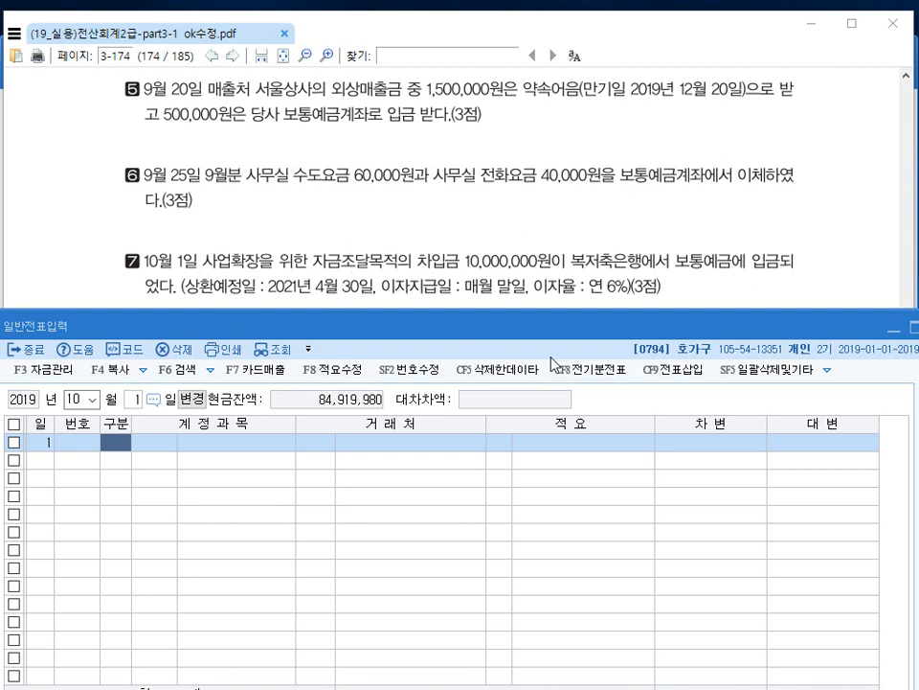
Add a debit line for account 0103 보통예금 at 10,000,000 to the October 1 voucher, leaving its customer and 적요 blank.
text(3)
key(Return)
text(103)
key(Return)
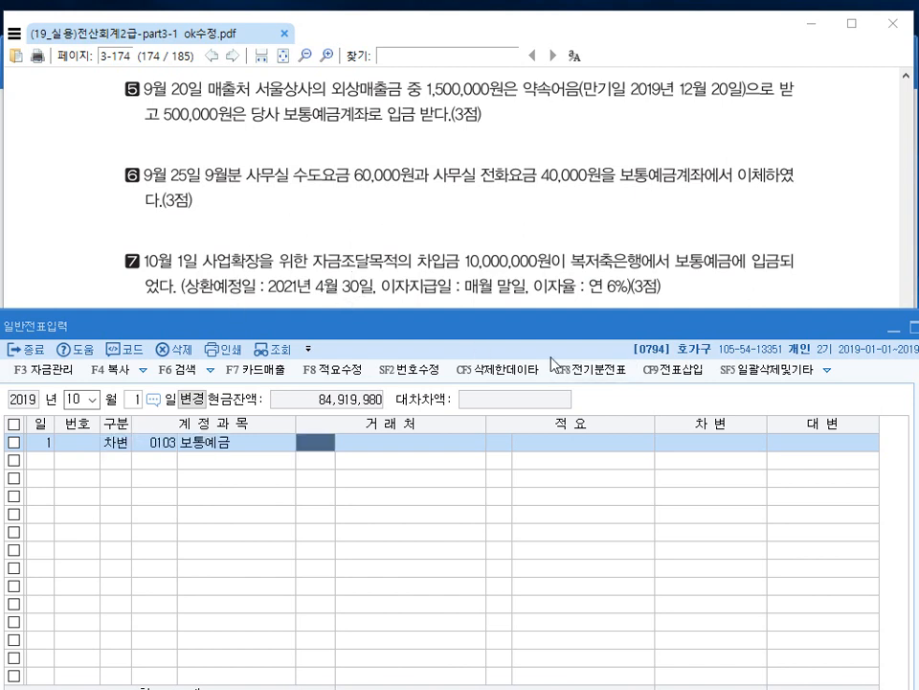
key(Return)
key(Return)
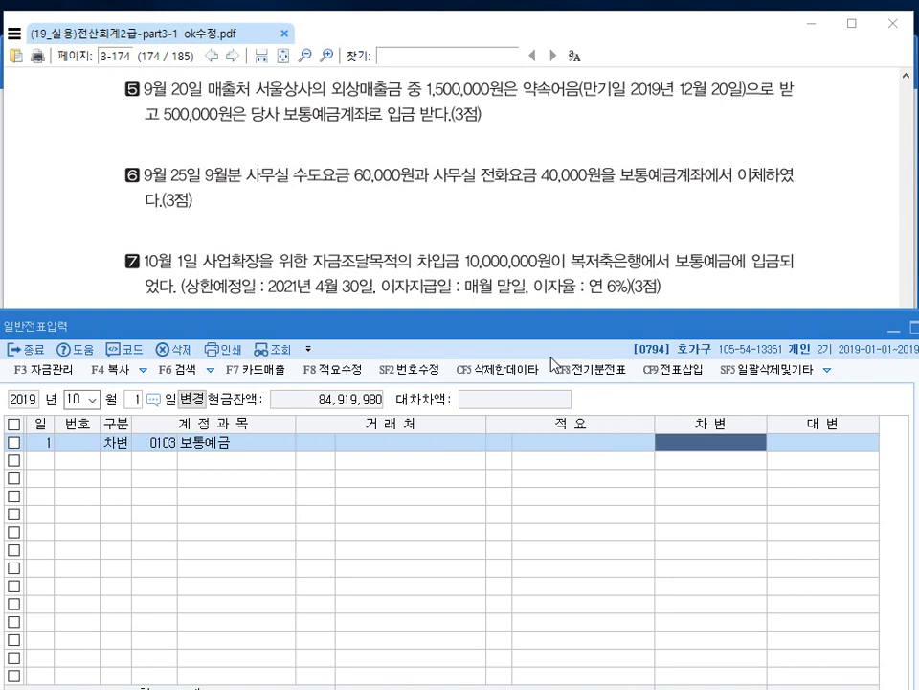
text(10000000)
key(Return)
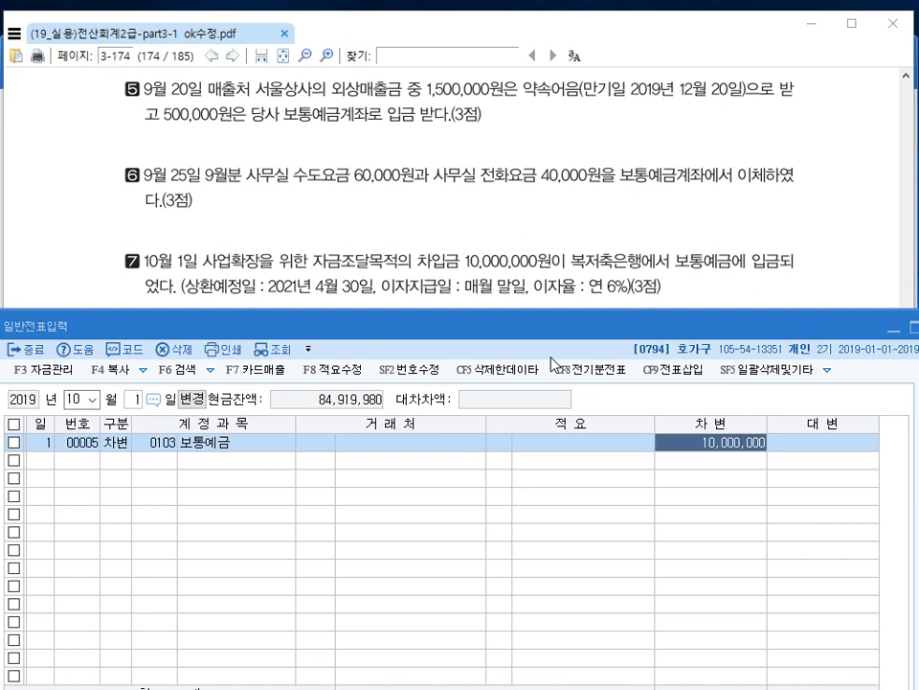
Balance the October 1 voucher with a credit line for account 0293 장기차입금, customer 복저축은행, at 10,000,000 without 적요.
text(4)
key(Return)
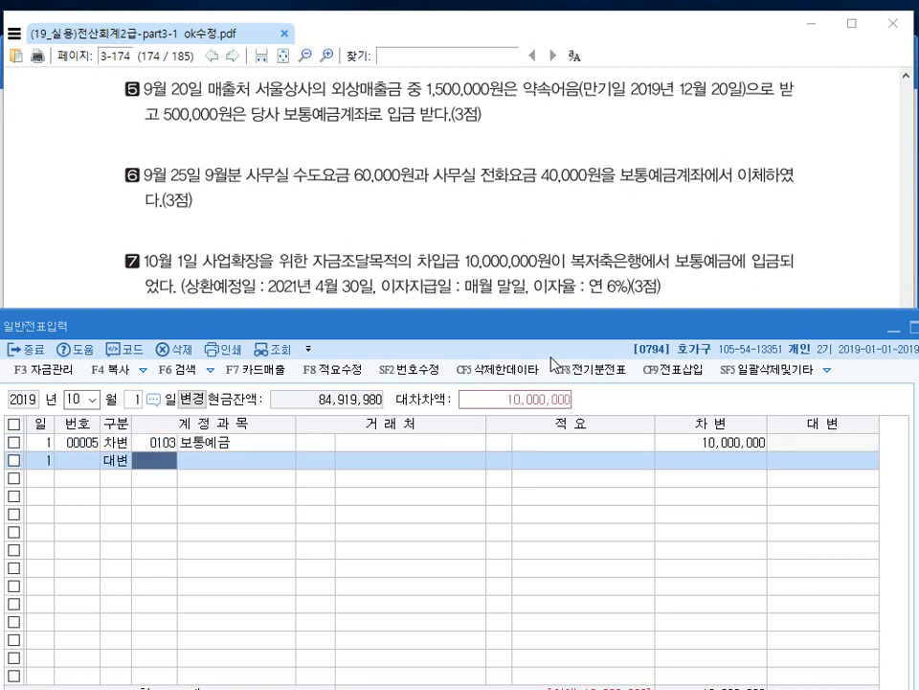
text(293)
key(Return)
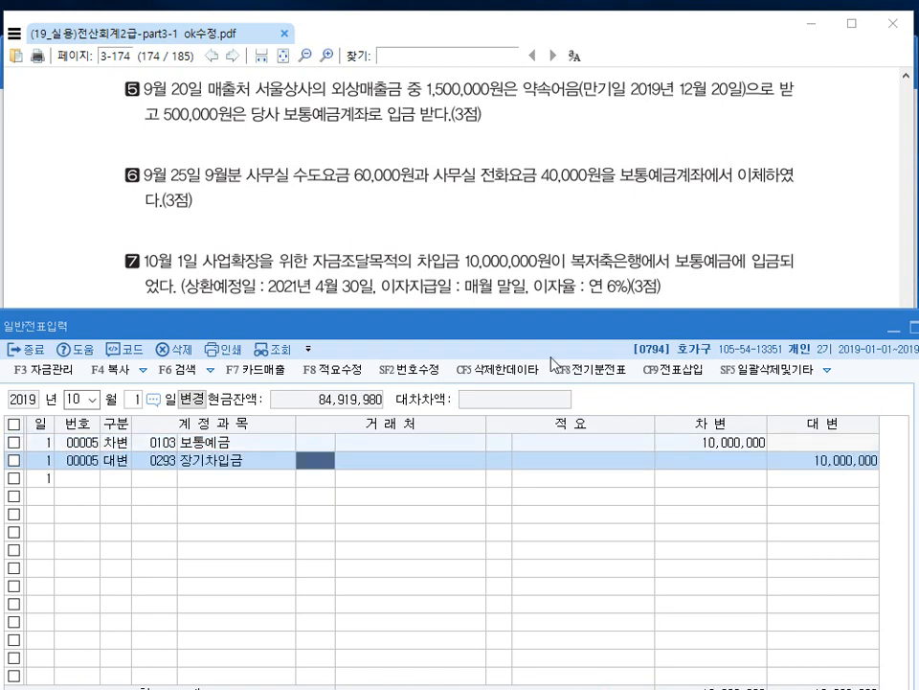
text(복저)
key(Return)
key(Return)
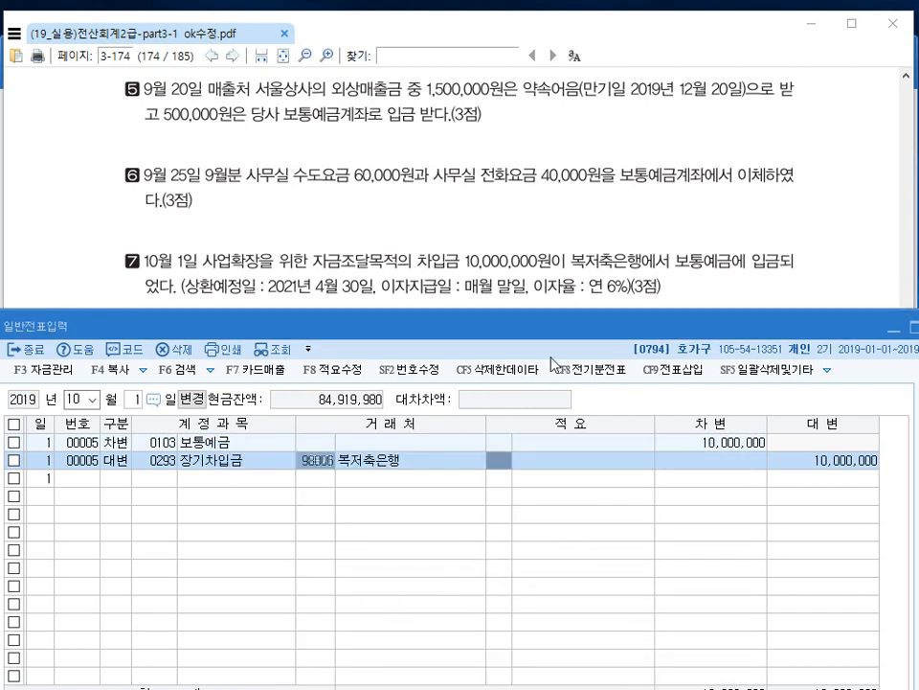
key(Return)
key(Return)
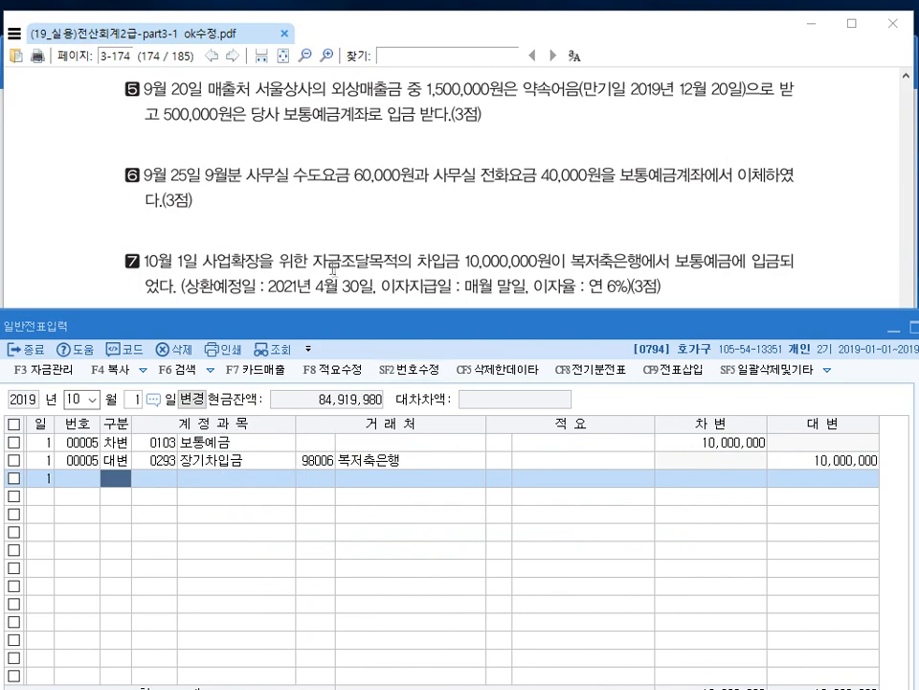
Place the voucher window below item 8 of the exam PDF and set the voucher date to October 13.
click(251, 203)
scroll(328, 340, down, 5)
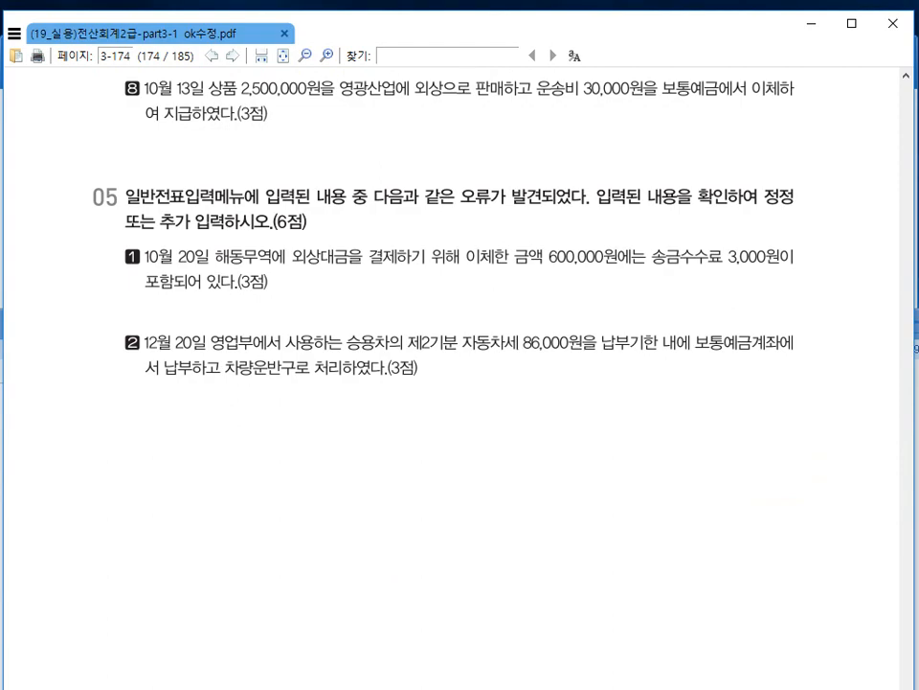
key(alt+Tab)
drag(307, 308, 297, 141)
click(128, 213)
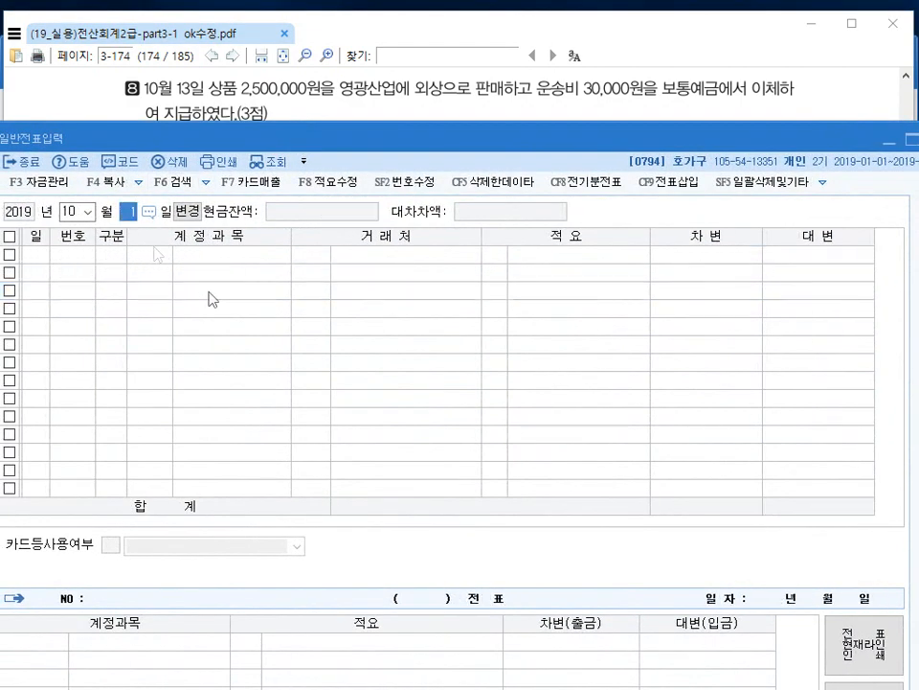
text(13)
key(Return)
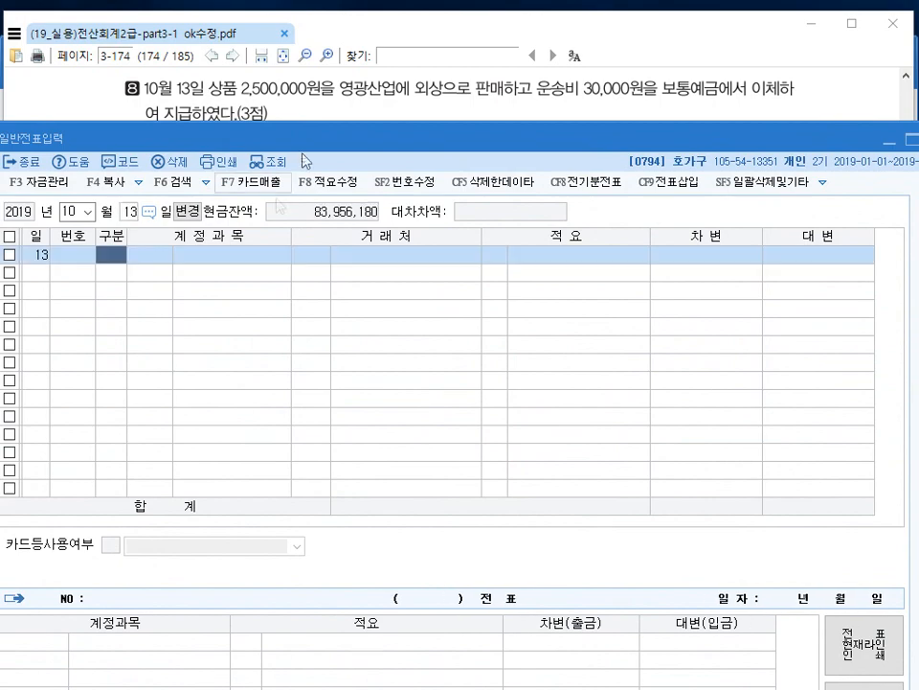
mouse_move(301, 138)
mouse_down()
mouse_move(307, 167)
mouse_move(308, 160)
mouse_up()
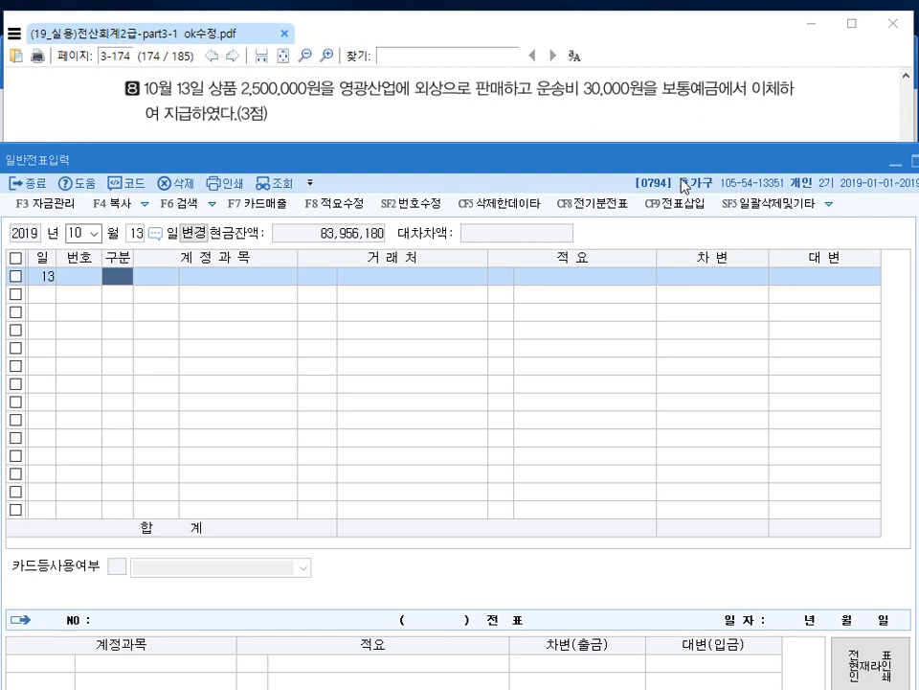
Enter a debit line for account 0108 외상매출금 with customer 영광산업(주) and an amount of 2,500,000.
text(3108)
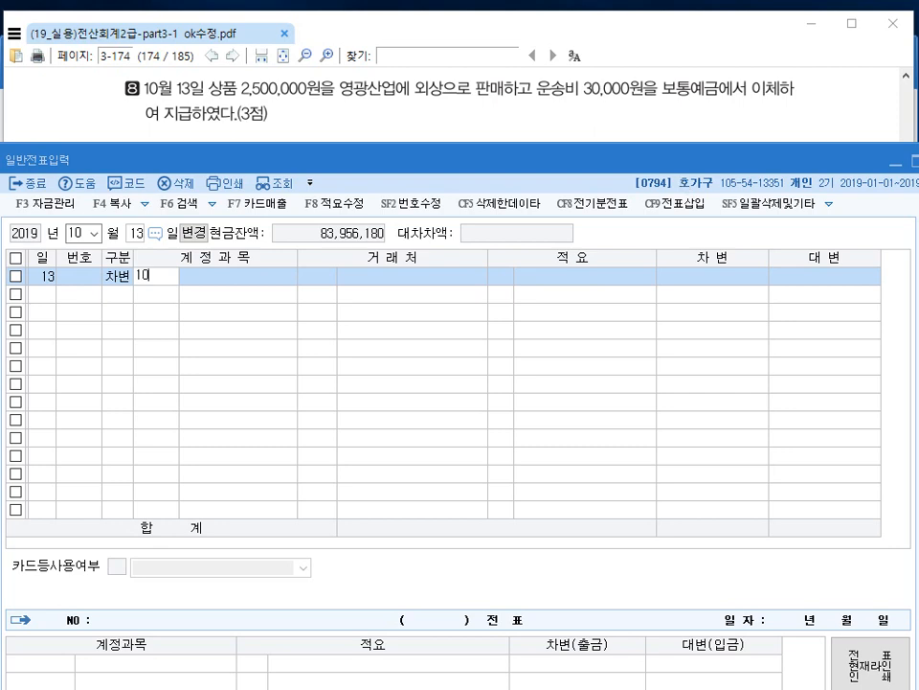
key(Return)
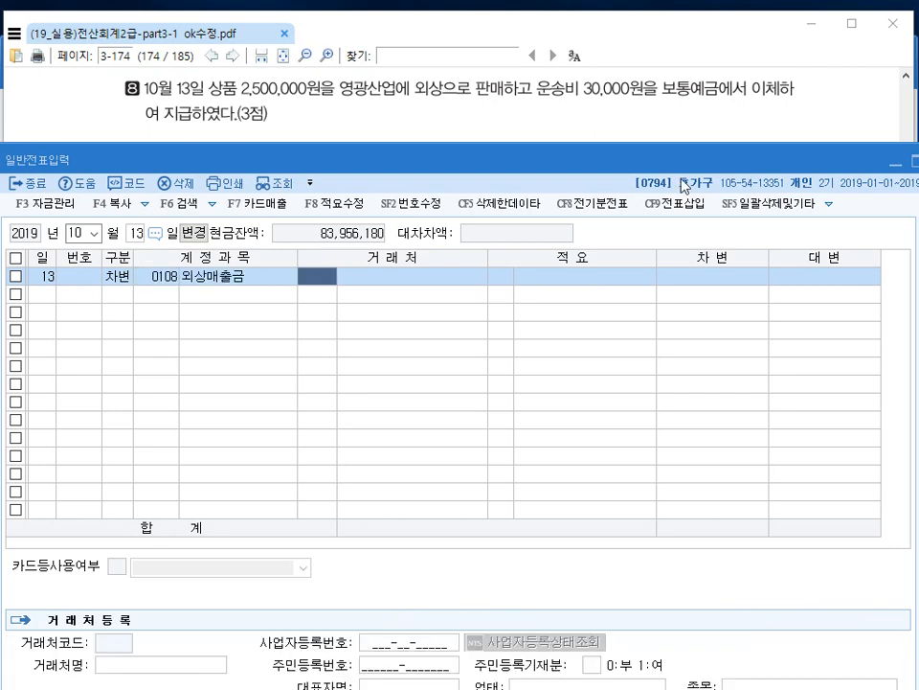
text(영광)
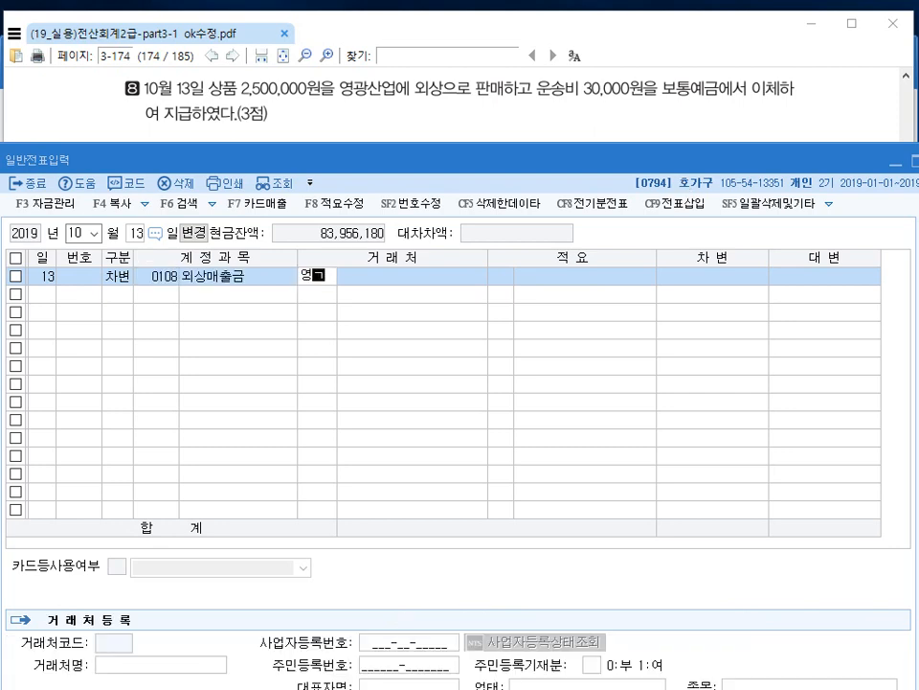
key(Return)
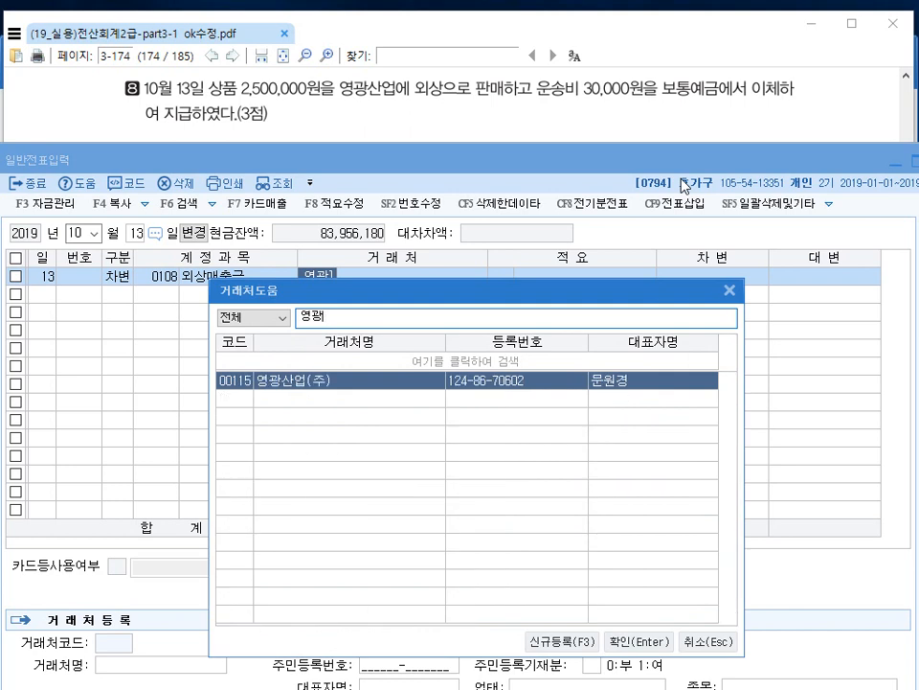
key(Return)
key(Return)
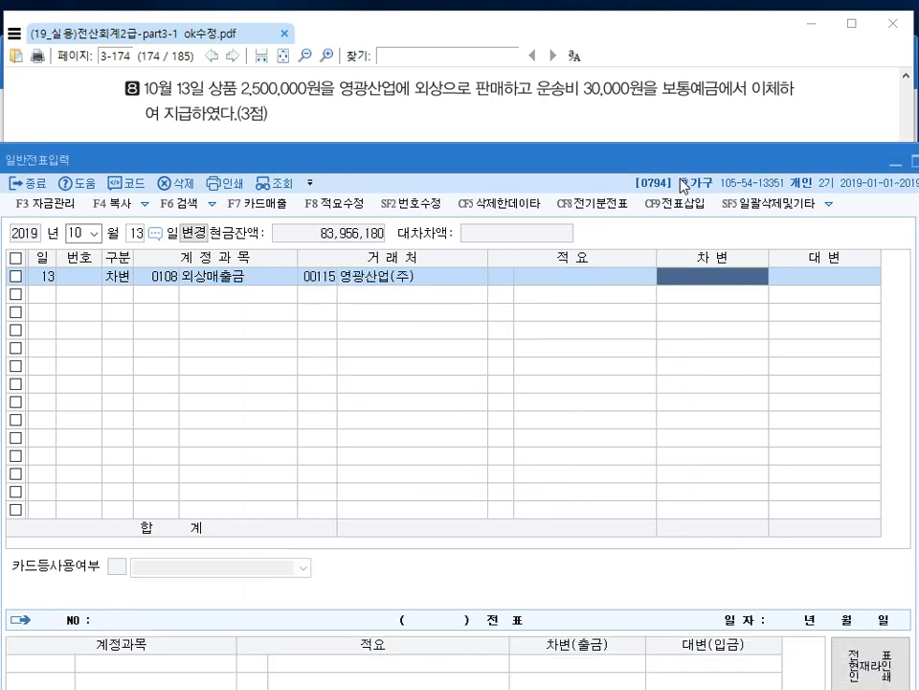
text(2,500)
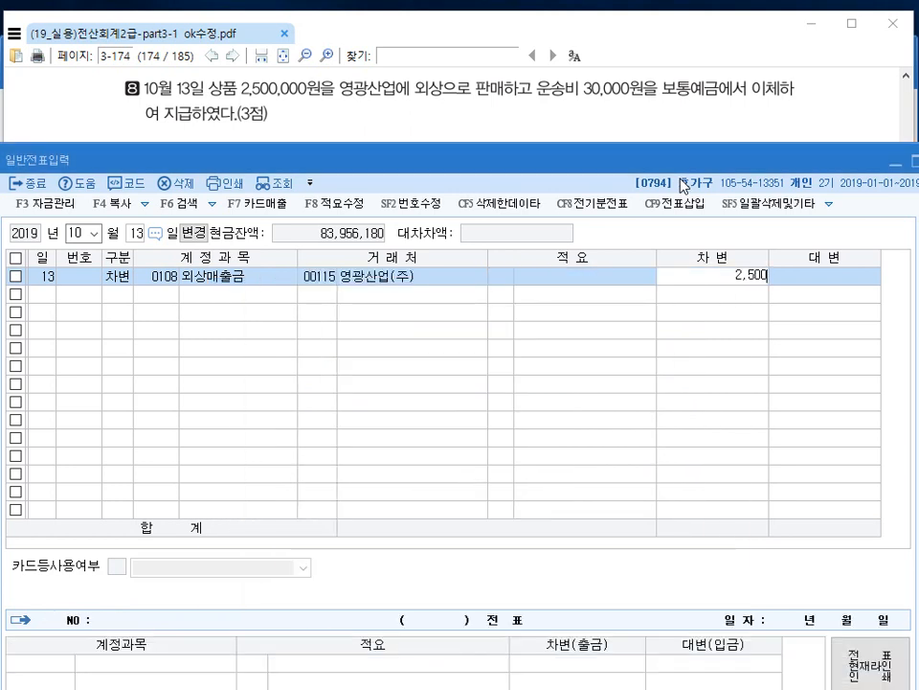
text(,000)
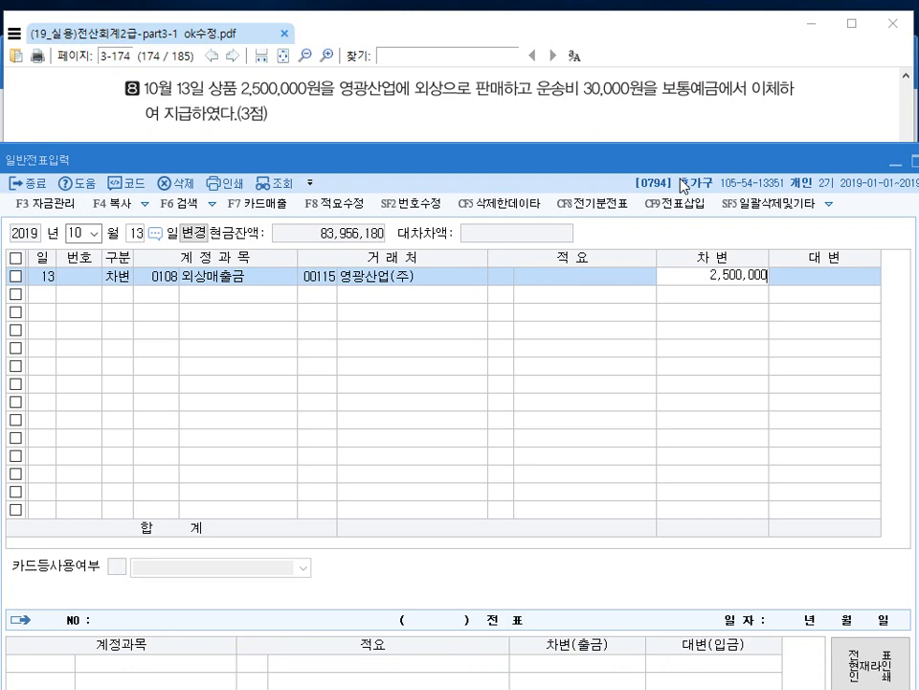
key(Return)
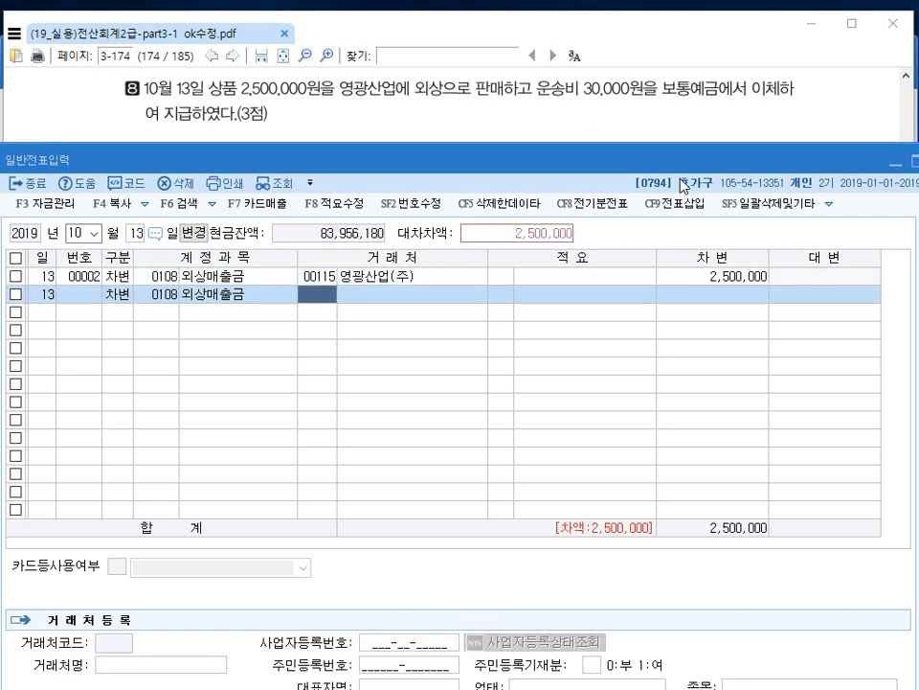
Enter a second debit line for account 0824 운반비 at 30,000, leaving its customer and 적요 blank.
key(Left)
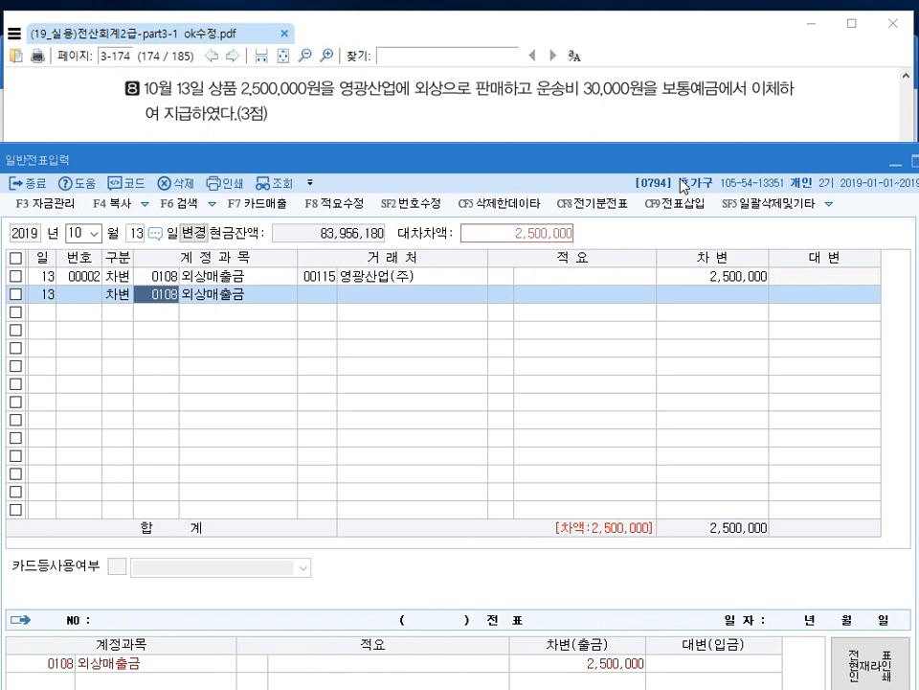
text(824)
key(Return)
key(Return)
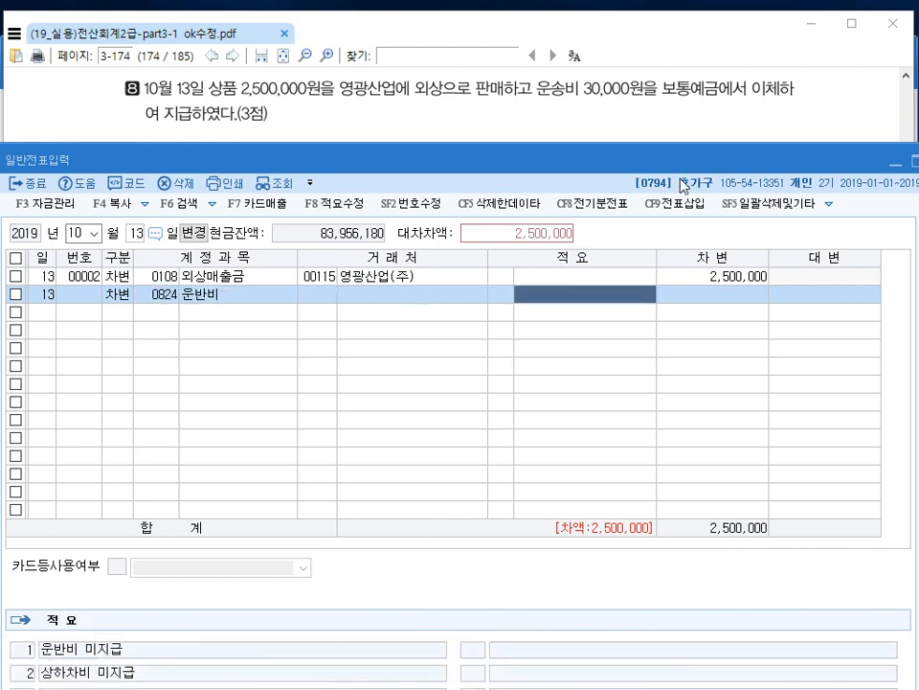
key(Return)
text(30000)
key(Return)
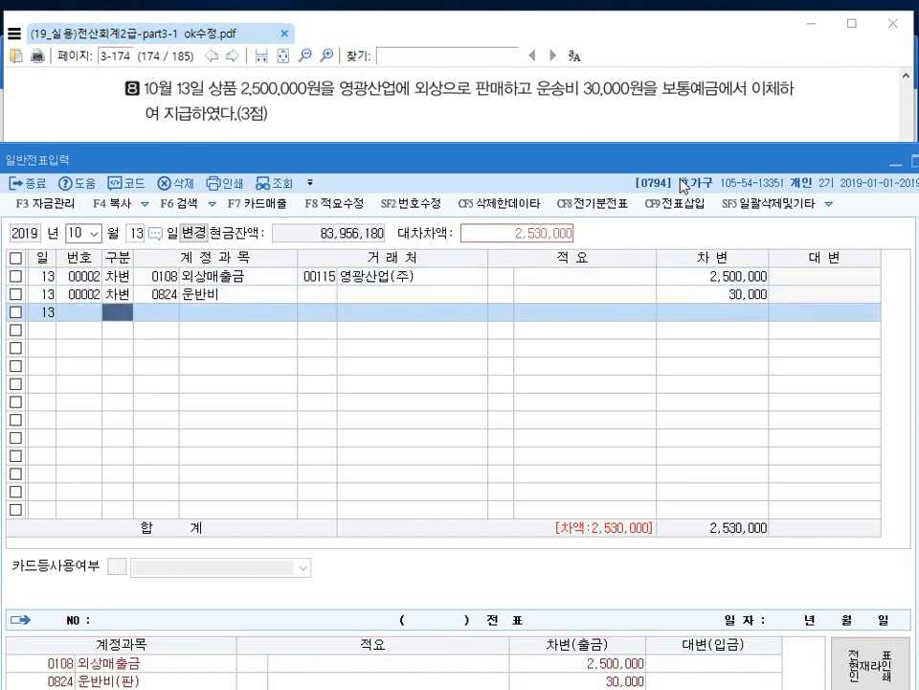
Add a credit line for account 0401 상품매출 with an amount of 2,500,000, without customer or 적요.
text(4)
key(Return)
text(401)
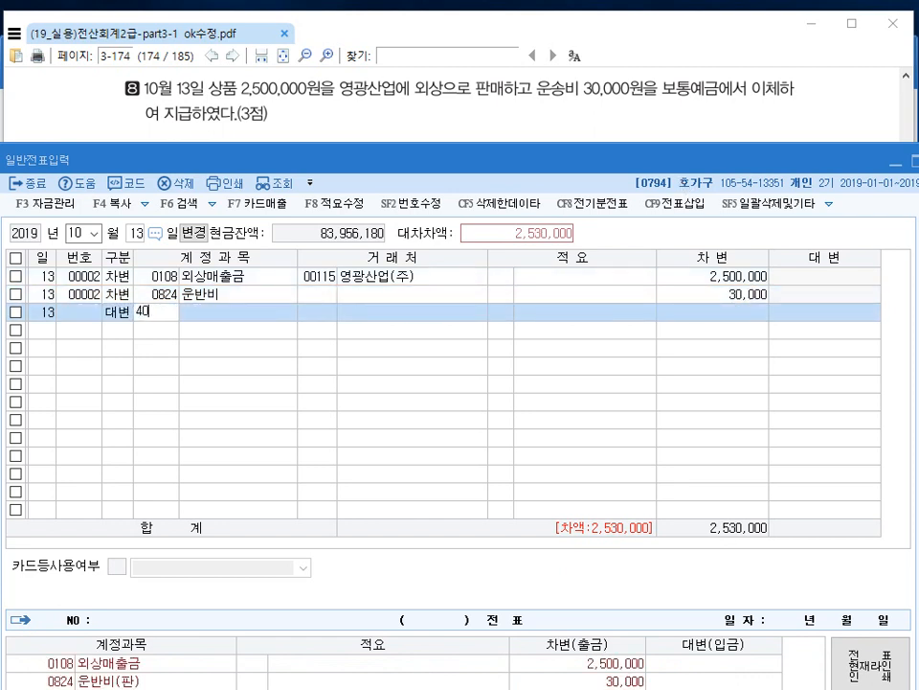
key(Return)
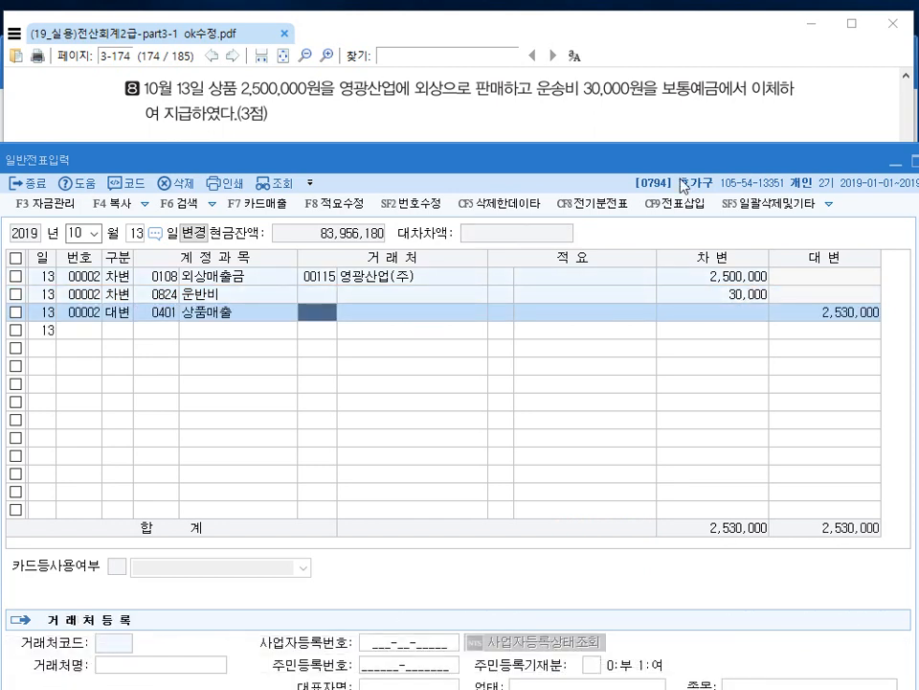
key(Return)
key(Return)
text(2,500,000)
key(Return)
Balance the October 13 voucher with a credit line for account 0103 보통예금 at 30,000, without customer or 적요.
text(4)
key(Return)
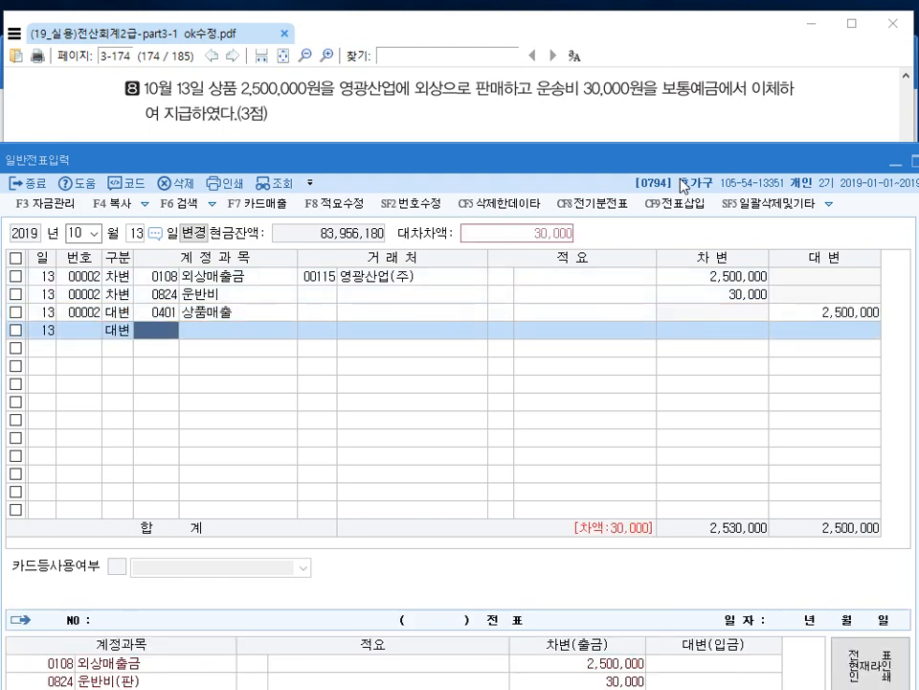
text(103)
key(Return)
key(Return)
key(Return)
key(Return)
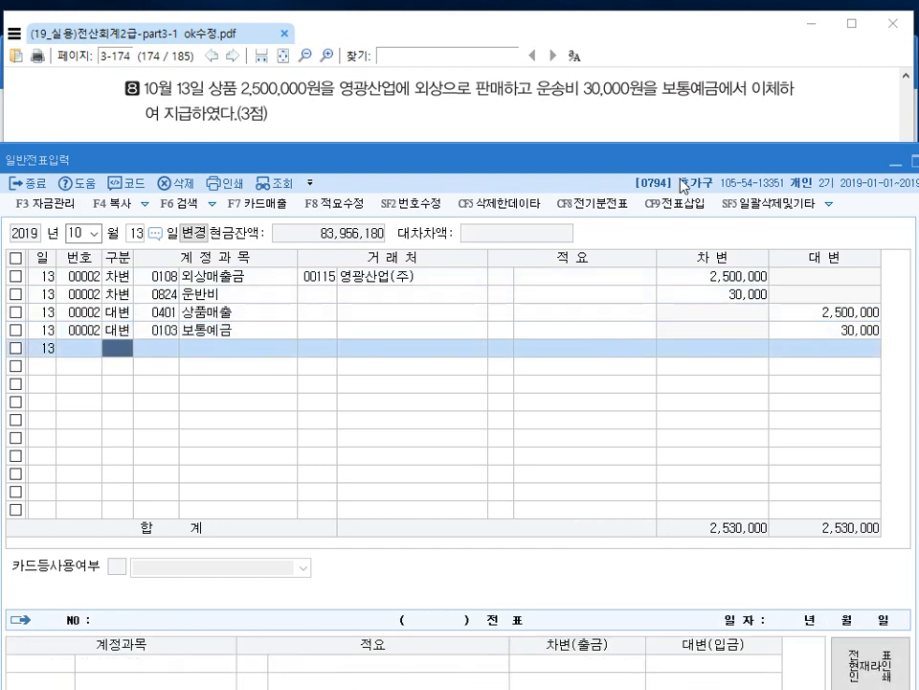
Review the accounts and the debit and credit amounts of the October 13 voucher lines, together with the voucher summary below.
click(209, 281)
click(211, 315)
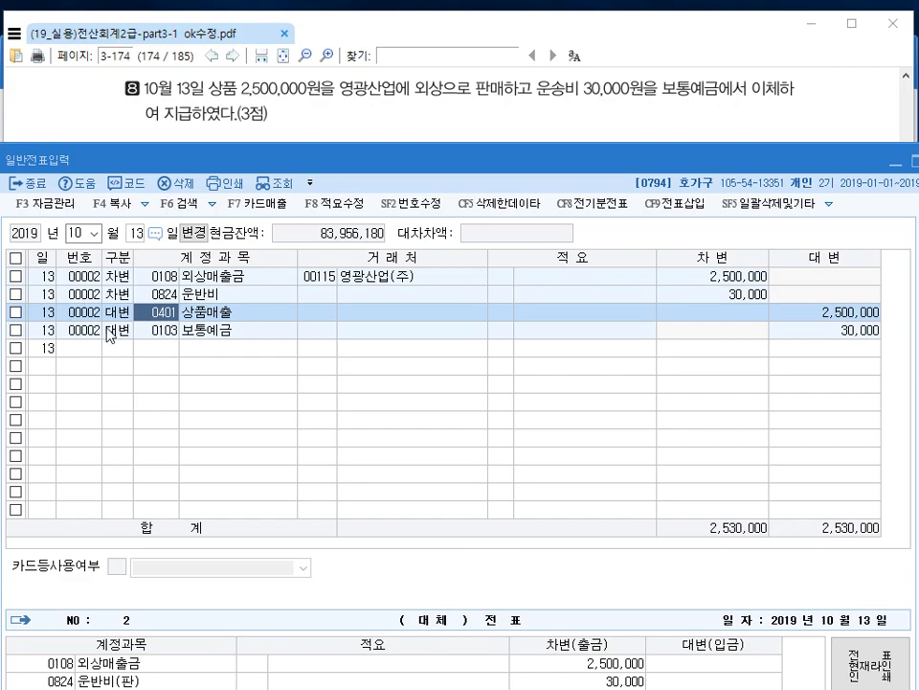
click(165, 277)
drag(495, 161, 503, 49)
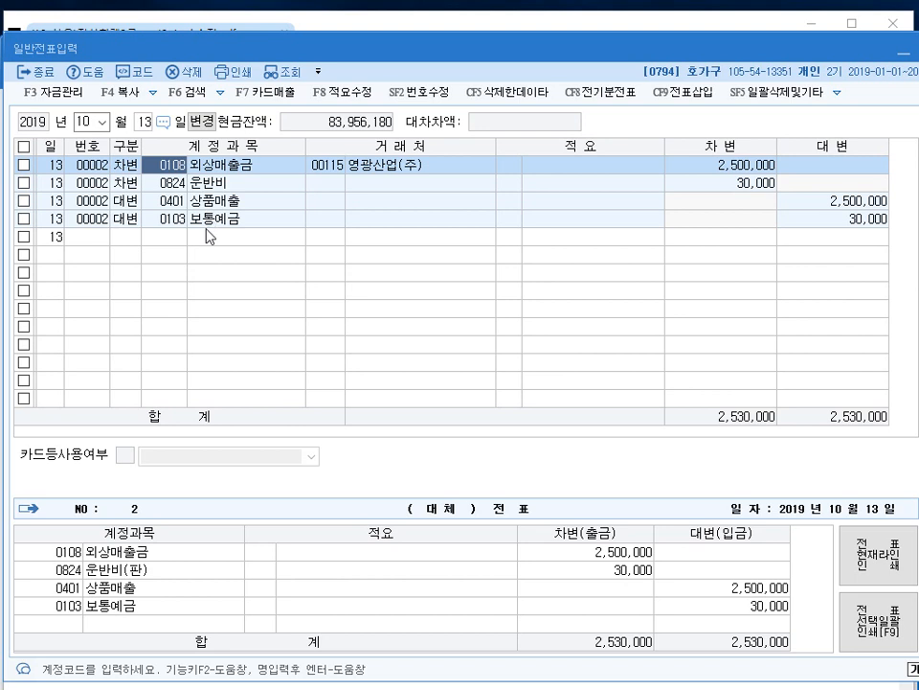
click(219, 190)
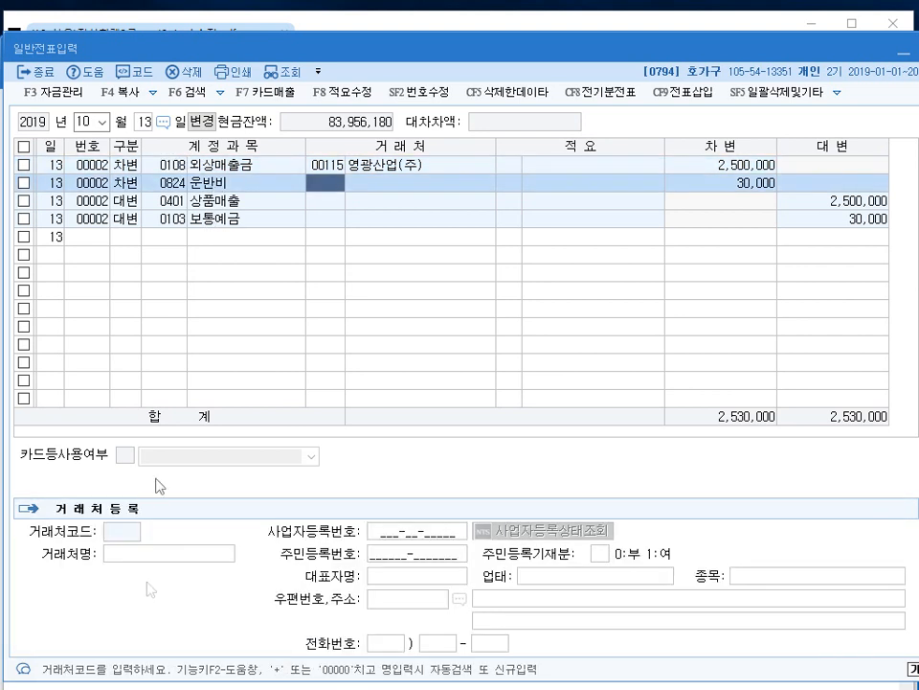
click(752, 167)
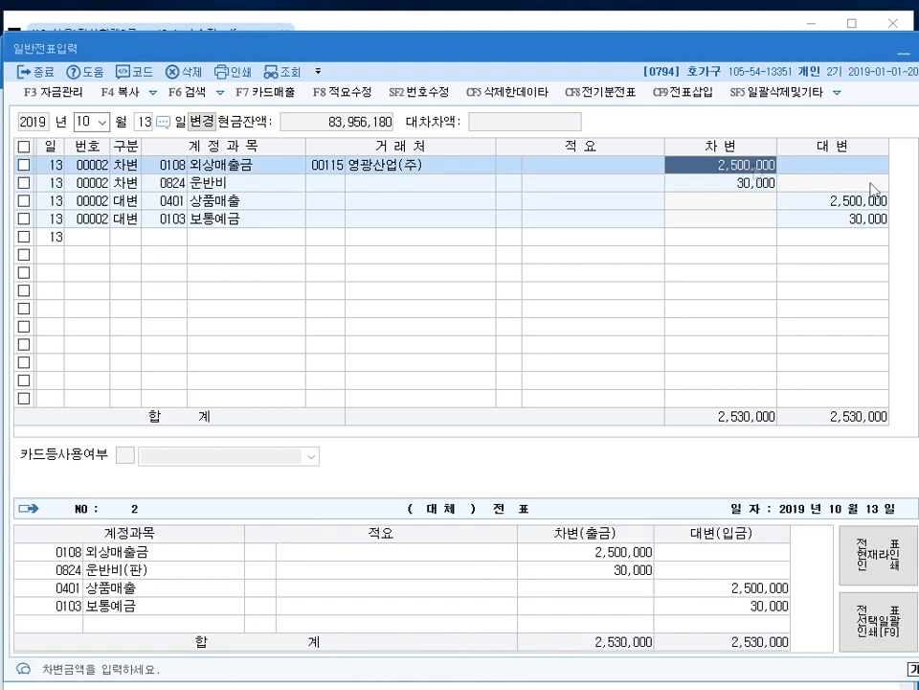
click(798, 200)
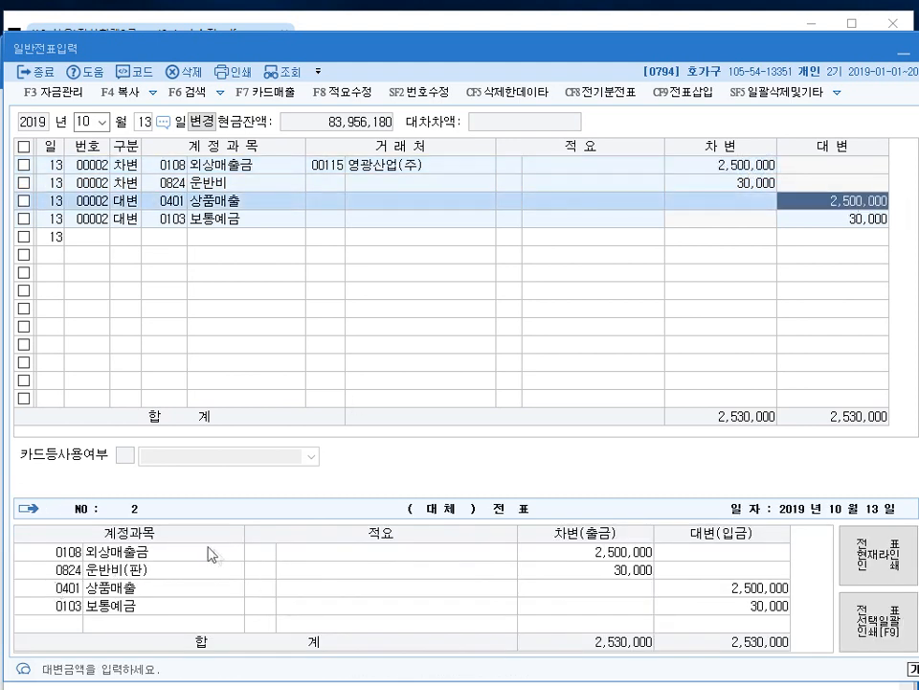
click(220, 186)
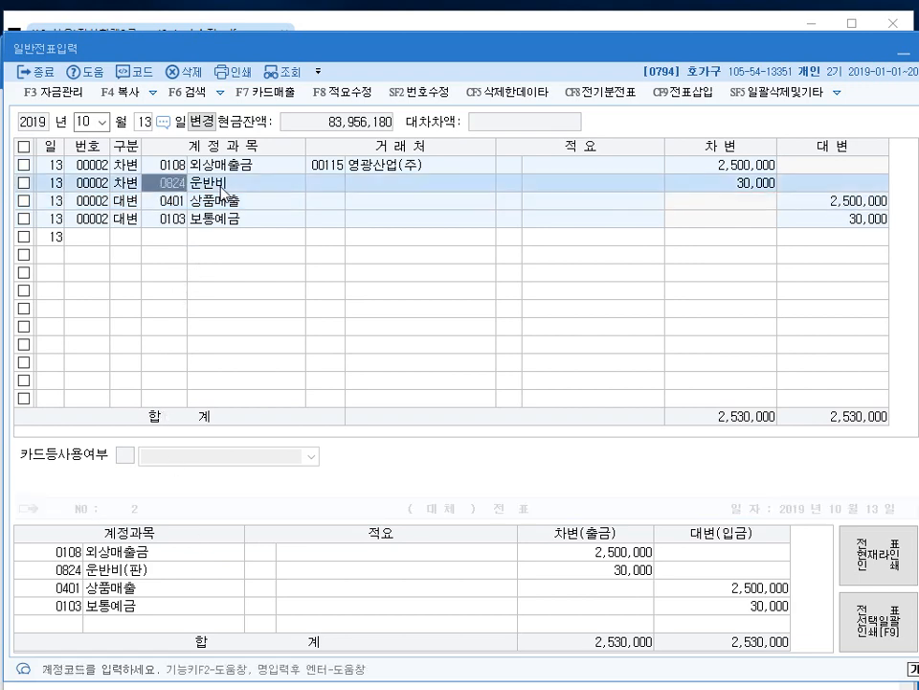
click(231, 220)
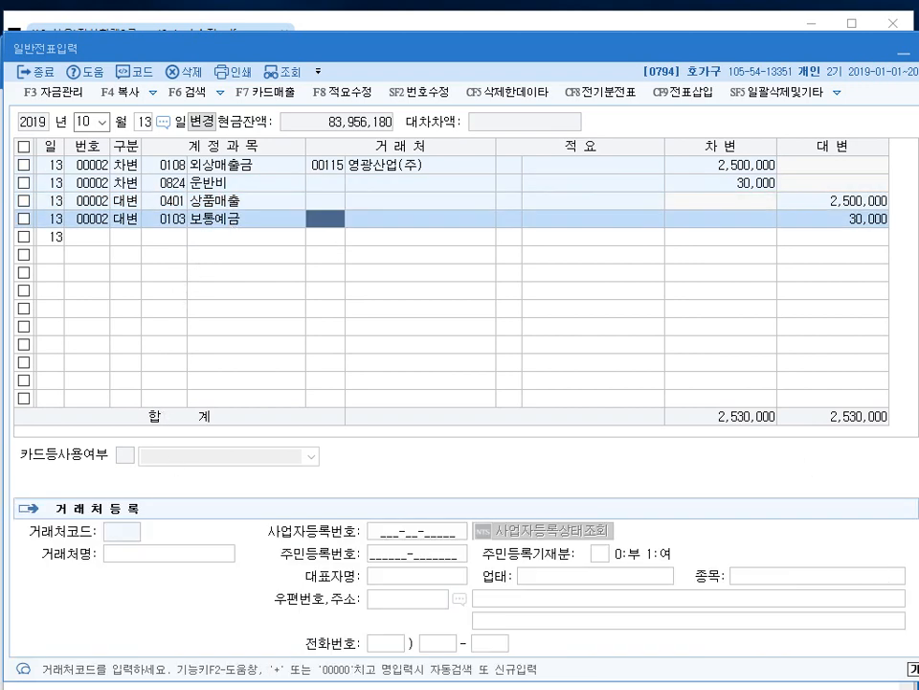
click(859, 219)
click(851, 203)
click(765, 166)
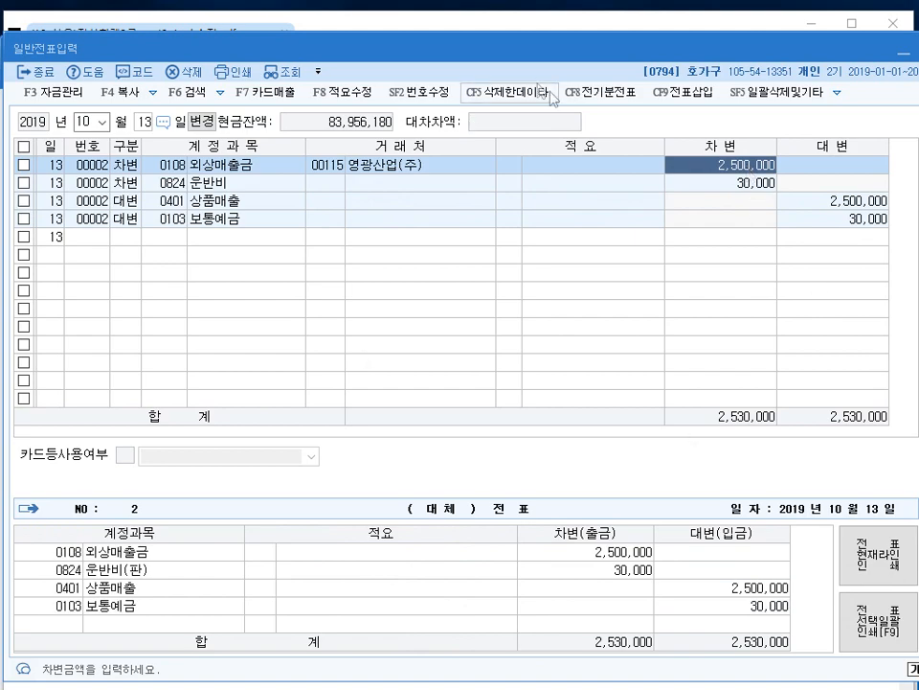
drag(529, 56, 522, 69)
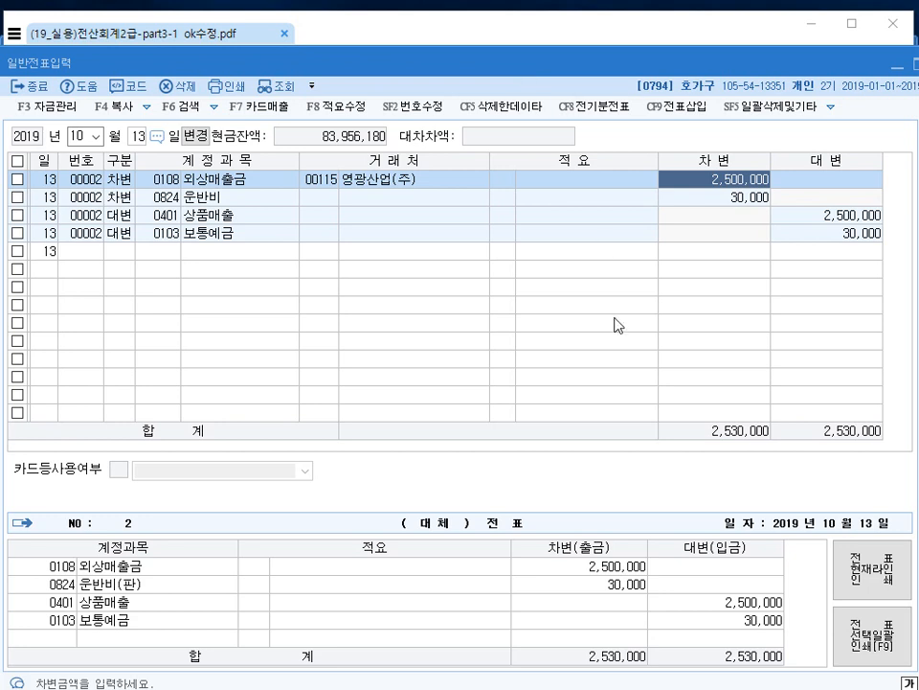
Check the debit and credit amounts of the October 13 voucher against item 8 in the exam PDF.
click(746, 197)
click(740, 181)
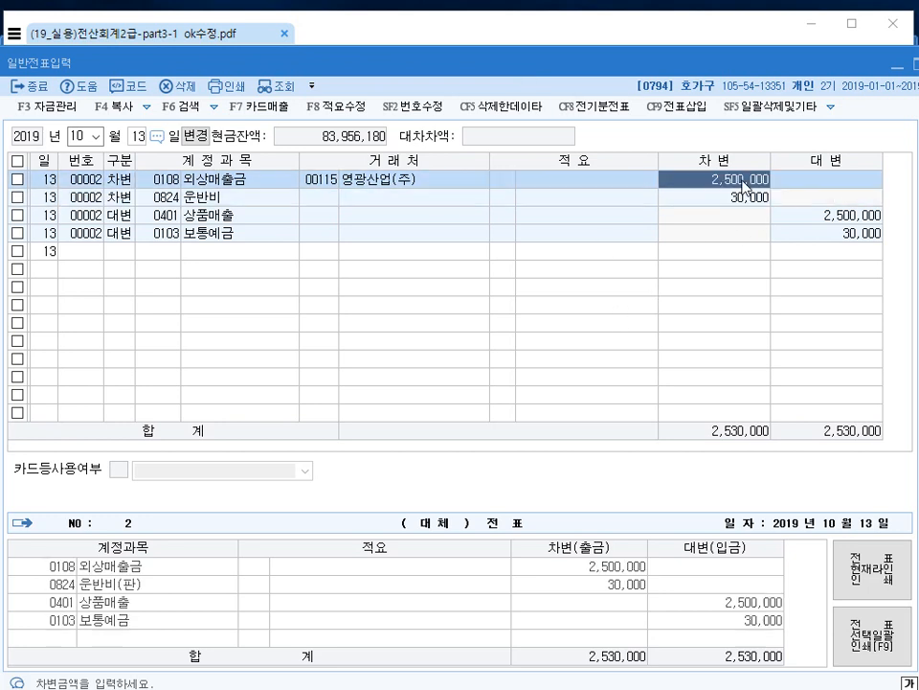
click(840, 215)
click(834, 234)
drag(637, 69, 647, 142)
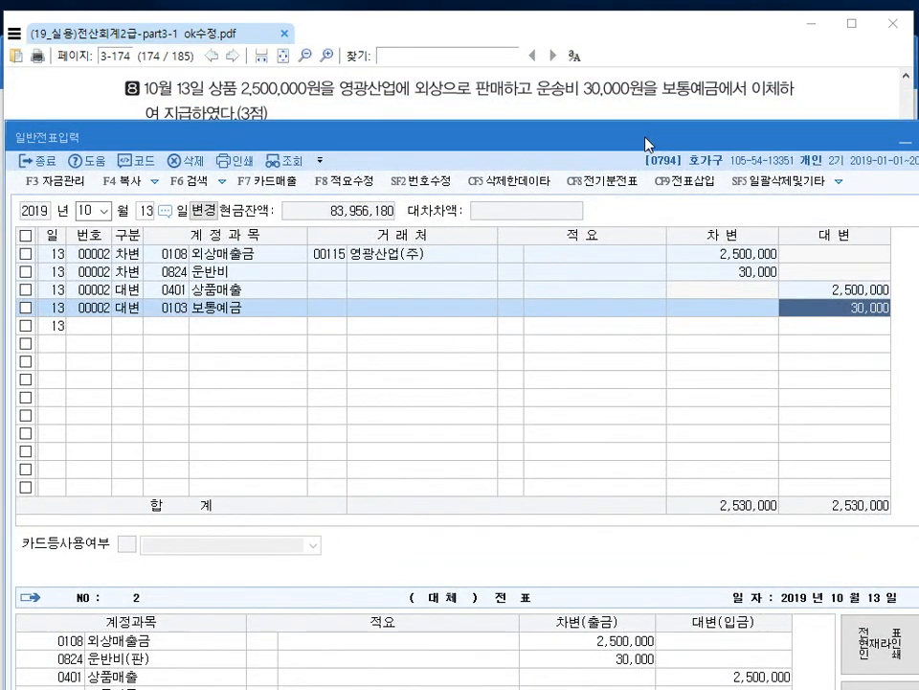
Read the two correction items of question 05 in the exam PDF.
drag(646, 145, 629, 210)
click(426, 155)
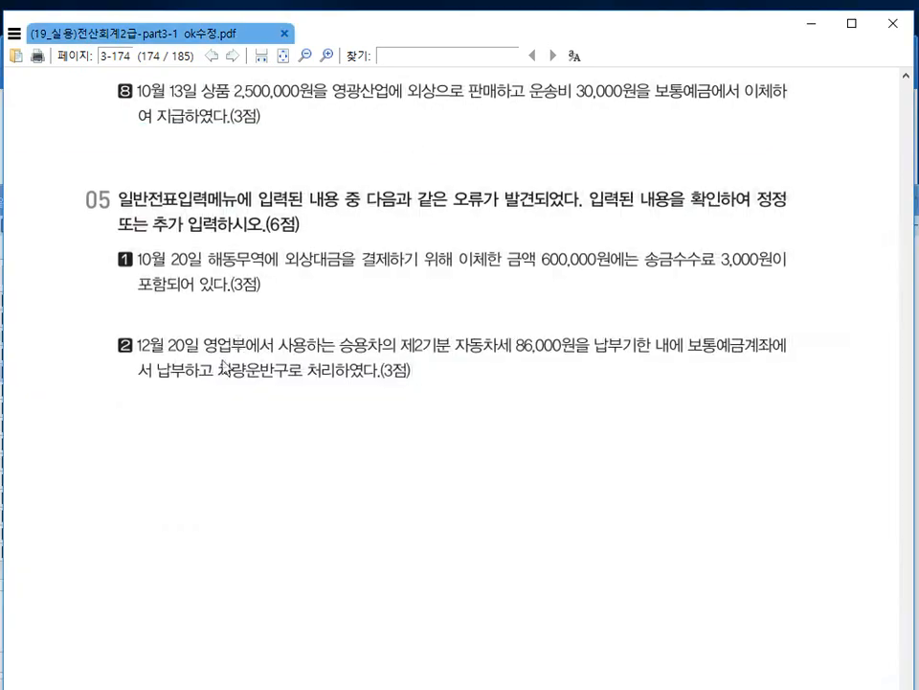
scroll(233, 342, down, 1)
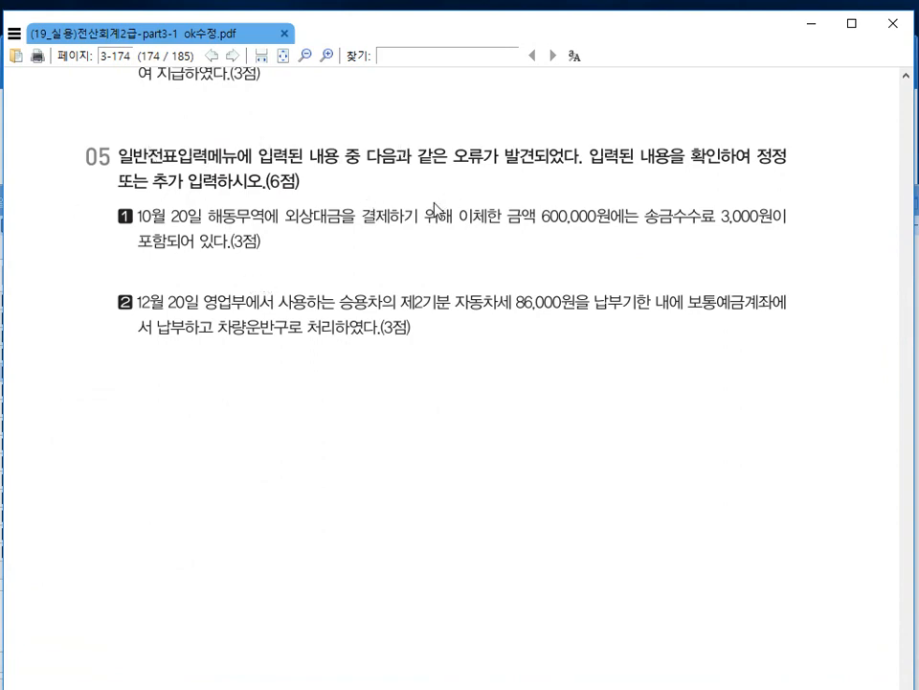
scroll(437, 209, up, 2)
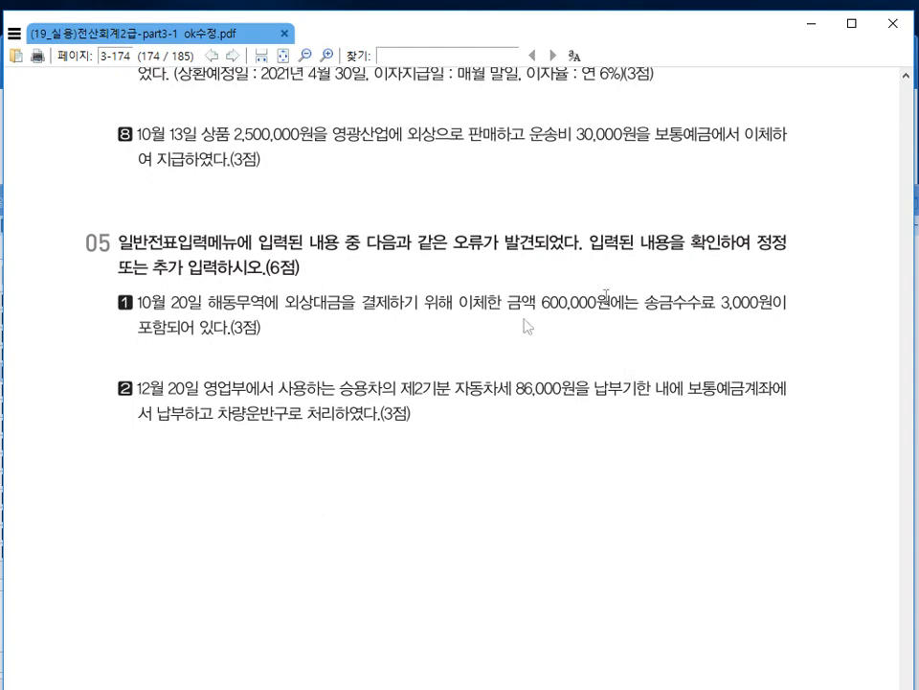
scroll(174, 358, down, 3)
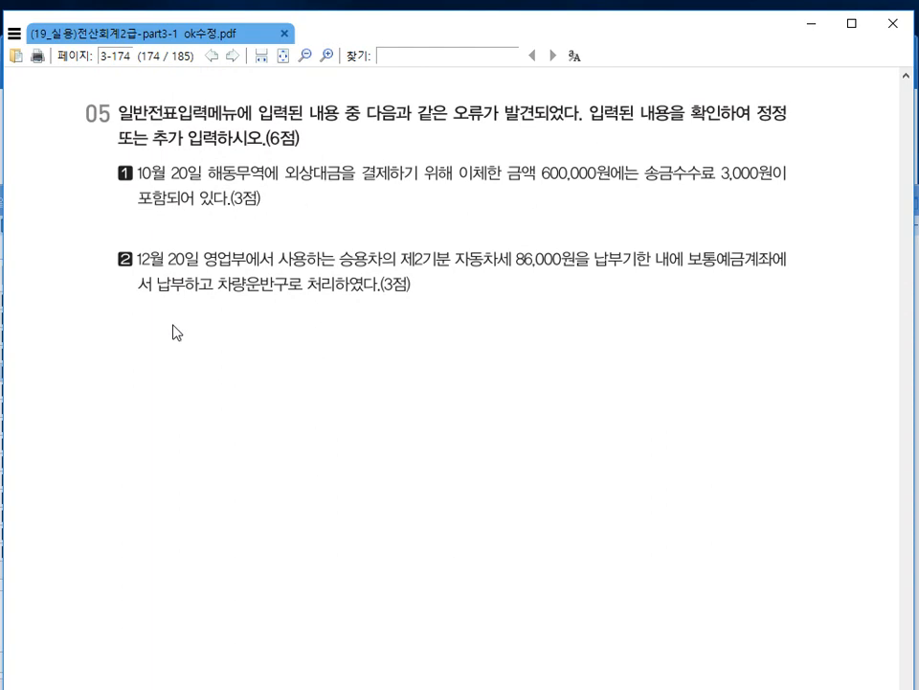
Return to 일반전표입력 and bring up the October 20 vouchers, keeping question 05 item 1 readable above the window.
key(alt+Tab)
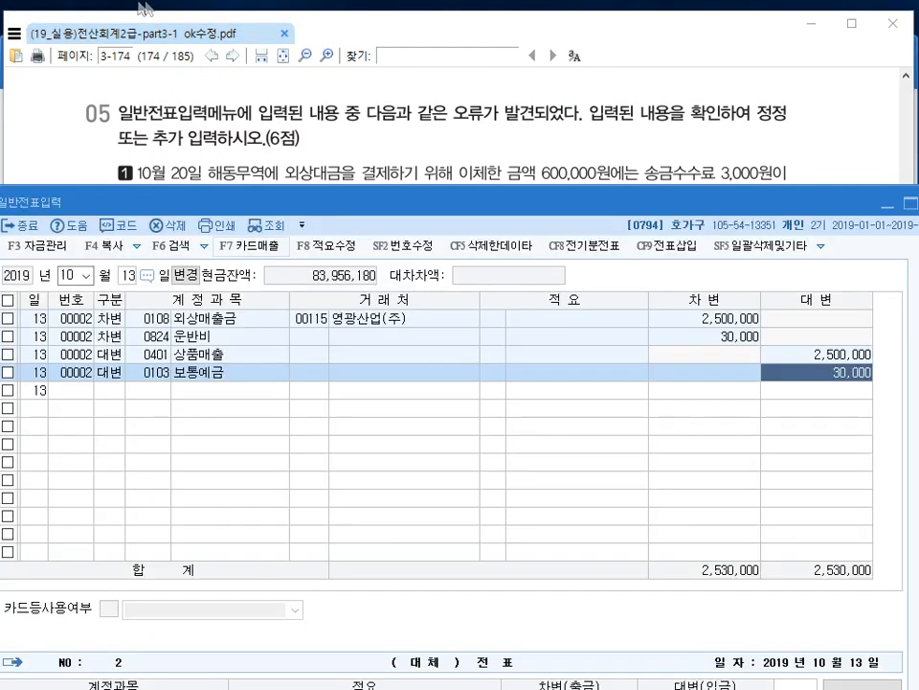
drag(197, 202, 200, 238)
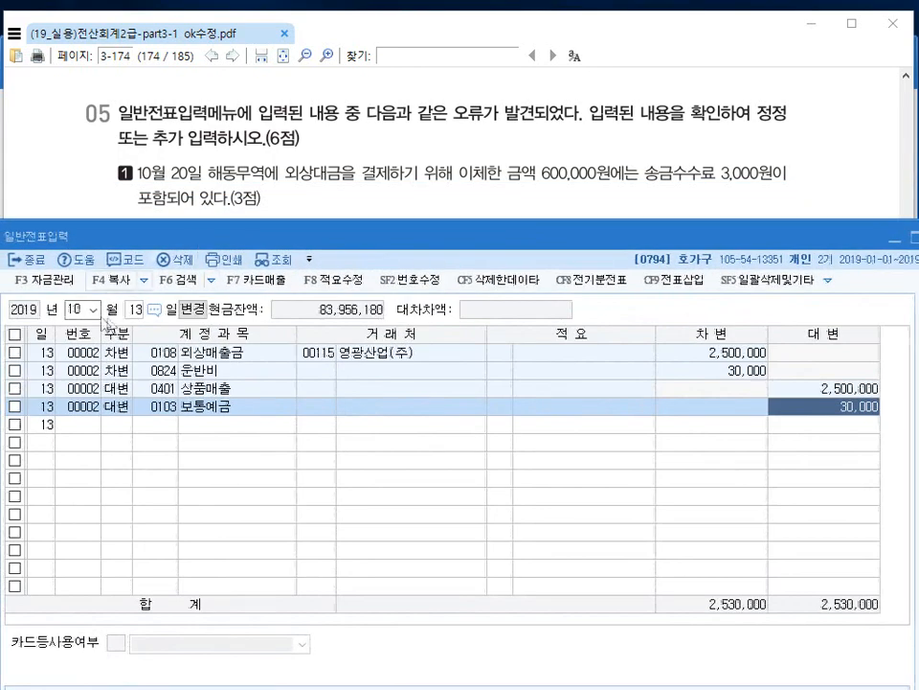
click(129, 309)
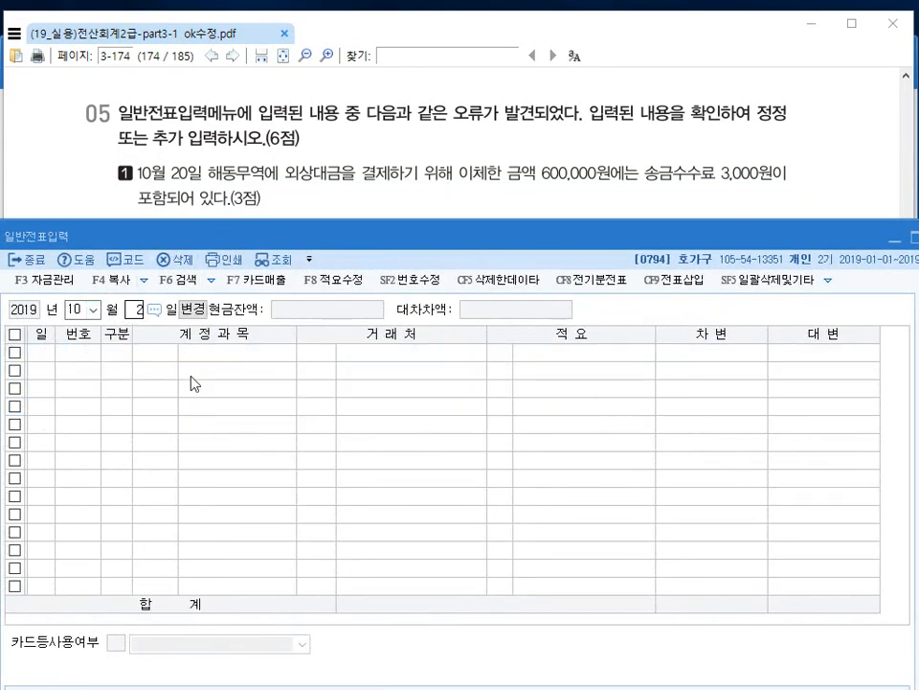
text(20)
key(Return)
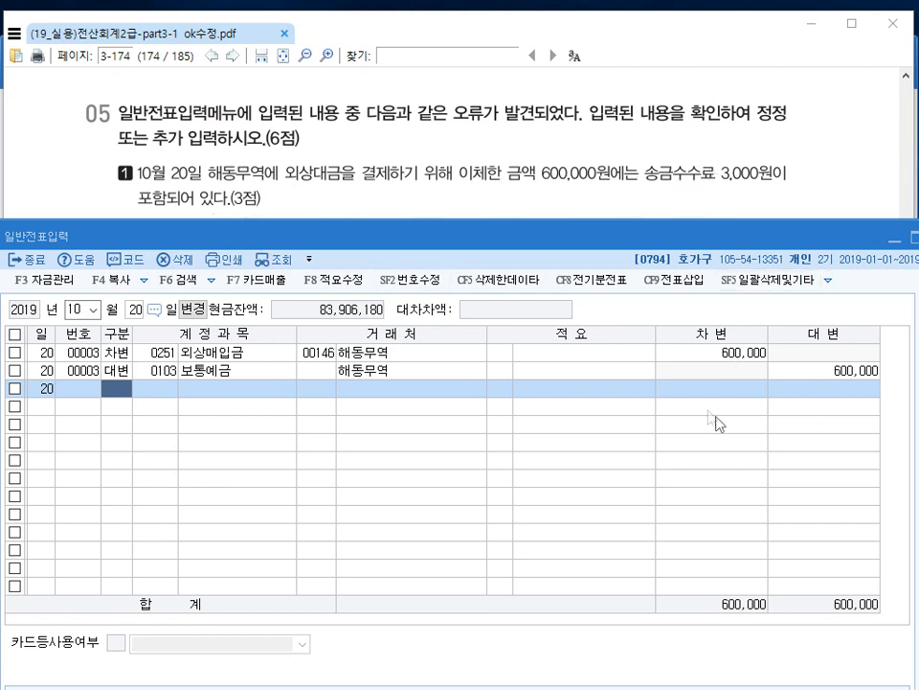
Set the 외상매입금 debit amount for 해동무역 on the October 20 voucher to 597,000.
click(841, 371)
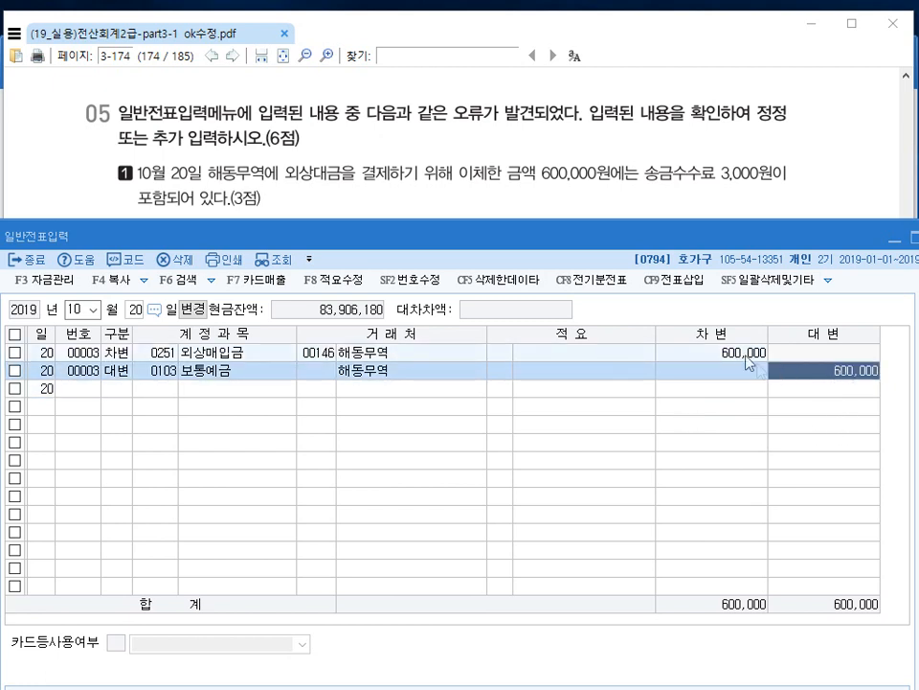
click(744, 354)
click(817, 373)
click(709, 357)
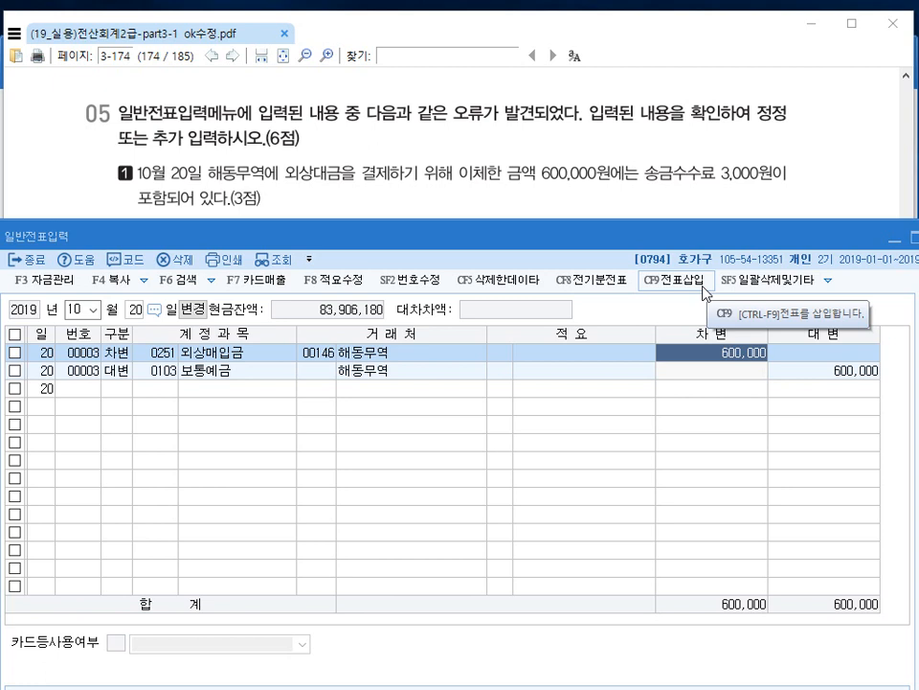
text(597000)
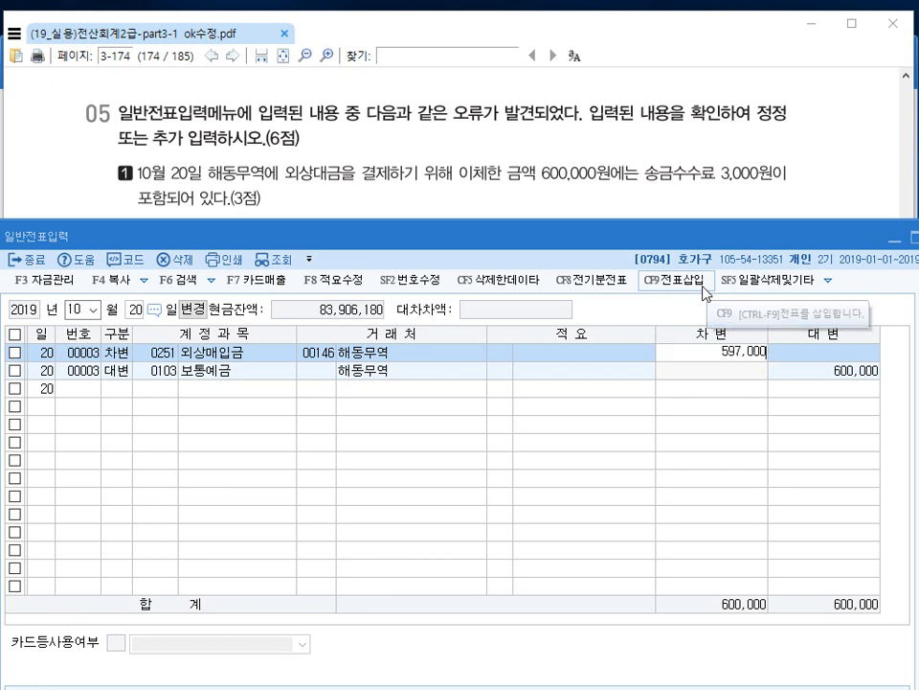
key(Return)
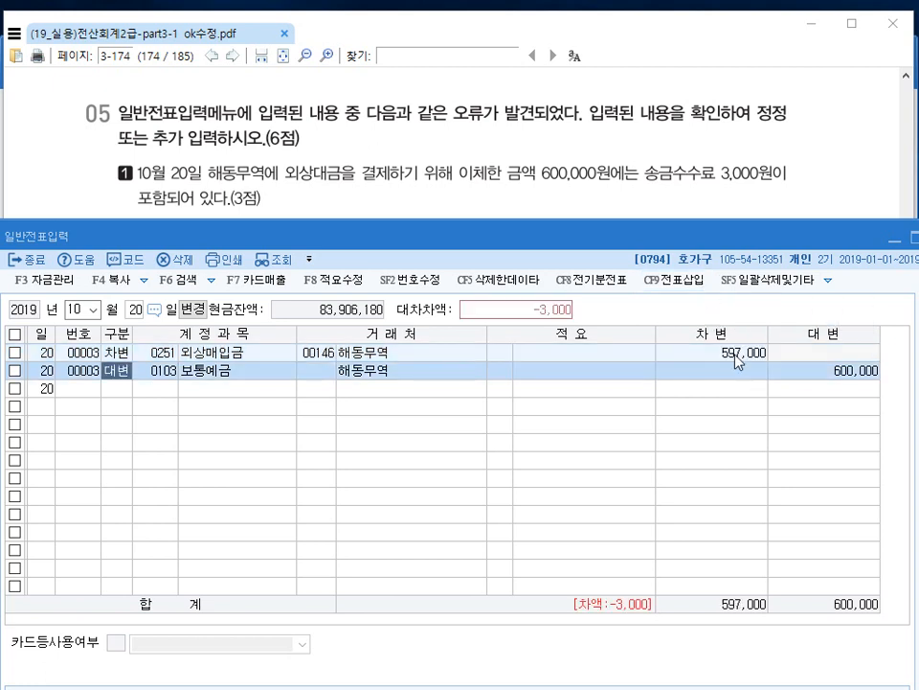
Insert a debit line for account 0831 수수료비용 at 3,000 between the 외상매입금 and 보통예금 lines, without a customer.
click(663, 285)
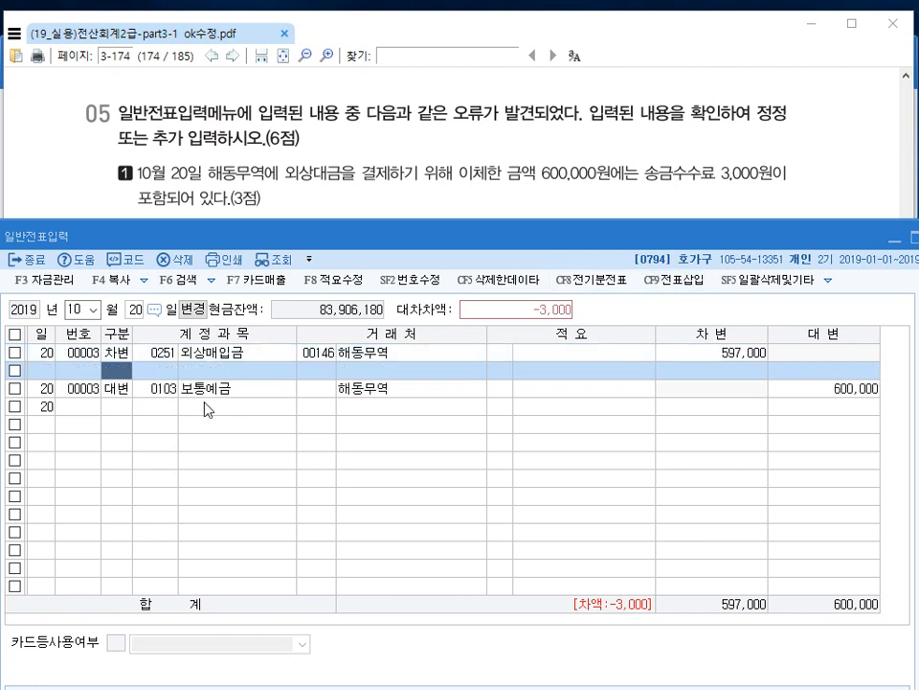
text(3)
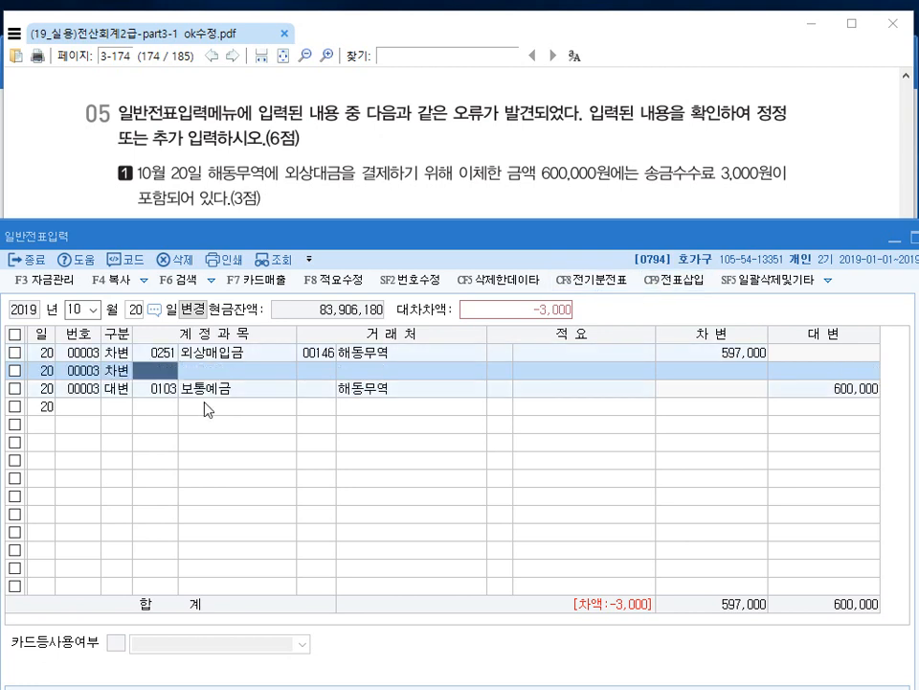
text(831)
key(Return)
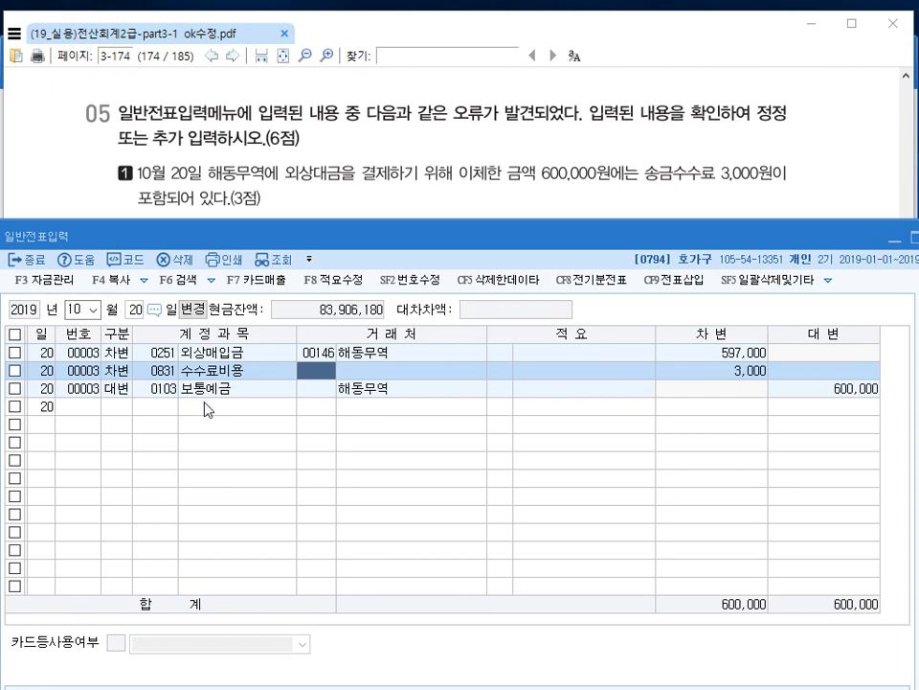
key(Down)
key(Down)
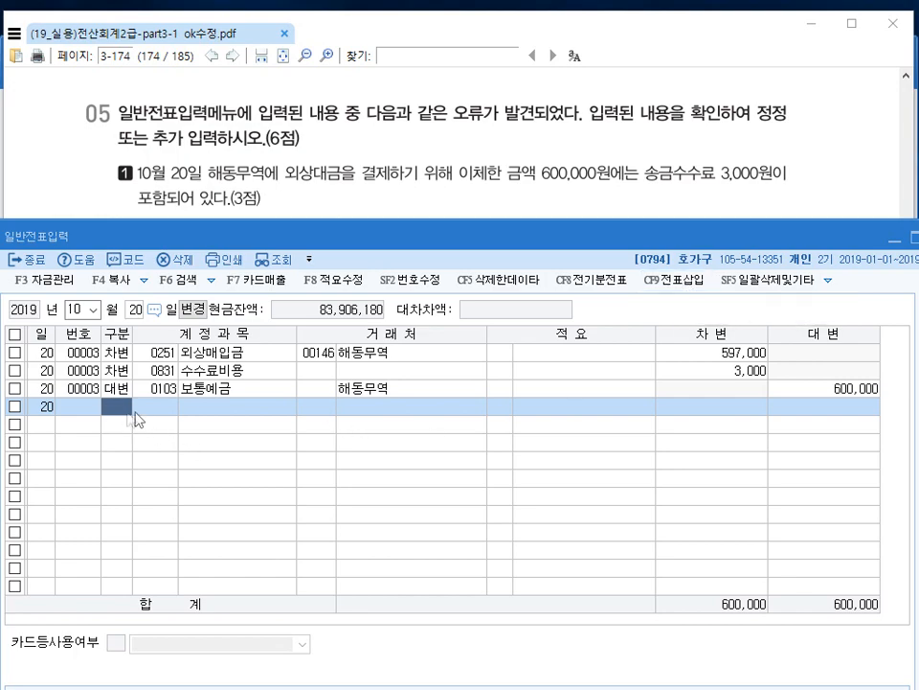
Bring up the December 20 vouchers in 일반전표입력, keeping question 05 item 2 readable above the window.
drag(280, 240, 283, 319)
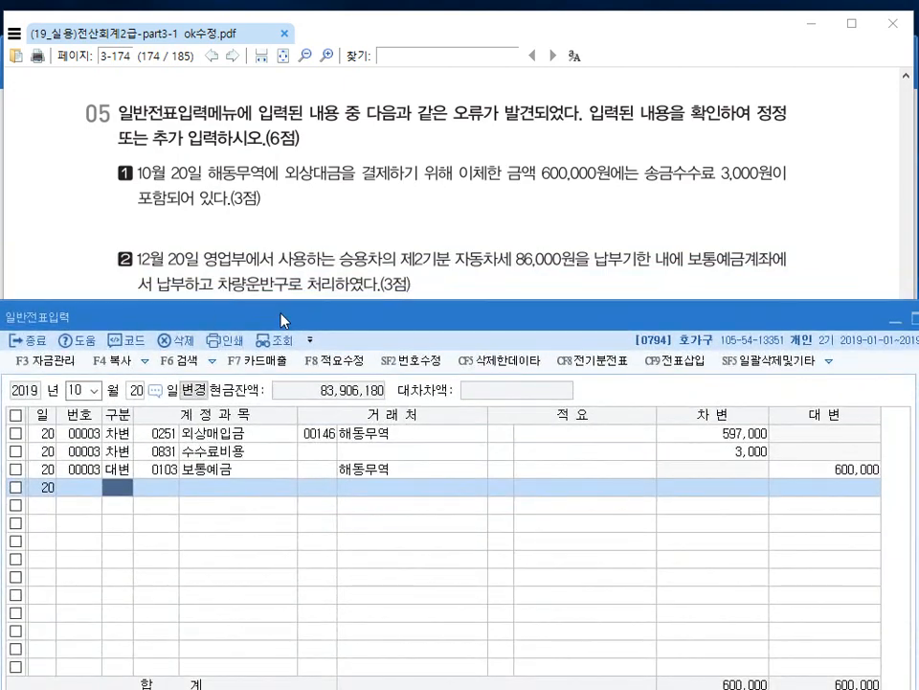
click(94, 392)
text(12)
key(Return)
key(Return)
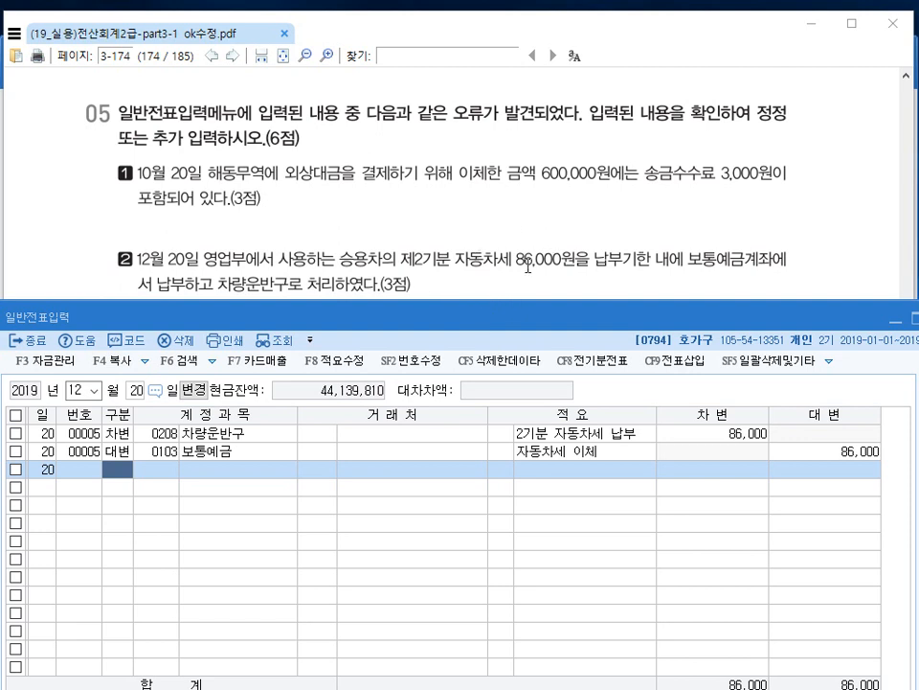
Change the debit account of the December 20 car tax voucher from 차량운반구 to 0817 세금과공과.
click(156, 433)
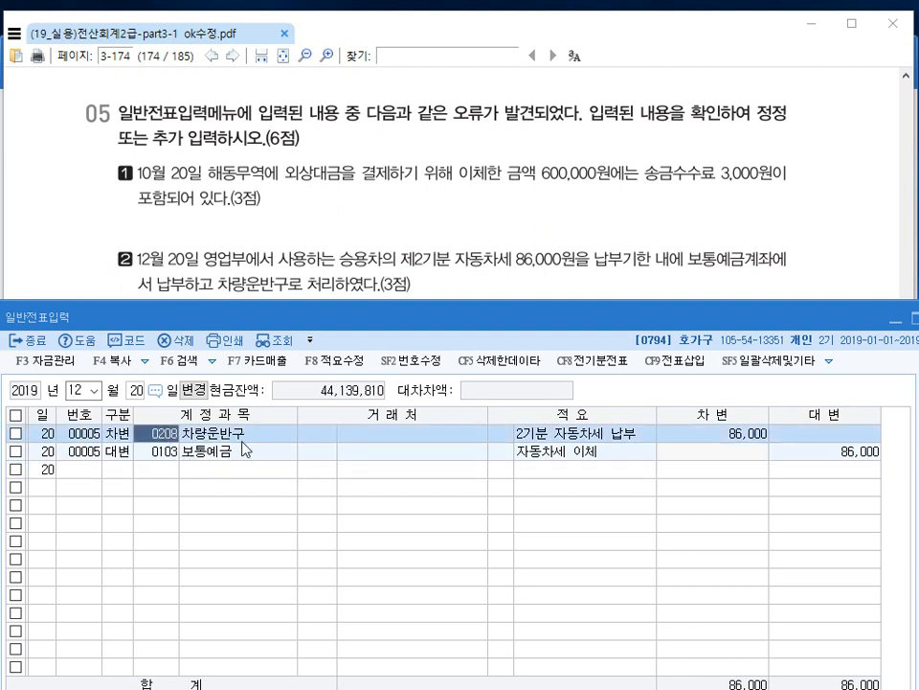
text(0817)
key(Return)
key(Down)
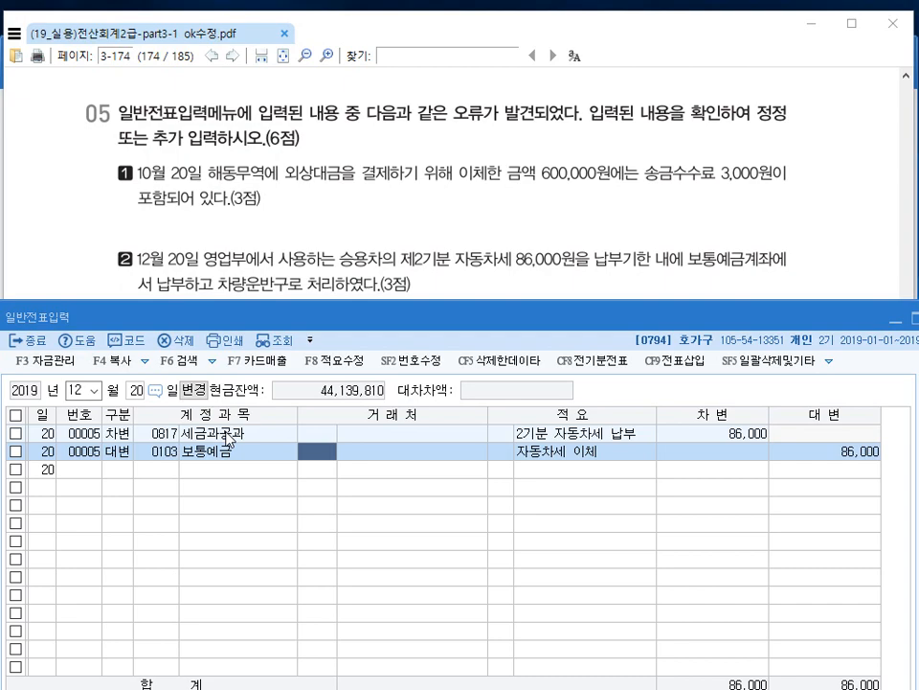
Read the closing adjustment items of question 06 on the next page of the exam PDF.
click(304, 220)
scroll(345, 291, down, 5)
scroll(330, 290, down, 3)
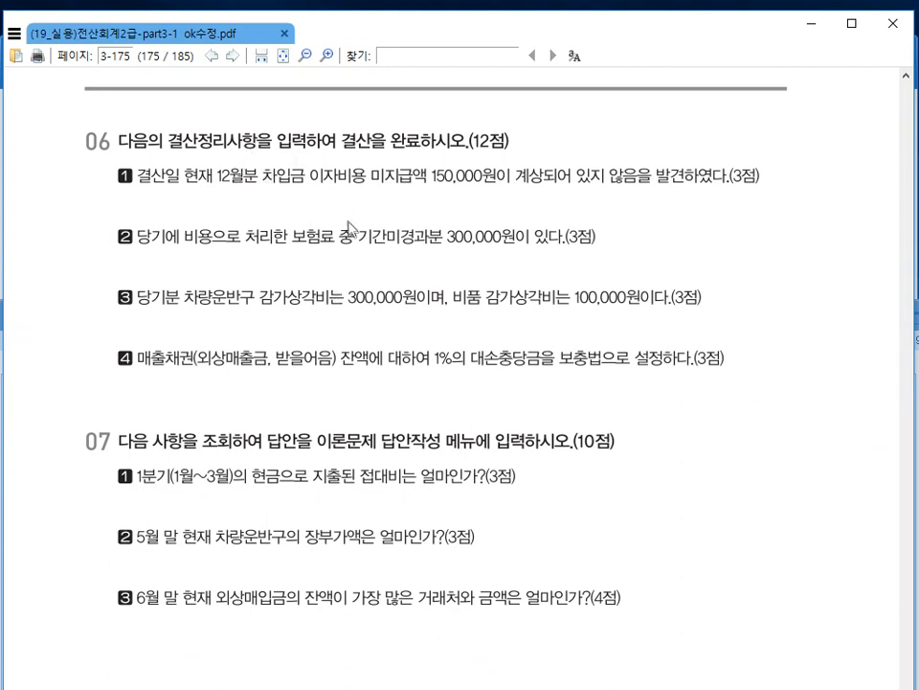
drag(217, 175, 355, 174)
drag(223, 231, 332, 232)
click(286, 230)
mouse_move(90, 183)
mouse_down()
mouse_move(109, 214)
mouse_move(96, 240)
mouse_move(102, 267)
mouse_move(112, 259)
mouse_up()
mouse_move(264, 311)
mouse_down()
mouse_move(292, 310)
mouse_move(297, 319)
mouse_up()
mouse_move(84, 319)
mouse_down()
mouse_move(77, 305)
mouse_move(120, 314)
mouse_up()
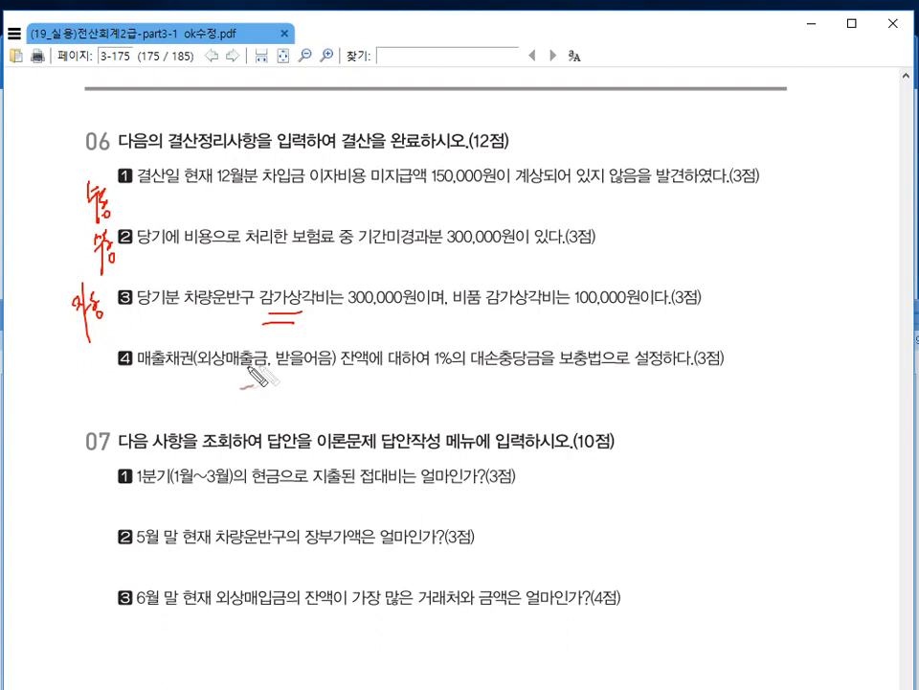
drag(476, 392, 511, 376)
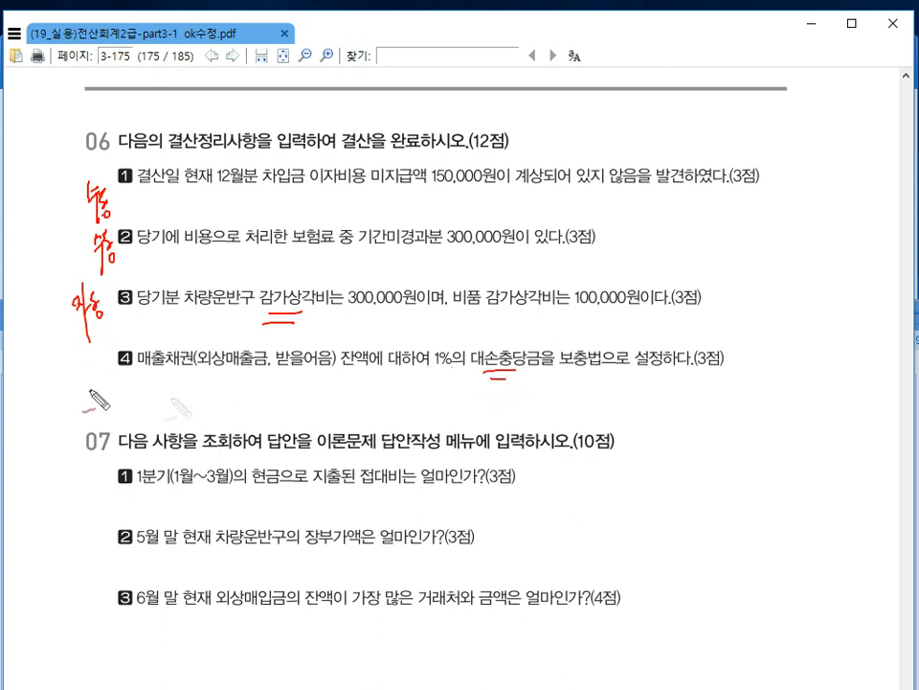
mouse_move(80, 353)
mouse_down()
mouse_move(108, 373)
mouse_move(92, 377)
mouse_up()
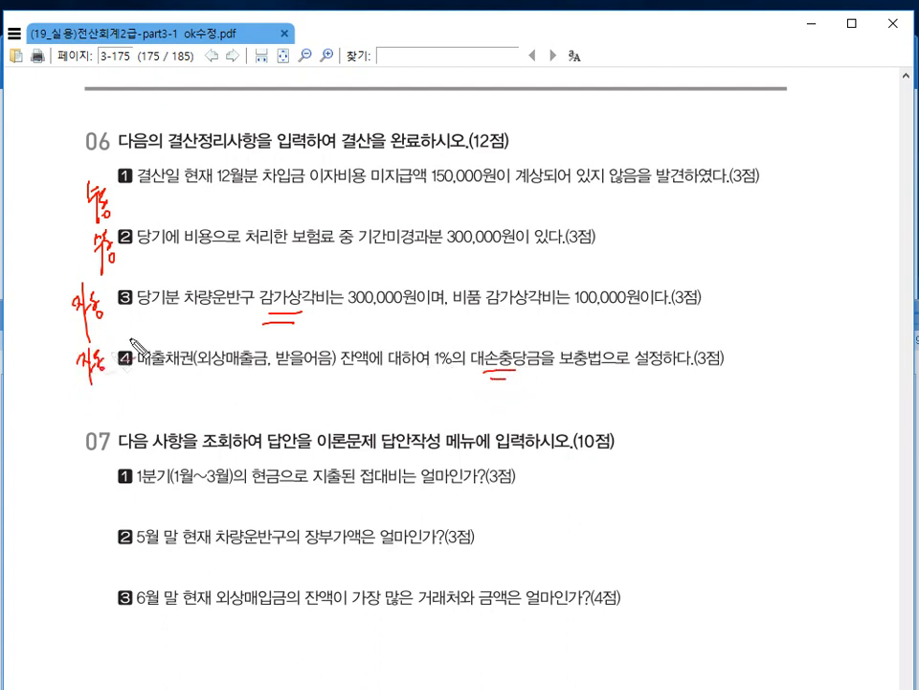
mouse_move(606, 199)
mouse_down()
mouse_move(618, 197)
mouse_move(623, 240)
mouse_move(639, 203)
mouse_move(654, 251)
mouse_move(663, 226)
mouse_move(675, 244)
mouse_up()
drag(709, 285, 707, 345)
mouse_move(721, 304)
mouse_down()
mouse_move(752, 306)
mouse_move(766, 319)
mouse_move(819, 311)
mouse_up()
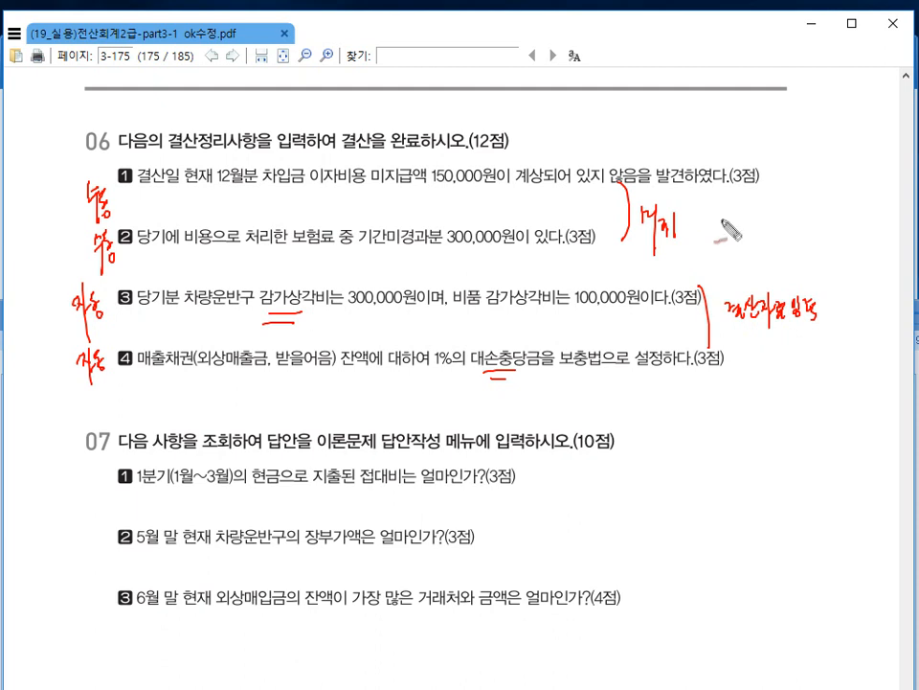
mouse_move(725, 217)
mouse_down()
mouse_move(726, 235)
mouse_move(741, 236)
mouse_up()
drag(753, 328, 761, 356)
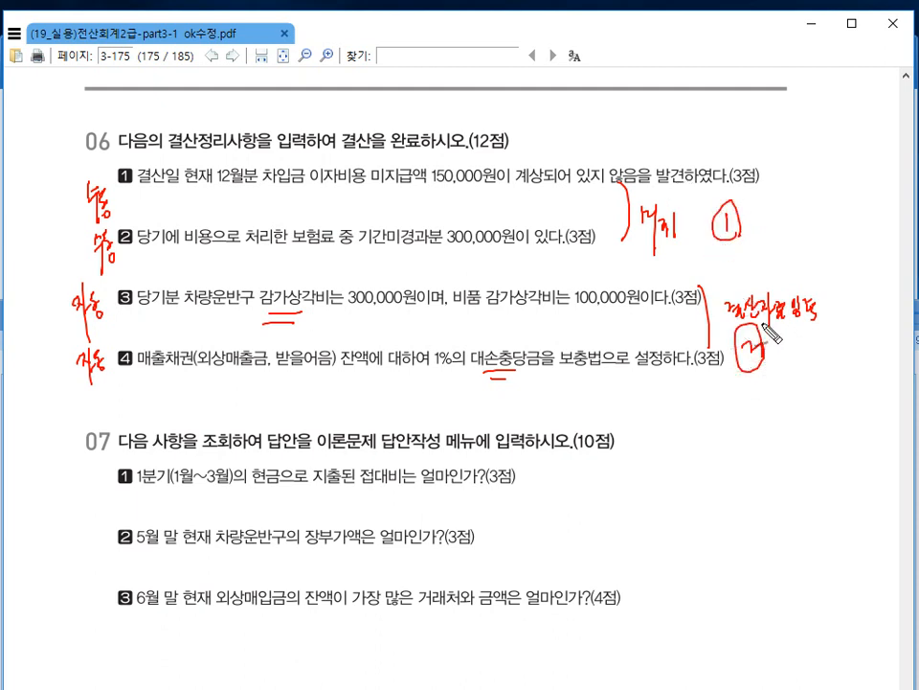
key(Escape)
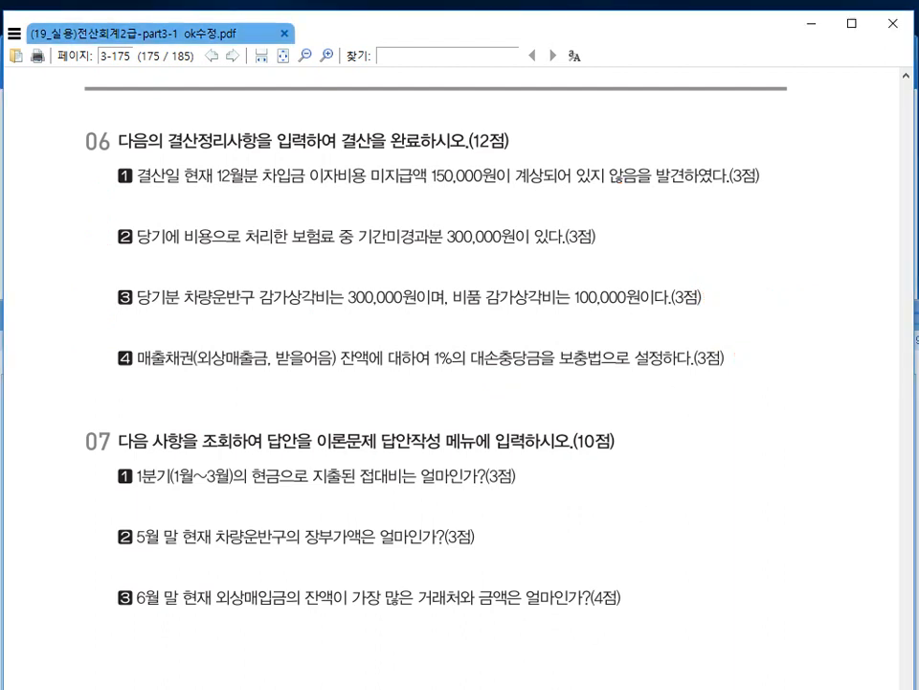
Return to 일반전표입력 and open the December 31 vouchers, keeping question 06 item 1 readable above the window.
click(73, 687)
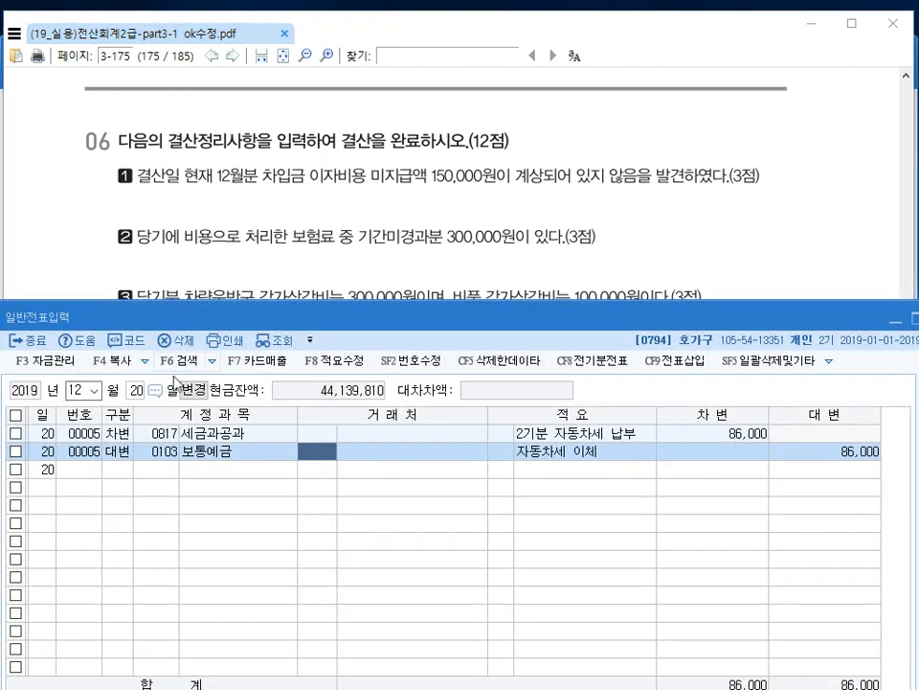
click(135, 393)
text(31)
key(Return)
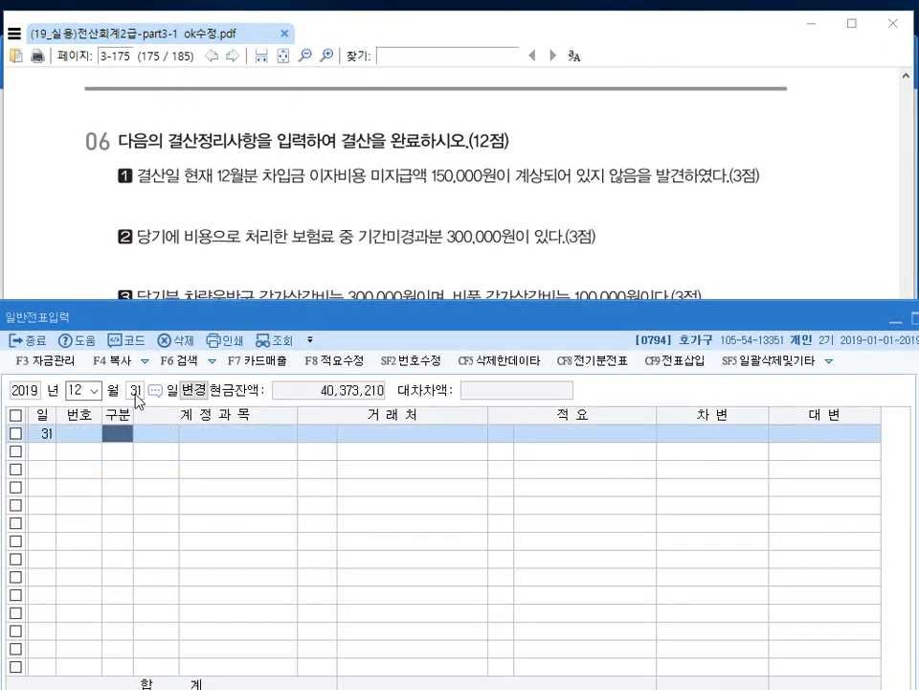
drag(274, 322, 294, 325)
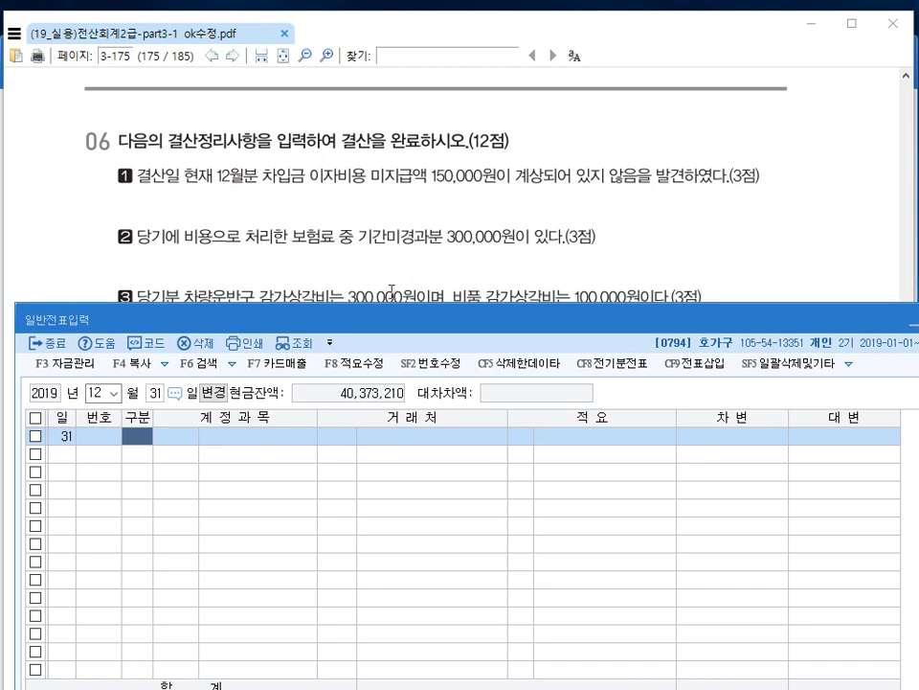
drag(381, 308, 363, 239)
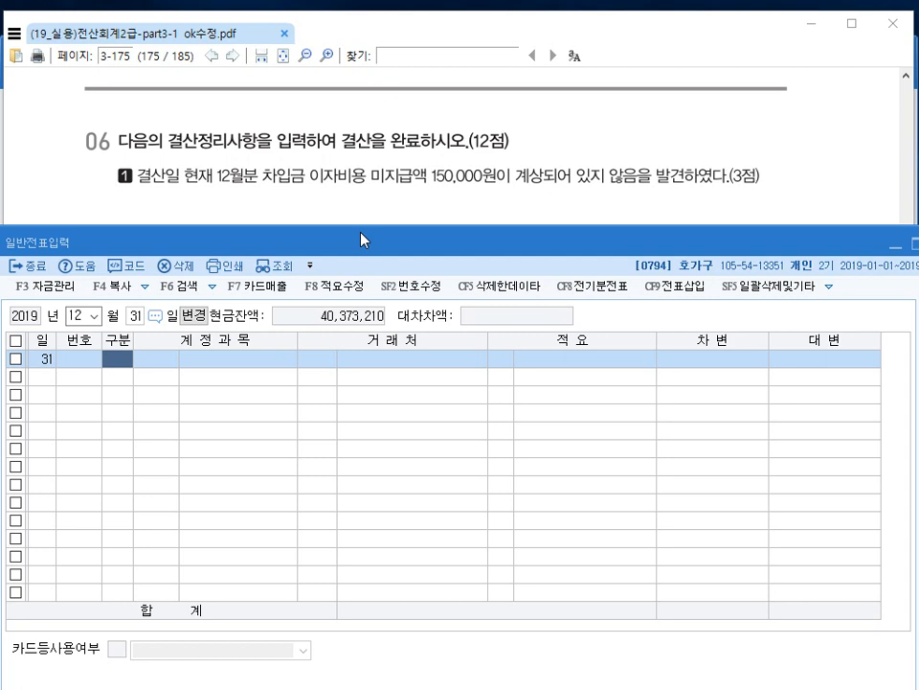
Enter a December 31 debit line for account 0951 이자비용 at 150,000, leaving customer and 적요 blank.
text(3)
key(Return)
text(951)
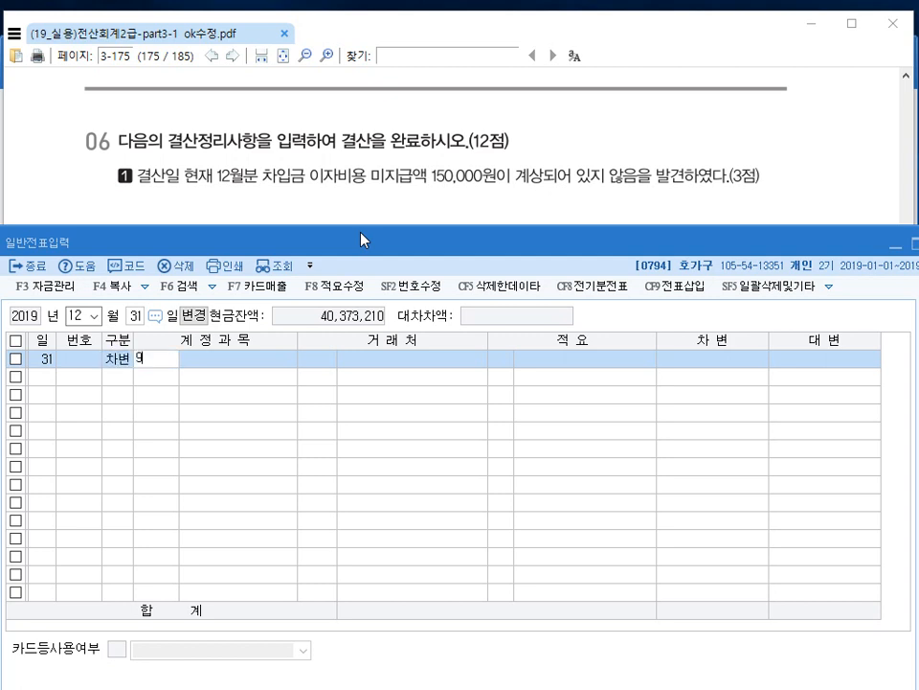
key(Return)
key(Return)
key(Return)
text(150000)
key(Return)
Complete the December 31 interest voucher with a credit line for account 0262 미지급비용 at 150,000, leaving customer and 적요 blank.
text(4)
key(Return)
text(262)
key(Return)
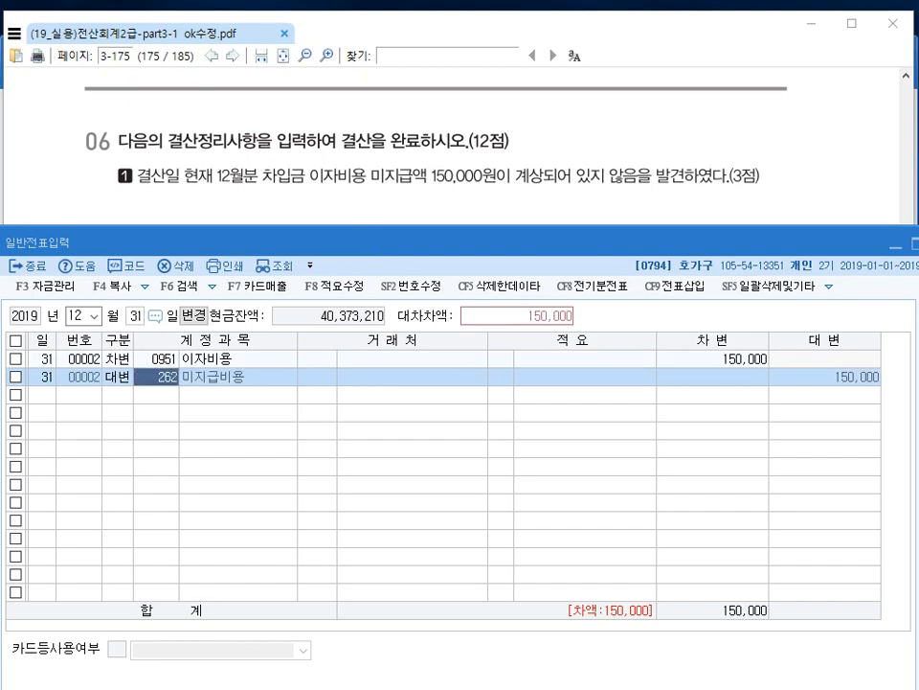
key(Return)
key(Return)
key(Return)
Reveal question 06 item 2 and enter a December 31 debit line for account 0133 선급비용 at 300,000.
drag(362, 239, 362, 293)
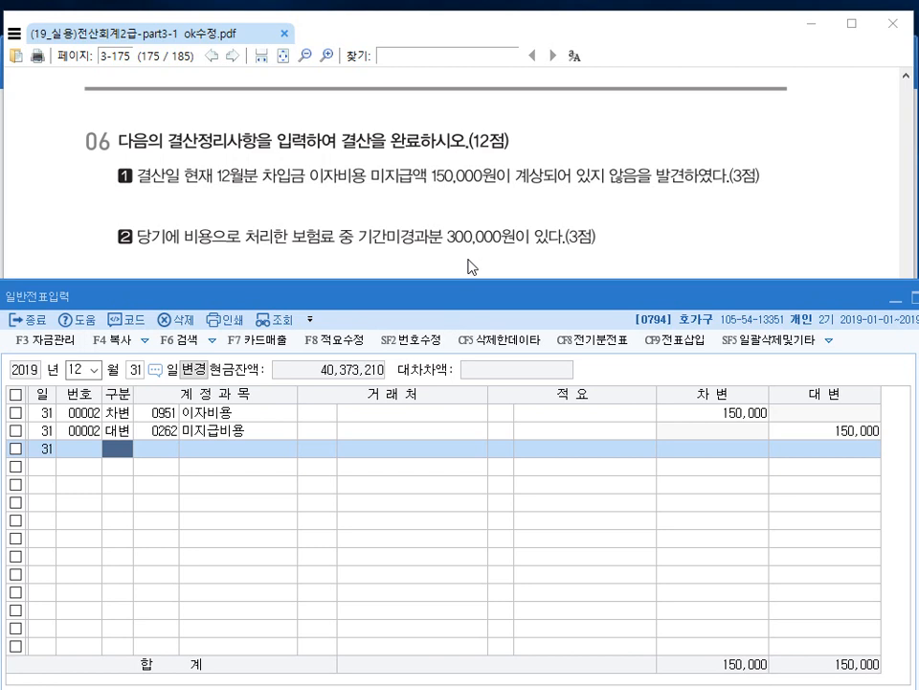
text(3)
key(Return)
text(133)
key(Return)
key(Return)
key(Return)
text(300000)
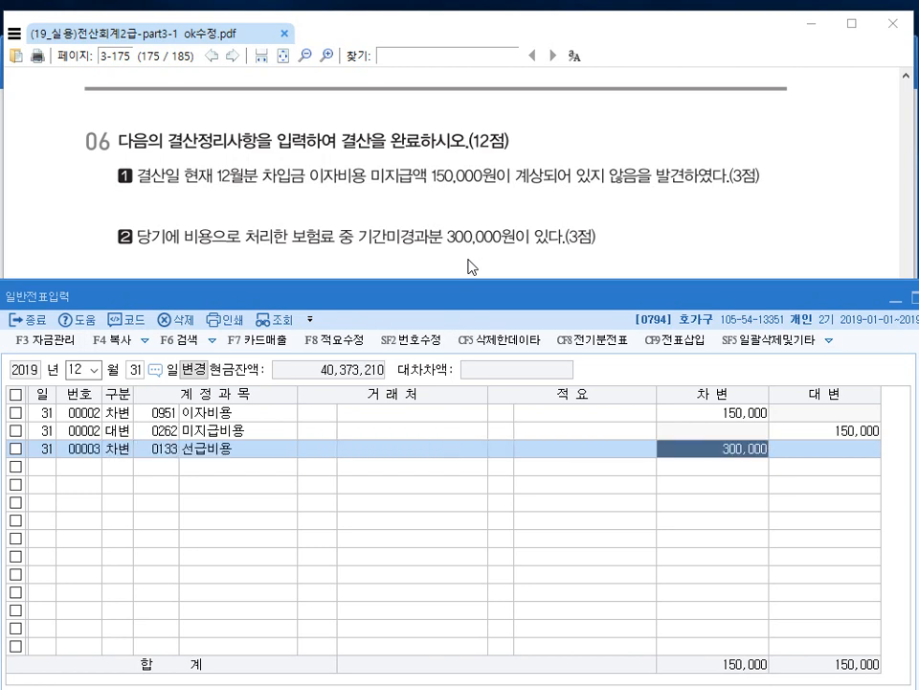
key(Return)
Balance the prepaid insurance voucher with a credit line for account 0821 보험료 at 300,000, leaving customer and 적요 blank.
text(4)
key(Return)
text(821)
key(Return)
key(Return)
key(Return)
key(Return)
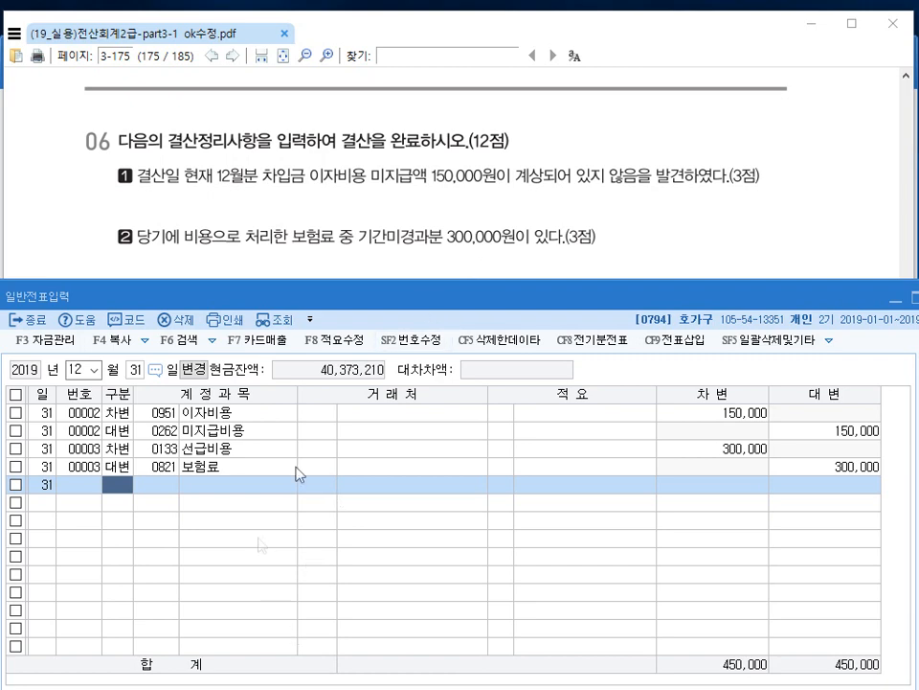
click(729, 450)
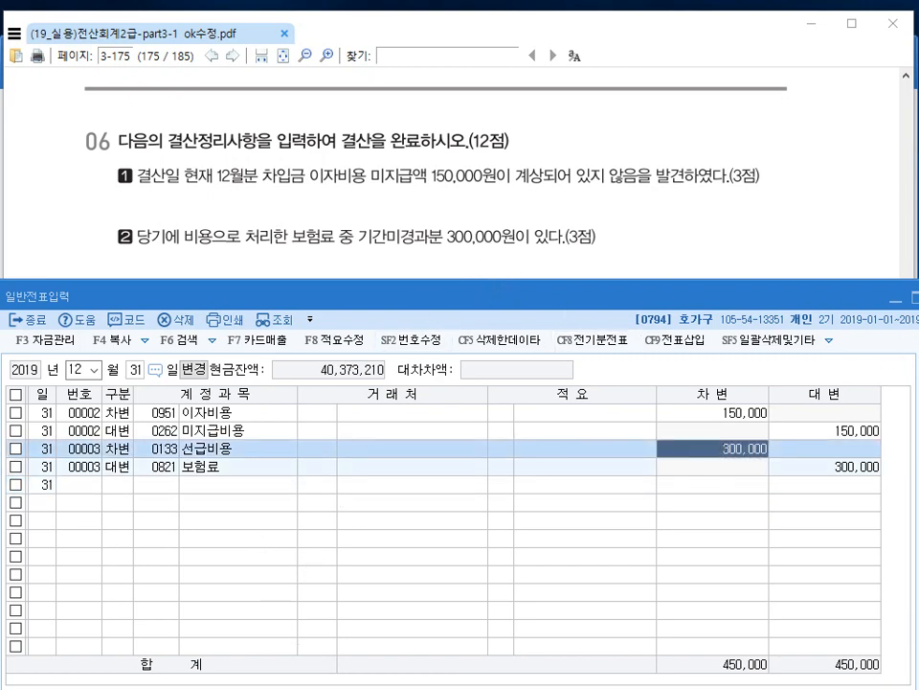
Close 일반전표입력, bring question 06 items 3 and 4 into view, and open 결산자료입력 for January to December 2019.
click(917, 298)
click(381, 334)
scroll(433, 362, down, 3)
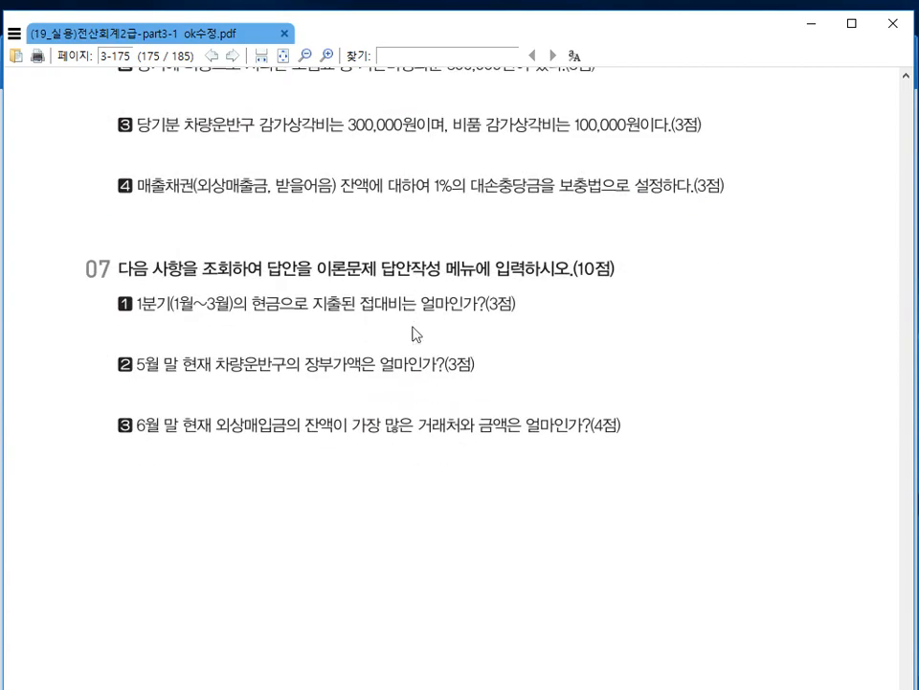
key(alt+Tab)
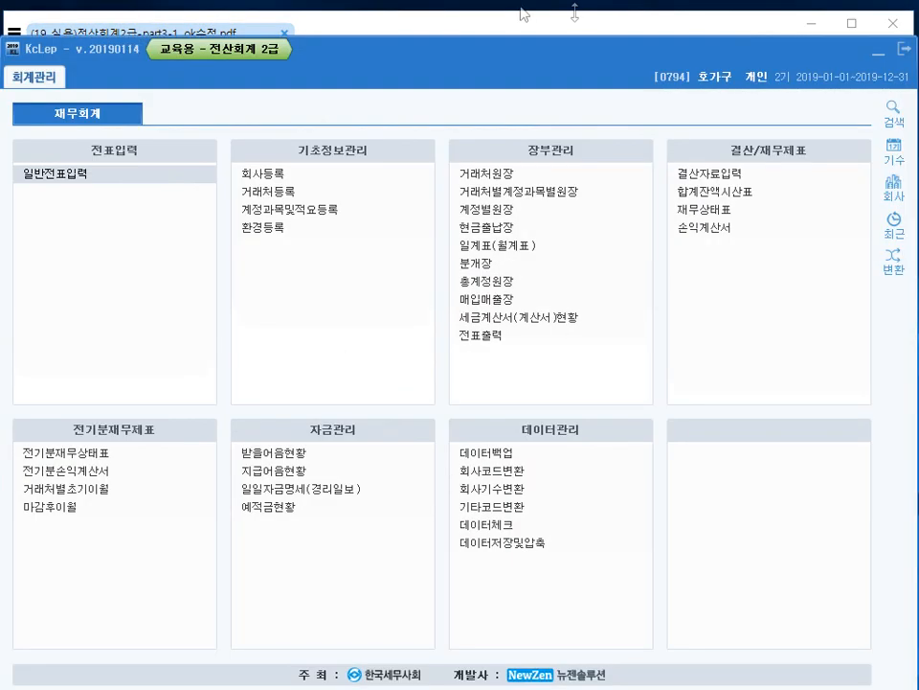
drag(540, 54, 556, 244)
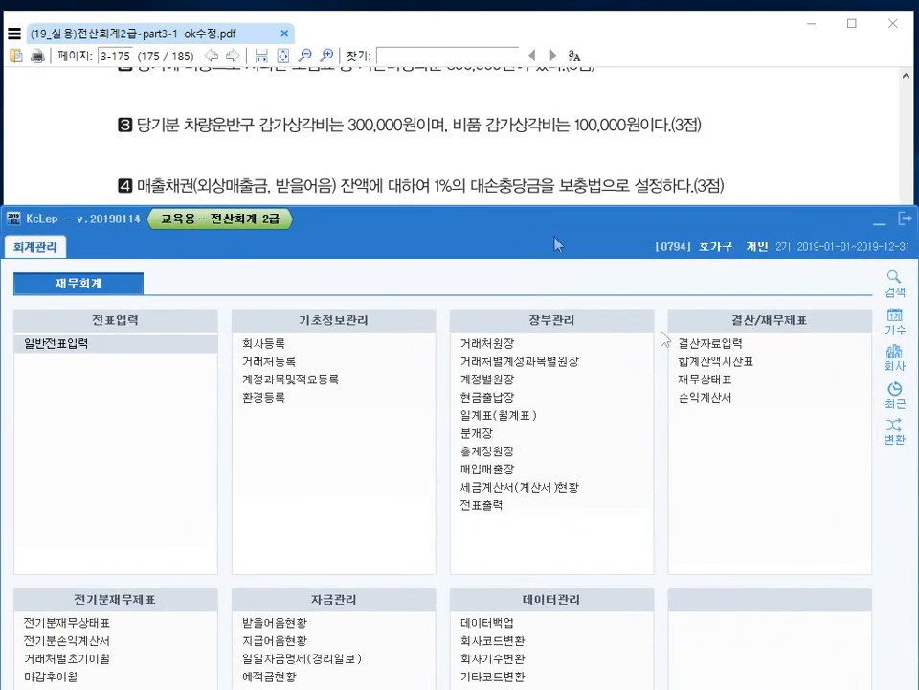
click(710, 346)
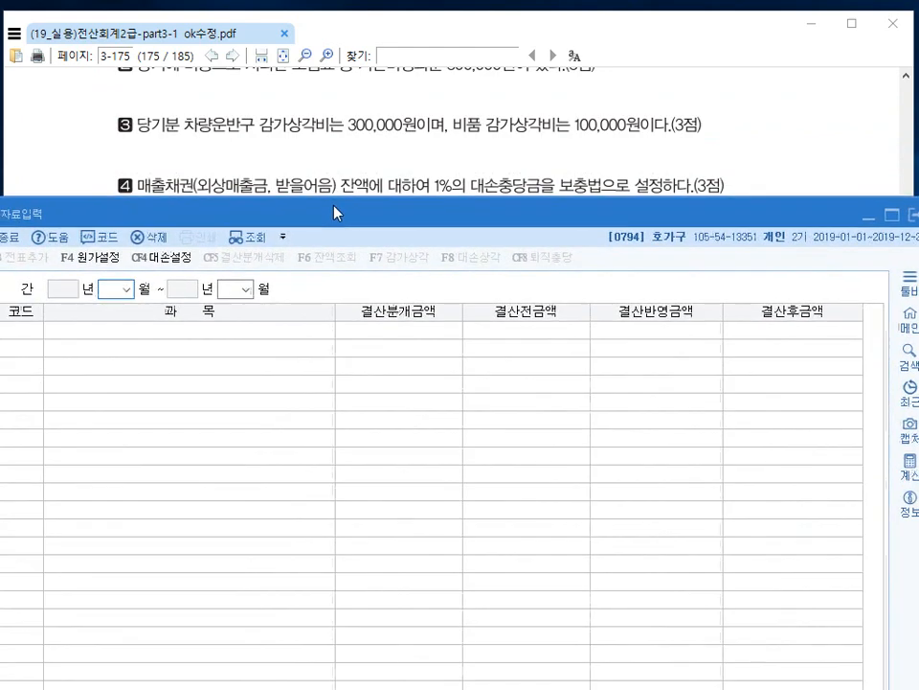
text(12)
key(Return)
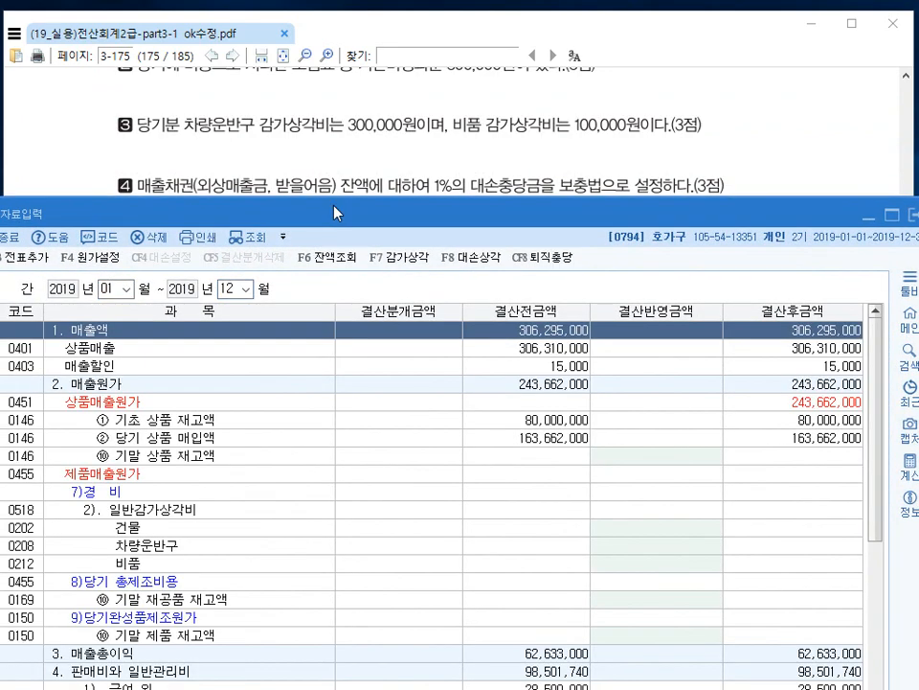
Under 판매비와 일반관리비, set the 감가상각비 closing amounts to 300,000 for 차량운반구 and 100,000 for 비품.
drag(335, 213, 344, 175)
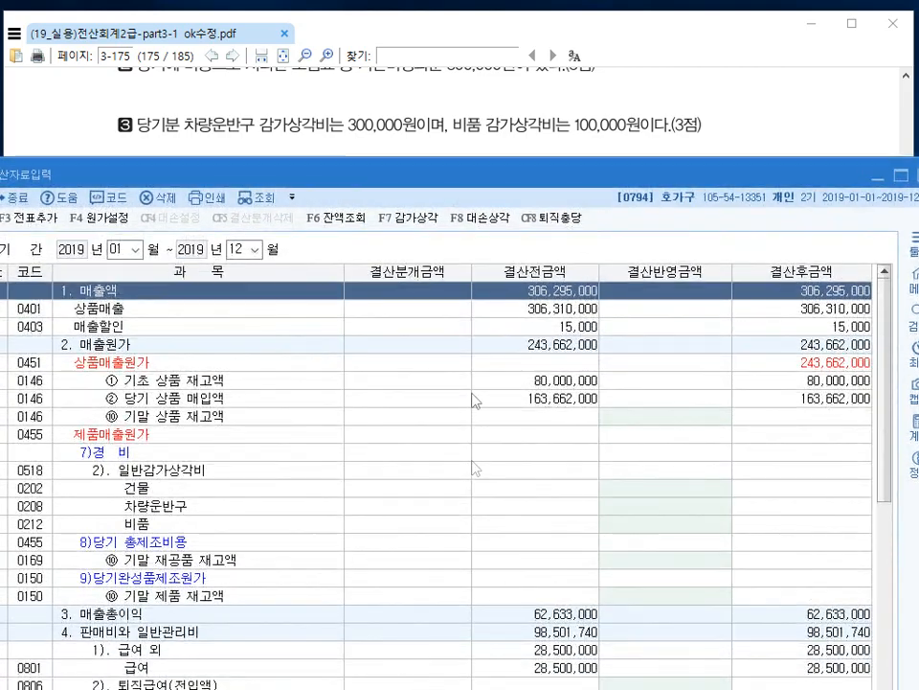
click(492, 434)
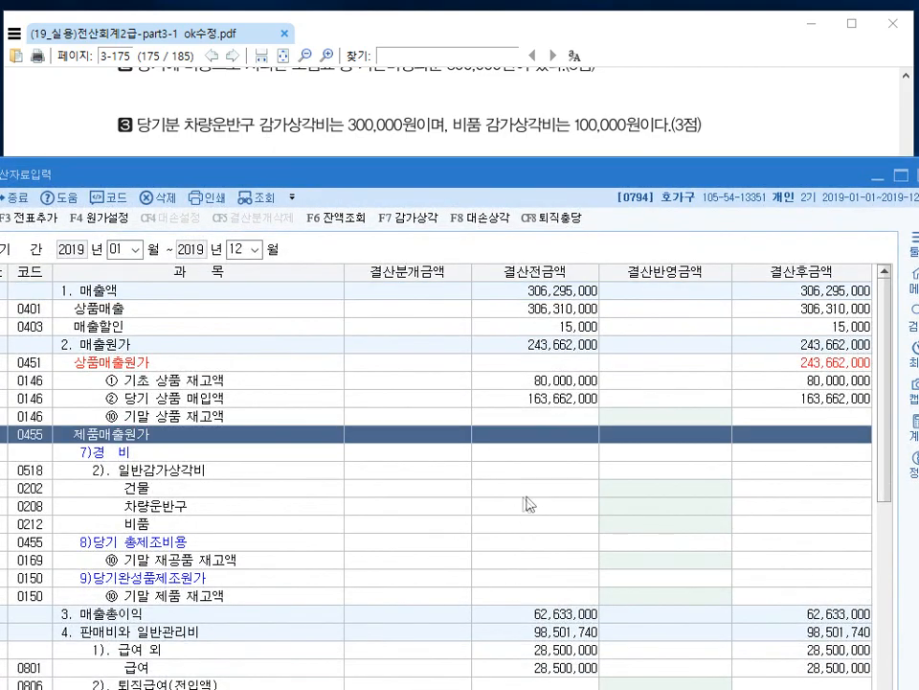
scroll(565, 508, down, 3)
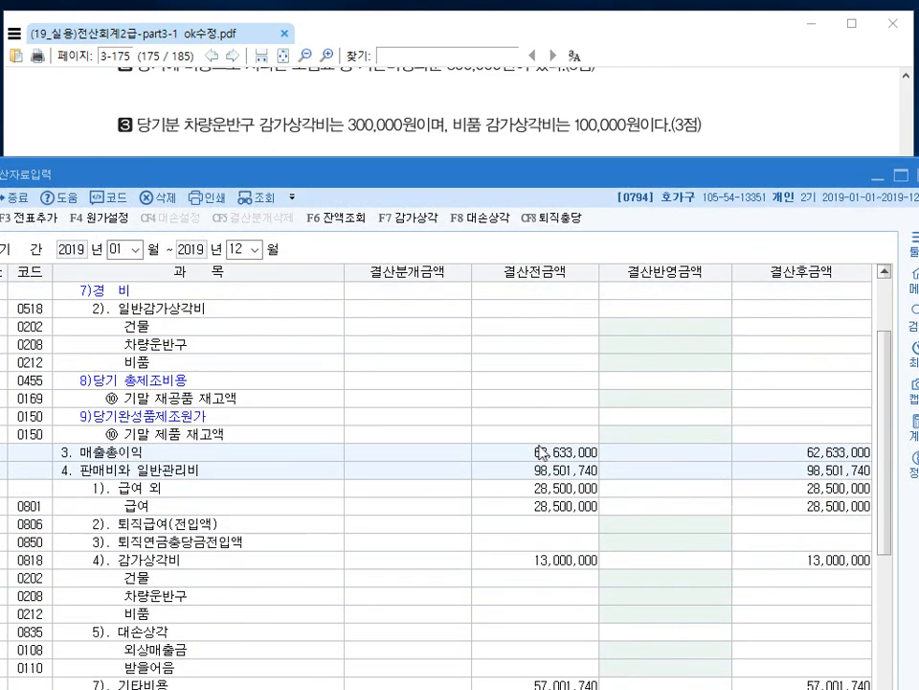
scroll(531, 445, down, 2)
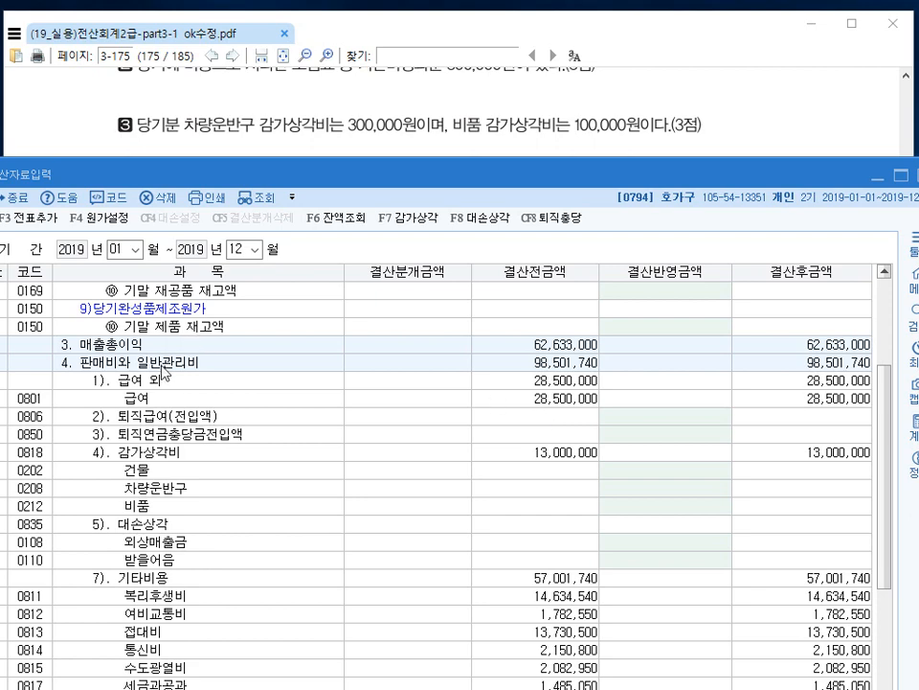
click(162, 368)
scroll(161, 371, down, 2)
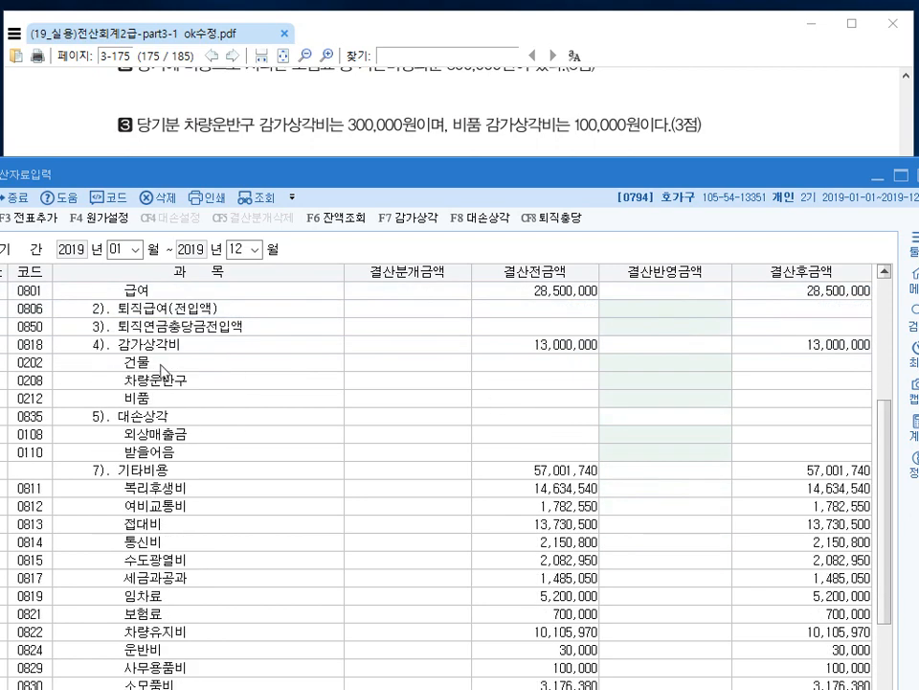
click(152, 347)
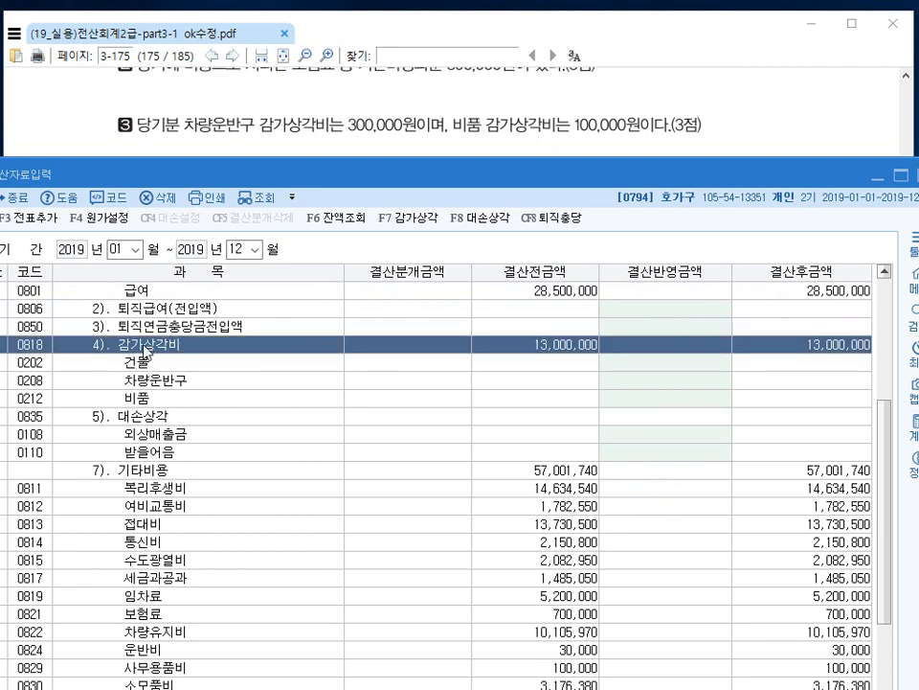
click(565, 381)
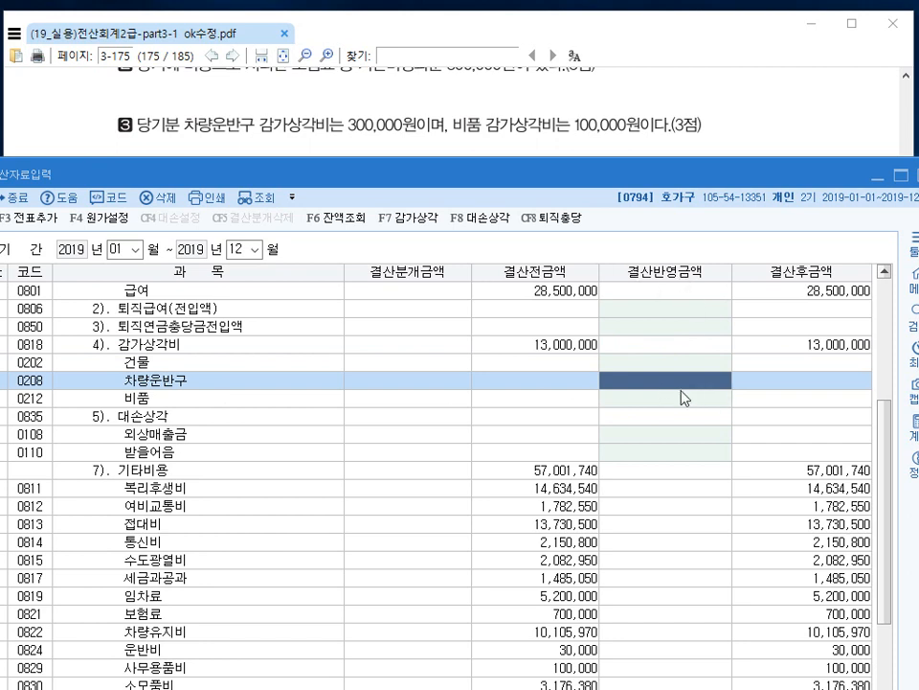
text(3000000)
key(Return)
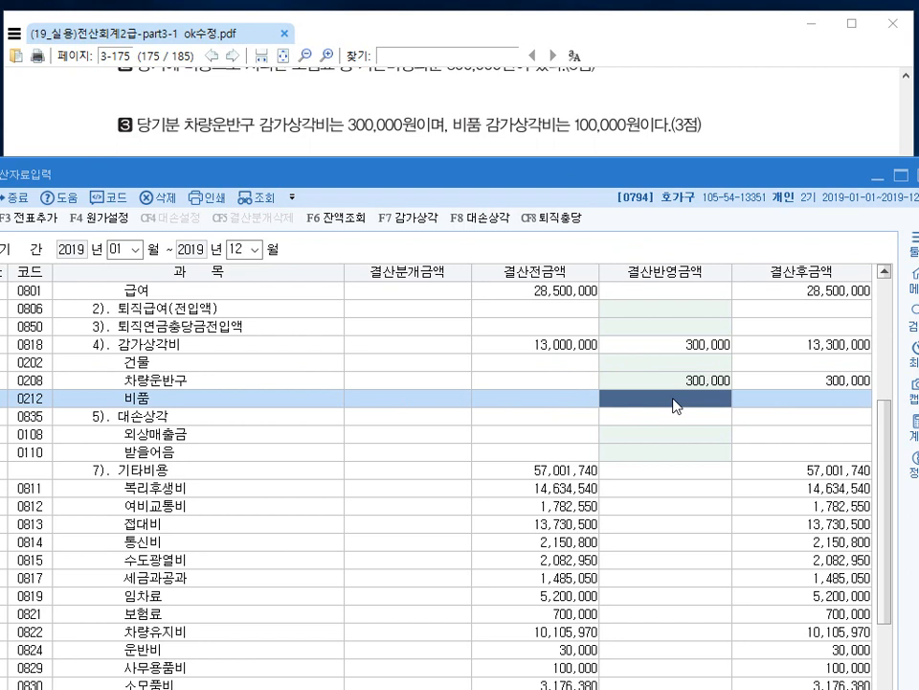
text(100000)
key(Return)
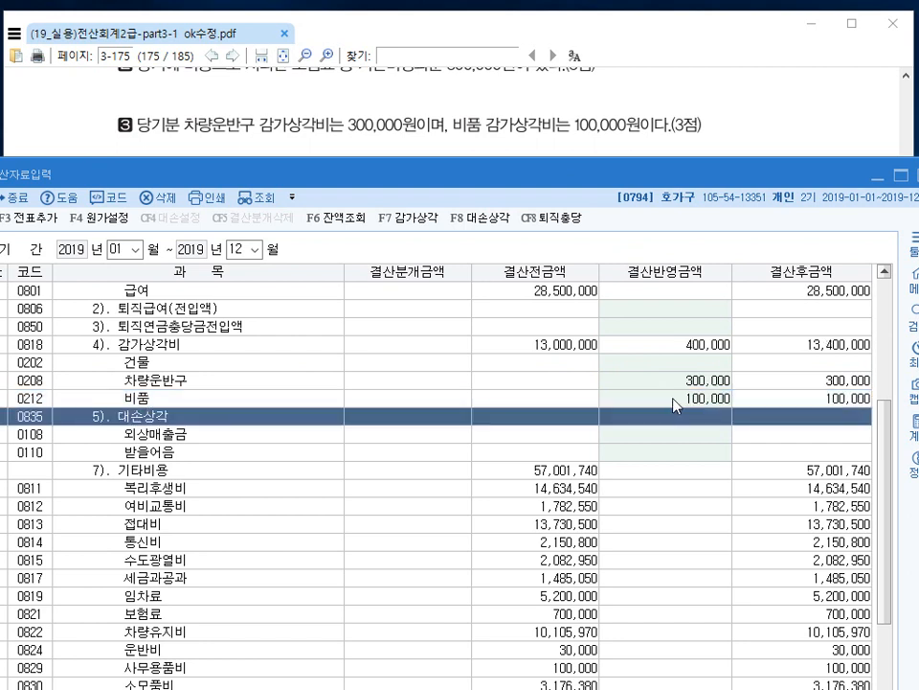
Reveal question 06 item 4, open the 대손상각 calculation and check the additional amounts for 외상매출금 and 받을어음.
drag(488, 171, 500, 214)
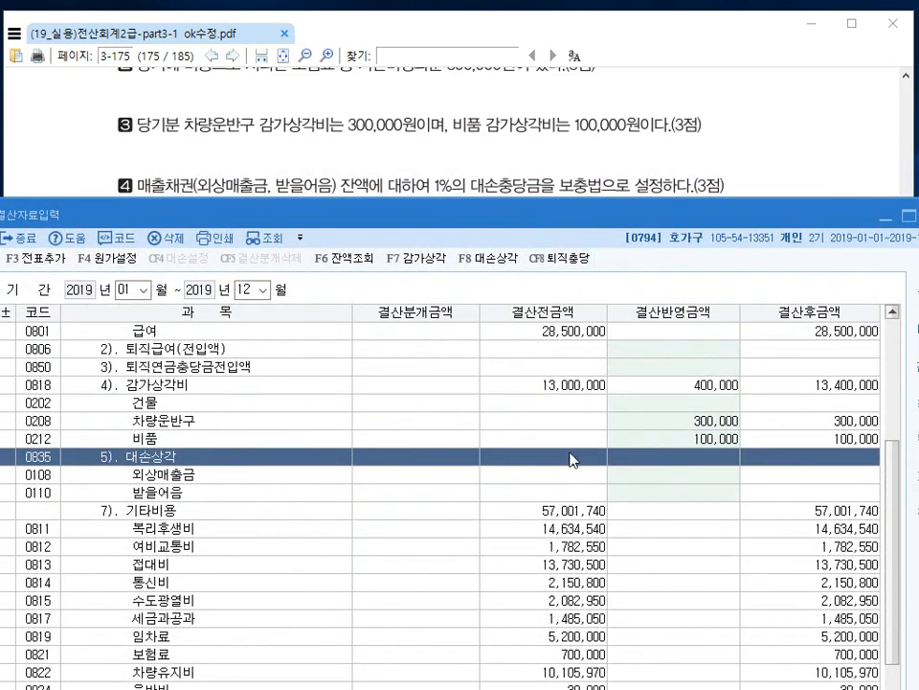
click(489, 258)
drag(494, 348, 483, 237)
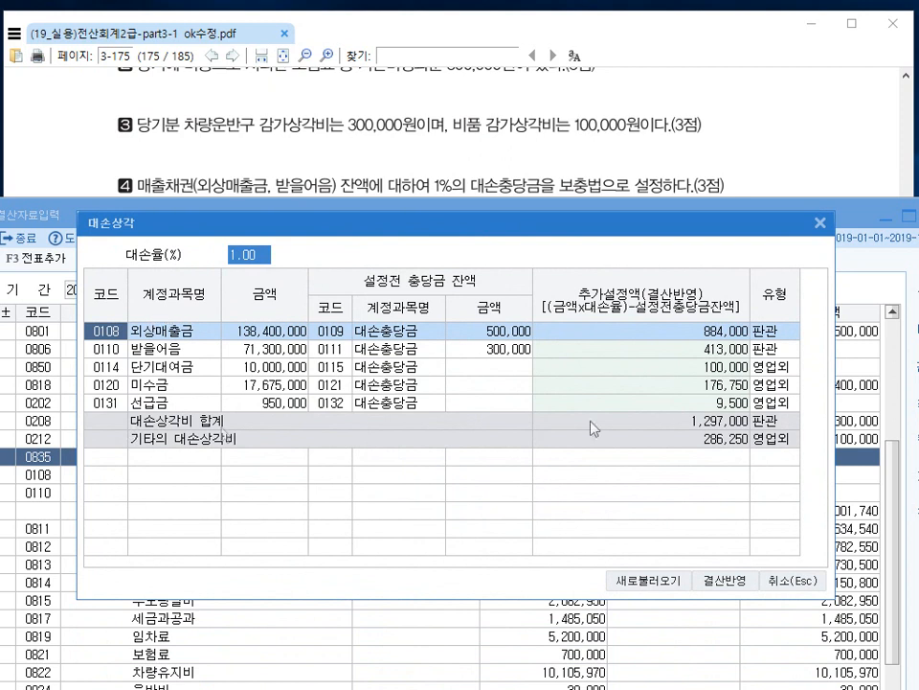
click(706, 351)
click(708, 351)
click(708, 333)
click(708, 350)
click(707, 334)
click(705, 351)
Clear the additional allowance amounts of 단기대여금, 미수금 and 선급금 in the 대손상각 calculation.
click(704, 370)
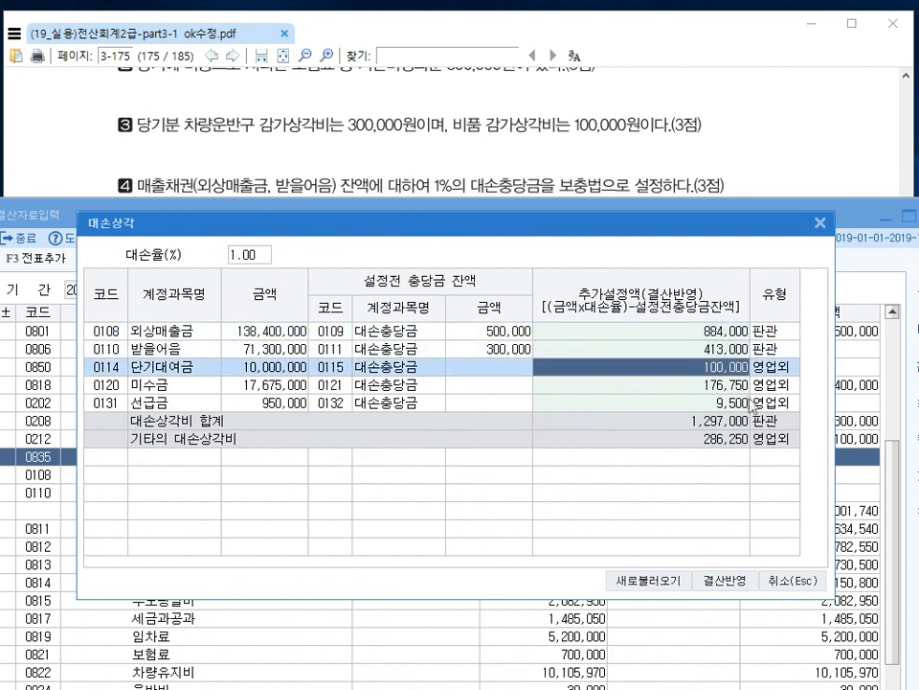
key(Delete)
key(Return)
key(Delete)
key(Return)
key(Delete)
key(Return)
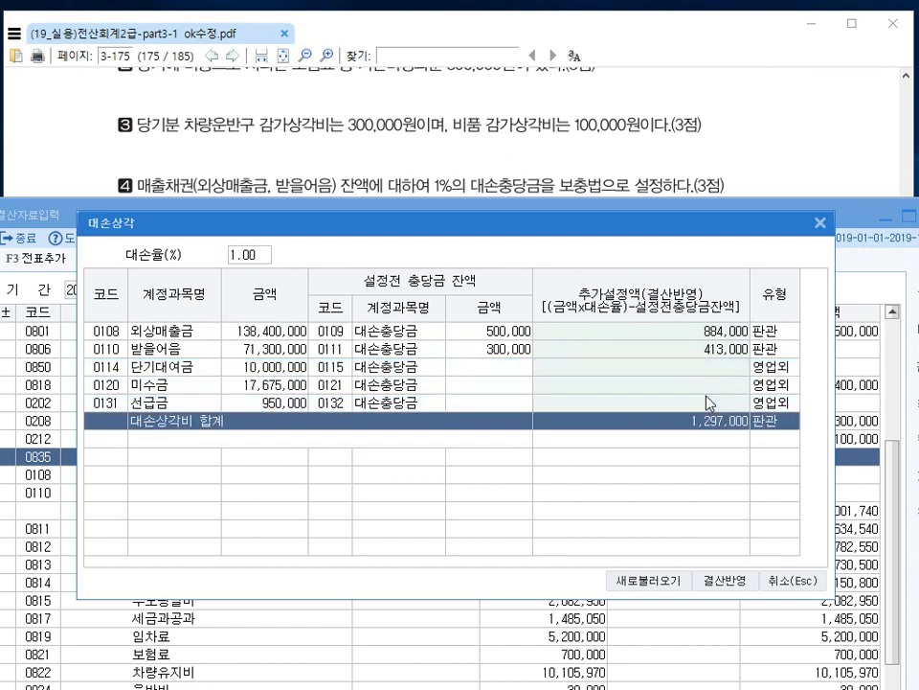
Keep the 대손율 at 1.00% and apply the 외상매출금 and 받을어음 allowances to the closing data.
key(Up)
key(Up)
key(Up)
key(Up)
key(Up)
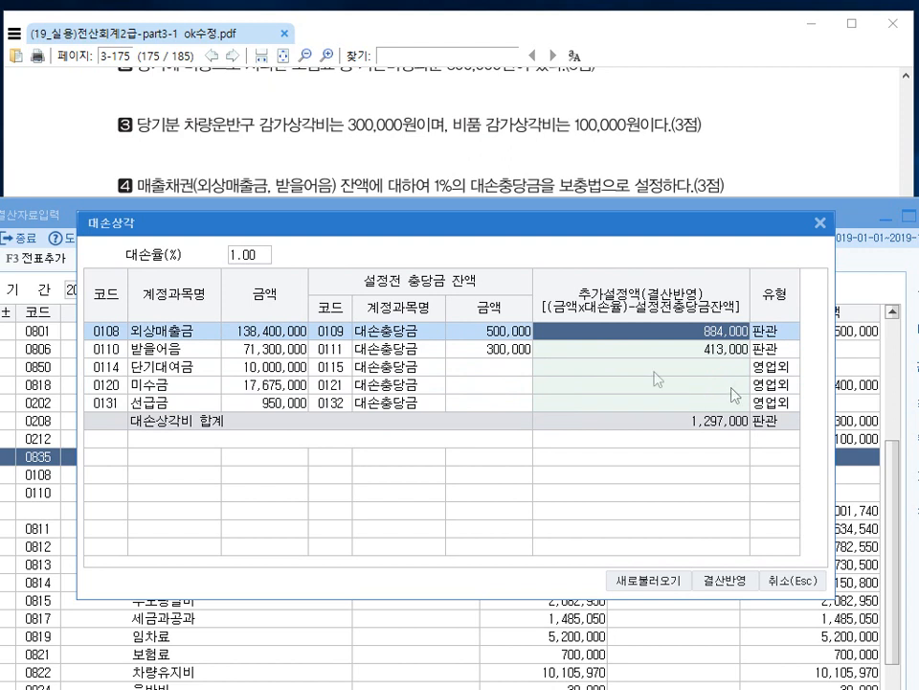
click(254, 256)
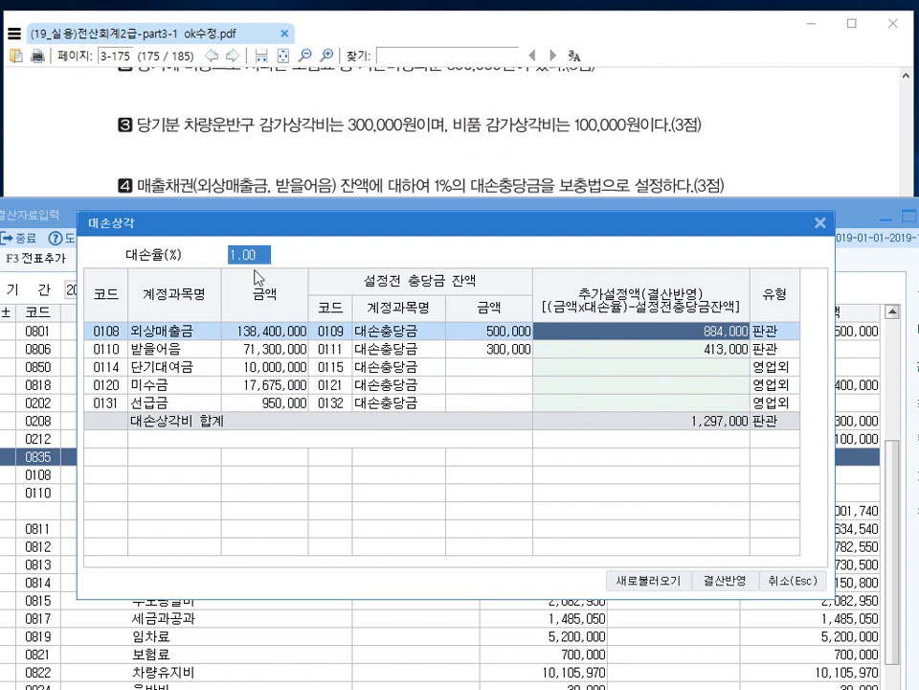
click(725, 580)
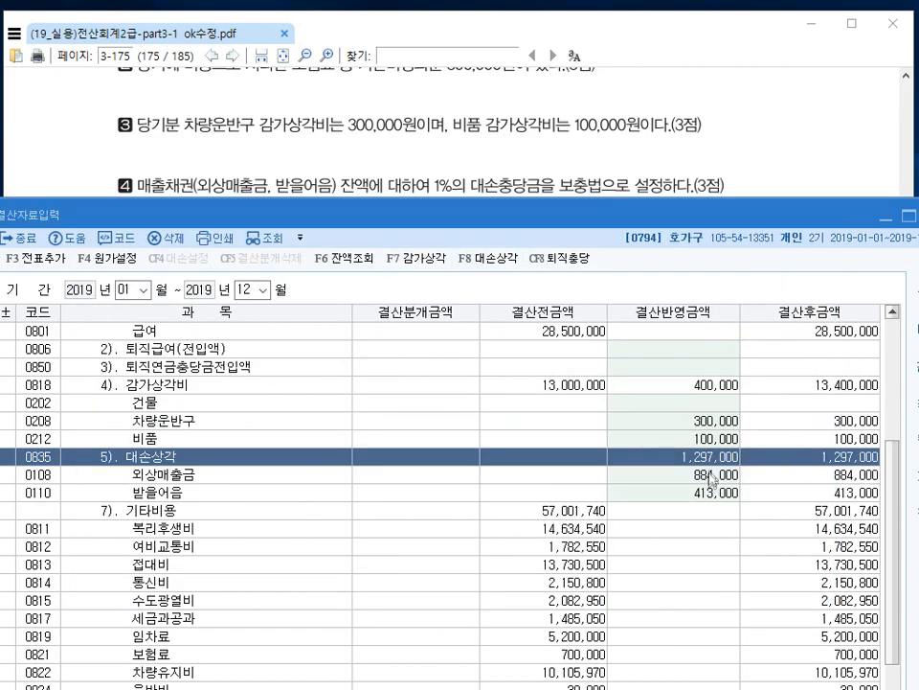
click(710, 476)
click(709, 490)
Add the closing entries from 결산자료입력 to the general vouchers and confirm.
mouse_move(475, 211)
mouse_down()
mouse_move(475, 284)
mouse_move(475, 232)
mouse_up()
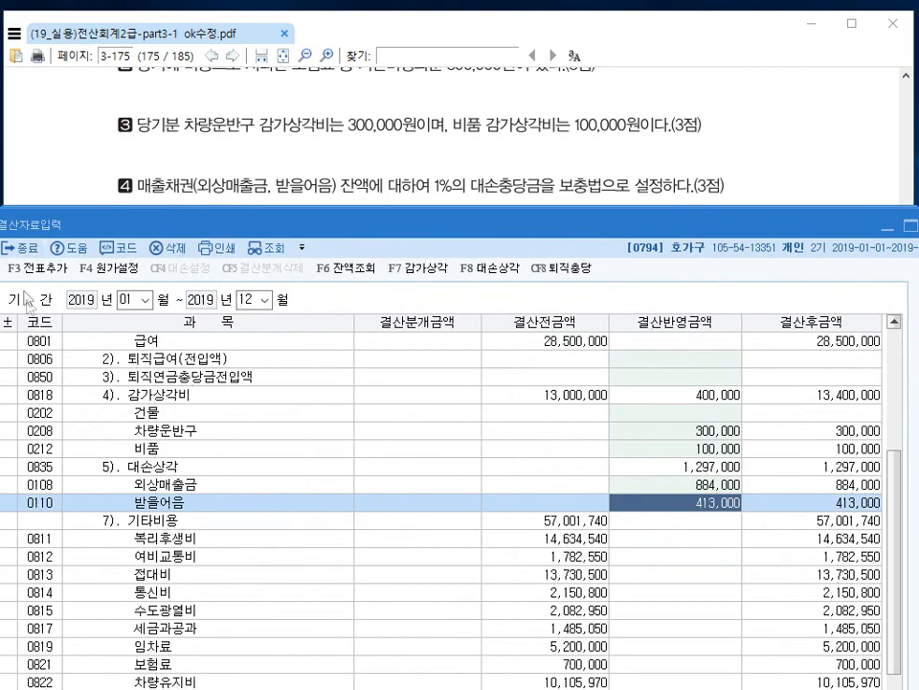
click(38, 268)
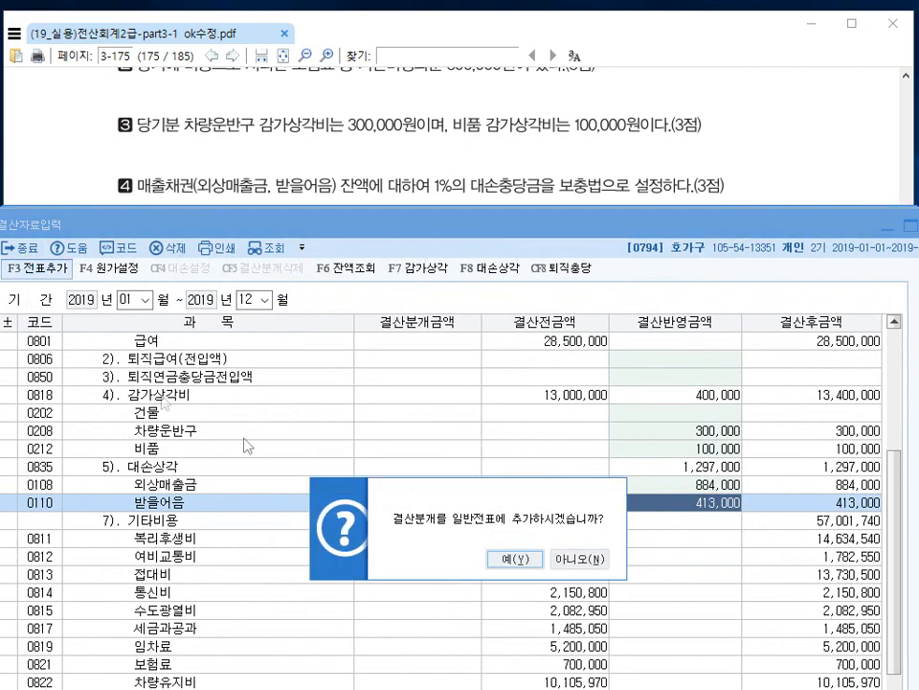
click(522, 562)
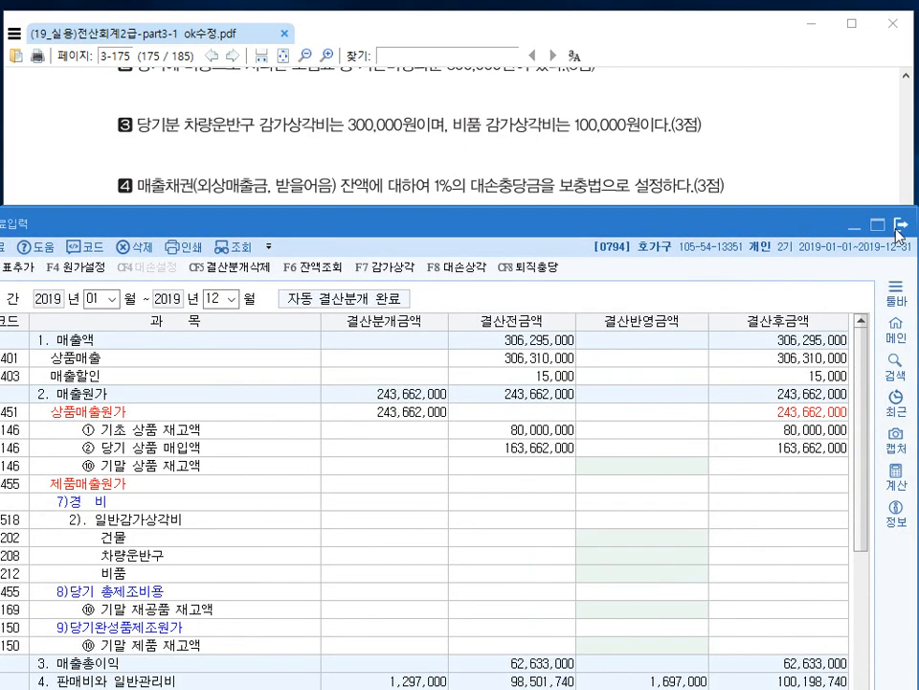
Close 결산자료입력 and bring question 07 of the exam PDF into view above the KcLep main window.
click(897, 227)
click(657, 199)
scroll(520, 221, down, 2)
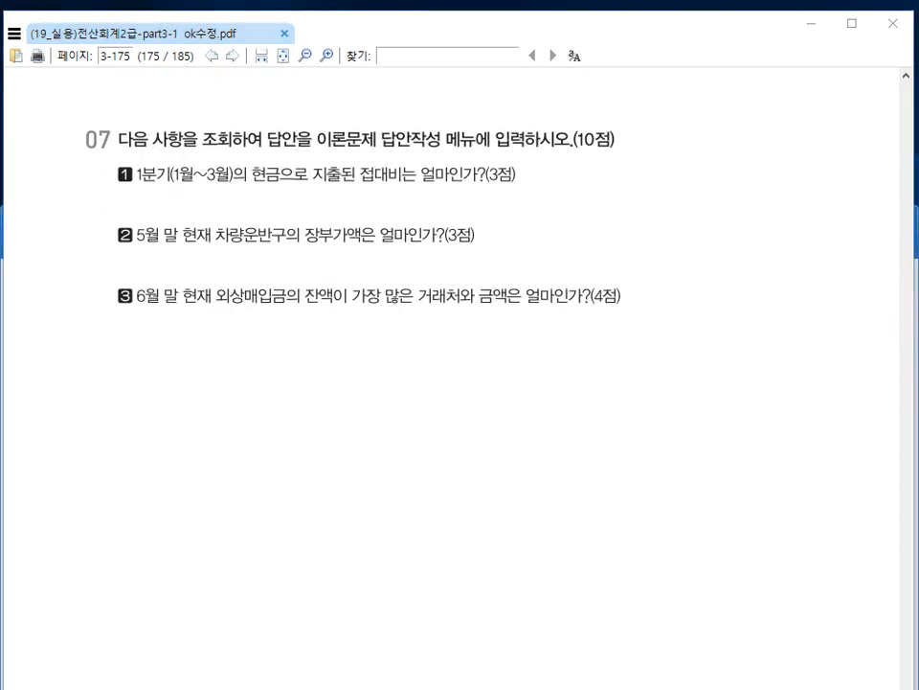
key(alt+Tab)
drag(446, 225, 454, 340)
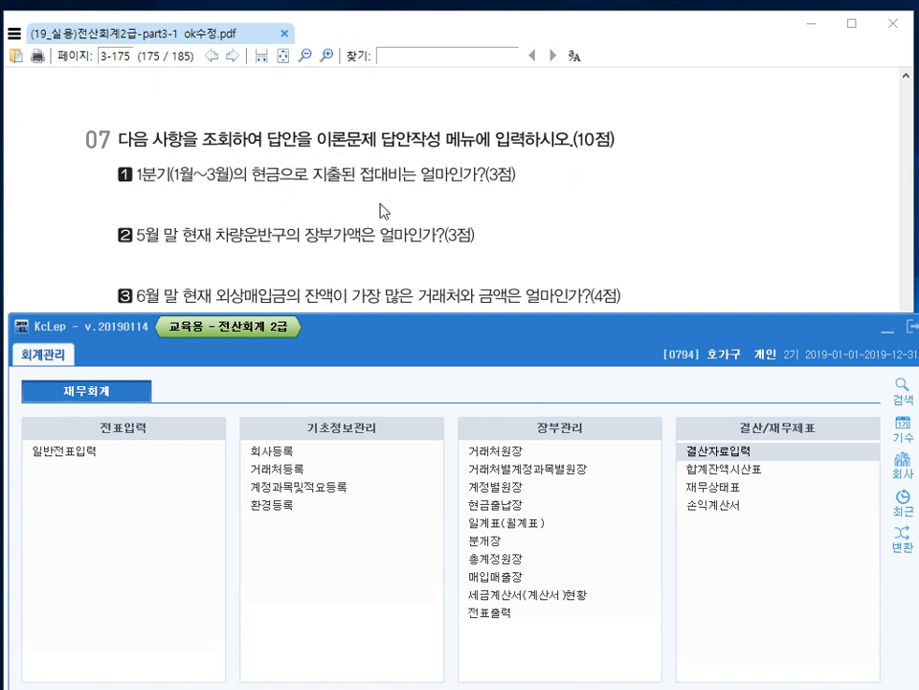
Open 현금출납장 and query the period January 1 to March 31, 2019.
click(508, 505)
text(1)
key(Return)
key(Return)
text(3)
key(Return)
key(Return)
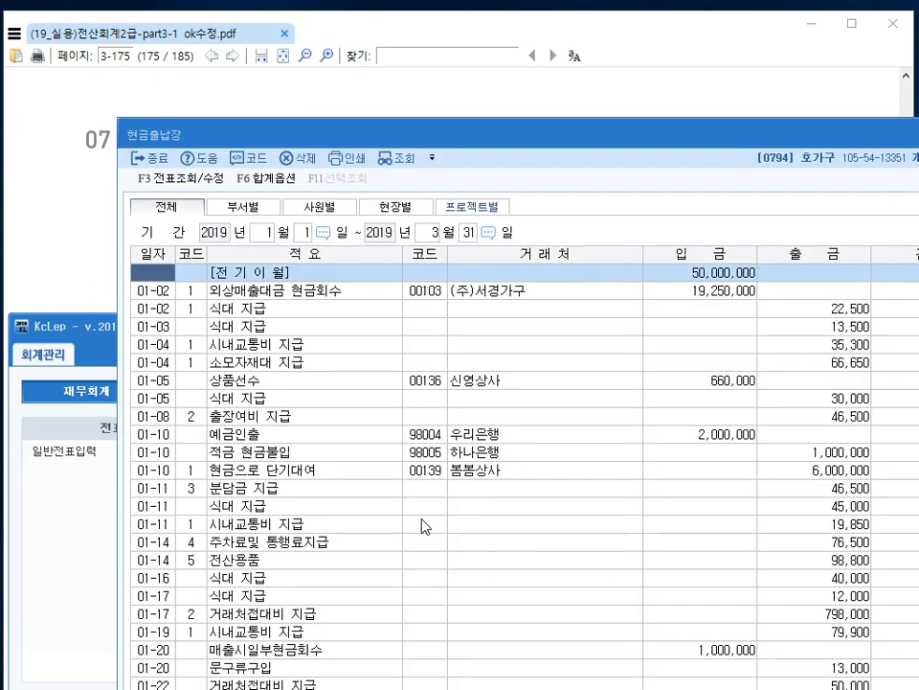
Reposition the 현금출납장 window, look through its first-quarter cash entries, and close the ledger.
drag(519, 135, 432, 124)
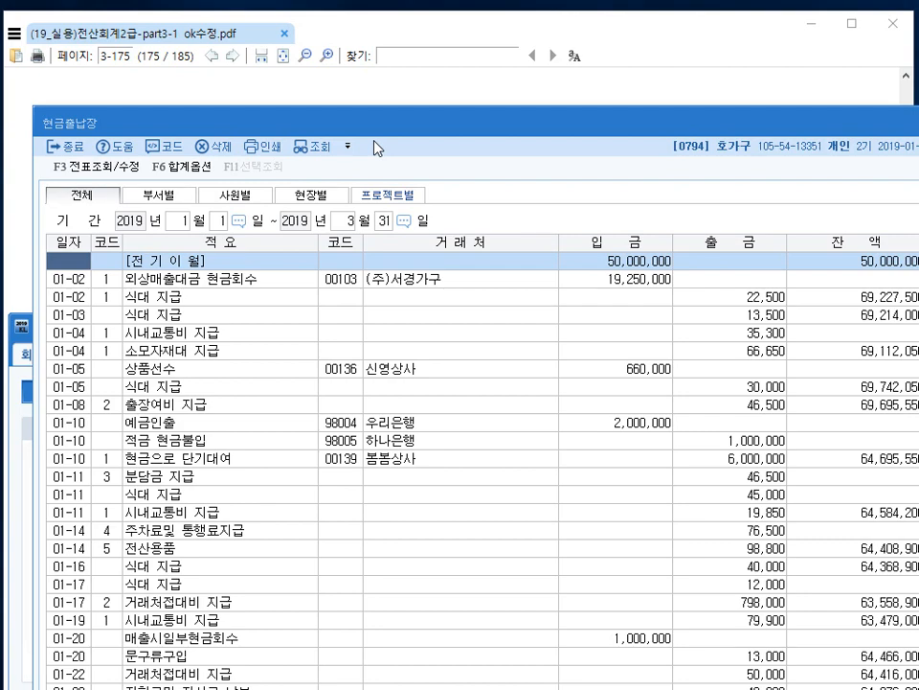
drag(558, 134, 546, 129)
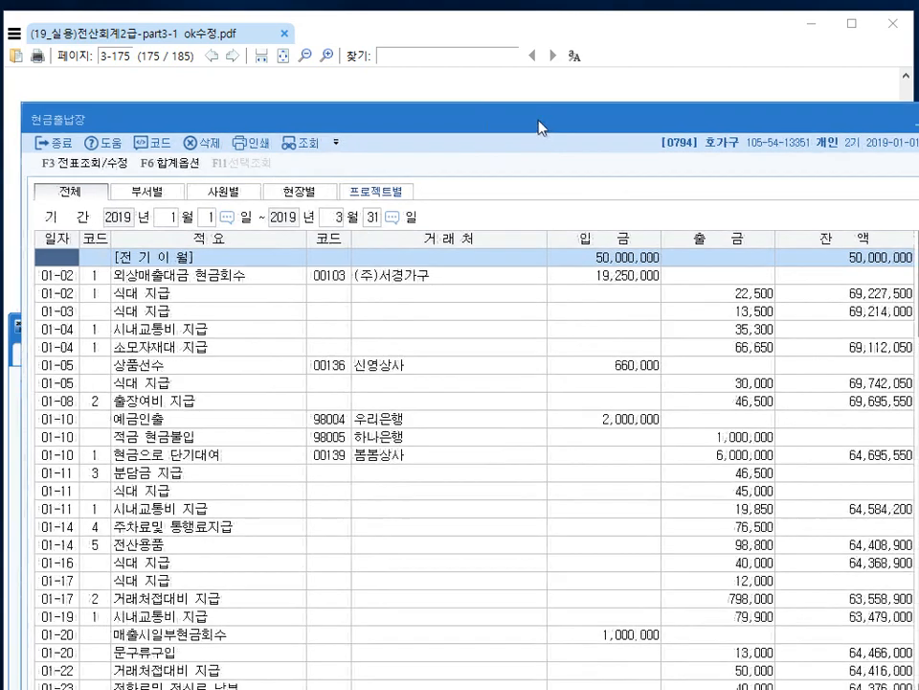
click(159, 327)
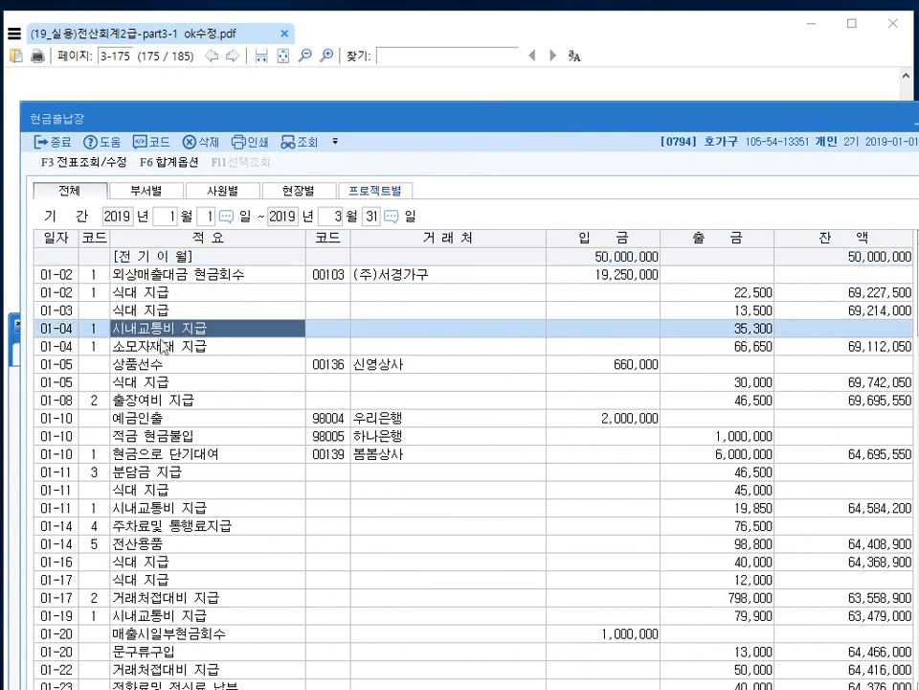
scroll(161, 347, down, 6)
scroll(161, 347, up, 6)
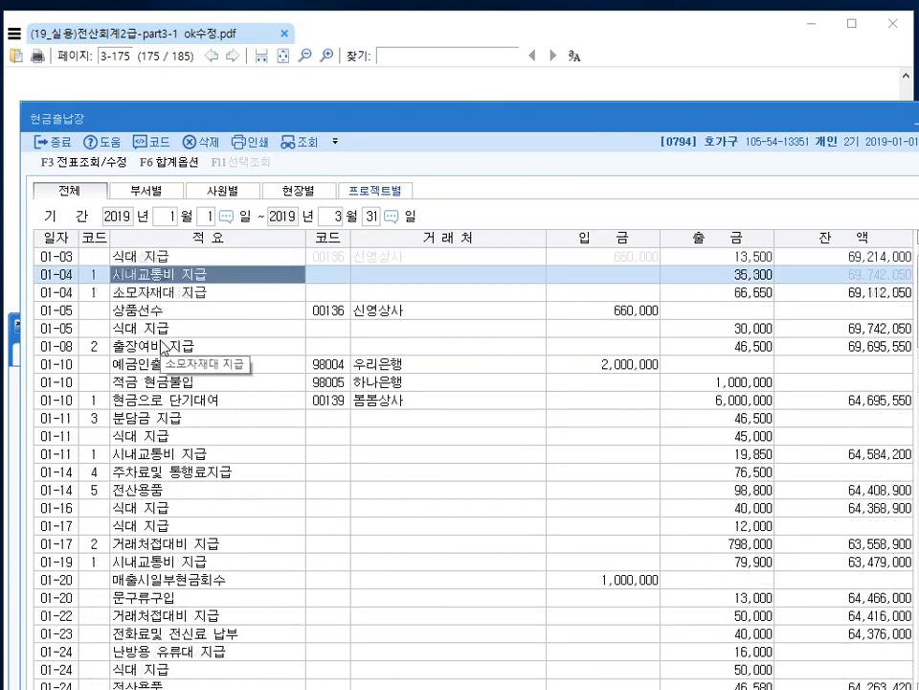
scroll(161, 347, down, 7)
scroll(161, 347, up, 7)
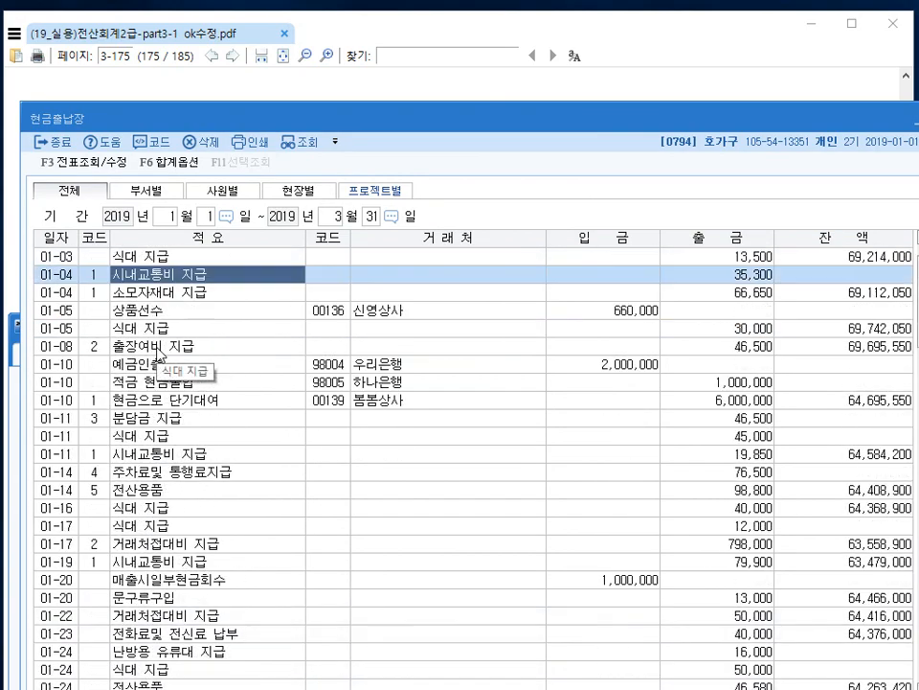
key(Escape)
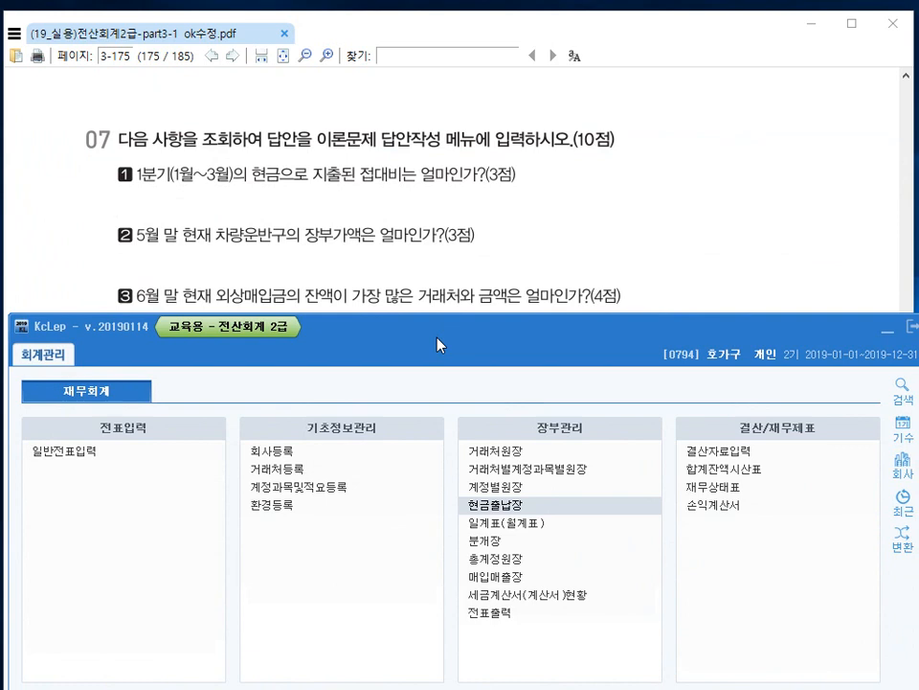
Open 일계표(월계표) below question 07 and query its 월계표 for January to March 2019.
drag(437, 344, 429, 243)
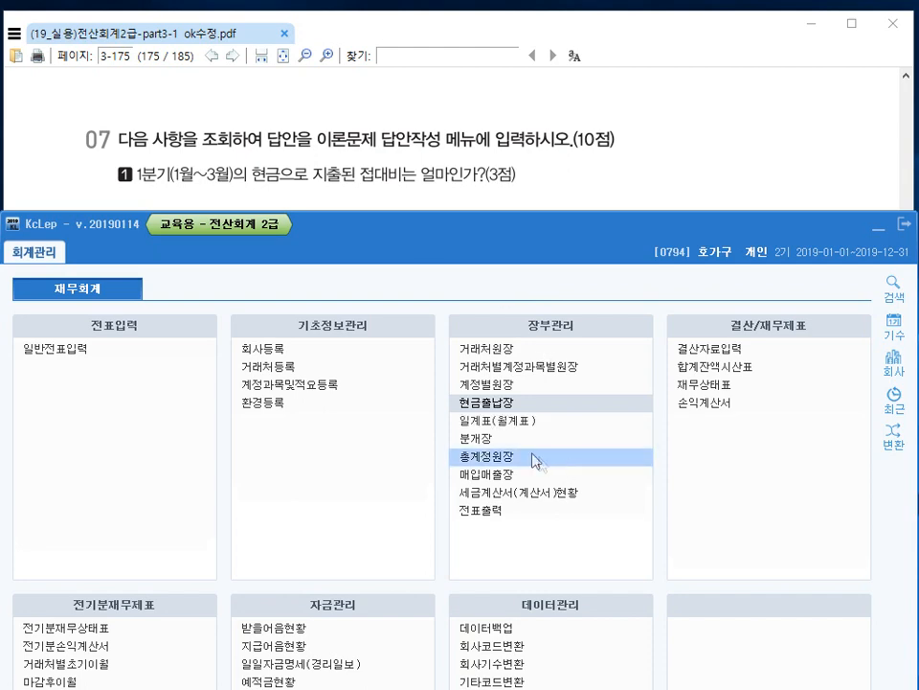
click(528, 422)
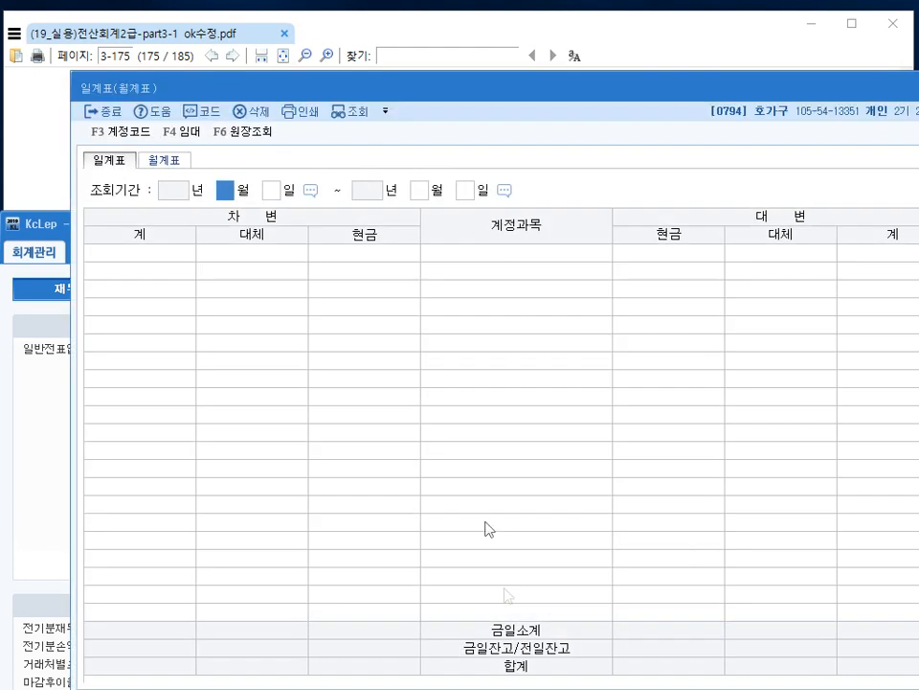
drag(383, 88, 318, 210)
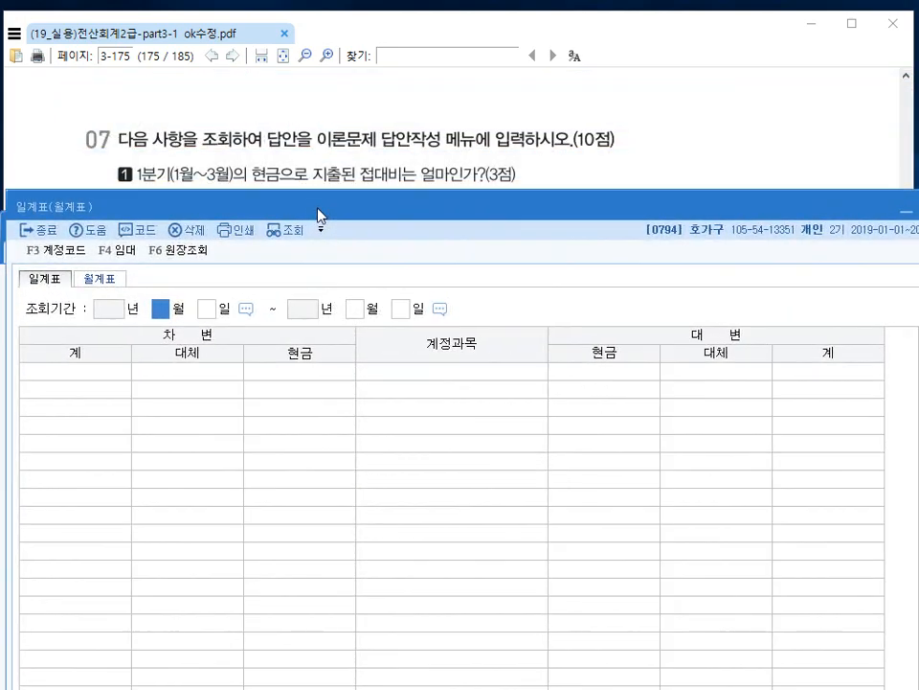
click(93, 279)
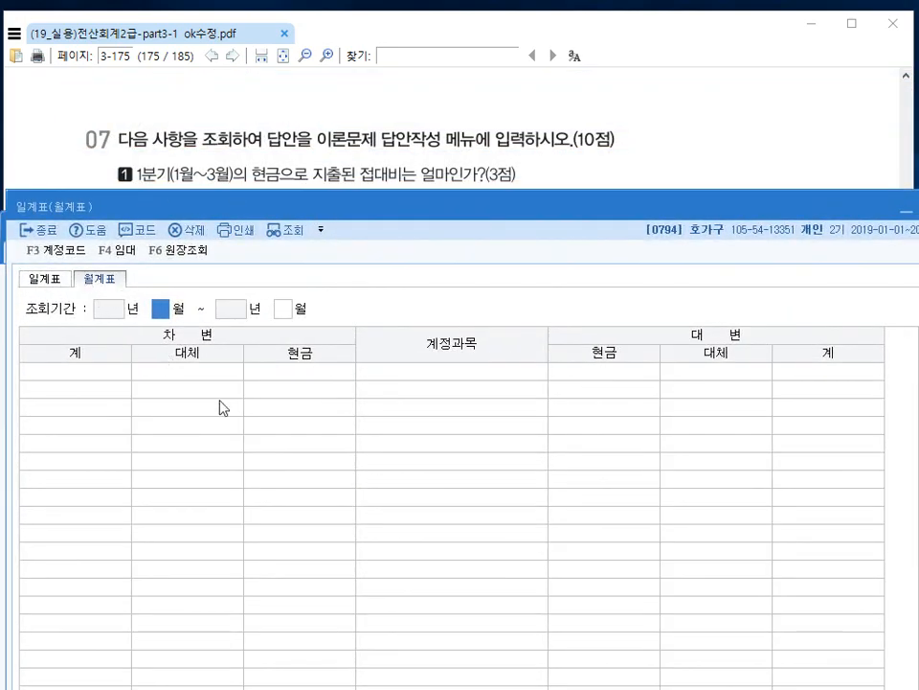
text(1)
key(Return)
text(3)
key(Return)
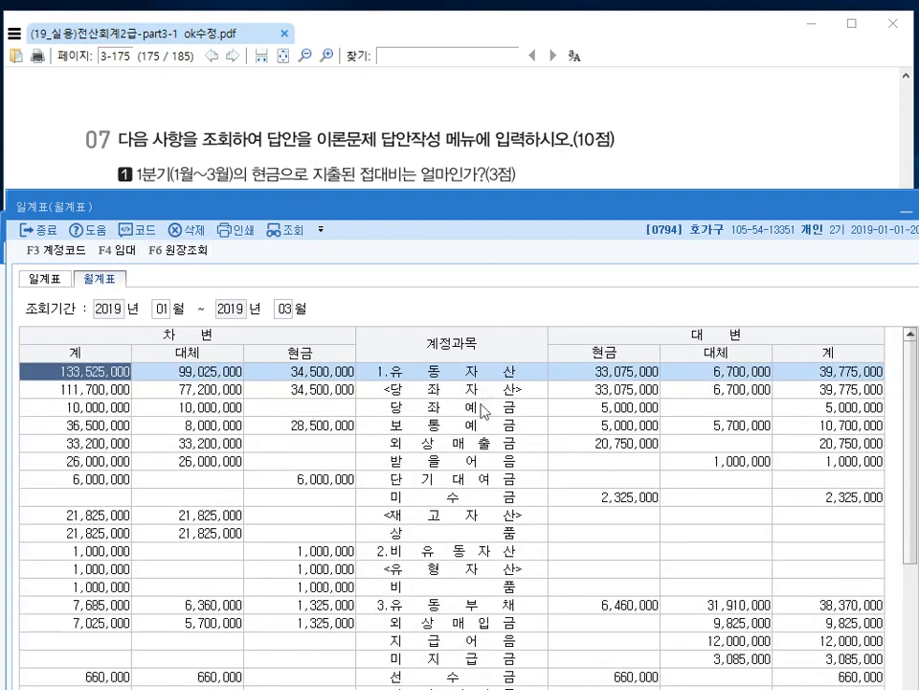
Find the 접대비 row under 판매비및일반관리비 in the 월계표.
click(470, 478)
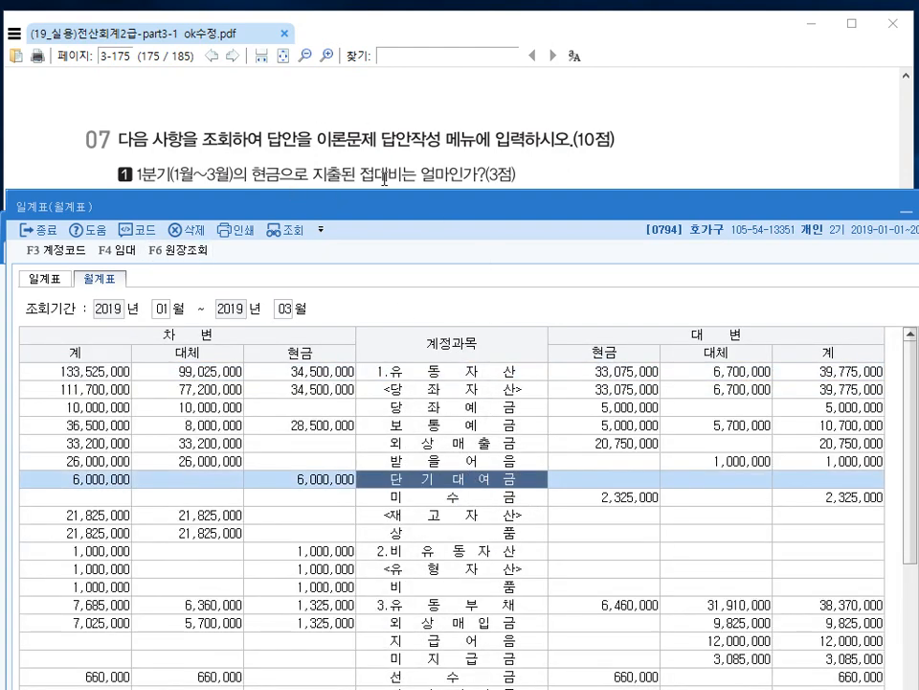
scroll(476, 486, down, 5)
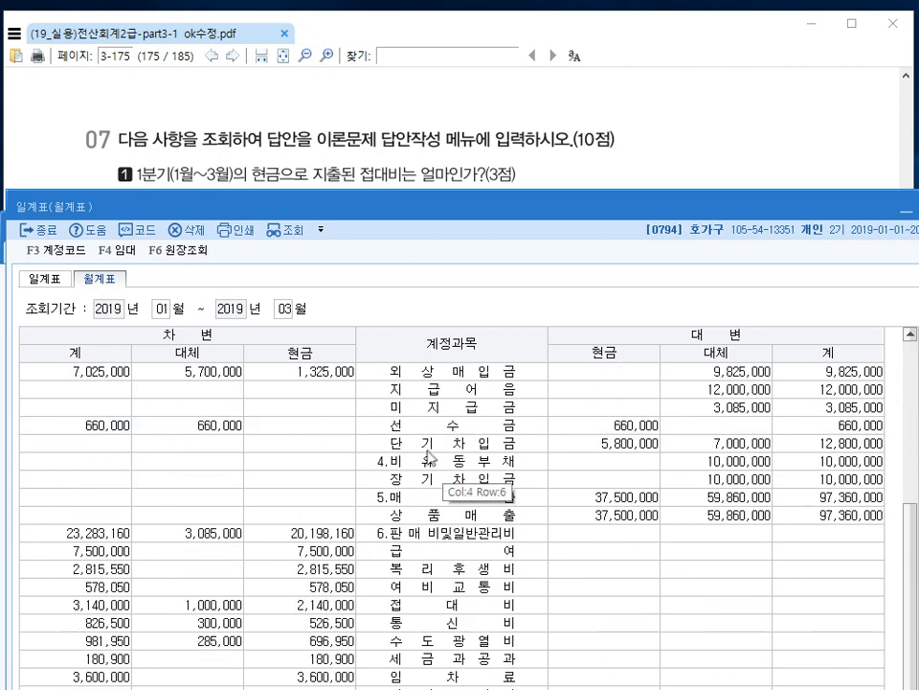
click(478, 535)
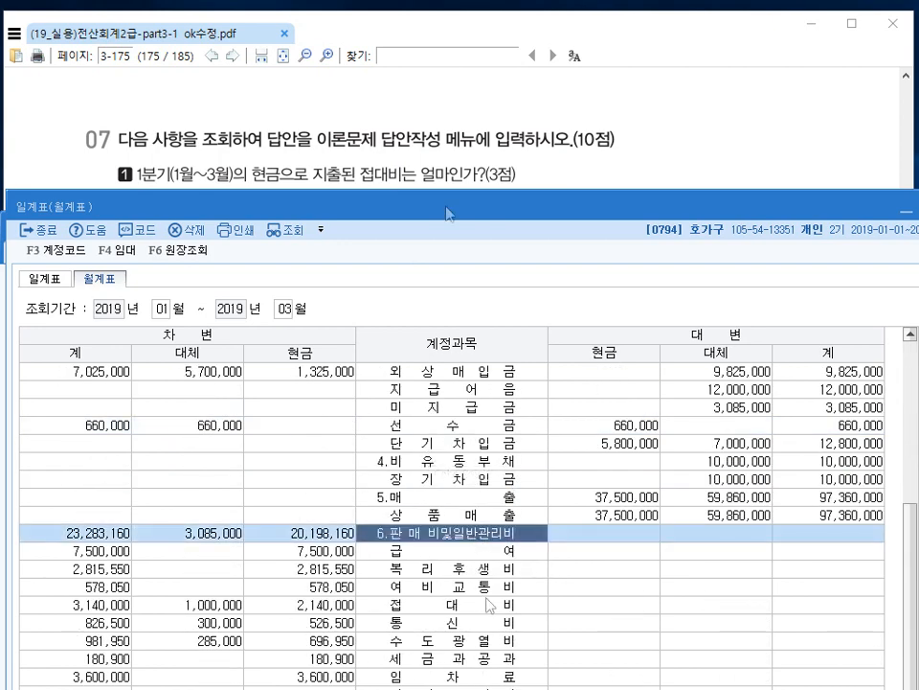
click(403, 605)
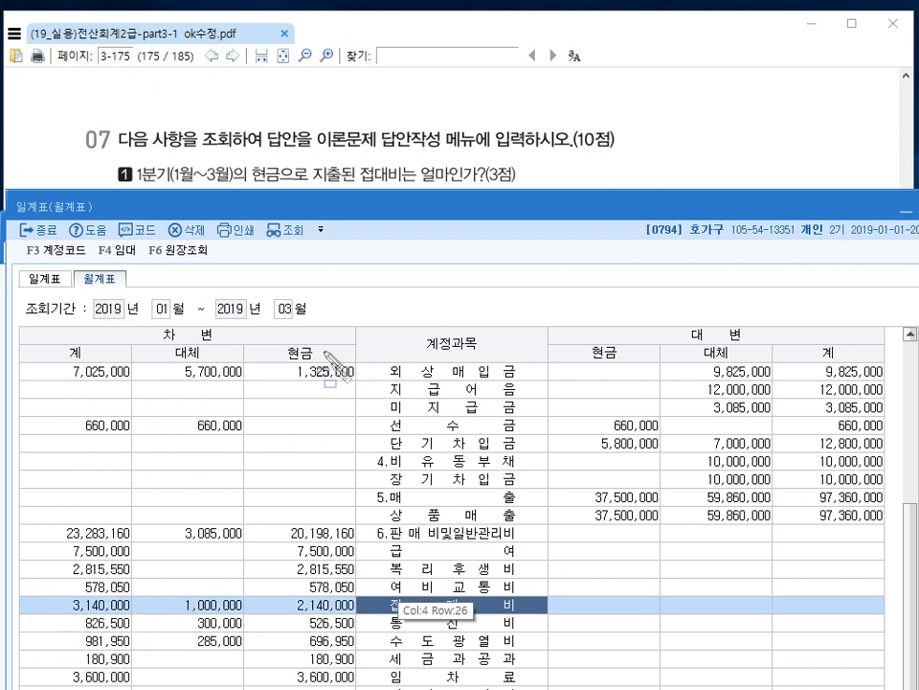
Mark the debit-side 현금 column and 접대비's cash amount, compare them with the 대체 column, and clear the marks.
mouse_move(318, 364)
mouse_down()
mouse_move(288, 365)
mouse_move(280, 336)
mouse_up()
mouse_move(277, 586)
mouse_down()
mouse_move(352, 631)
mouse_move(364, 628)
mouse_up()
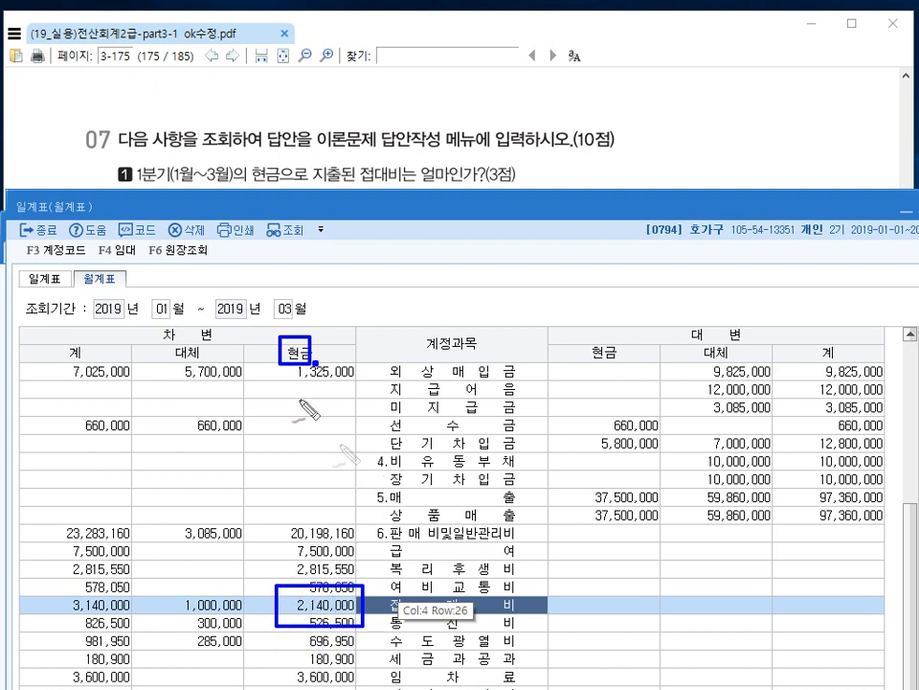
mouse_move(301, 364)
mouse_down()
mouse_move(310, 505)
mouse_move(304, 580)
mouse_move(300, 572)
mouse_up()
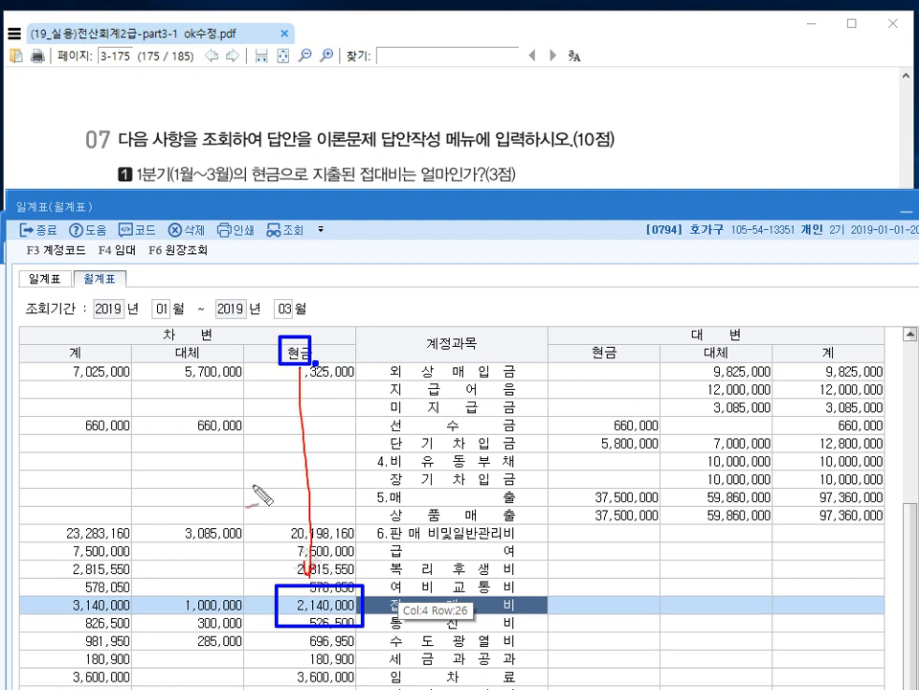
drag(190, 383, 211, 380)
mouse_move(194, 335)
mouse_down()
mouse_move(186, 365)
mouse_move(202, 581)
mouse_move(207, 567)
mouse_move(177, 614)
mouse_move(225, 592)
mouse_up()
mouse_move(354, 589)
mouse_down()
mouse_move(356, 613)
mouse_move(288, 598)
mouse_move(280, 613)
mouse_move(277, 592)
mouse_move(326, 600)
mouse_up()
drag(262, 581, 273, 581)
key(Escape)
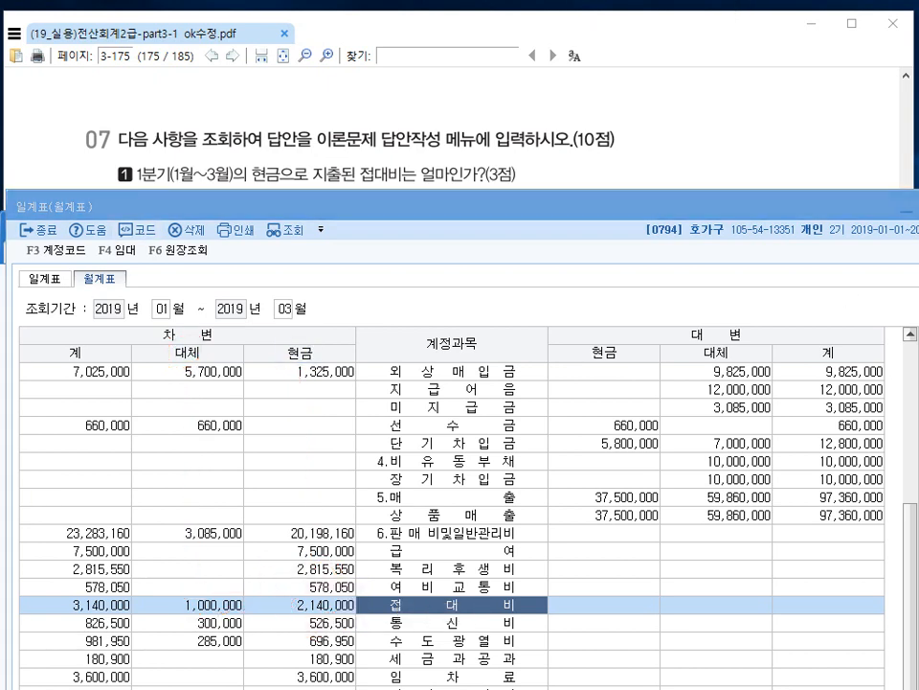
Close the 월계표 and bring items 2 and 3 of question 07 into view in the exam PDF.
key(Escape)
click(410, 198)
scroll(402, 201, down, 2)
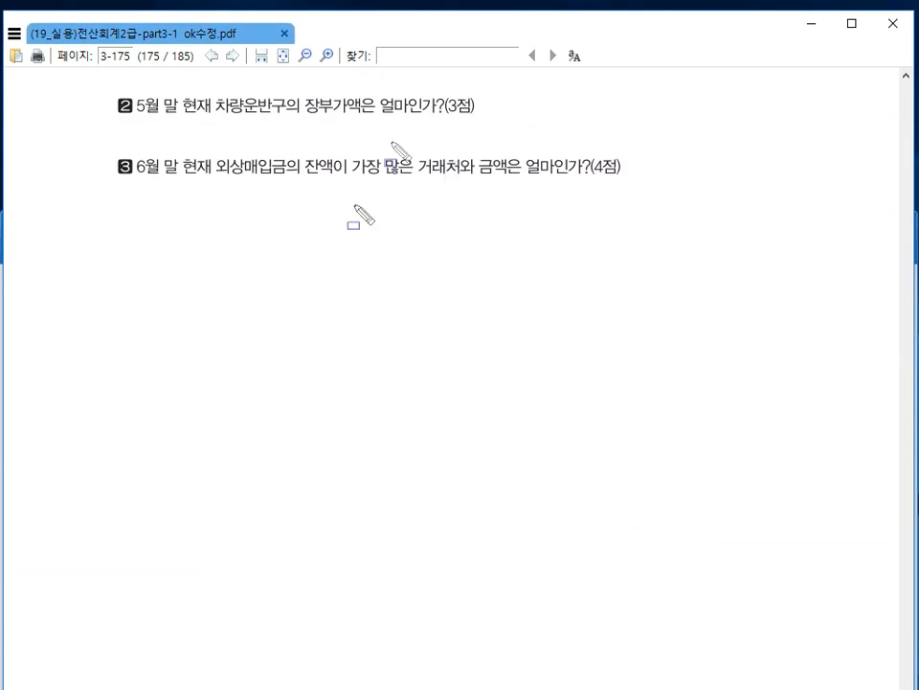
Box 장부가액 in item 2, annotate it as 취득원가 minus 감가상각누계액 from the 재무상태표, and clear the annotation.
mouse_move(302, 89)
mouse_down()
mouse_move(305, 105)
mouse_move(367, 119)
mouse_up()
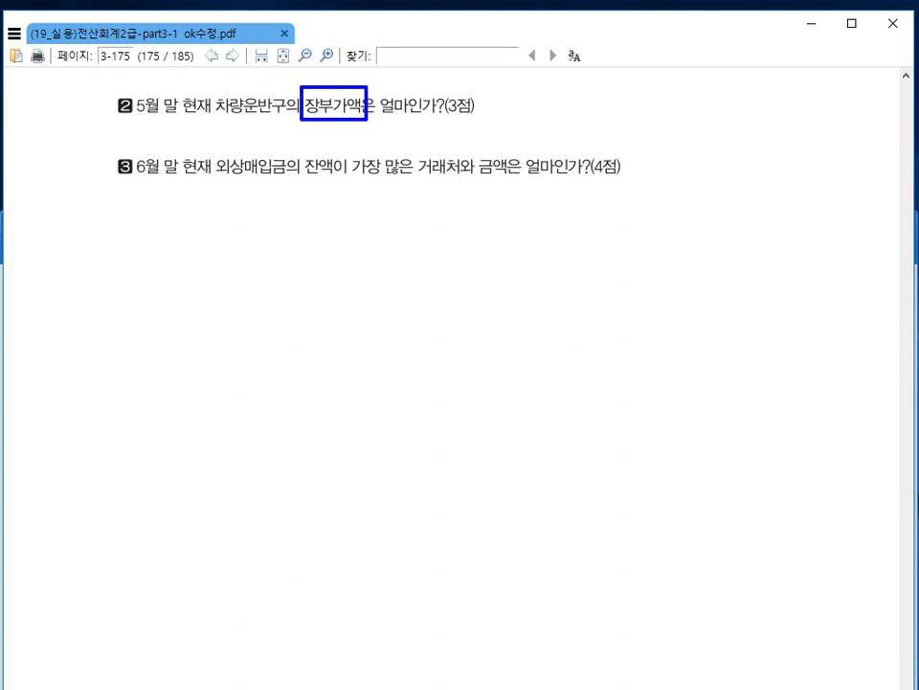
mouse_move(374, 122)
mouse_down()
mouse_move(388, 158)
mouse_move(401, 147)
mouse_move(408, 156)
mouse_move(460, 148)
mouse_move(469, 132)
mouse_move(478, 144)
mouse_move(502, 130)
mouse_move(577, 142)
mouse_move(567, 146)
mouse_move(614, 125)
mouse_move(623, 139)
mouse_move(661, 141)
mouse_move(673, 129)
mouse_move(702, 136)
mouse_up()
mouse_move(632, 146)
mouse_down()
mouse_move(717, 144)
mouse_move(673, 152)
mouse_move(702, 150)
mouse_up()
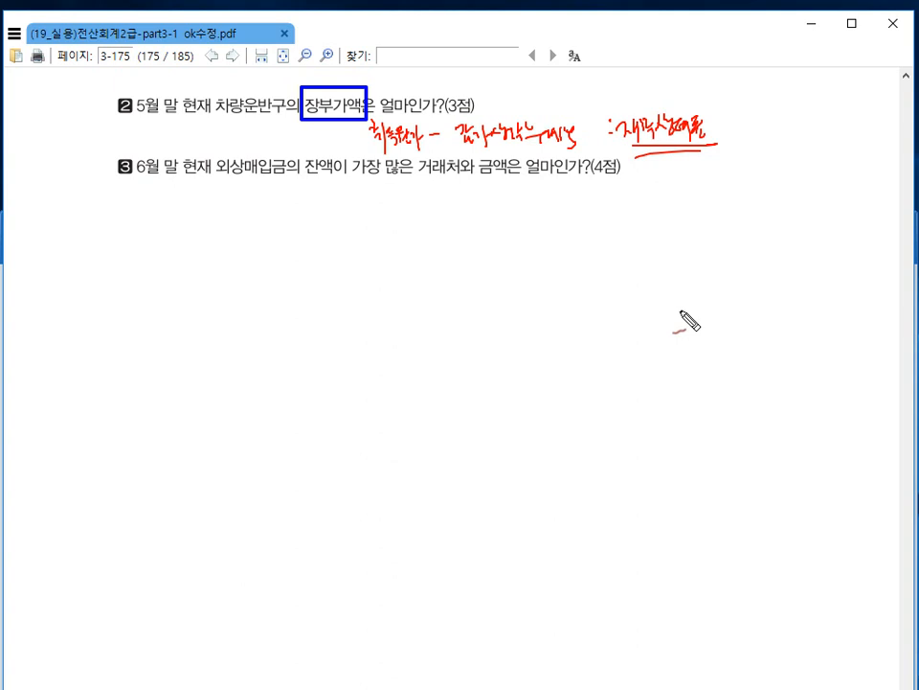
key(Escape)
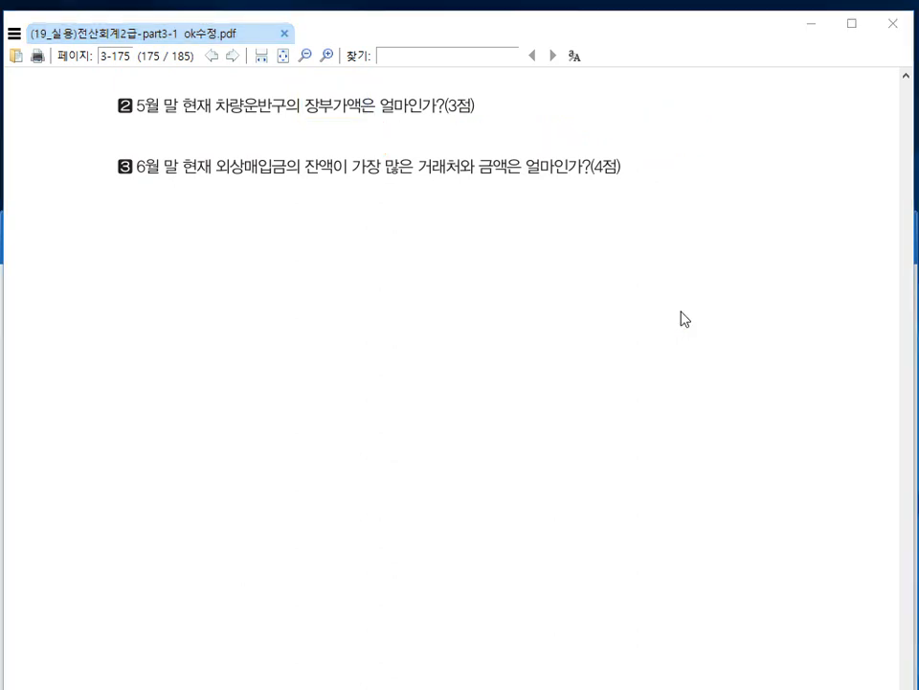
Open 재무상태표 in KcLep below the exam questions and query it for May 2019.
key(alt+Tab)
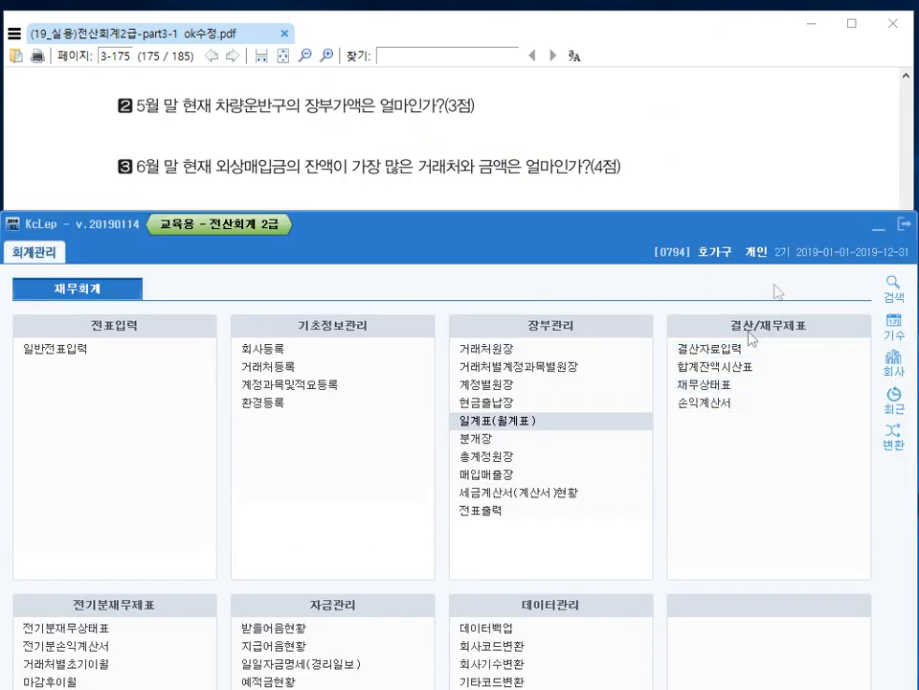
click(711, 391)
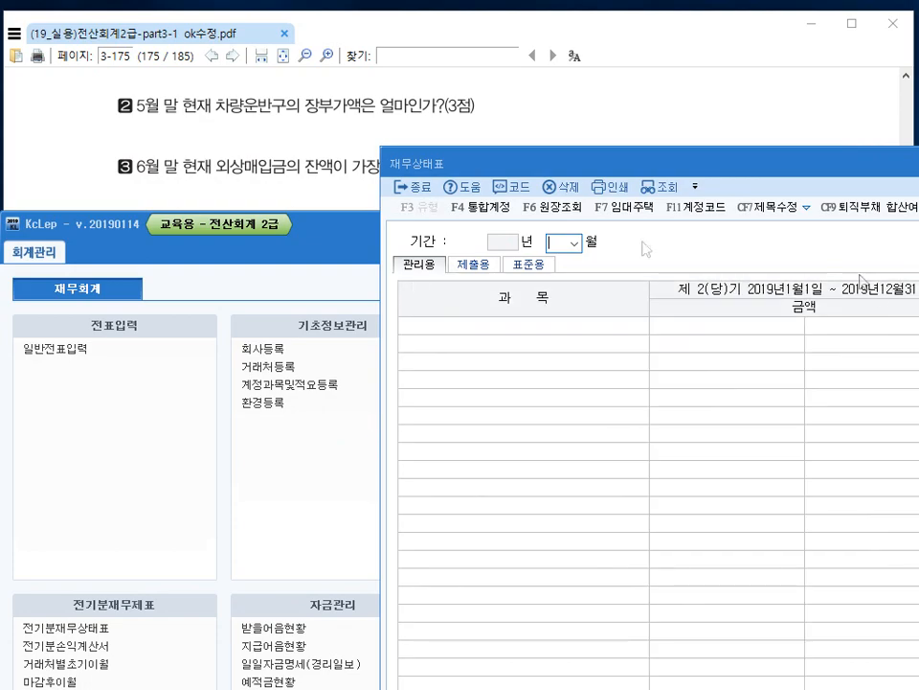
drag(855, 175, 476, 228)
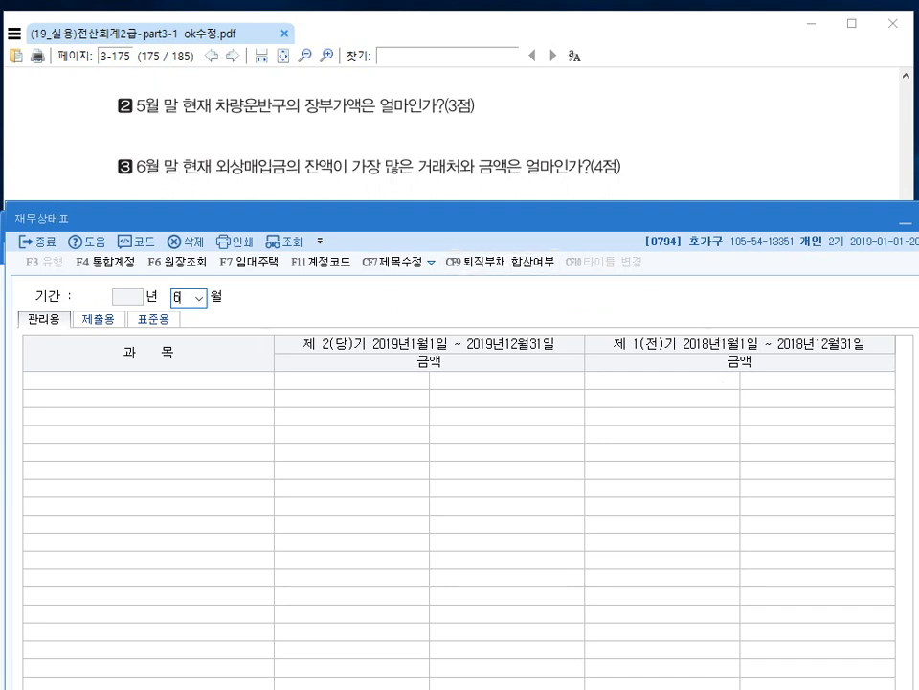
text(5)
key(Return)
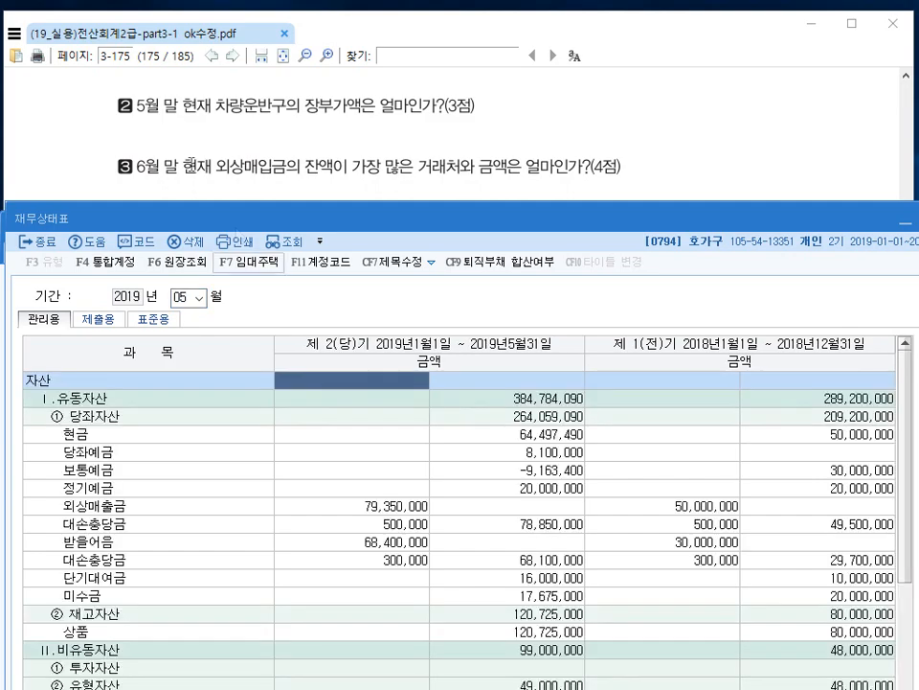
Find 차량운반구 under 유형자산, label its amount 취득원가, and mark its 감가상각누계액 as a deduction.
scroll(499, 379, down, 5)
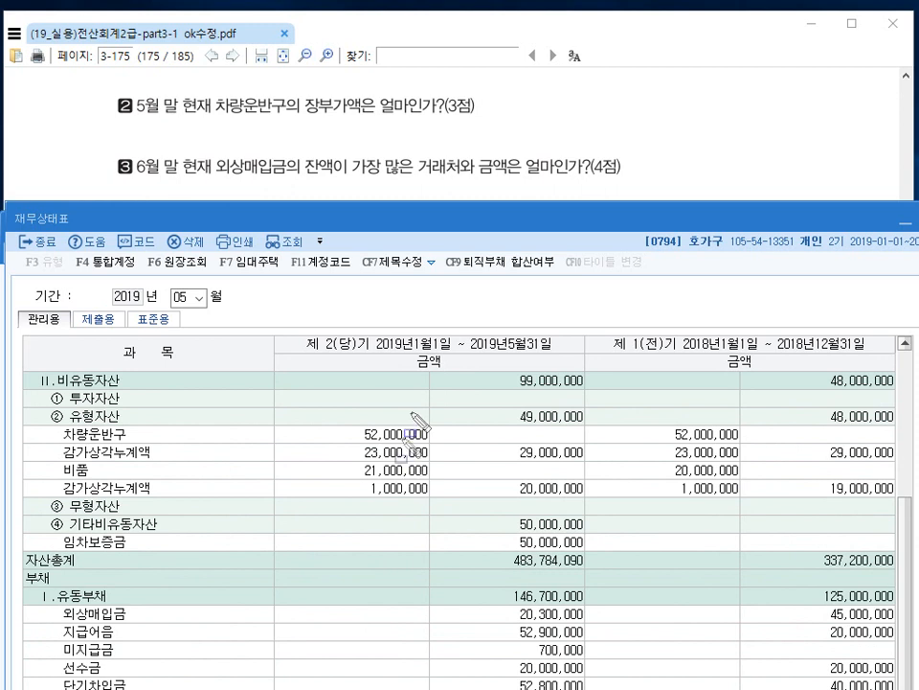
mouse_move(391, 442)
mouse_down()
mouse_move(410, 411)
mouse_move(423, 416)
mouse_move(362, 420)
mouse_move(358, 430)
mouse_up()
key(Escape)
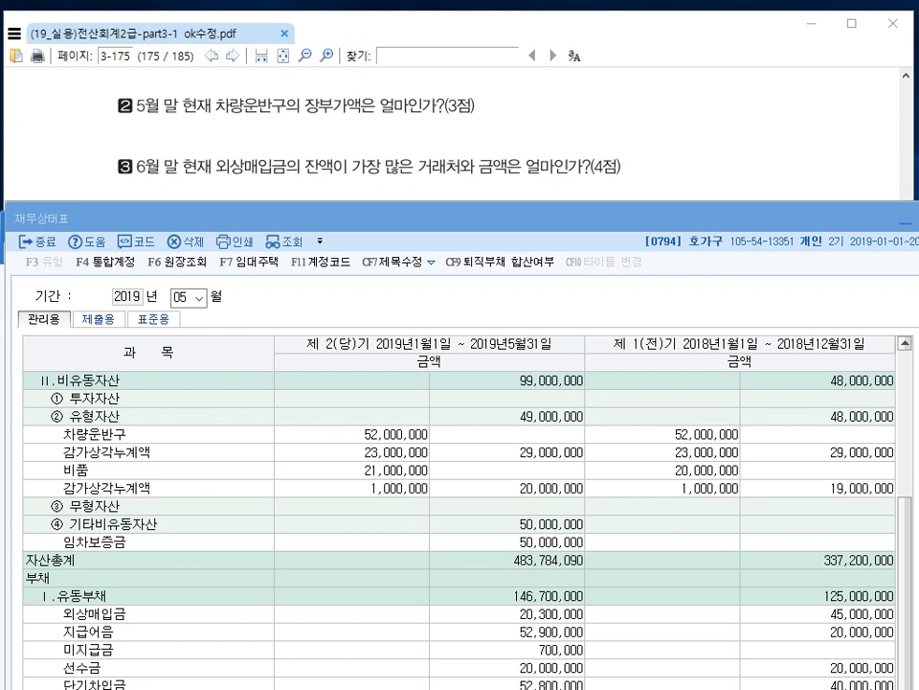
key(ctrl+2)
mouse_move(435, 455)
mouse_down()
mouse_move(450, 450)
mouse_move(442, 433)
mouse_move(454, 427)
mouse_move(473, 426)
mouse_move(475, 443)
mouse_move(497, 431)
mouse_move(500, 441)
mouse_up()
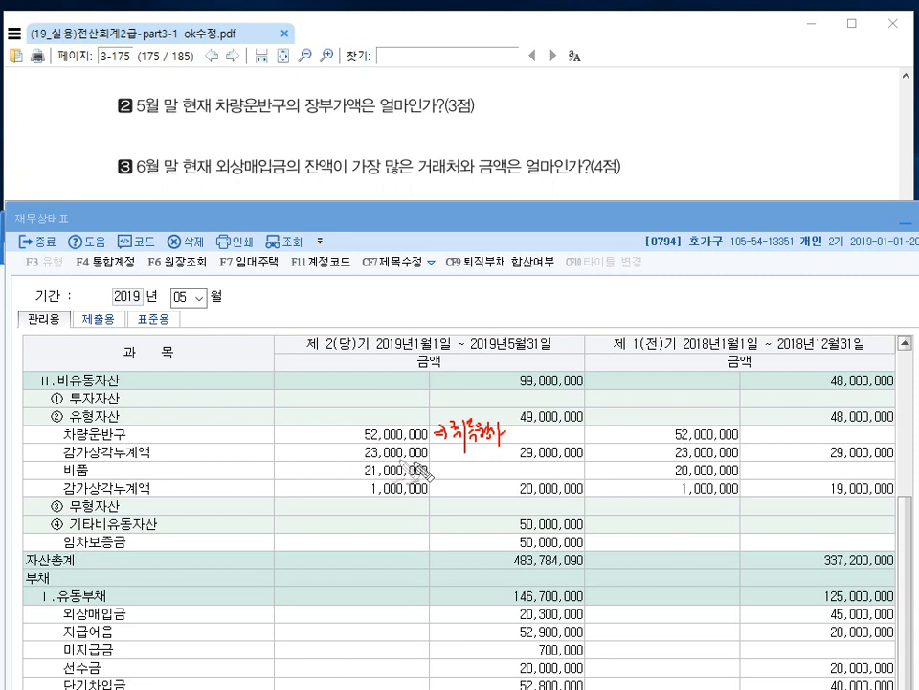
drag(342, 465, 322, 467)
drag(327, 455, 337, 466)
drag(481, 449, 491, 448)
drag(481, 456, 494, 456)
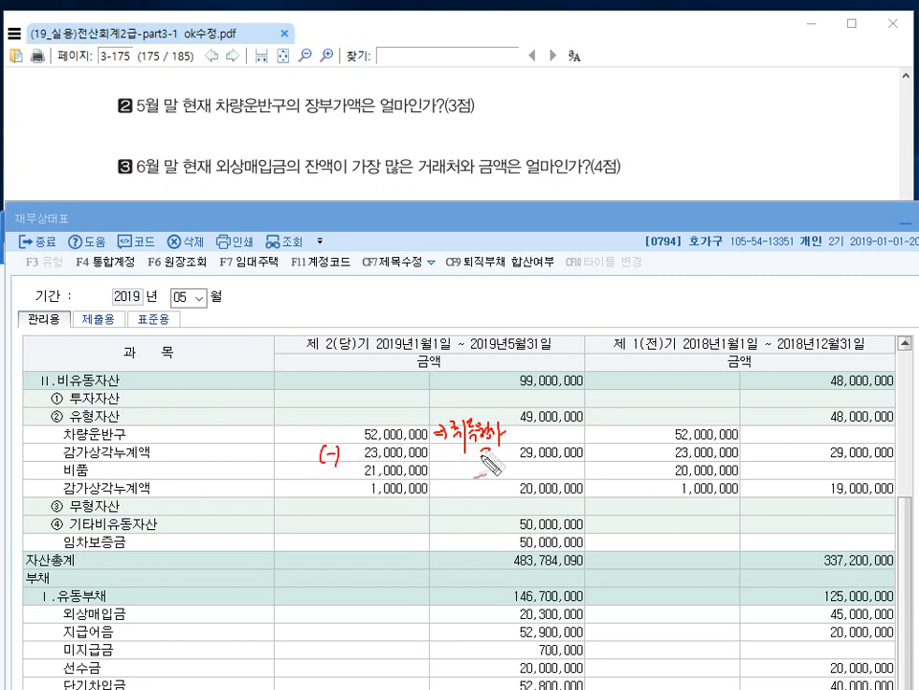
Circle the net amount of 차량운반구, label it 장부금액 with a star, and clear the marks.
mouse_move(555, 438)
mouse_down()
mouse_move(588, 459)
mouse_move(541, 440)
mouse_up()
drag(603, 440, 615, 449)
mouse_move(620, 438)
mouse_down()
mouse_move(620, 454)
mouse_move(625, 444)
mouse_up()
drag(629, 438, 635, 446)
drag(627, 447, 641, 446)
mouse_move(636, 447)
mouse_down()
mouse_move(638, 480)
mouse_move(656, 444)
mouse_up()
drag(661, 436, 662, 454)
drag(609, 467, 674, 458)
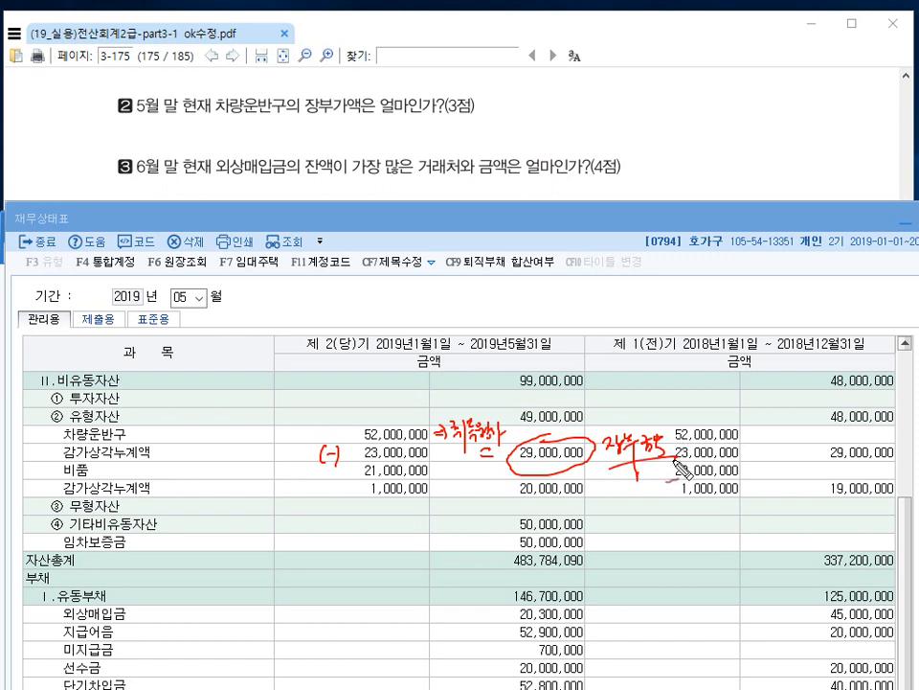
drag(593, 427, 609, 419)
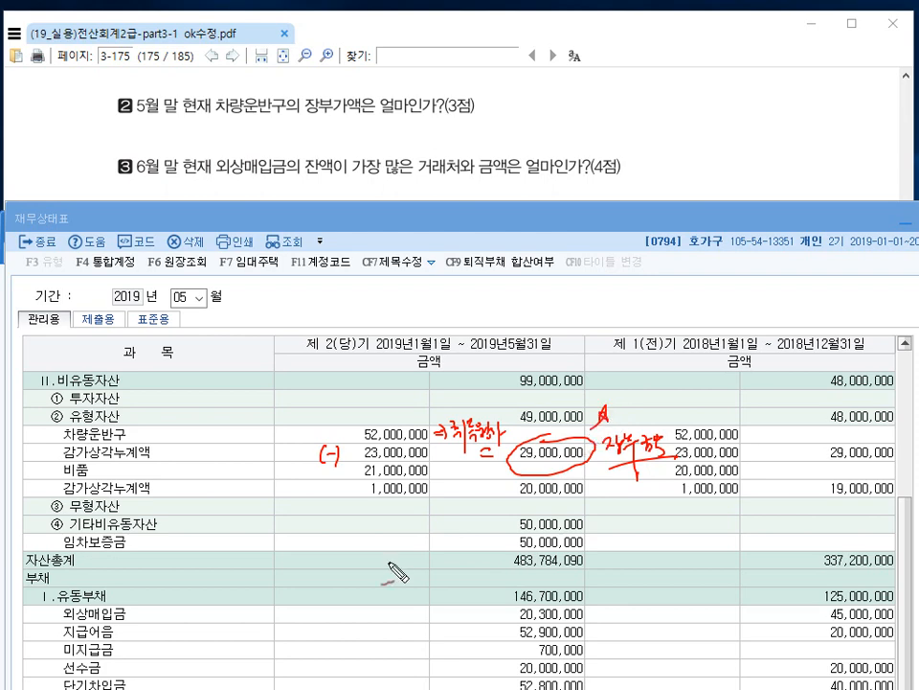
key(Escape)
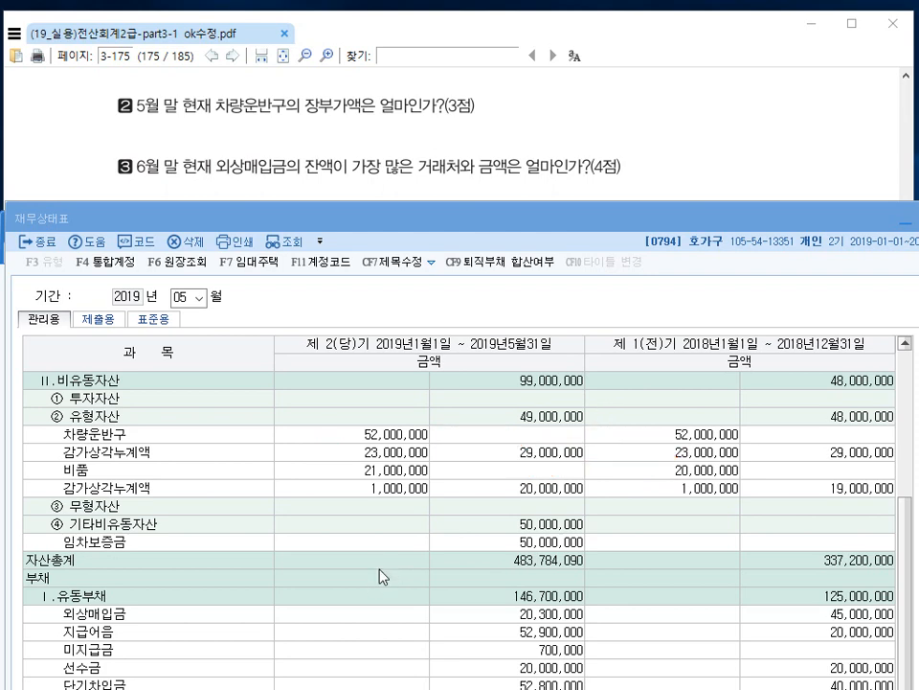
Select the 차량운반구 amount for the current period and review the asset accounts above it.
click(383, 436)
scroll(380, 497, up, 2)
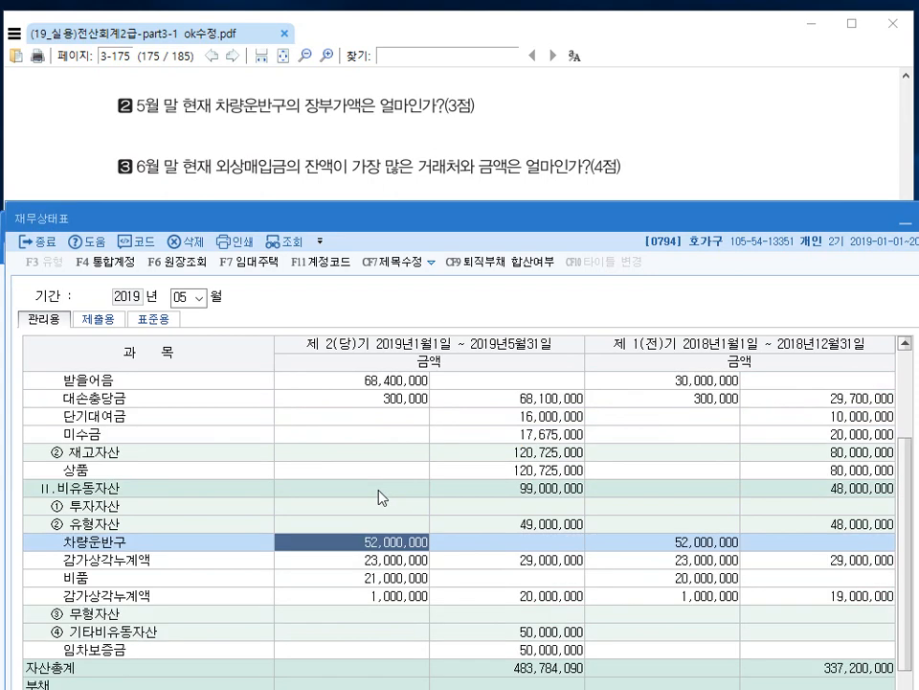
scroll(359, 491, up, 2)
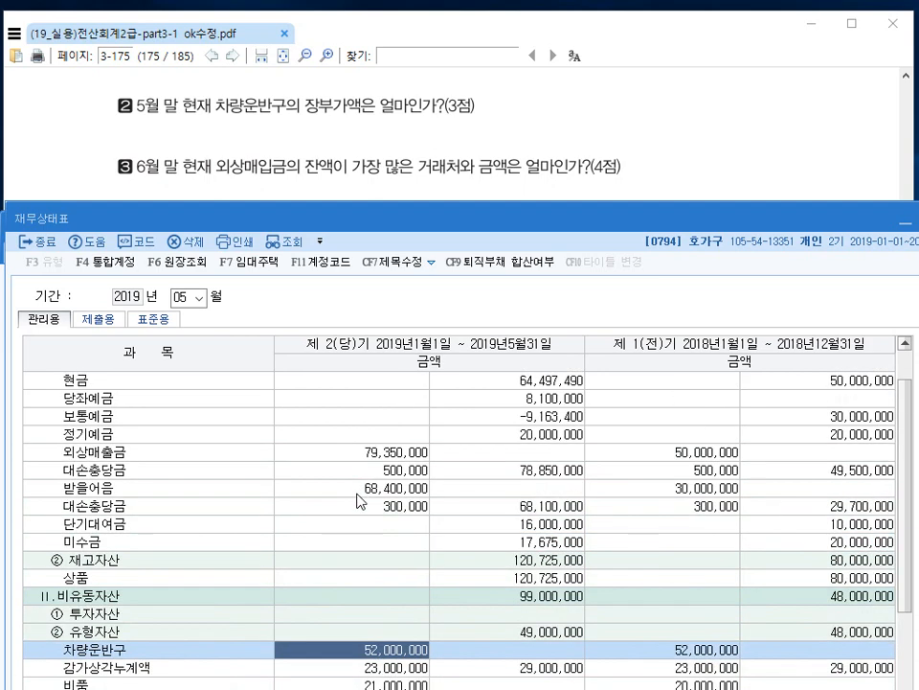
Check 외상매출금, its 대손충당금 and the net amount for the current period, and close 재무상태표.
click(110, 470)
click(407, 451)
click(410, 469)
click(524, 471)
click(394, 454)
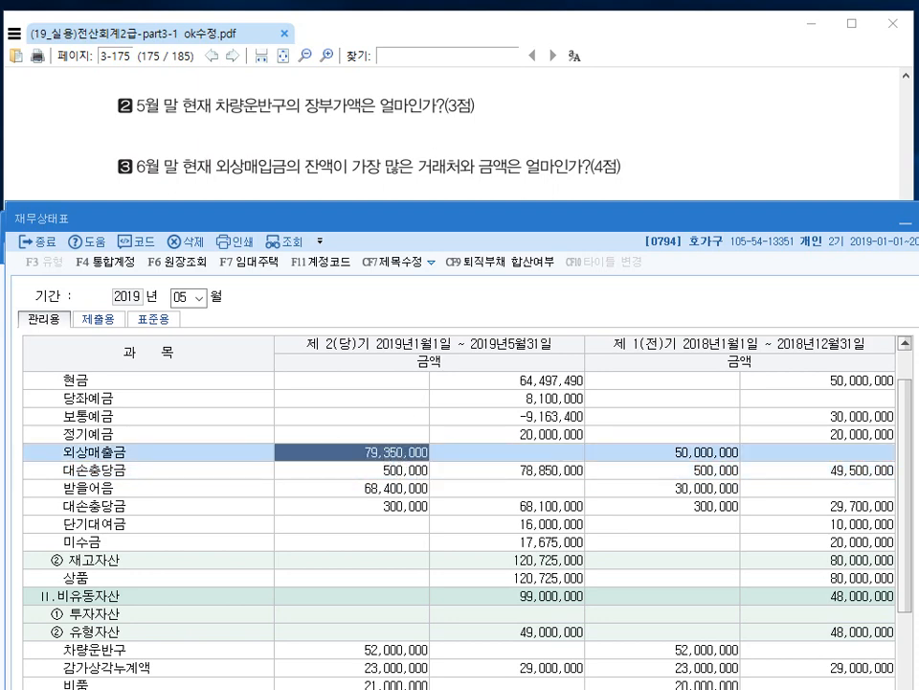
key(Escape)
Review question 3 on 외상매입금 in the exam PDF, and open 거래처원장 in KcLep below it.
click(515, 190)
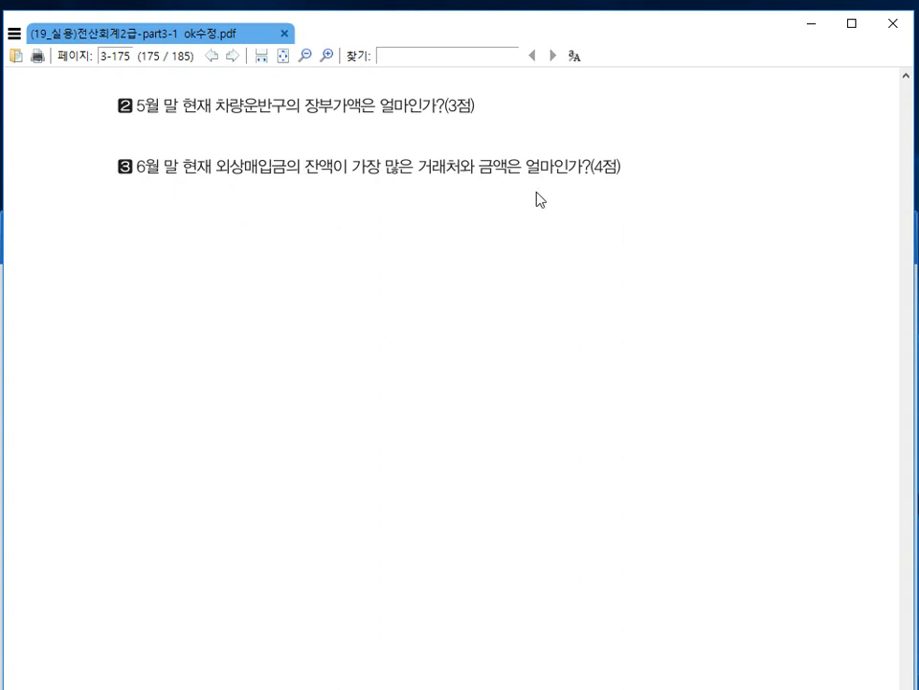
drag(401, 171, 486, 167)
click(241, 158)
key(alt+Tab)
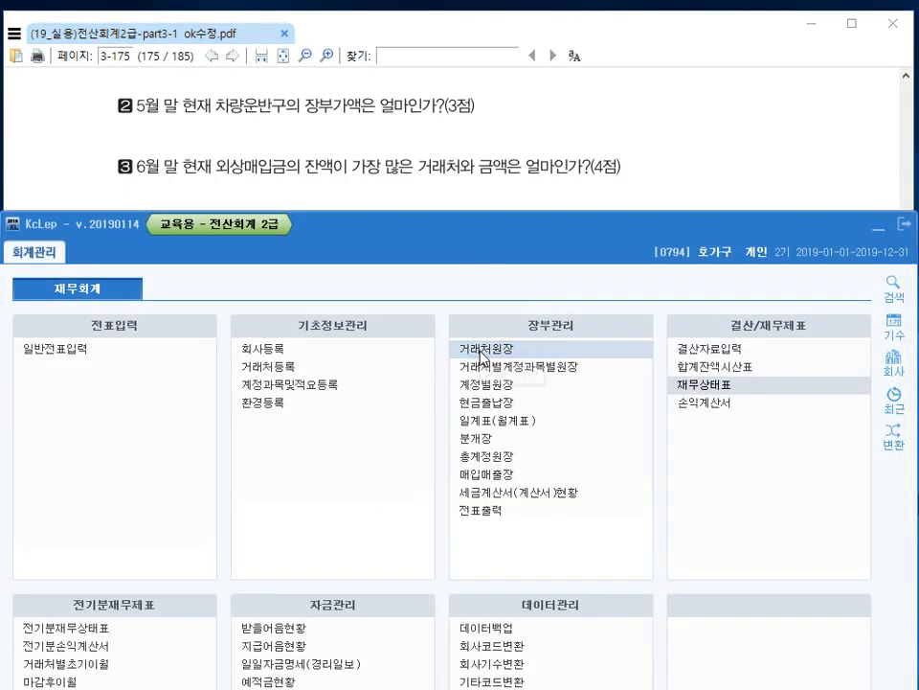
click(482, 351)
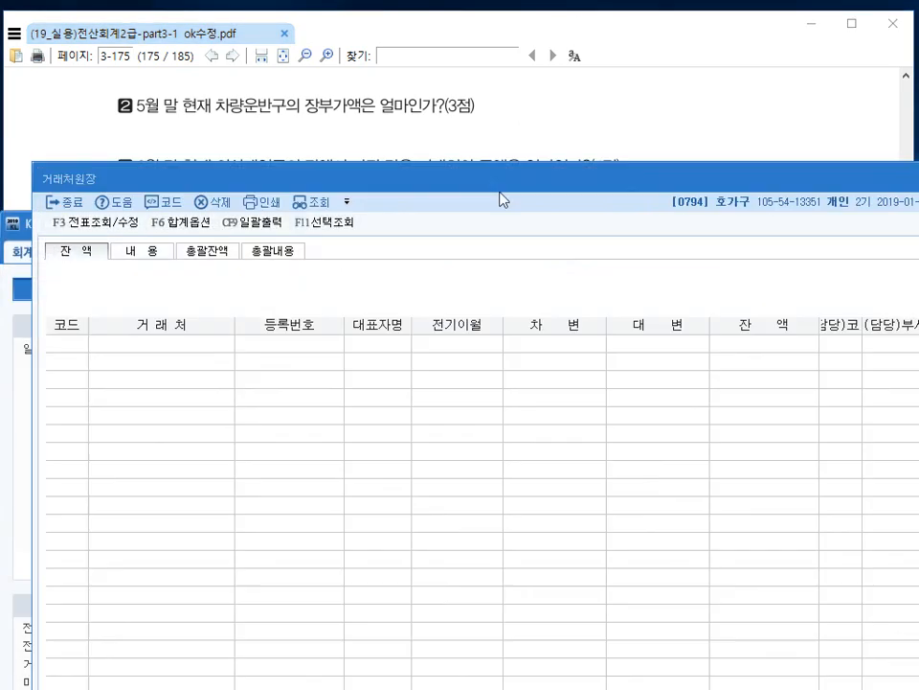
mouse_move(508, 182)
mouse_down()
mouse_move(455, 215)
mouse_move(465, 211)
mouse_up()
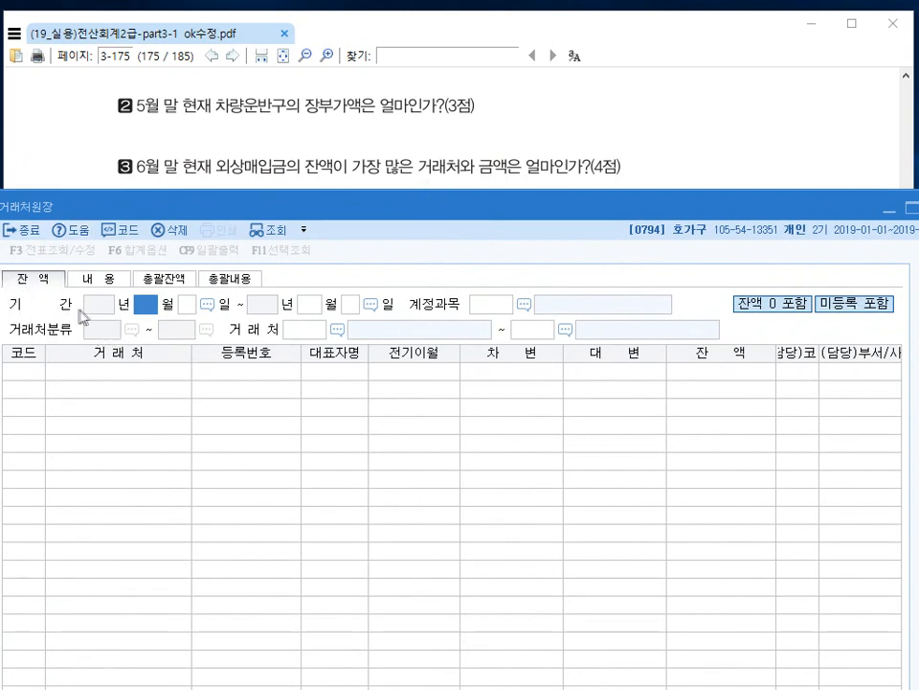
Set the 거래처원장 period to 2019-06-30 through 2019-06-30 and the account to 0251 외상매입금.
text(6)
key(Return)
text(30)
key(Return)
text(6)
key(Return)
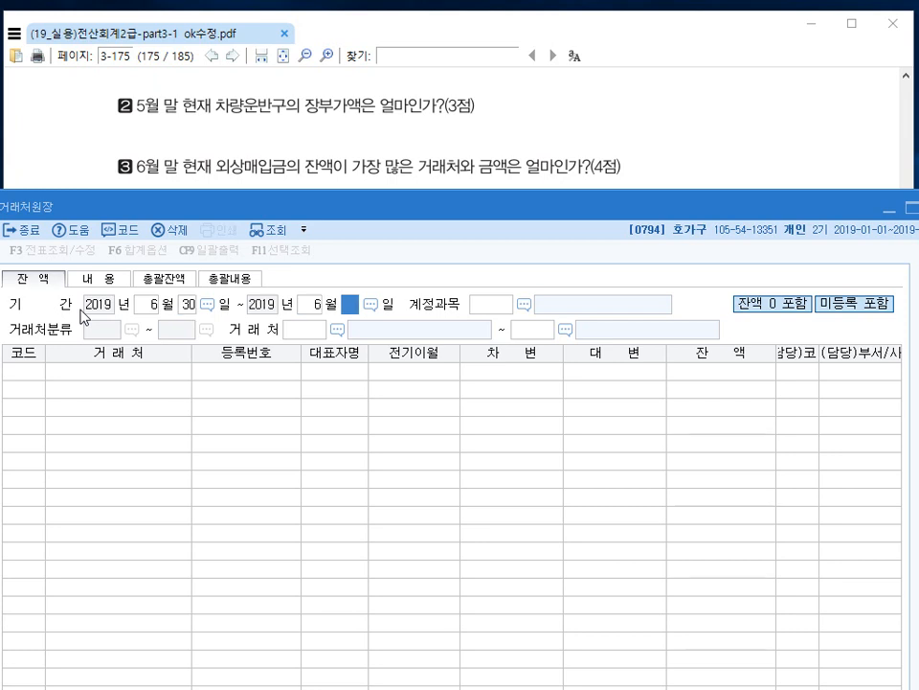
text(30)
key(Return)
text(251)
key(Return)
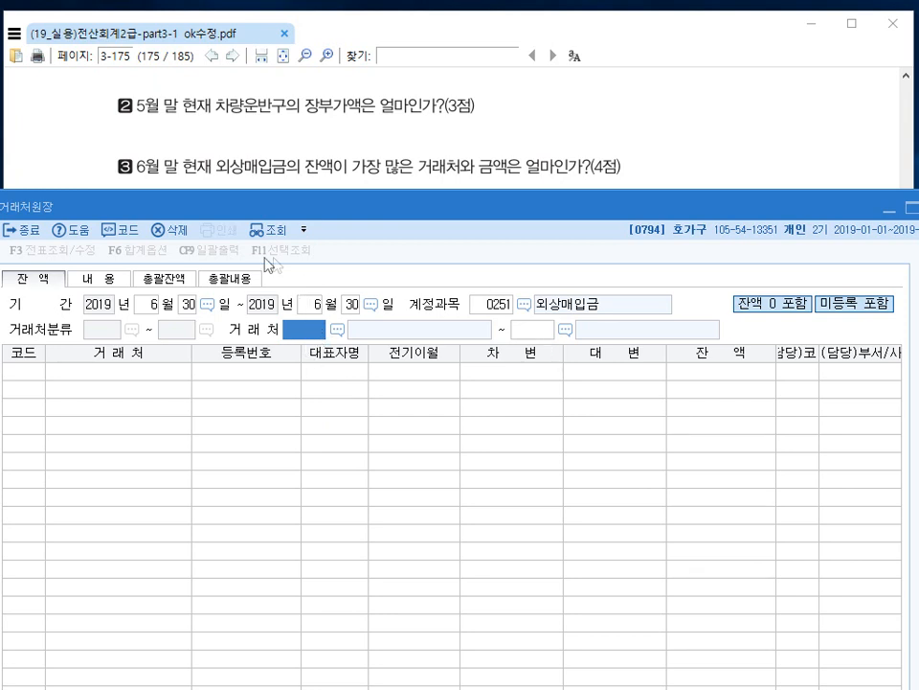
Query the 외상매입금 balances for the 거래처 range from 왕자상회 to 비씨카드.
text(101)
key(Return)
key(Return)
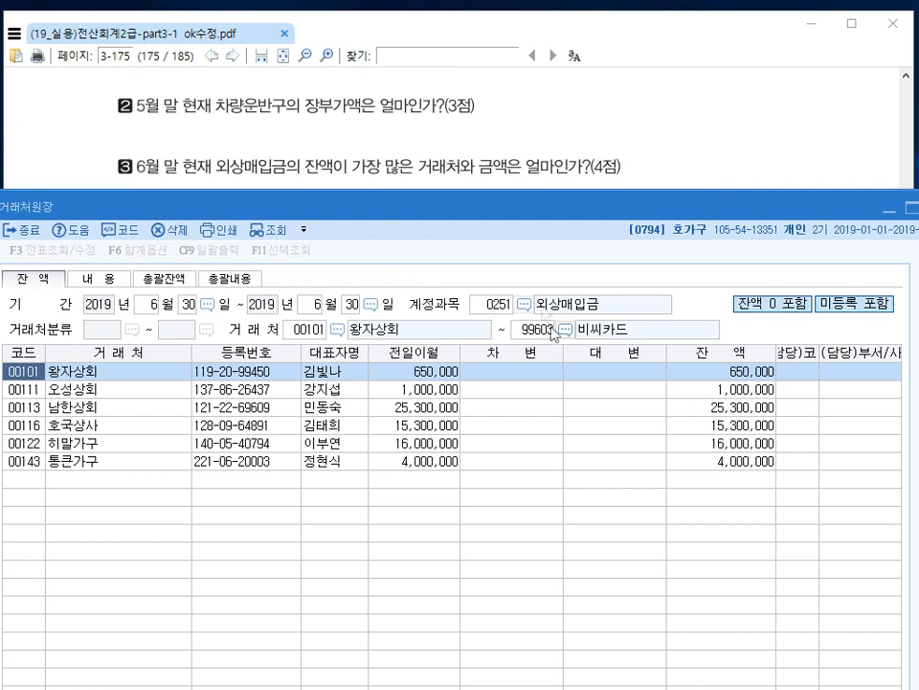
Reselect the first 거래처, 왕자상회, and the last one, 비씨카드, from the 거래처도움 lists and rerun the query.
click(336, 331)
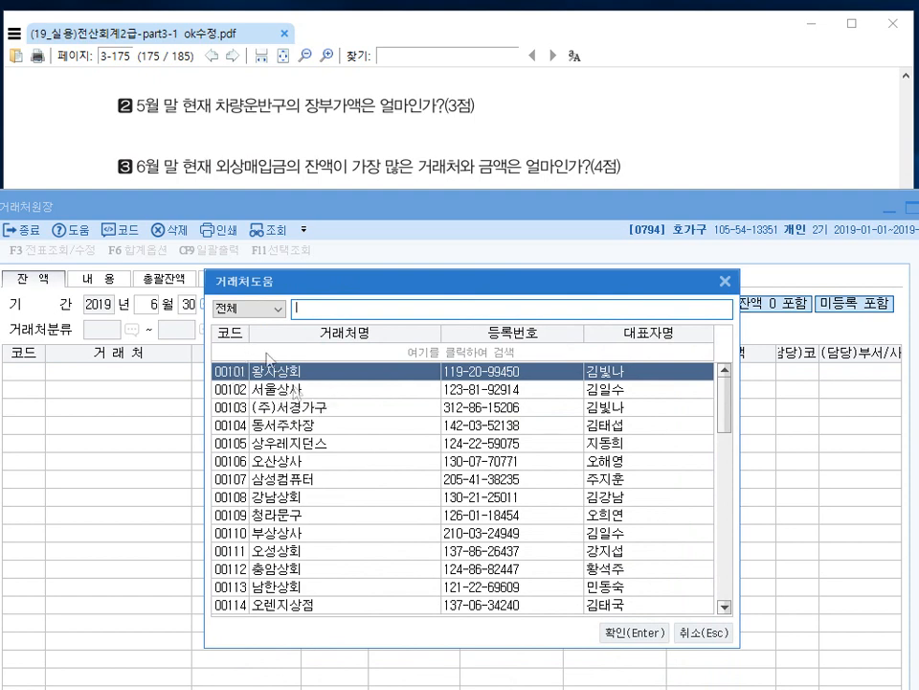
click(634, 632)
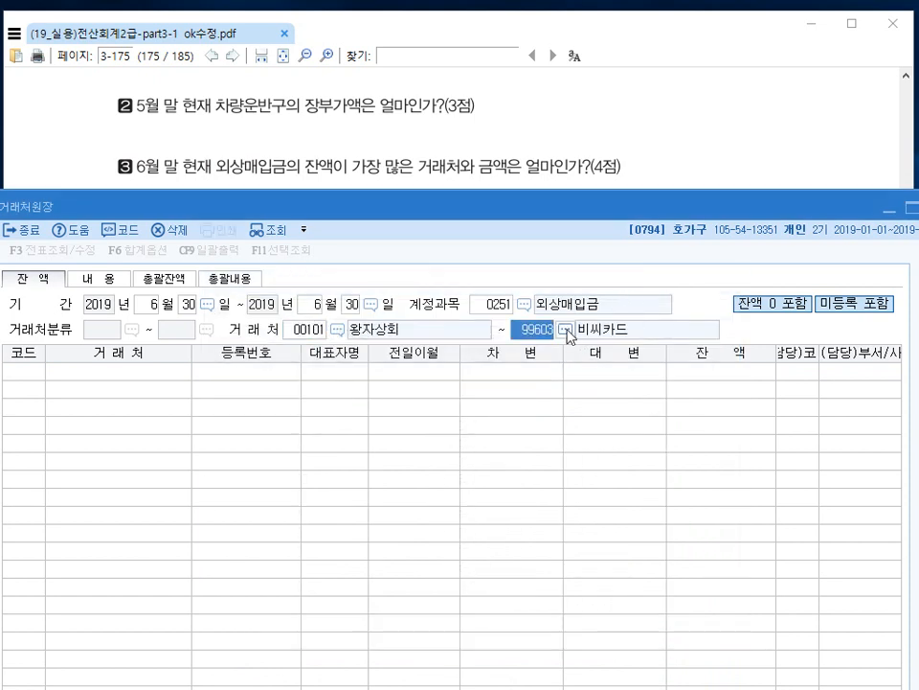
click(567, 330)
drag(723, 433, 714, 654)
click(327, 661)
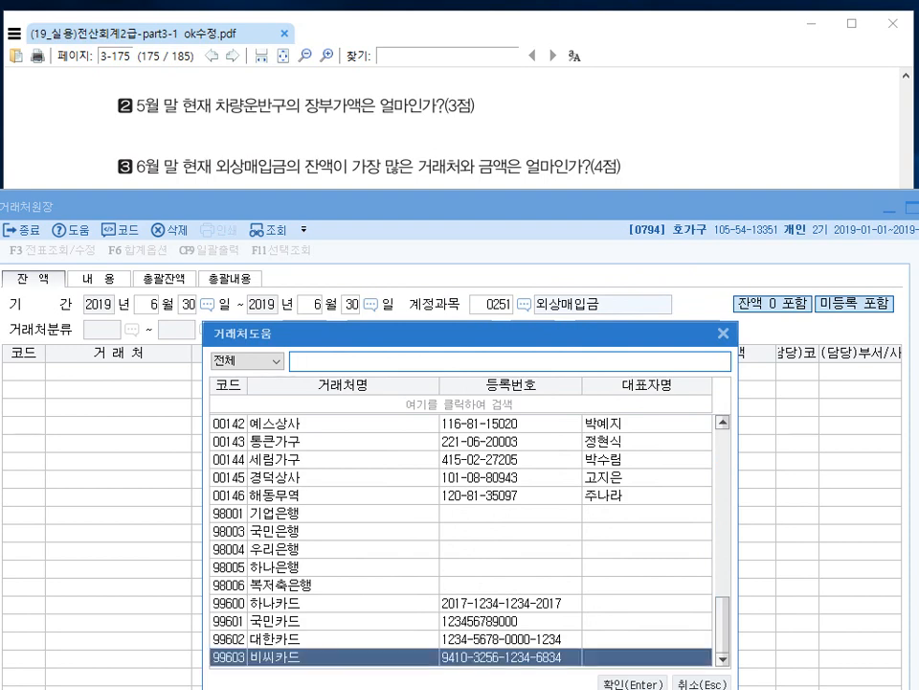
click(633, 684)
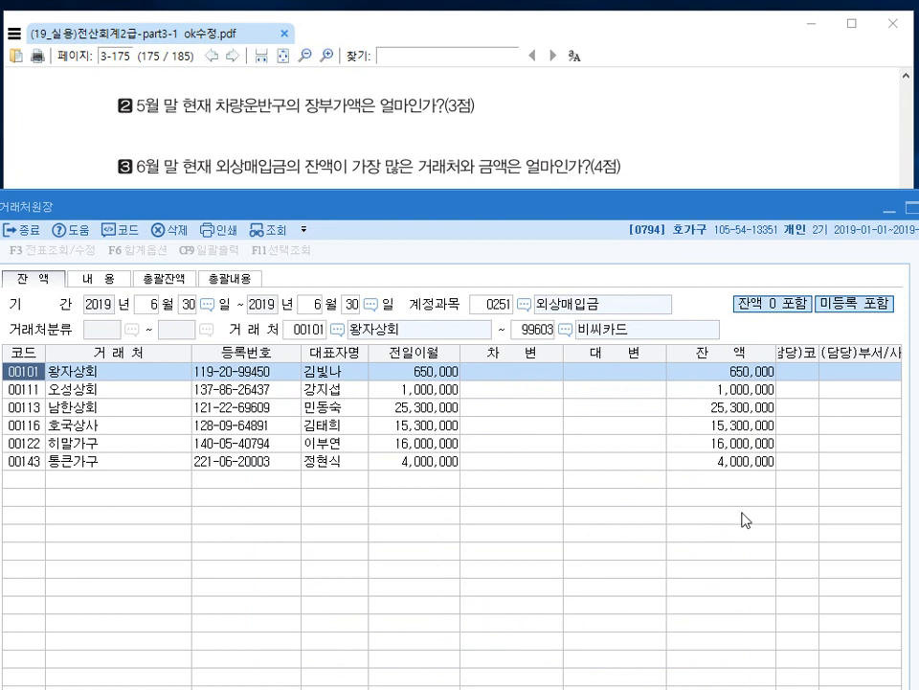
Select the largest 잔액, box 남한상회 and circle its balance as the answer, and clear the marks.
click(733, 407)
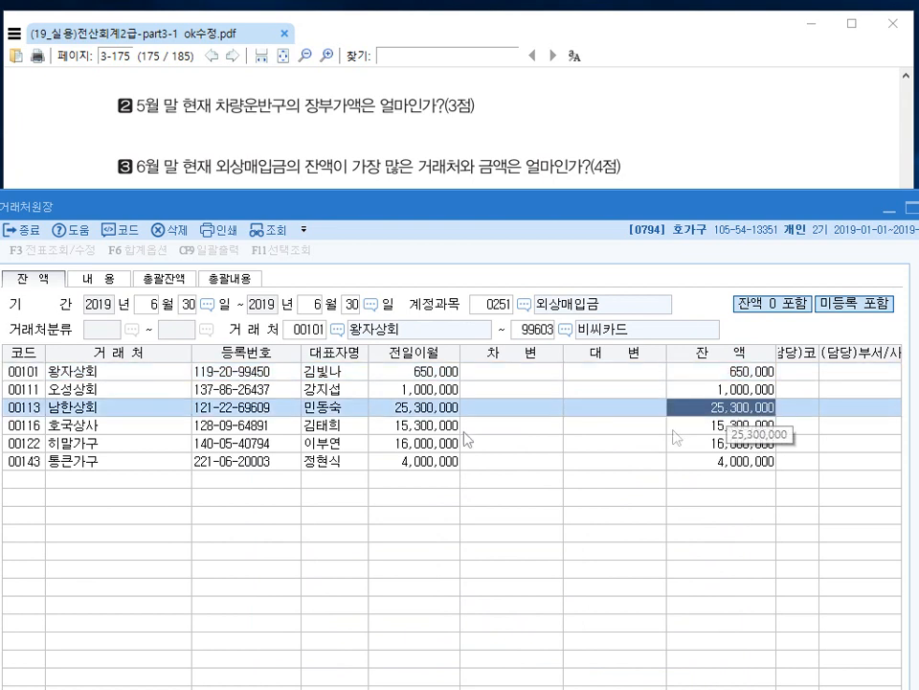
drag(369, 213, 393, 176)
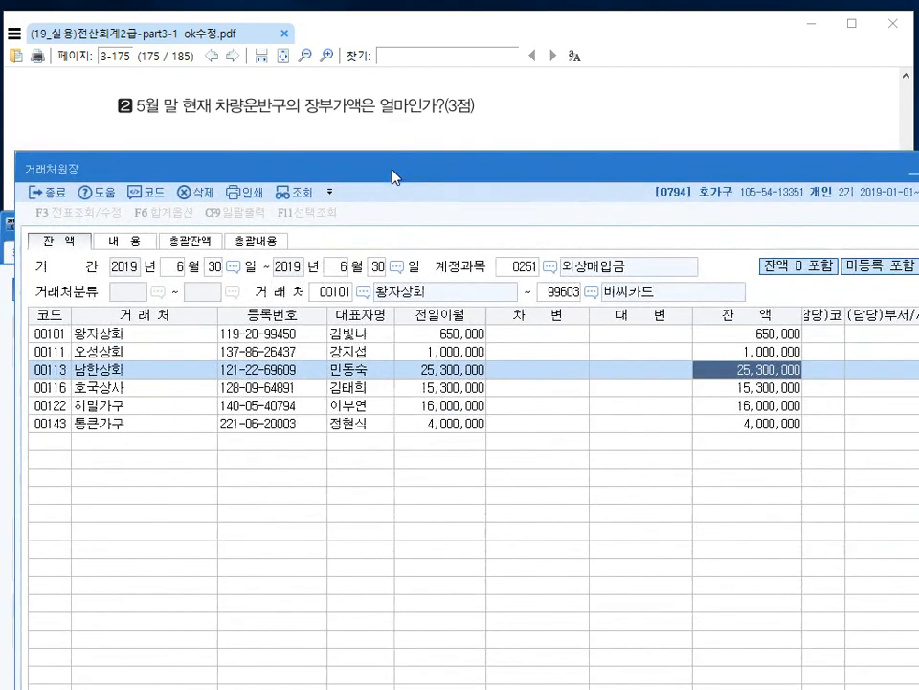
key(ctrl+shift+d)
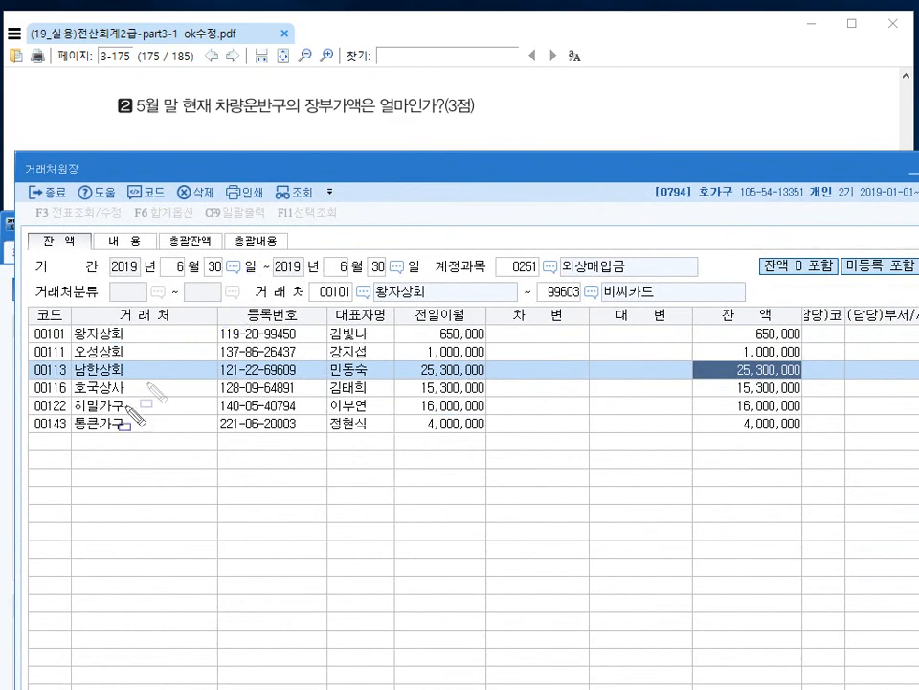
drag(125, 379, 59, 364)
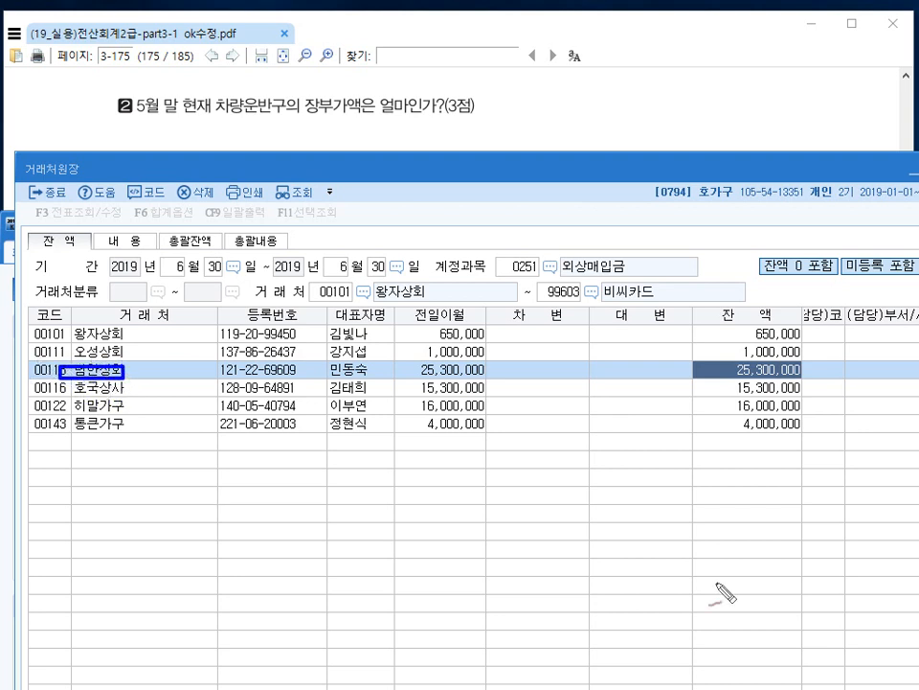
mouse_move(802, 360)
mouse_down()
mouse_move(790, 375)
mouse_move(805, 362)
mouse_up()
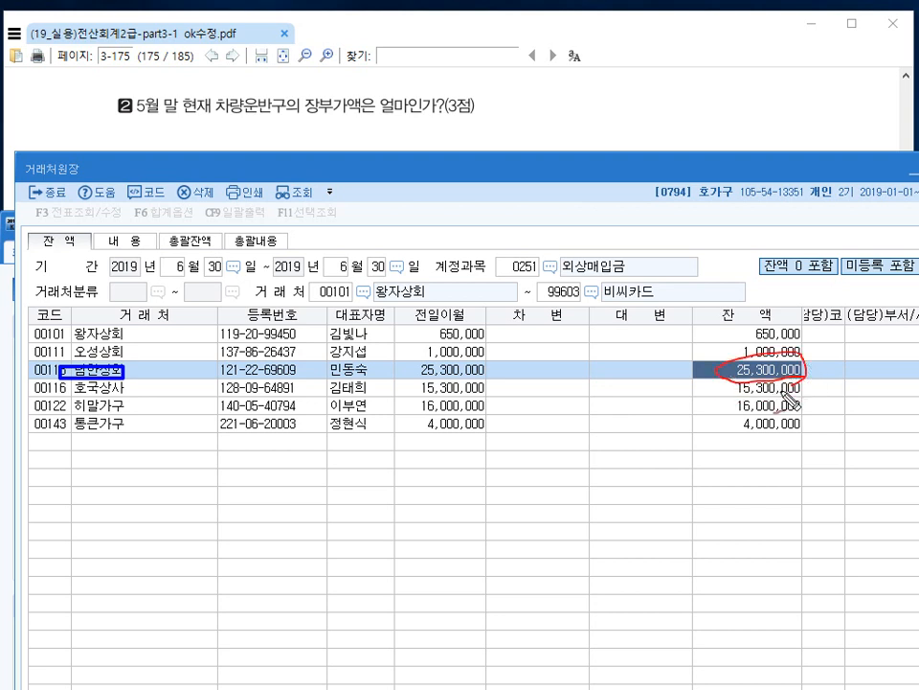
key(Escape)
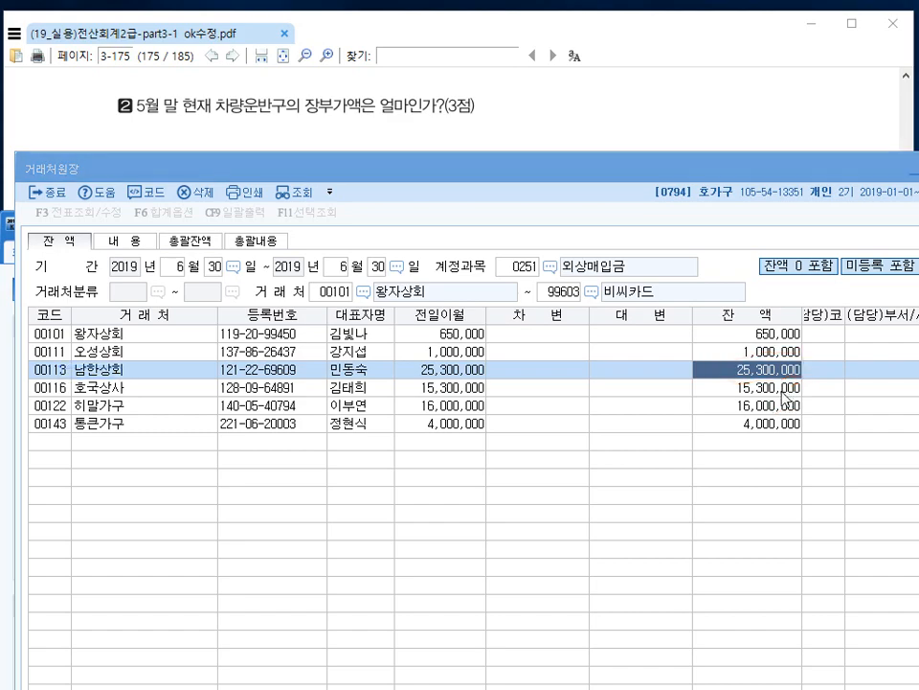
Close 거래처원장 and move the KcLep main window up over the exam PDF.
key(Escape)
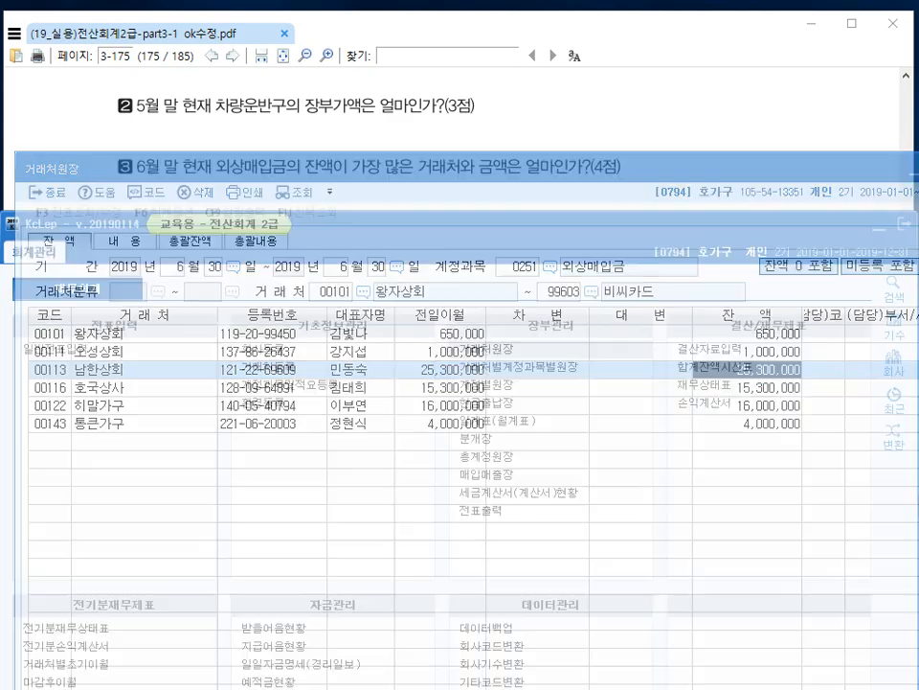
drag(487, 257, 487, 72)
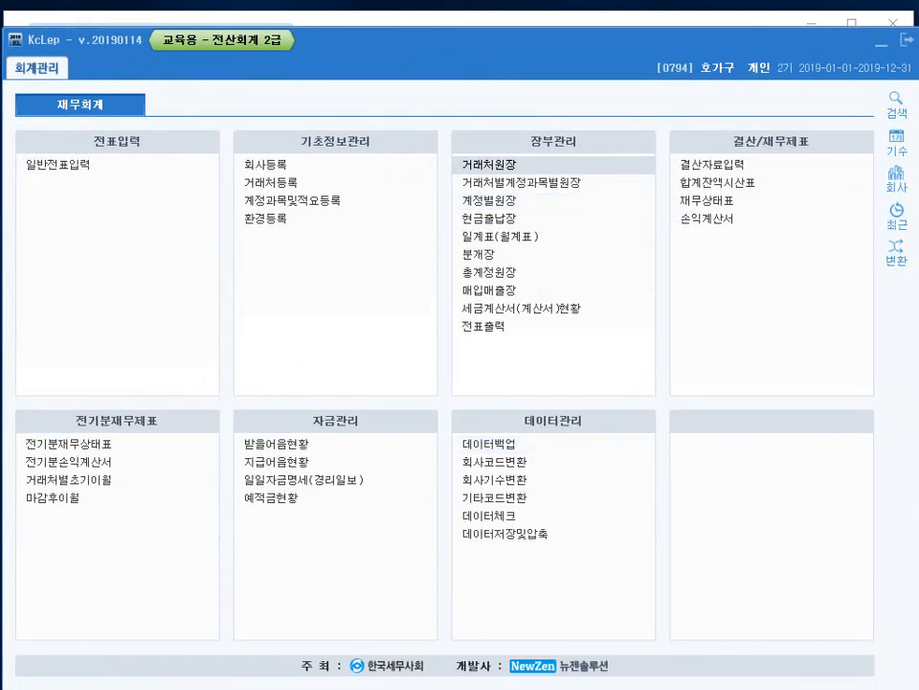